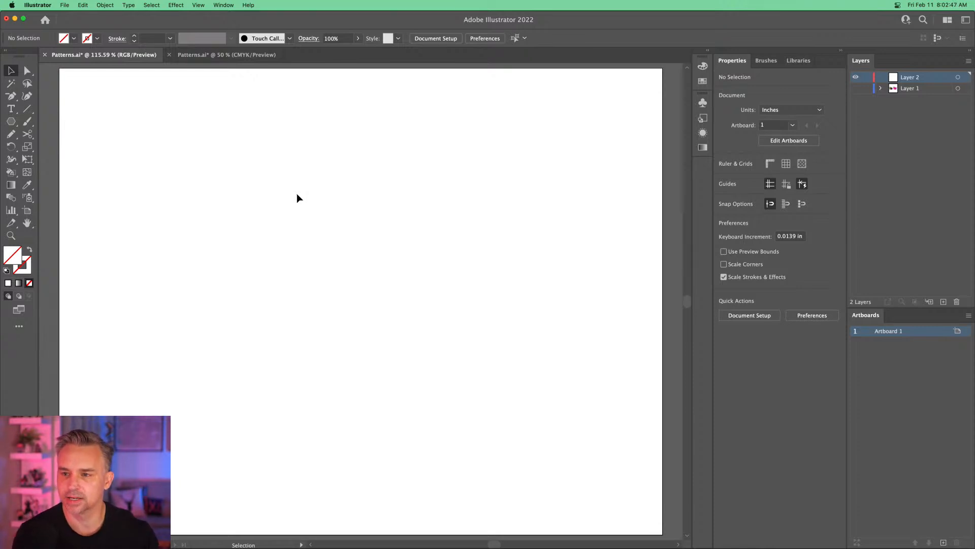
- Set the fill colour to magenta E600FF and the stroke colour to white for drawing polygons
click(11, 122)
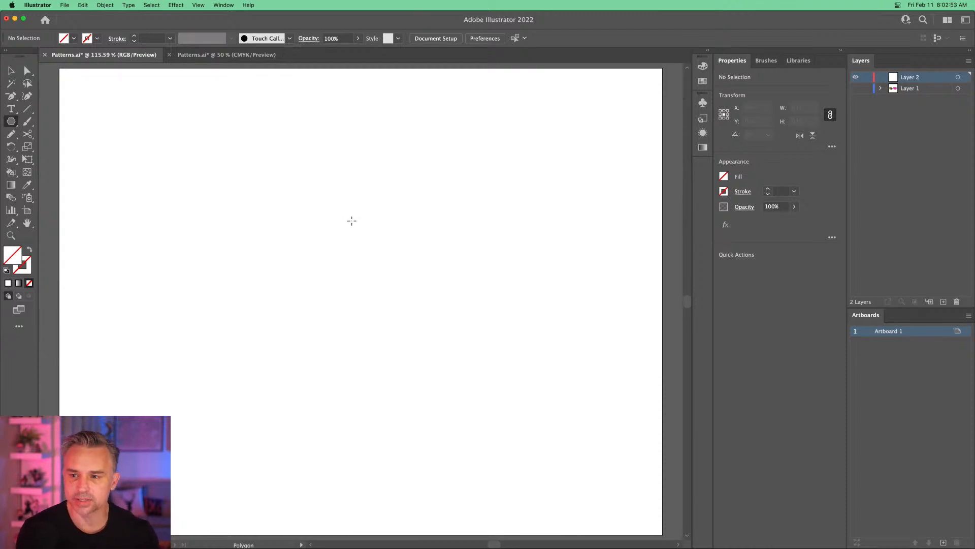
drag(276, 209, 326, 279)
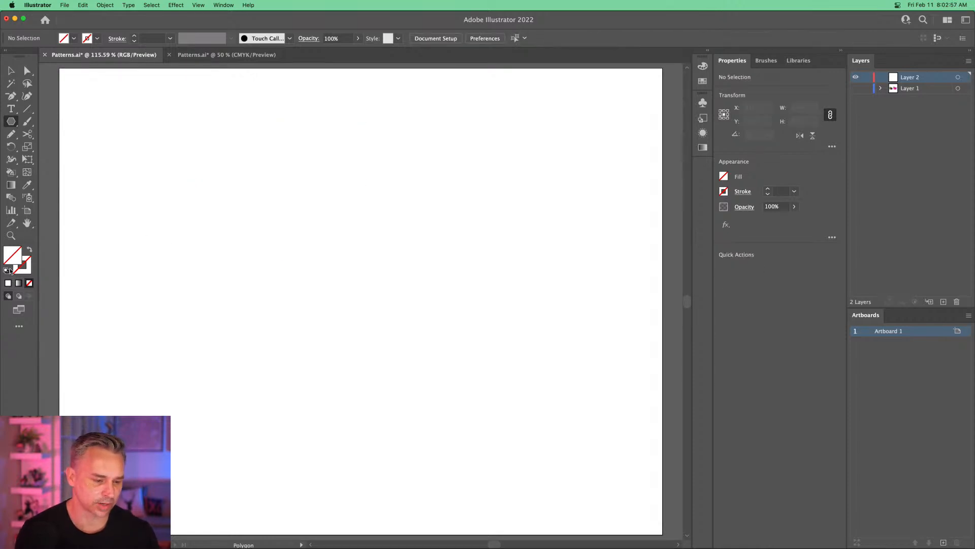
double_click(17, 254)
text(FF7300)
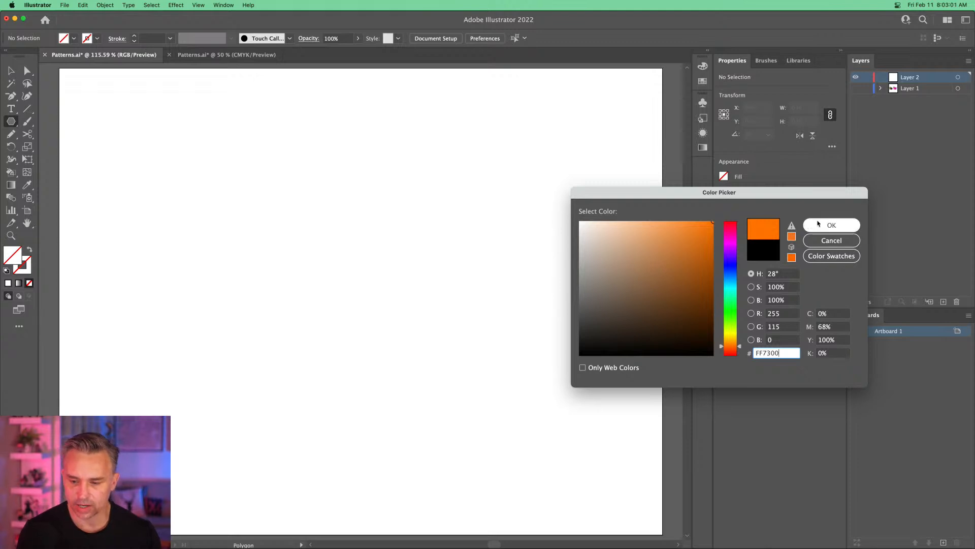
click(725, 246)
click(832, 225)
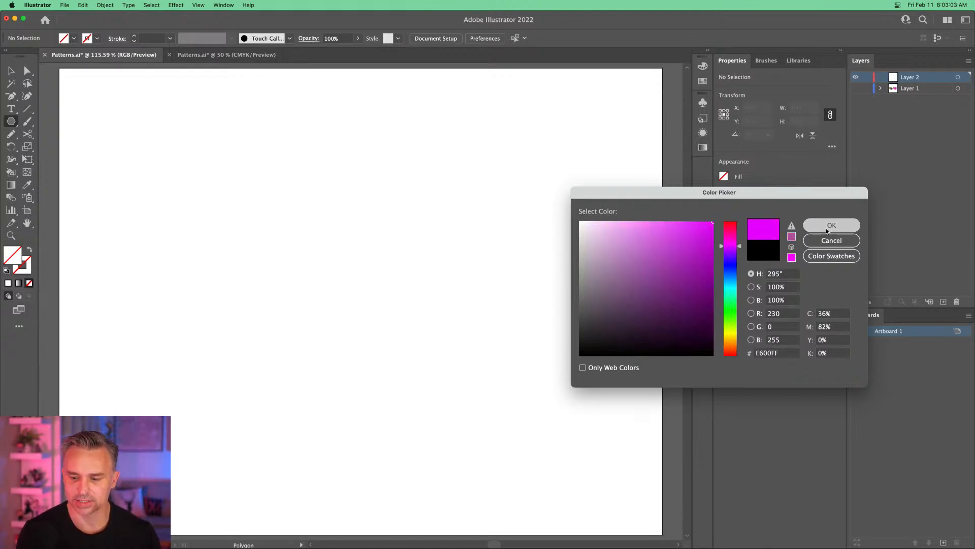
double_click(31, 266)
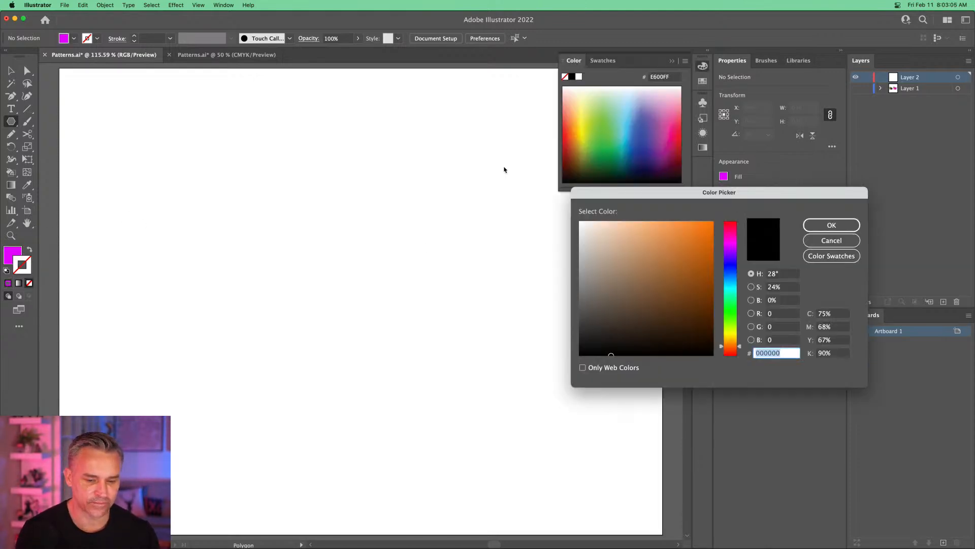
click(834, 226)
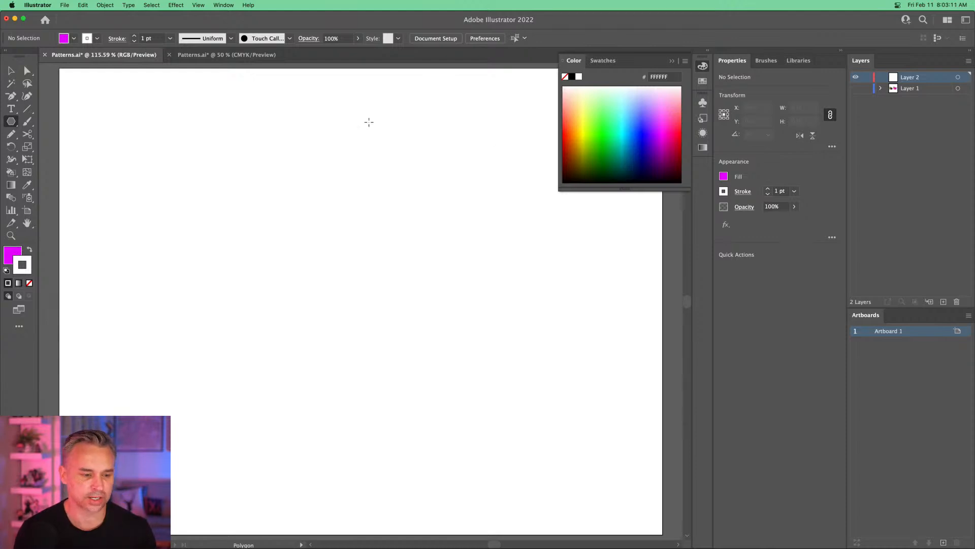
click(671, 61)
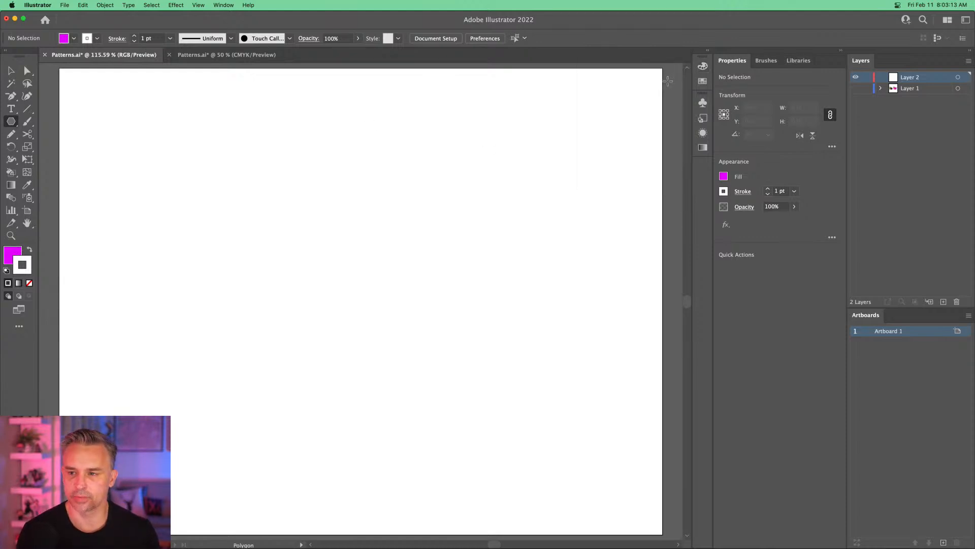
- Draw an upright triangle about 2.68 in wide and 2.32 in high in the artboard's upper half and make its stroke black
drag(343, 208, 404, 262)
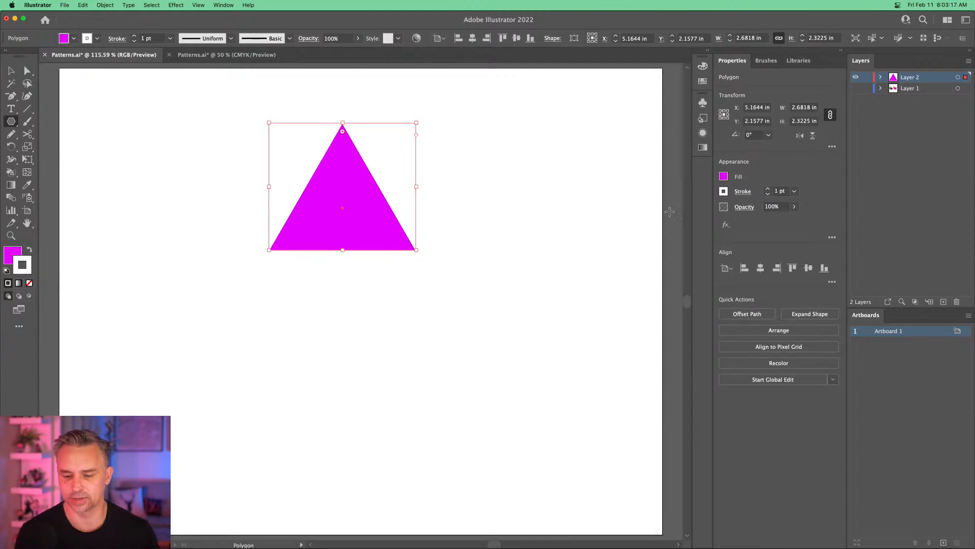
click(724, 191)
click(630, 231)
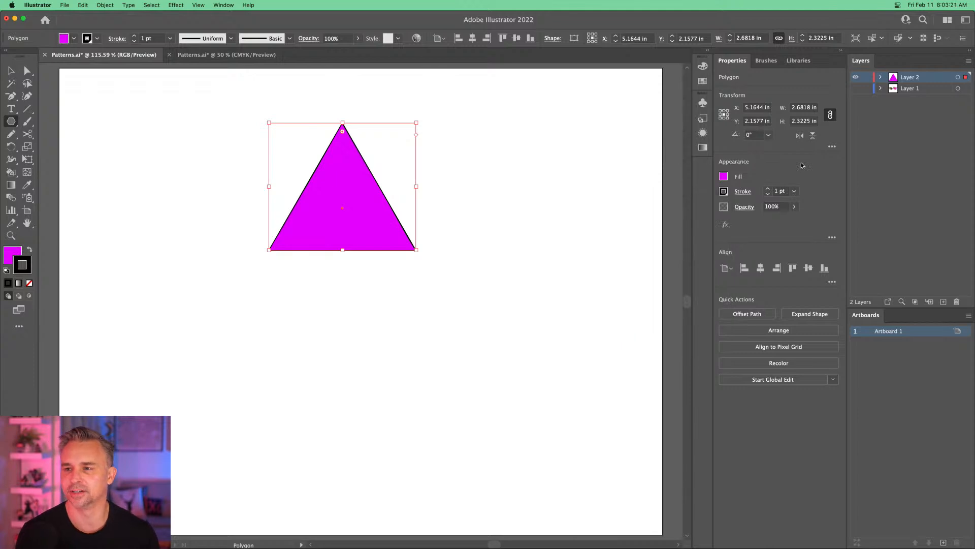
- Move the triangle across the artboard to its left half, around X 3.44 in and Y 4.41 in
click(10, 71)
drag(355, 182, 396, 249)
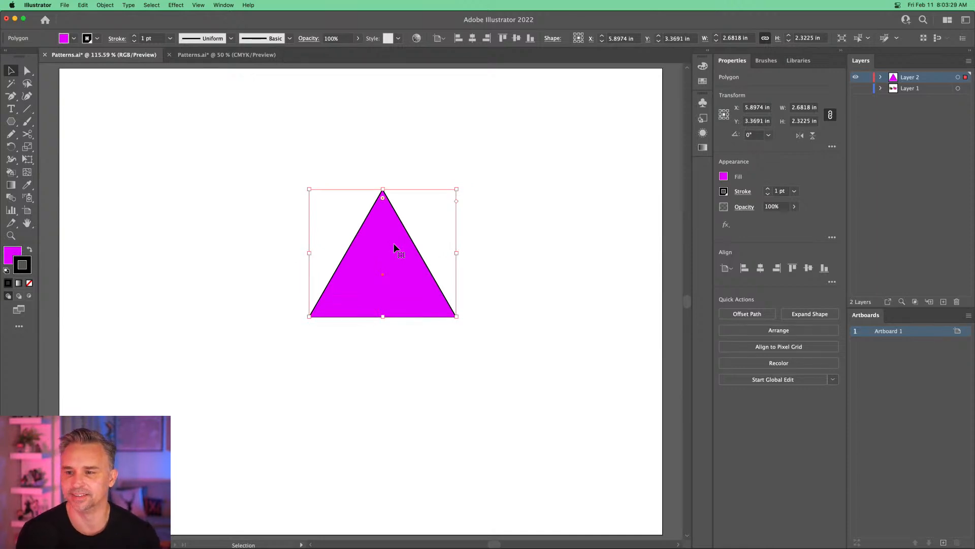
drag(358, 235, 394, 276)
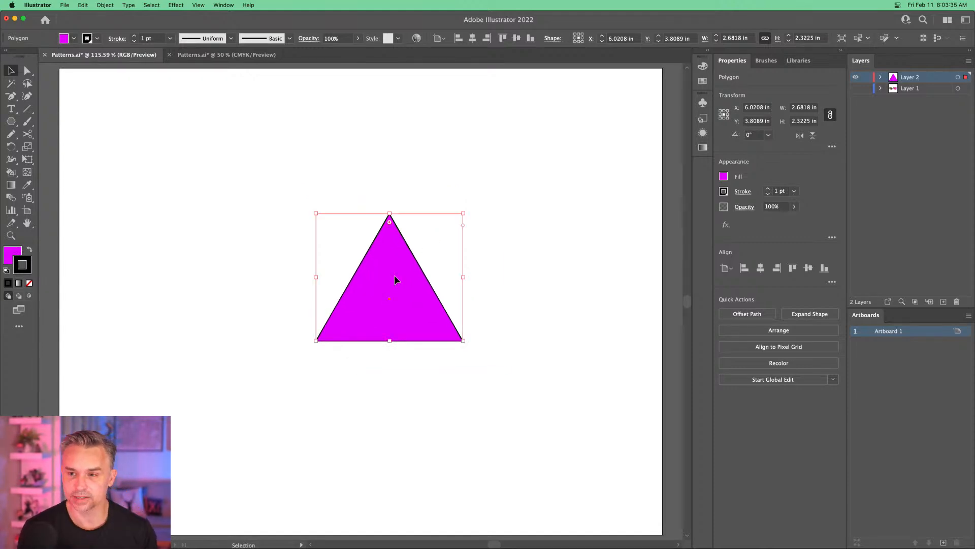
drag(394, 276, 246, 322)
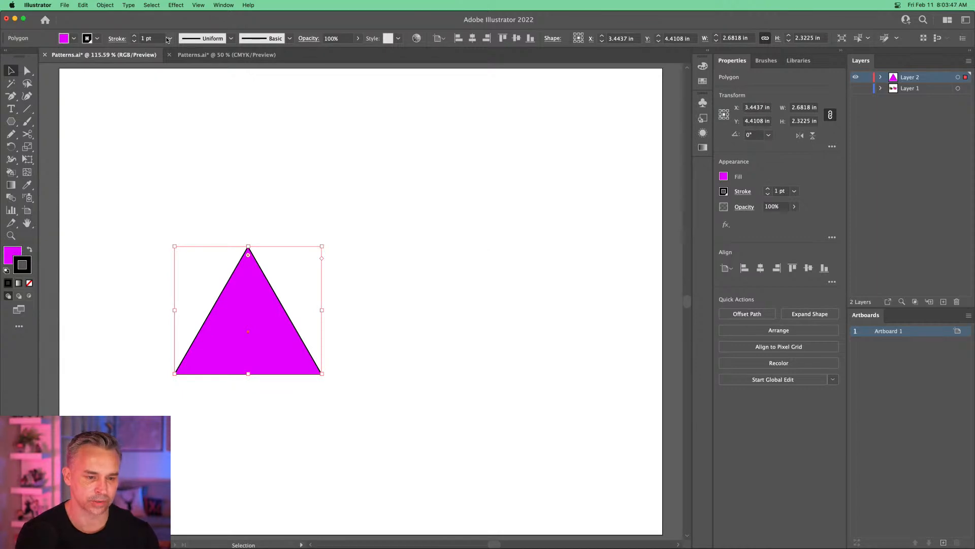
- Set the triangle's stroke weight to 10 pt and shift the triangle up and left to about X 2.47 in, Y 3.43 in
drag(162, 38, 117, 36)
text(10)
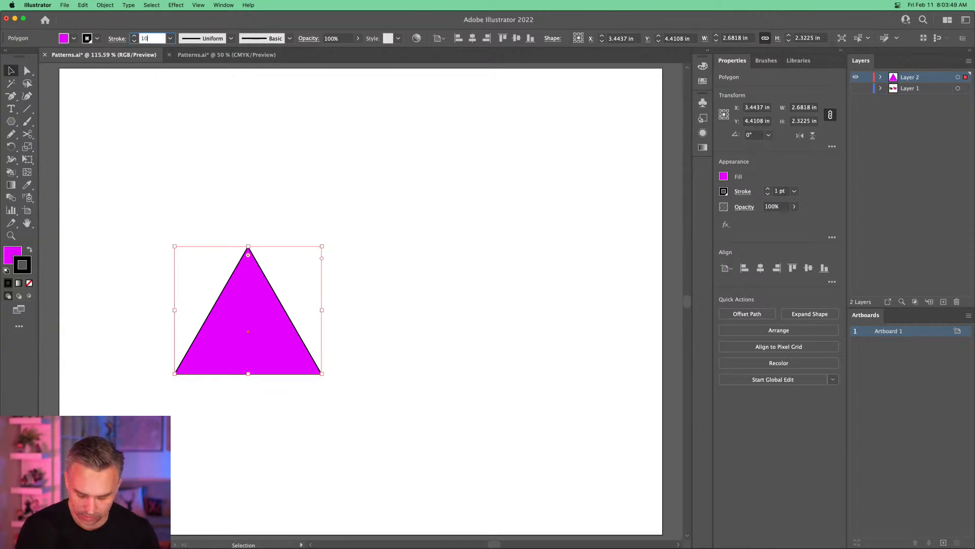
key(Return)
drag(258, 324, 202, 268)
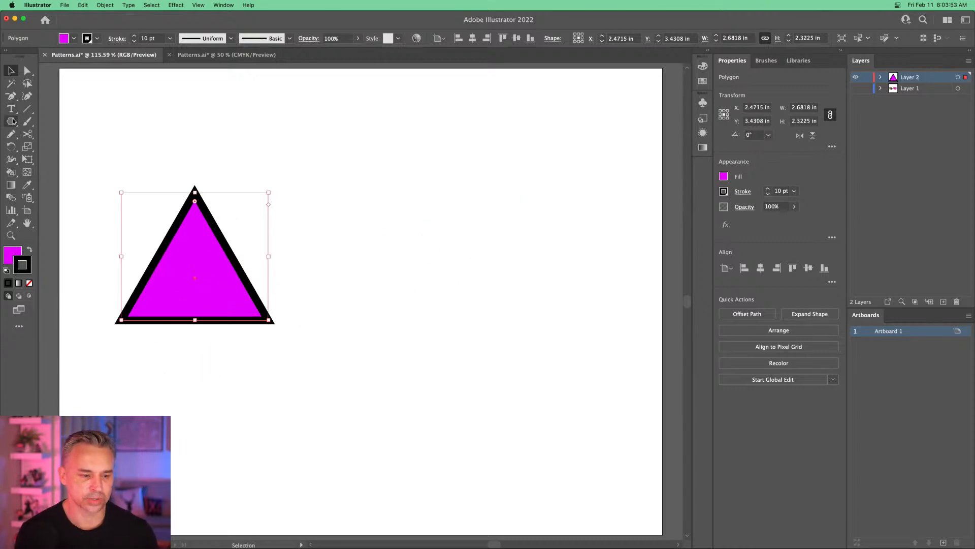
- Start a star to the right of the triangle and increase its number of points until it forms a dense starburst
click(11, 122)
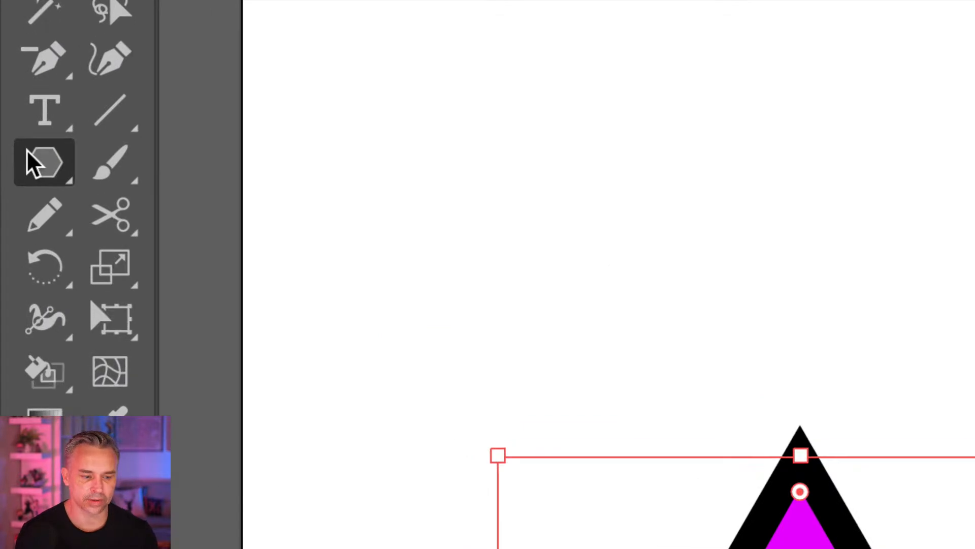
click(7, 119)
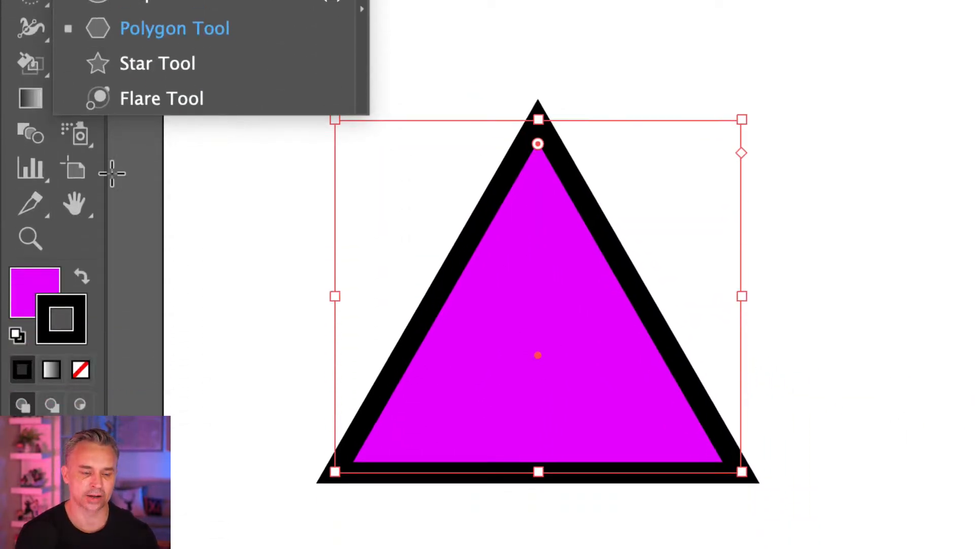
click(108, 72)
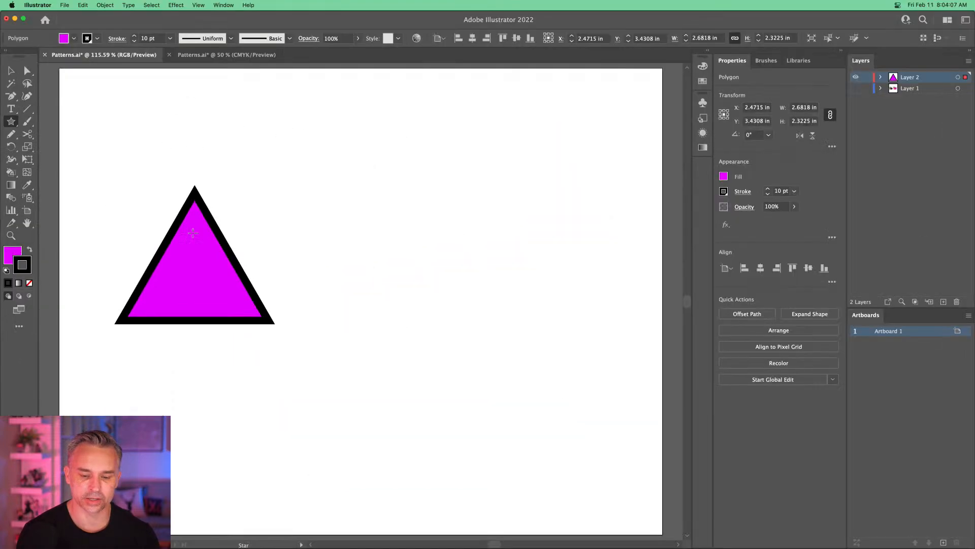
drag(426, 235, 499, 282)
key(Down)
key(Down)
key(Up)
key(Up)
key(Up)
key(Up)
key(Up)
key(Up)
key(Up)
key(Up)
key(Up)
key(Up)
key(Up)
key(Up)
key(Up)
key(Up)
key(Up)
key(Up)
key(Up)
key(Up)
key(Up)
key(Up)
- Vary the starburst's spike depth and size, between long sharp spikes and a shallow wavy edge
drag(507, 246, 542, 317)
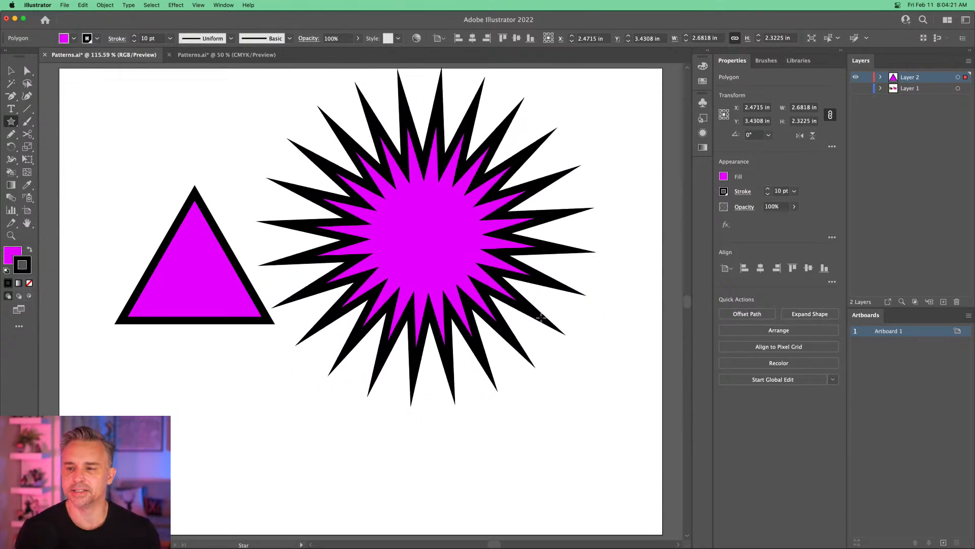
drag(541, 317, 515, 281)
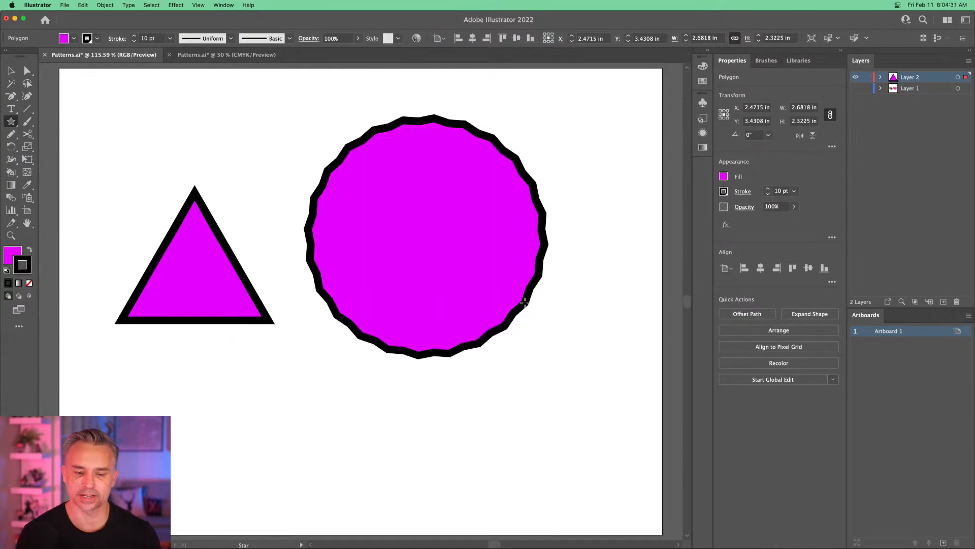
mouse_move(529, 315)
mouse_down()
mouse_move(543, 325)
mouse_move(518, 304)
mouse_up()
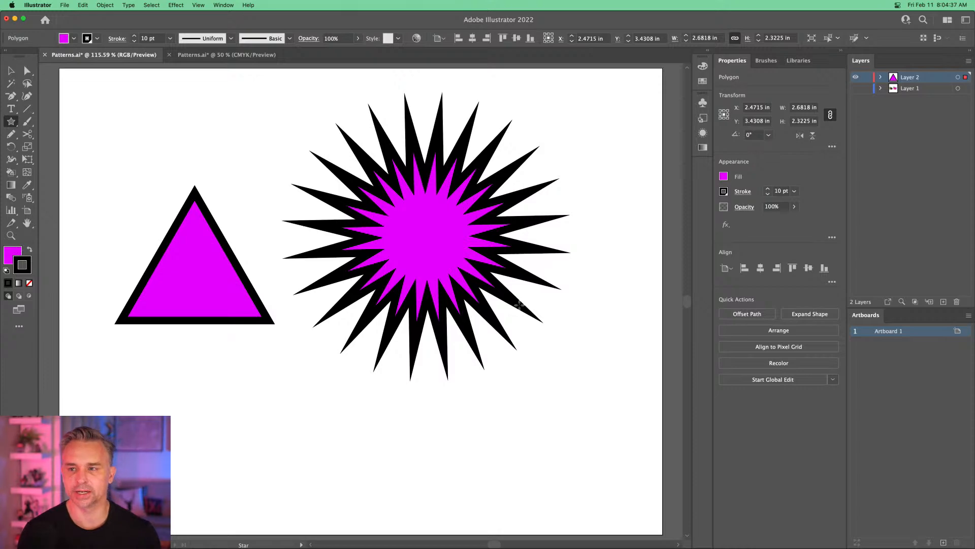
mouse_move(519, 304)
mouse_down()
mouse_move(541, 401)
mouse_move(489, 322)
mouse_move(502, 309)
mouse_move(539, 315)
mouse_move(490, 280)
mouse_move(556, 325)
mouse_move(511, 292)
mouse_up()
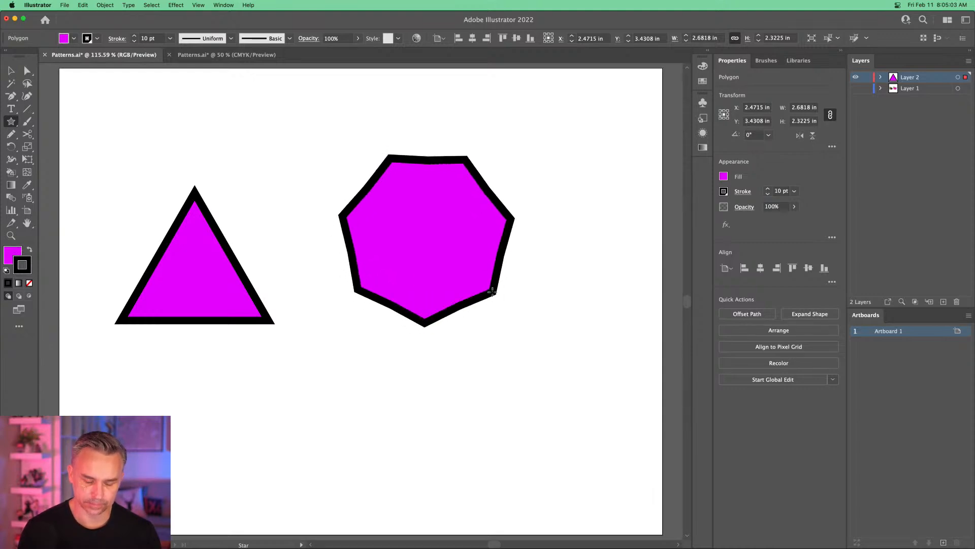
- Finish the shape as an upright five-pointed star about 3.35 in wide and 3.18 in high
mouse_move(492, 292)
mouse_down()
mouse_move(543, 333)
mouse_move(538, 366)
mouse_move(483, 376)
mouse_move(451, 359)
mouse_move(492, 321)
mouse_move(480, 329)
mouse_move(493, 336)
mouse_move(483, 314)
mouse_up()
key(Down)
key(Down)
key(Down)
key(Up)
key(Down)
key(Up)
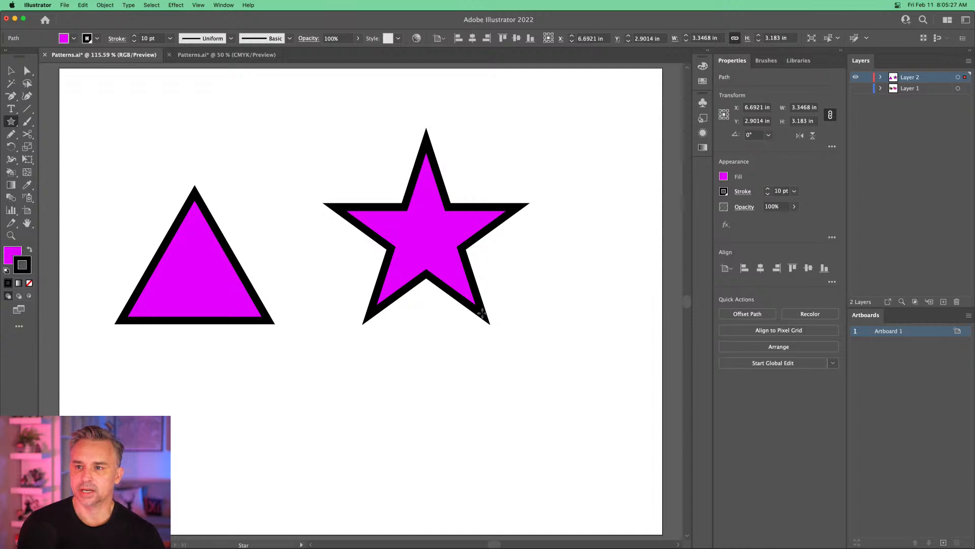
- Move the star slightly down and left and the triangle slightly right so they sit closer together, and deselect them
click(11, 70)
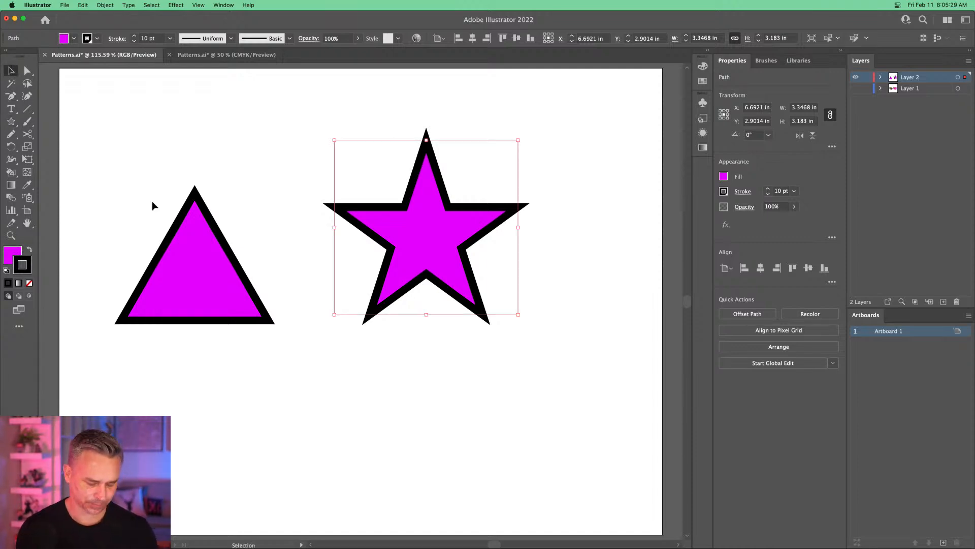
drag(437, 229, 417, 248)
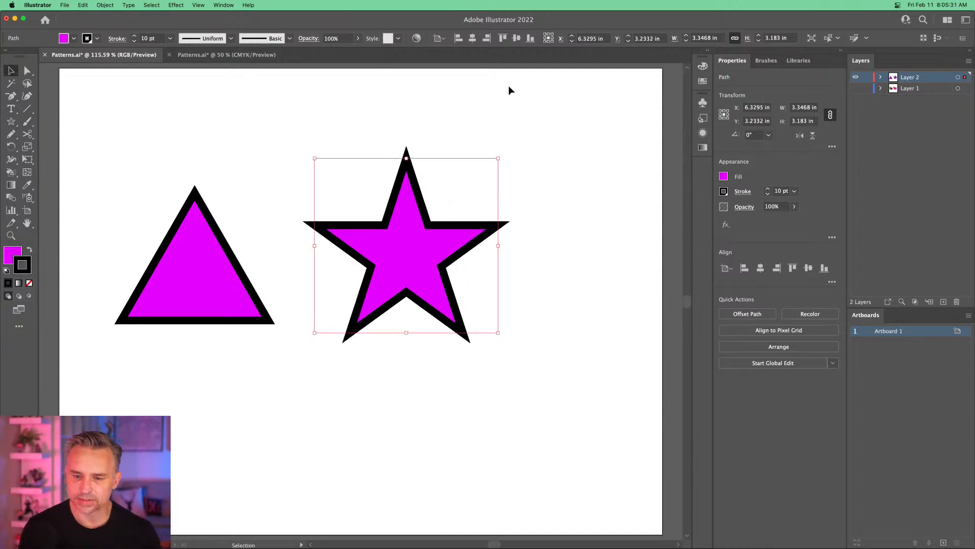
click(195, 286)
key(super+1)
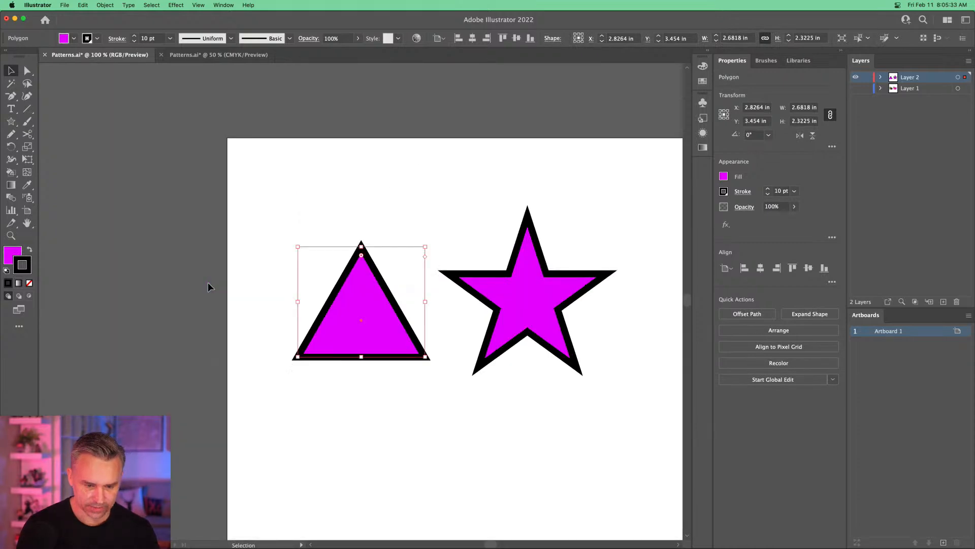
key(super+0)
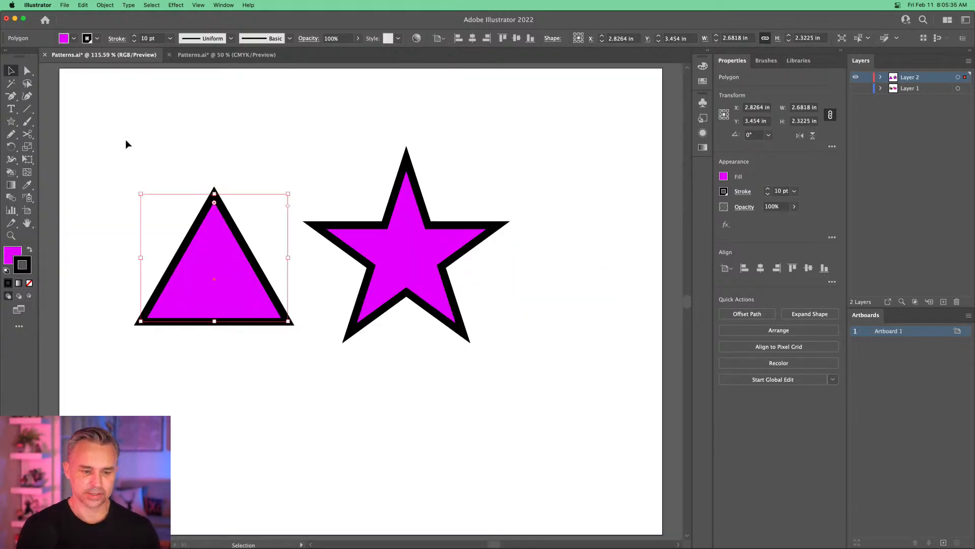
click(126, 139)
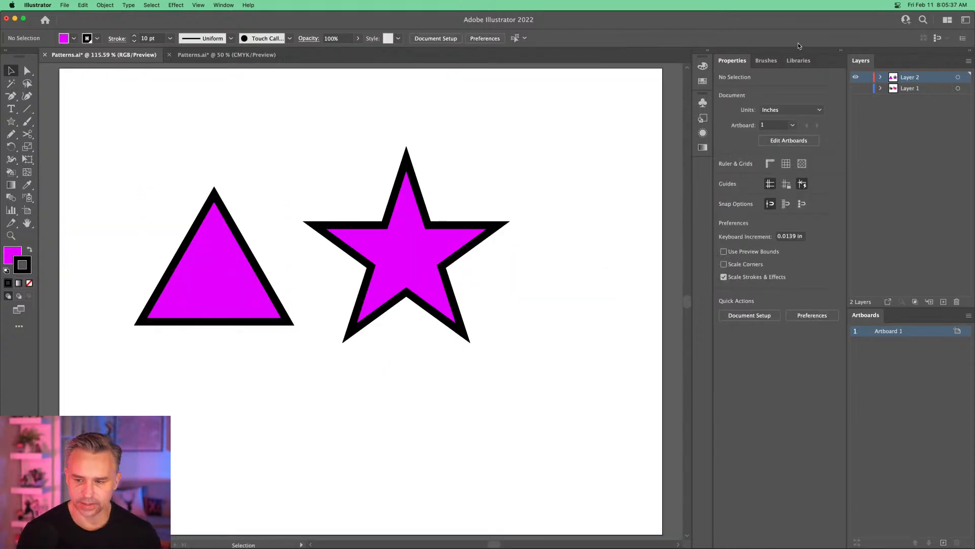
- Add a new empty layer and place it directly beneath Layer 2, keeping Layer 2 active
click(943, 302)
drag(909, 77, 917, 93)
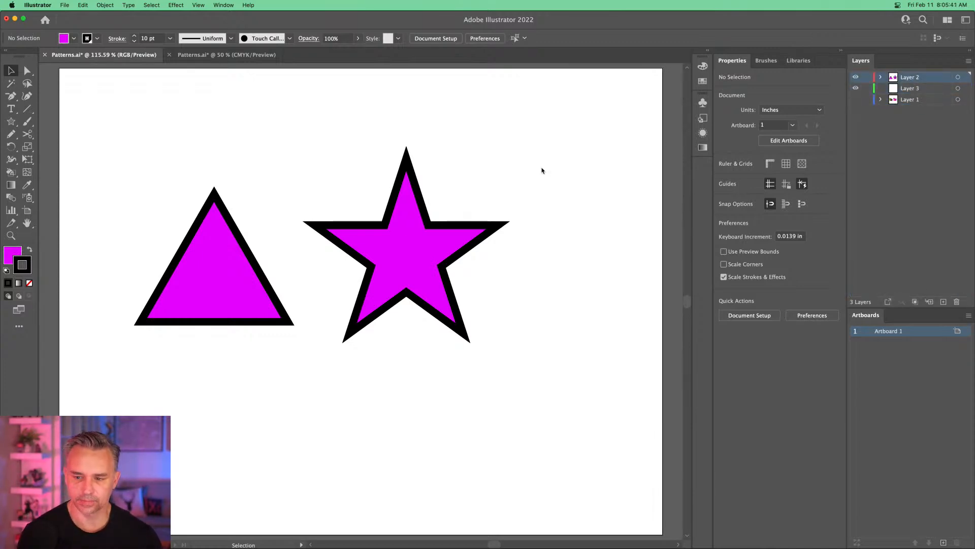
click(6, 122)
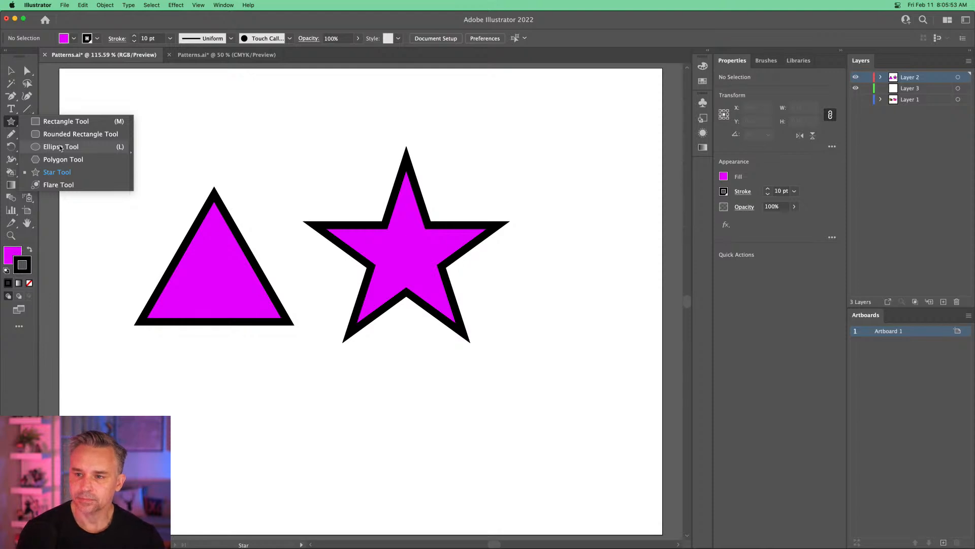
click(10, 71)
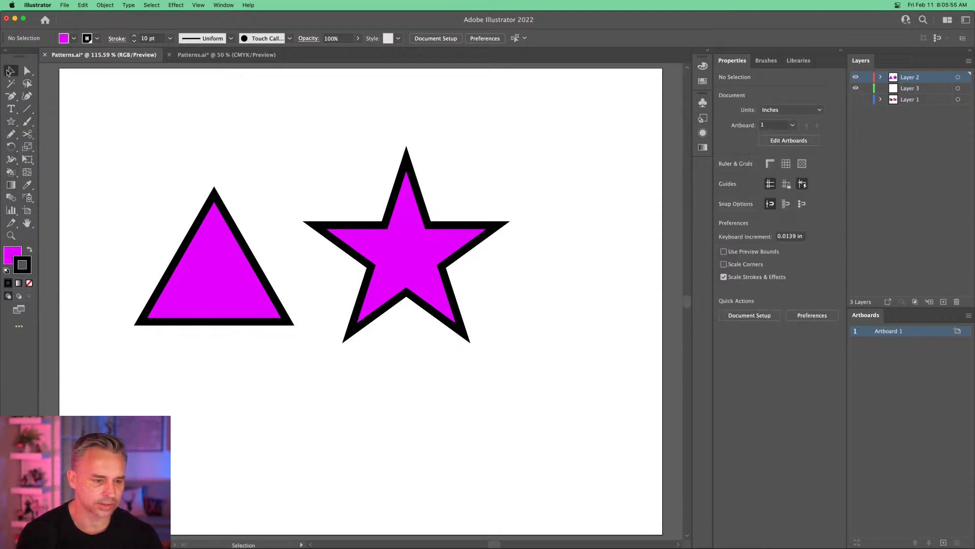
- Move the star to the artboard's right side, then centre the triangle and scale it proportionally to about 1.72 by 1.49 in
drag(391, 266, 538, 203)
drag(185, 261, 327, 250)
drag(268, 169, 303, 215)
key(super+equal)
key(super+equal)
key(super+equal)
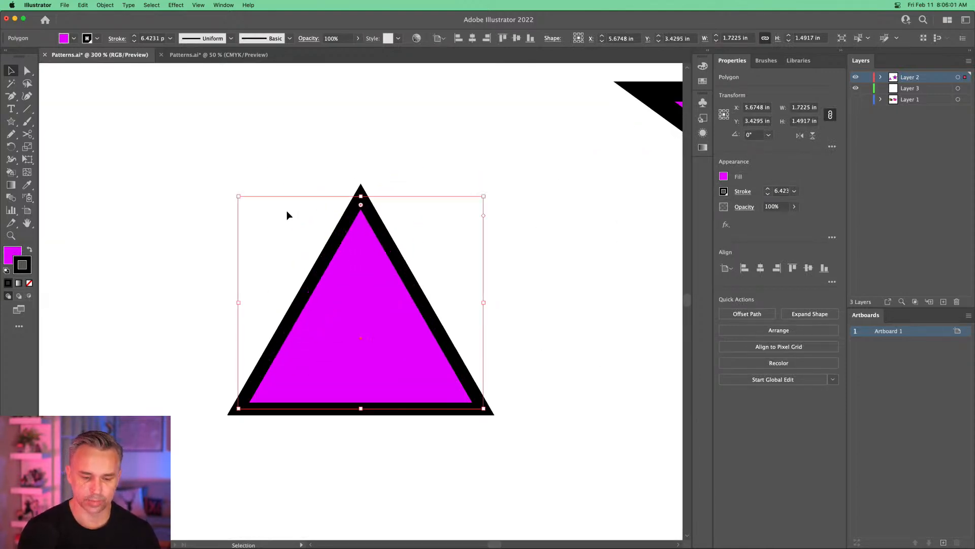
key(super+0)
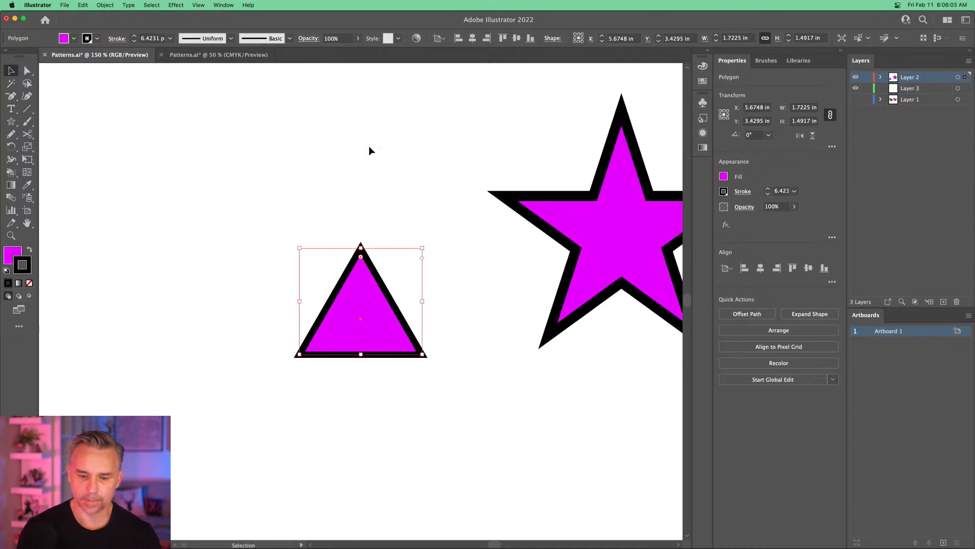
key(v)
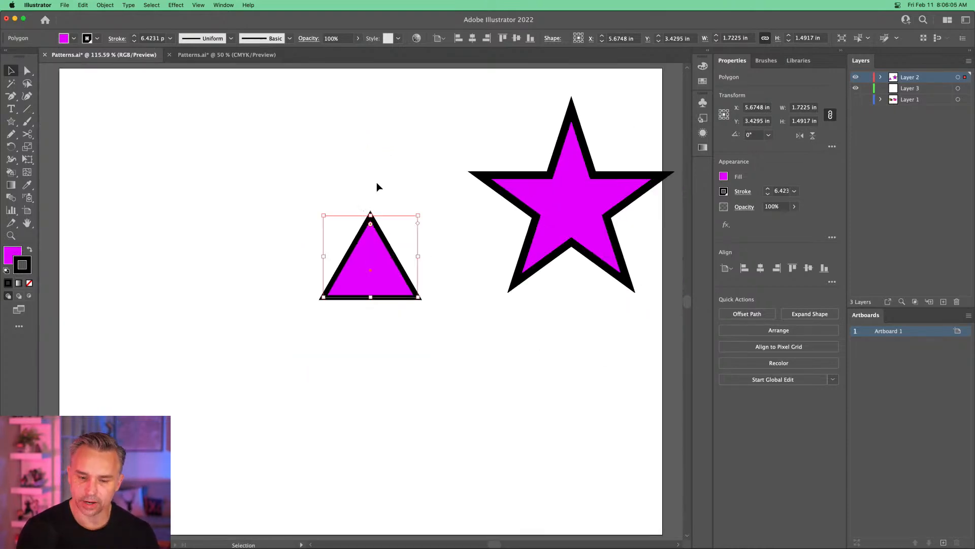
- Move the star up to the artboard's upper-right corner and scale it down proportionally to roughly two thirds of its size
click(350, 161)
drag(570, 195, 562, 172)
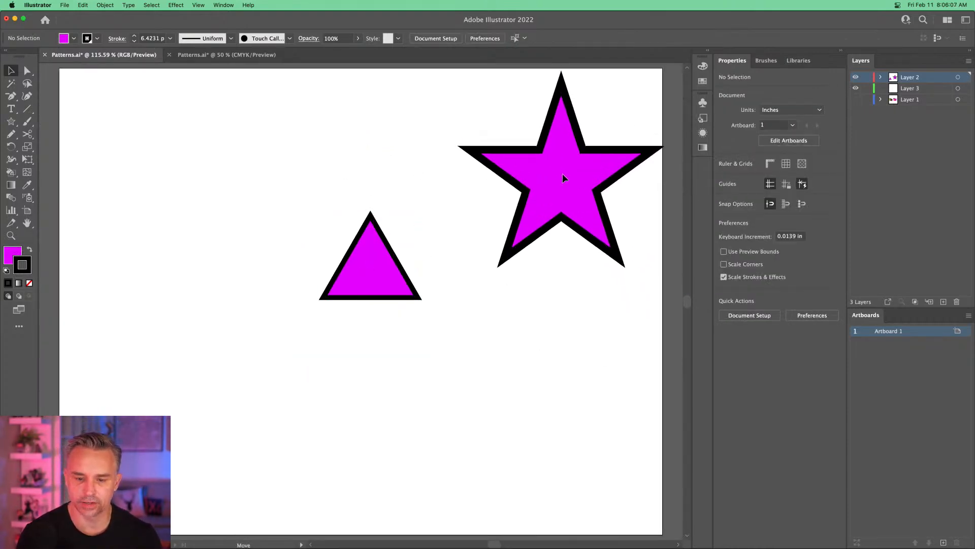
drag(470, 257, 532, 208)
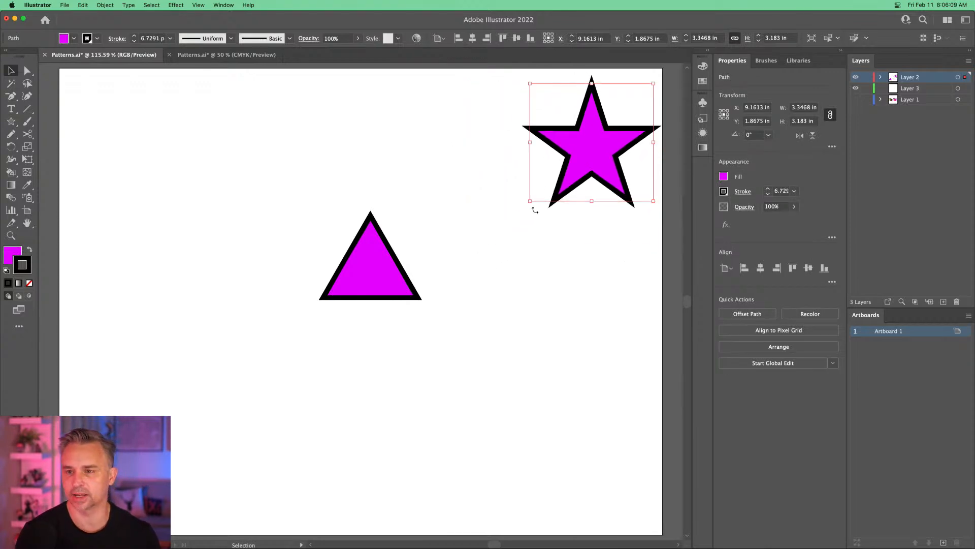
- Nudge the star slightly up, and place a duplicate of the triangle beside the original so two triangles sit apart on the artboard
drag(571, 164, 575, 153)
click(378, 270)
drag(359, 276, 357, 257)
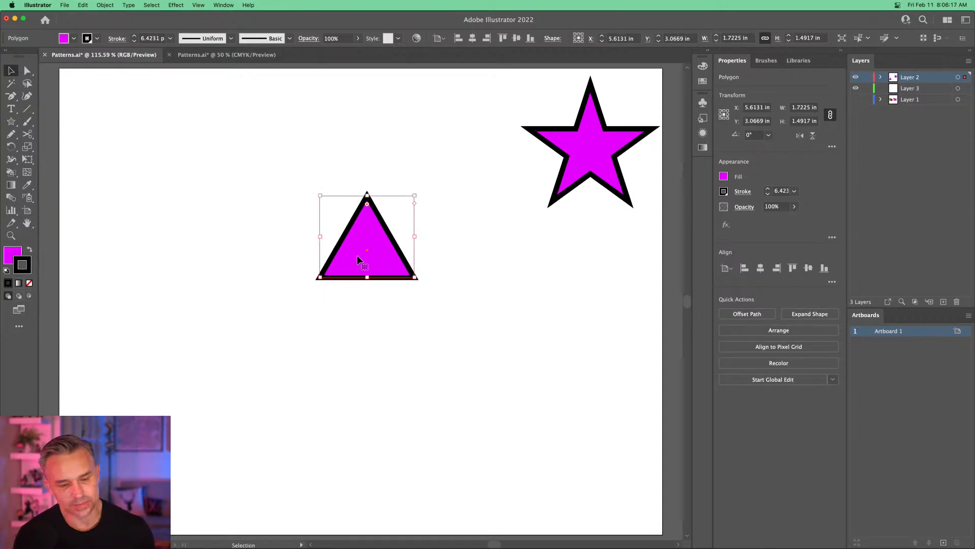
drag(358, 260, 377, 277)
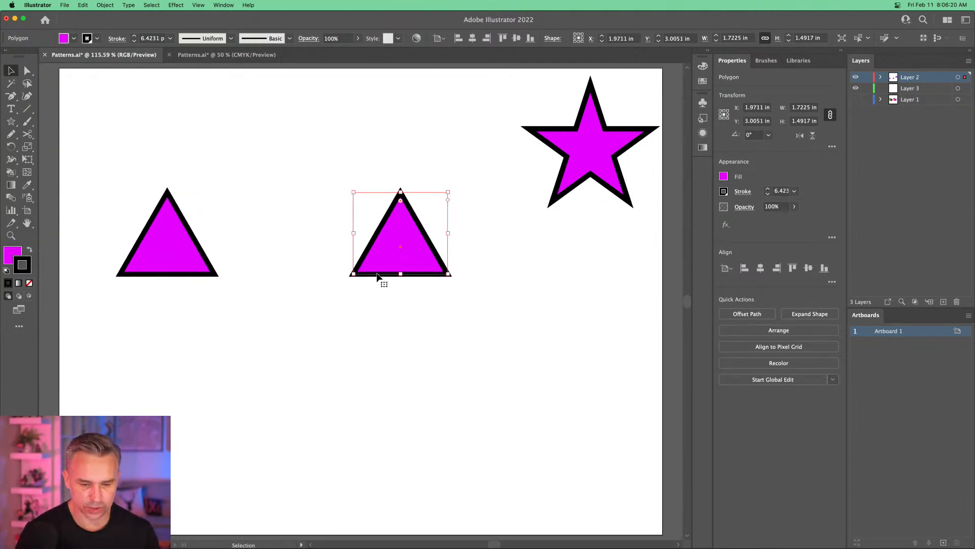
click(105, 5)
mouse_move(151, 238)
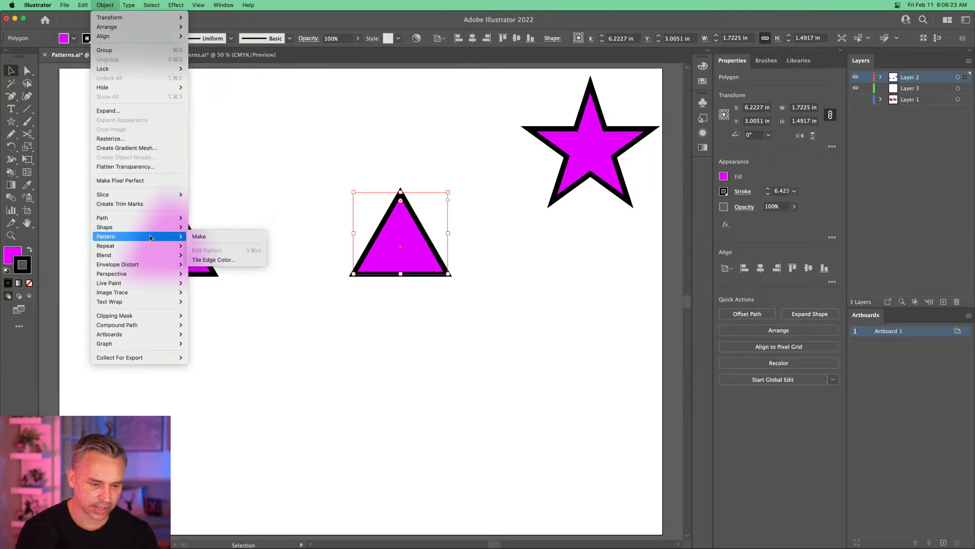
mouse_move(249, 5)
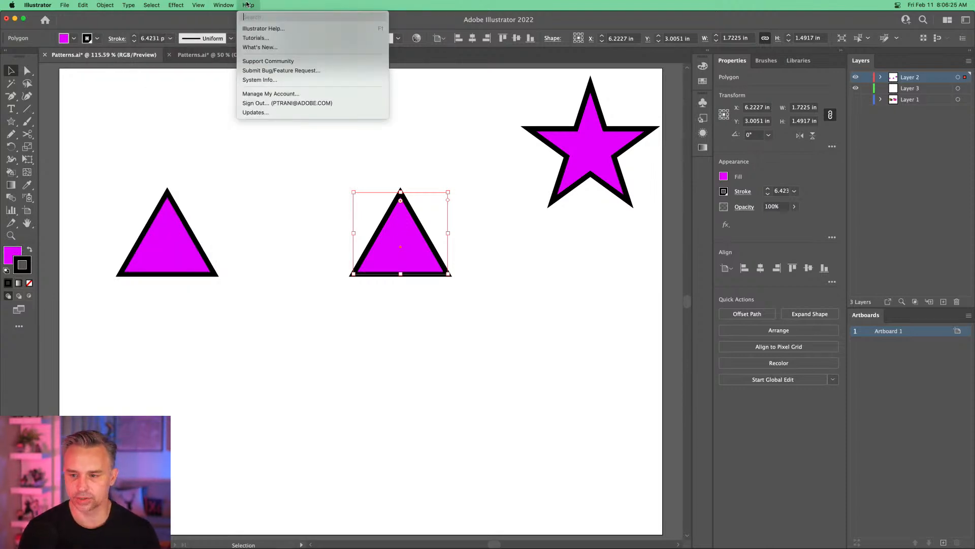
click(263, 5)
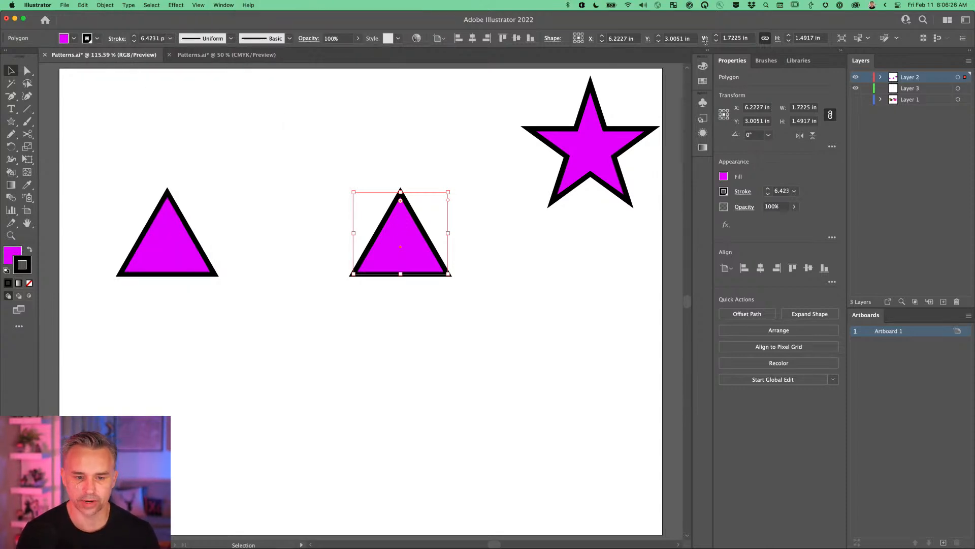
click(923, 20)
drag(611, 124, 456, 129)
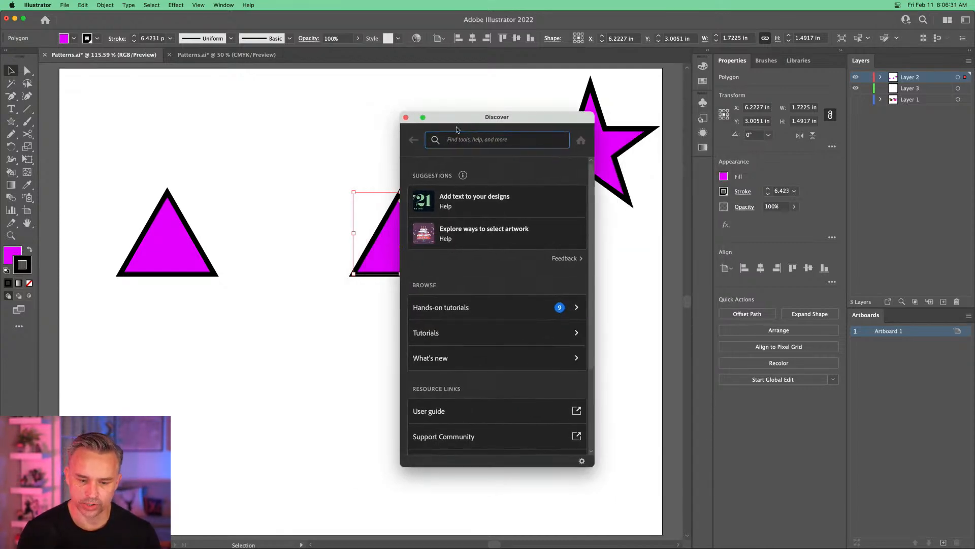
click(406, 118)
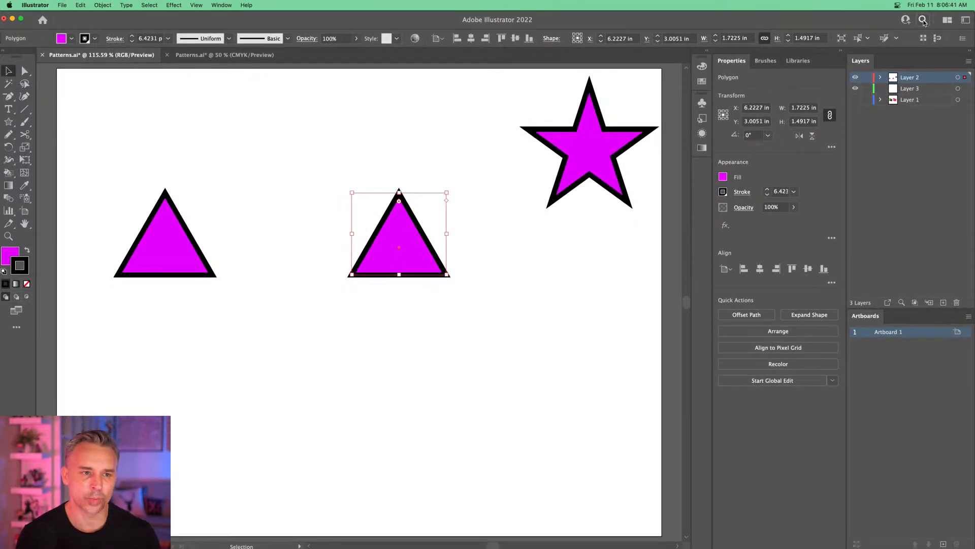
- Search Discover for "pattern", and run a second search for "star"
click(923, 20)
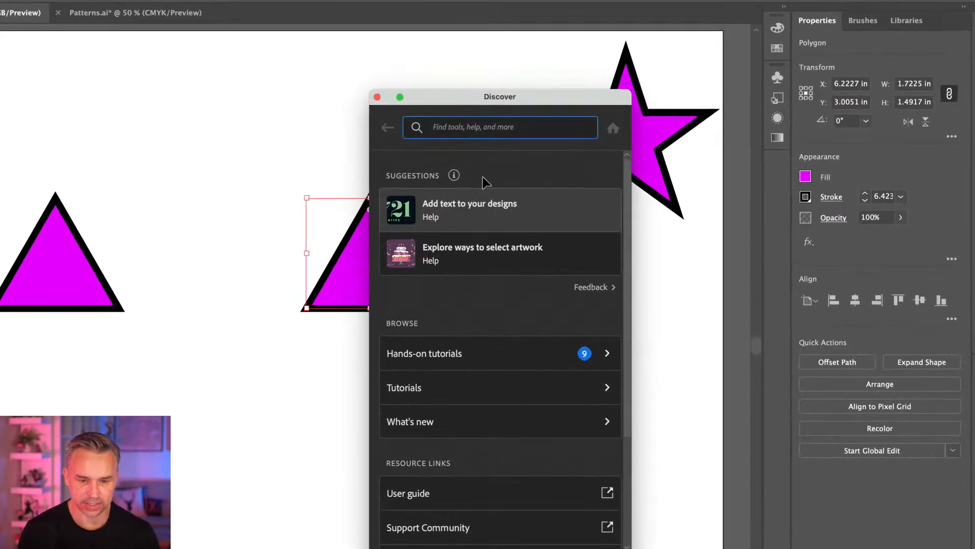
text(pattern)
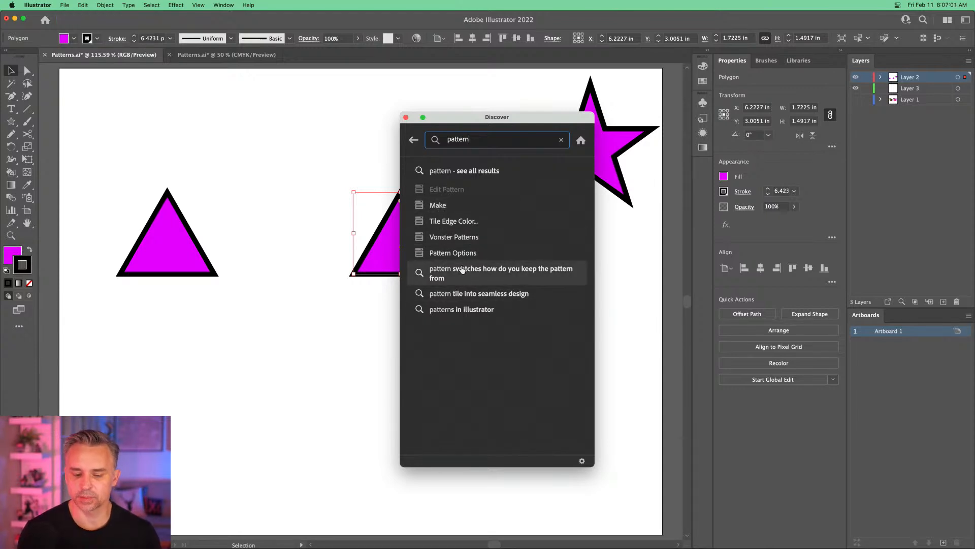
double_click(489, 139)
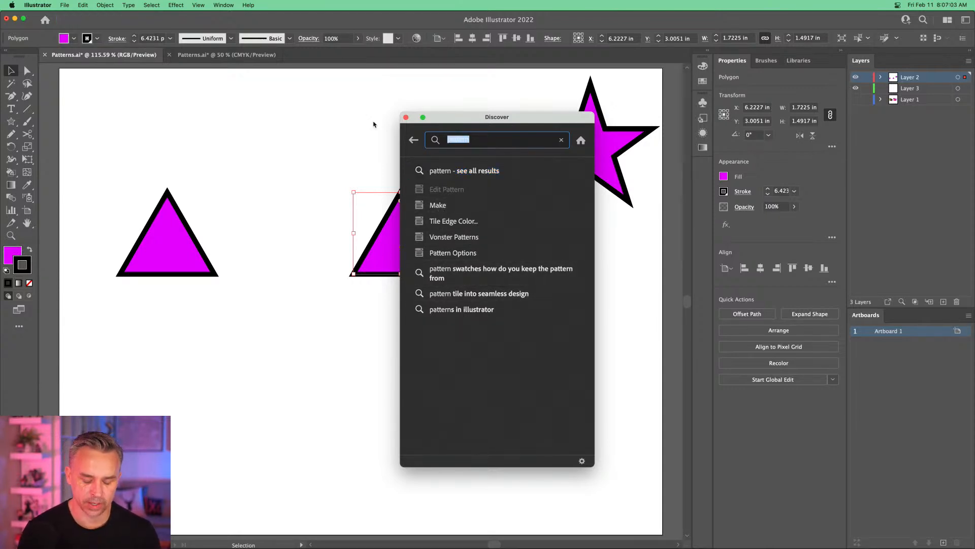
text(star)
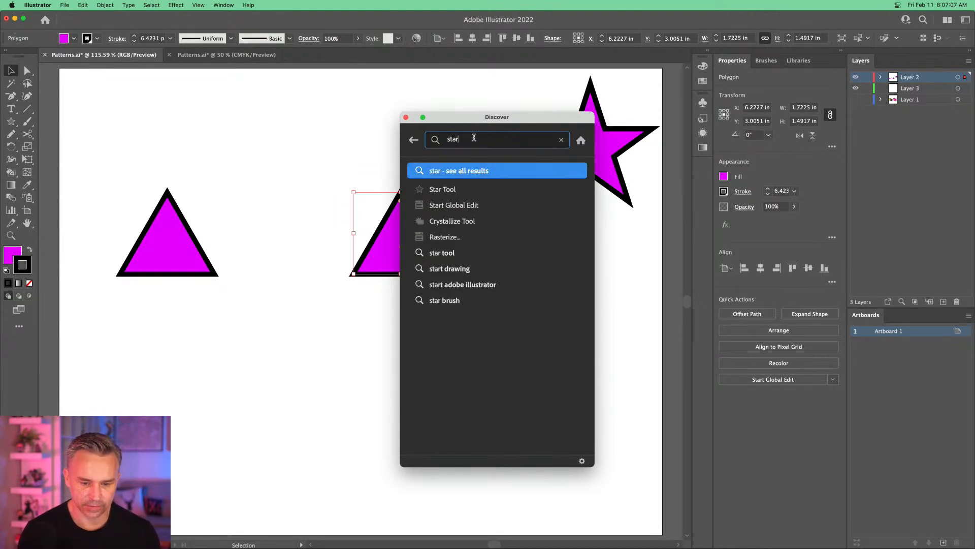
- Search Discover for "star tool" and activate the Star Tool from its results, keeping the window clear of the artwork
drag(439, 120, 302, 97)
click(298, 228)
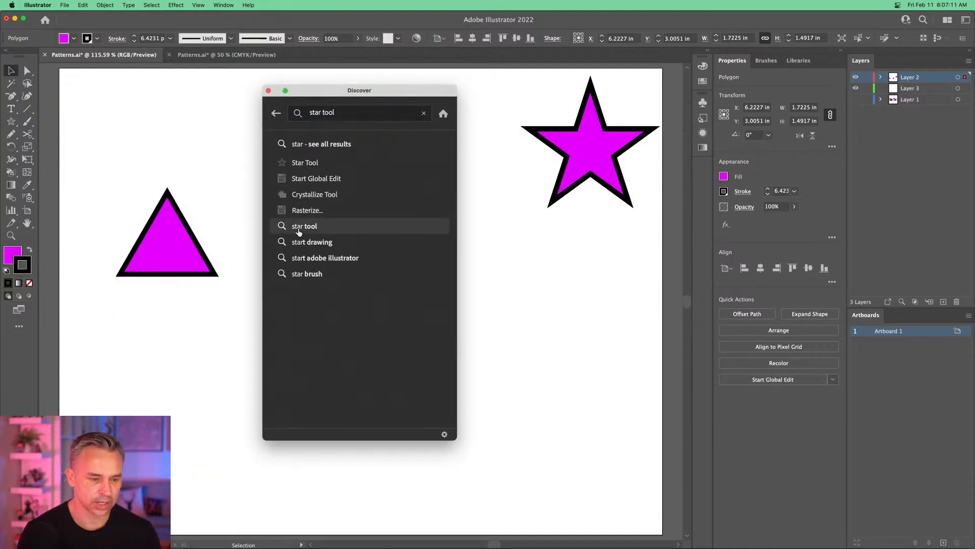
drag(323, 98, 374, 100)
click(384, 213)
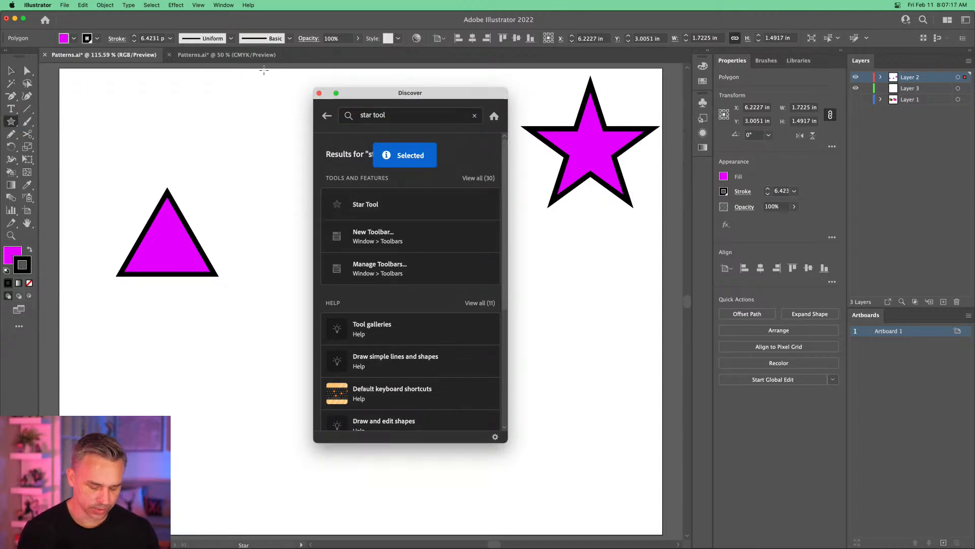
drag(364, 98, 142, 84)
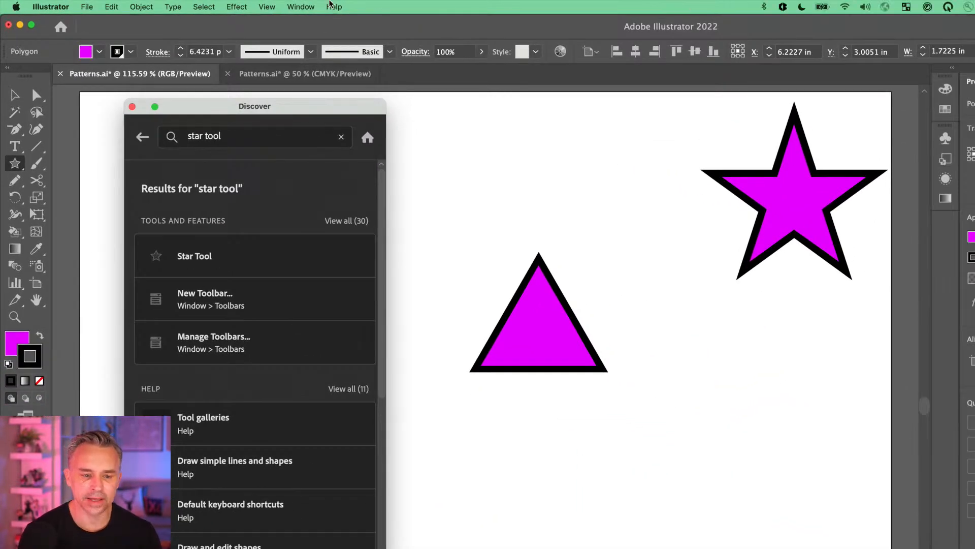
click(334, 6)
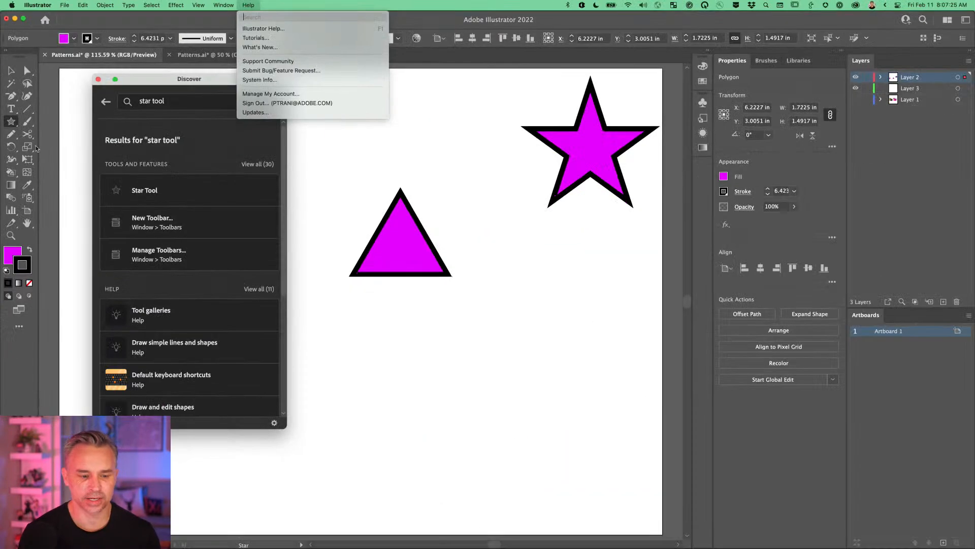
click(167, 86)
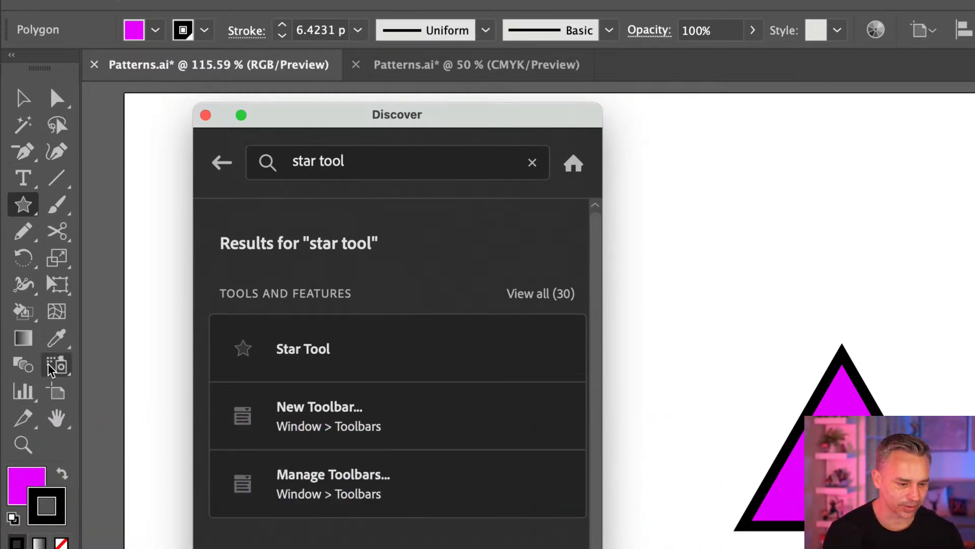
click(20, 206)
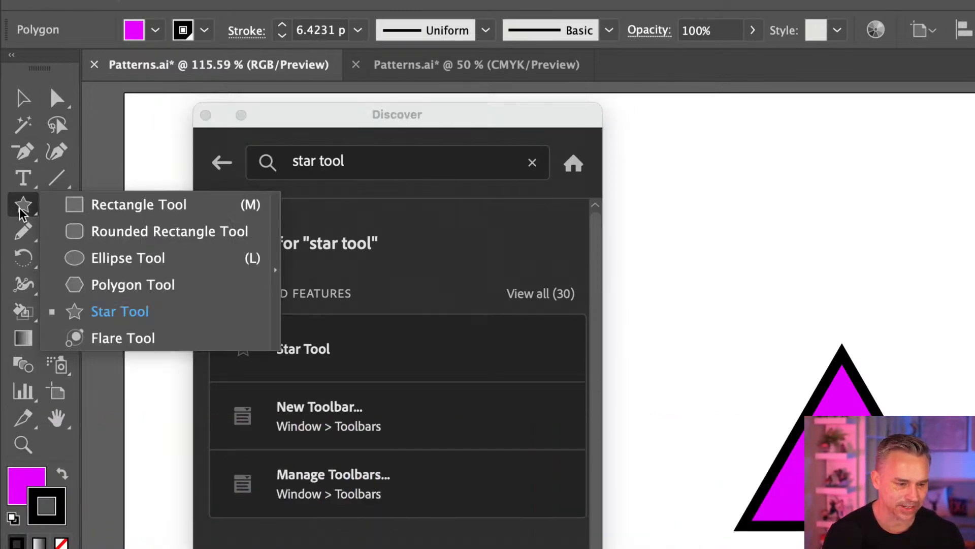
- Search Discover for "rectangle" and activate the Rectangle Tool from there
click(391, 170)
drag(398, 163, 203, 144)
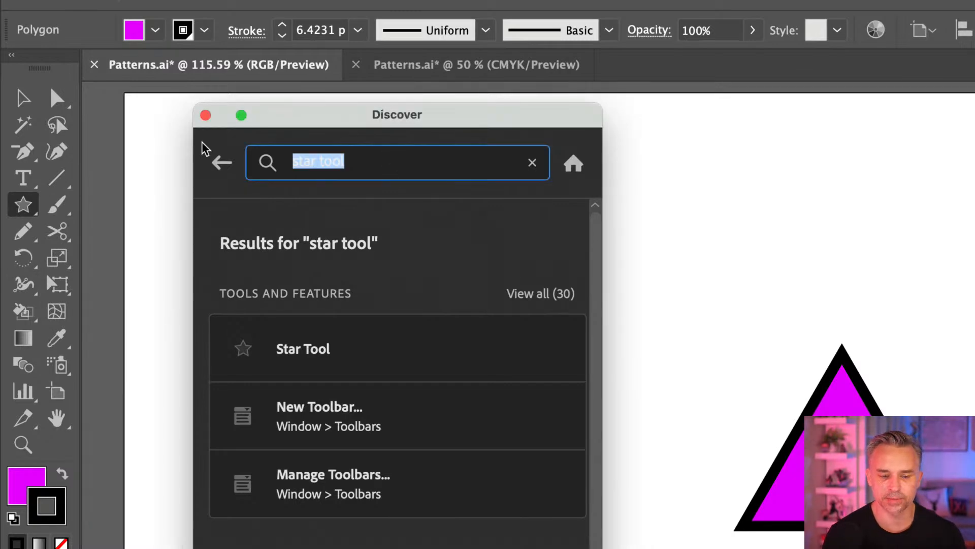
text(re)
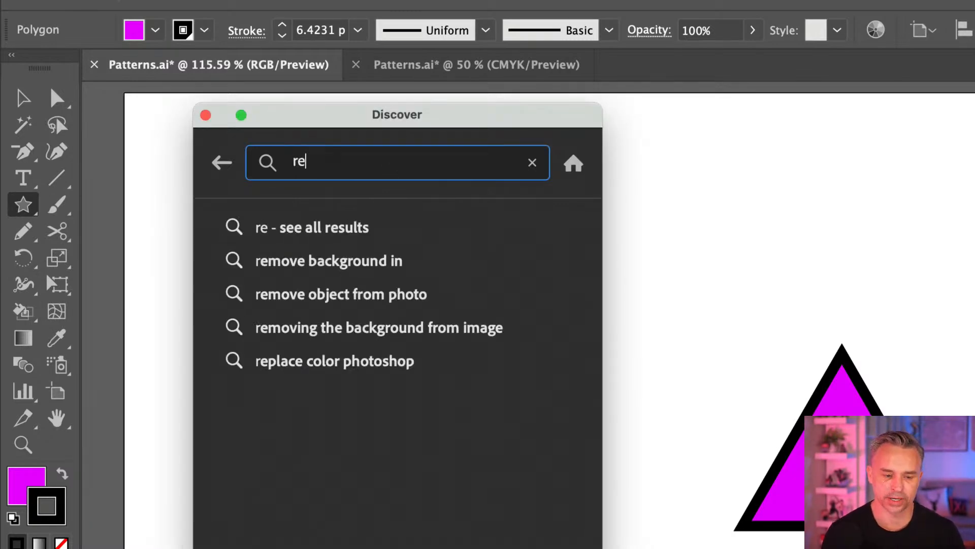
text(ctangle)
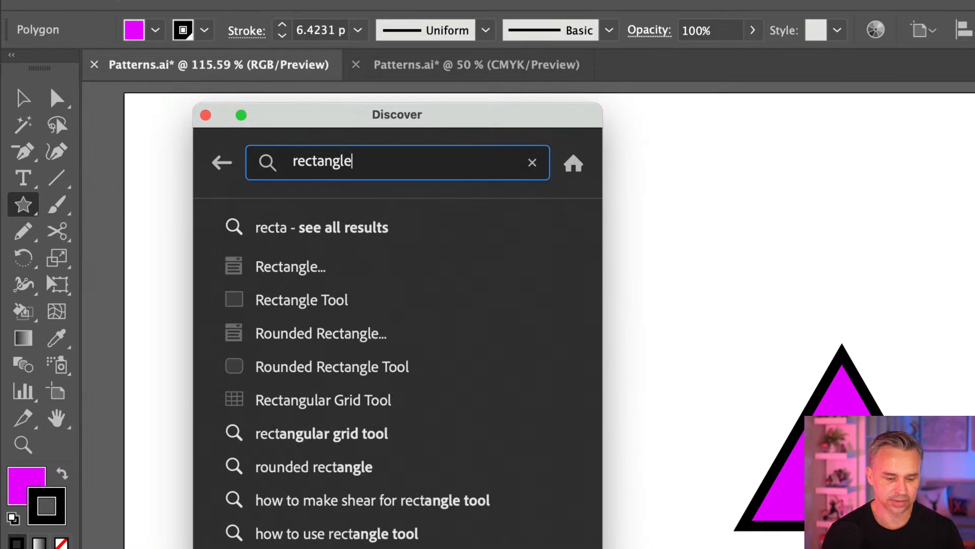
click(267, 276)
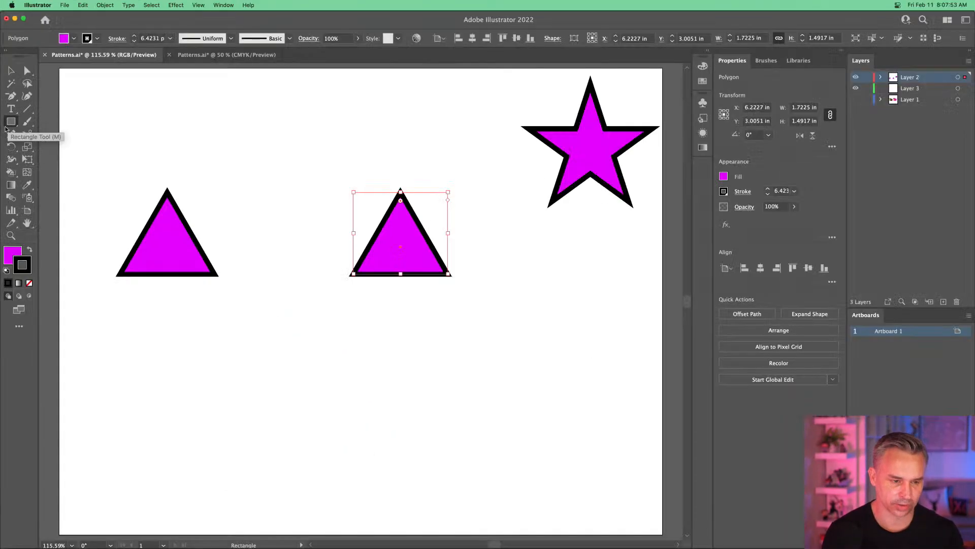
- Move the selected triangle near the artboard's centre slightly up and left, make a new pattern from it, and deselect it
click(20, 96)
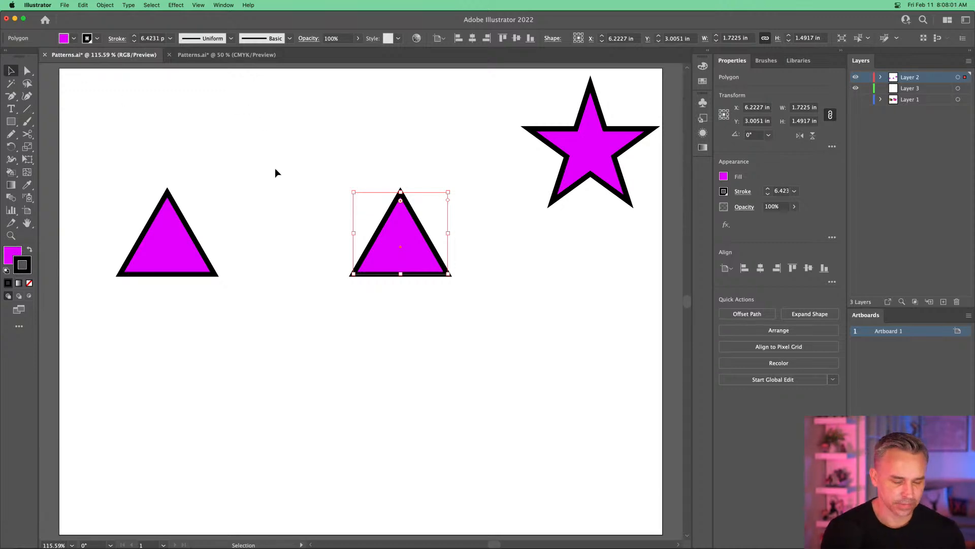
drag(397, 246, 369, 239)
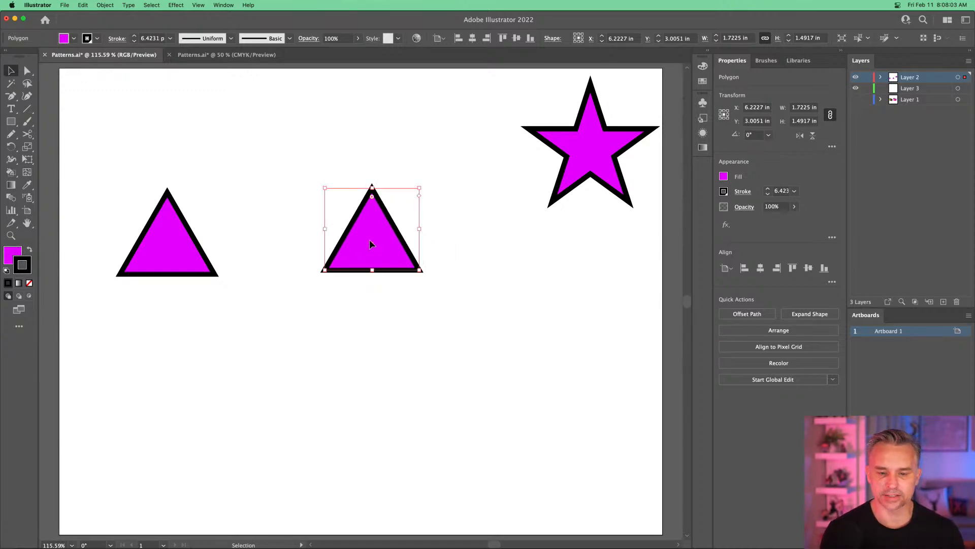
click(98, 5)
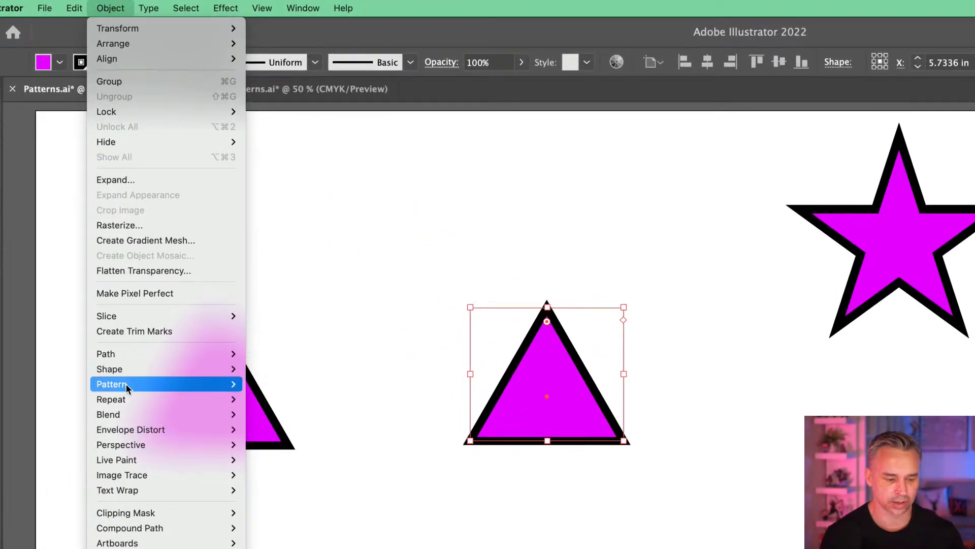
mouse_move(135, 386)
click(263, 383)
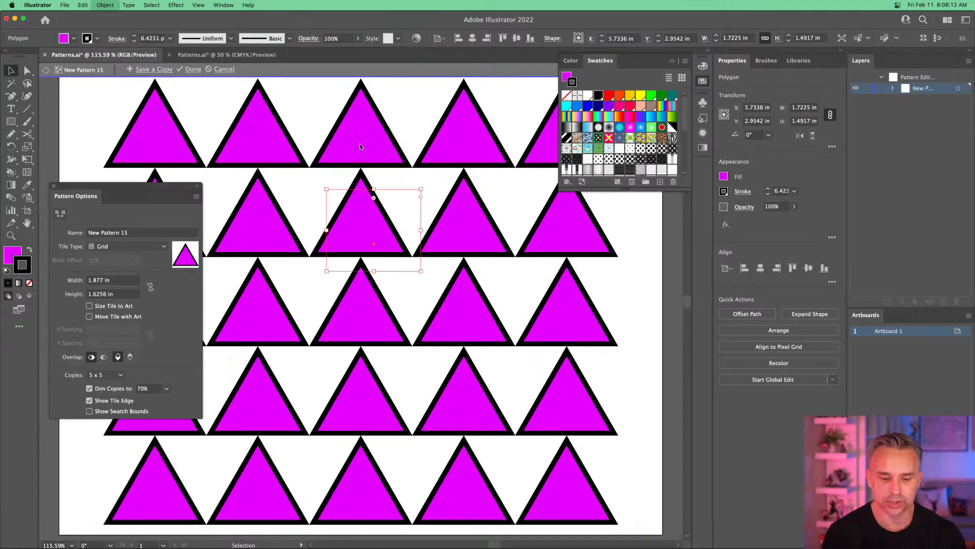
click(85, 164)
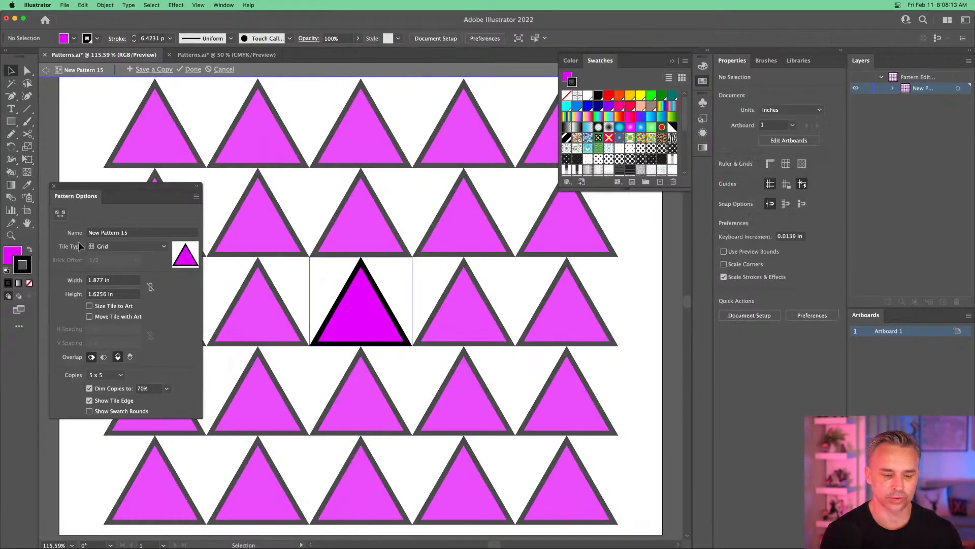
drag(104, 185, 187, 134)
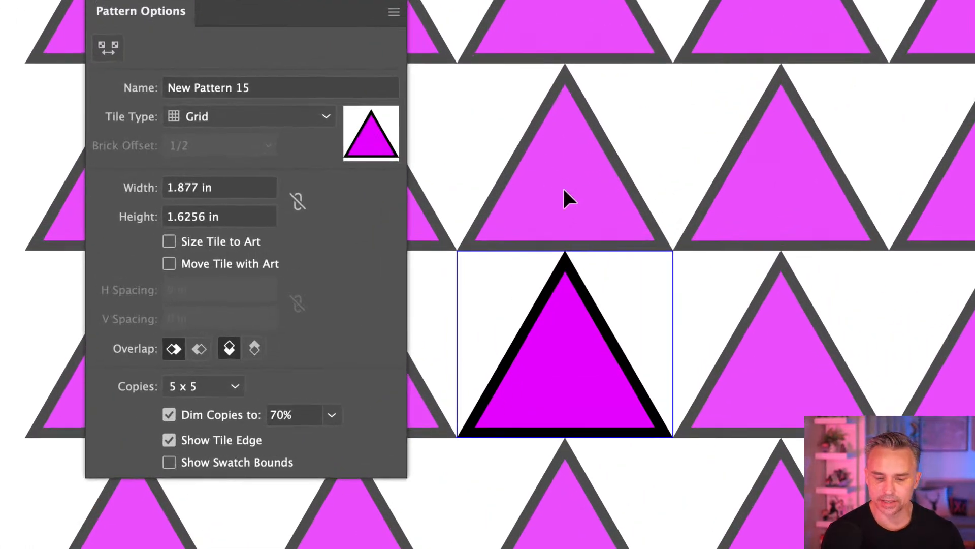
- Dim the pattern copies to 50% and set the tile type to Brick by Row
click(294, 416)
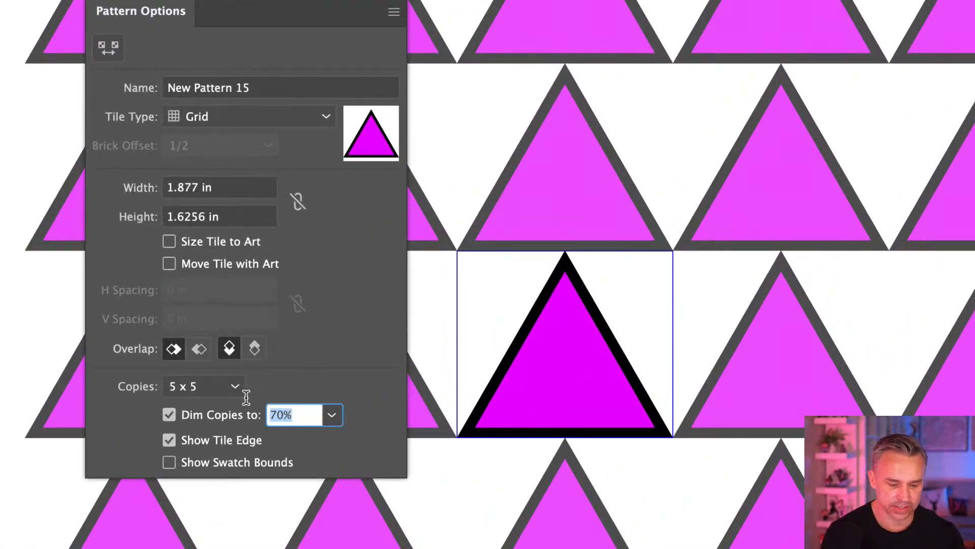
text(50)
key(Tab)
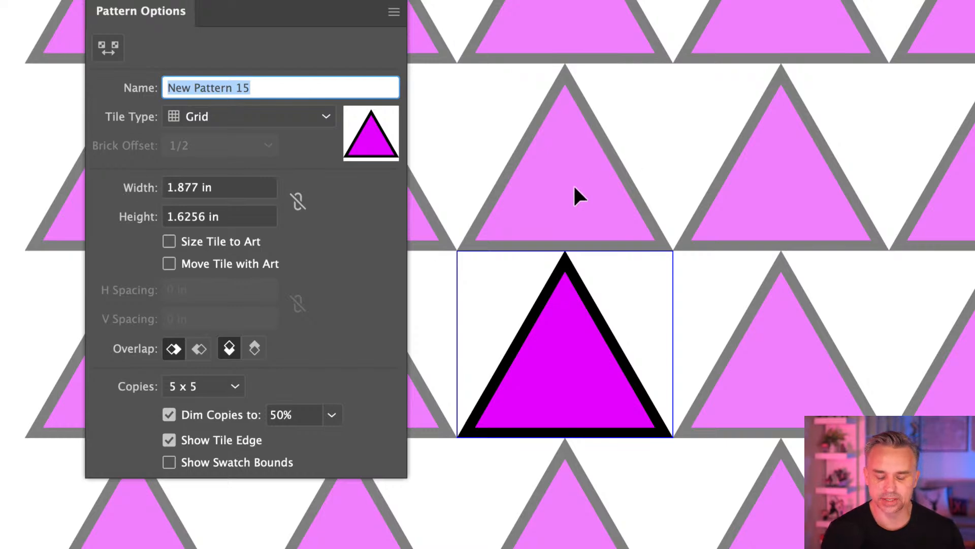
click(193, 117)
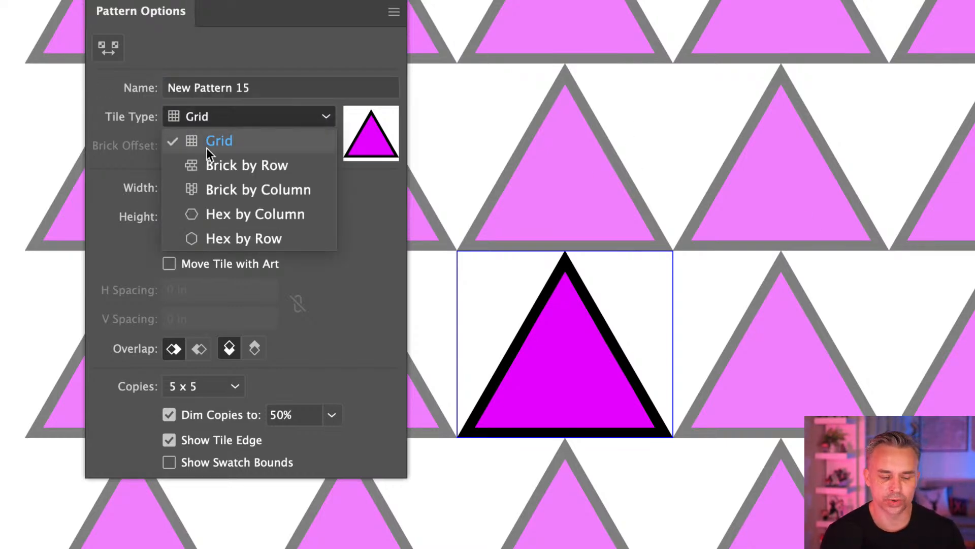
click(212, 166)
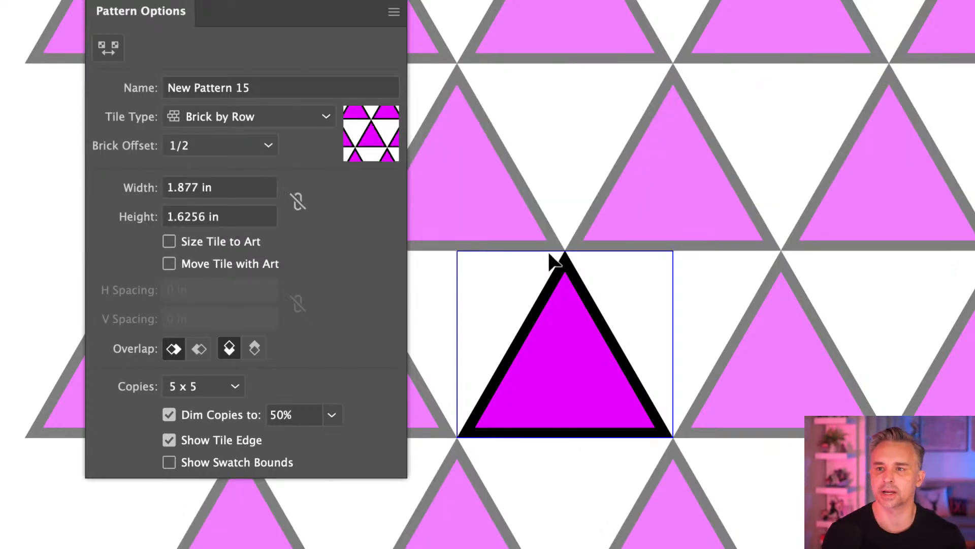
- Duplicate the pattern's triangle, rotate the copy 180°, and fit it into the gap directly beside the original
click(565, 326)
drag(555, 363, 554, 171)
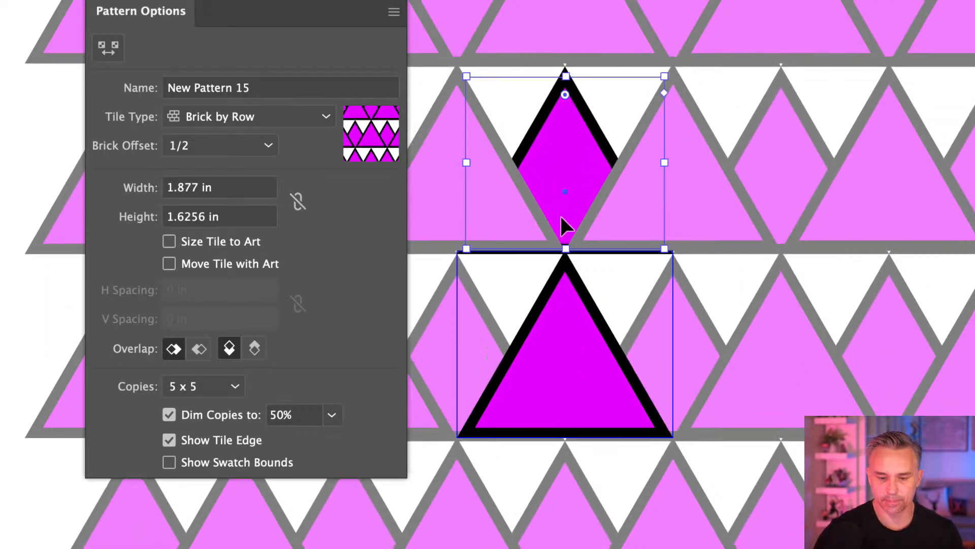
drag(497, 71, 647, 283)
drag(563, 170, 648, 280)
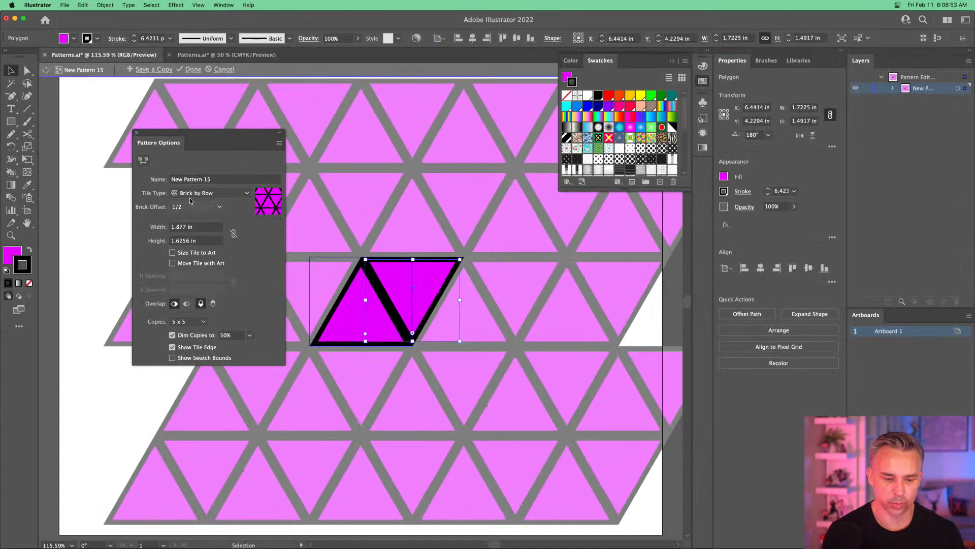
- Recolour the inverted triangle's fill to the hot pink swatch, keeping its black stroke
click(619, 106)
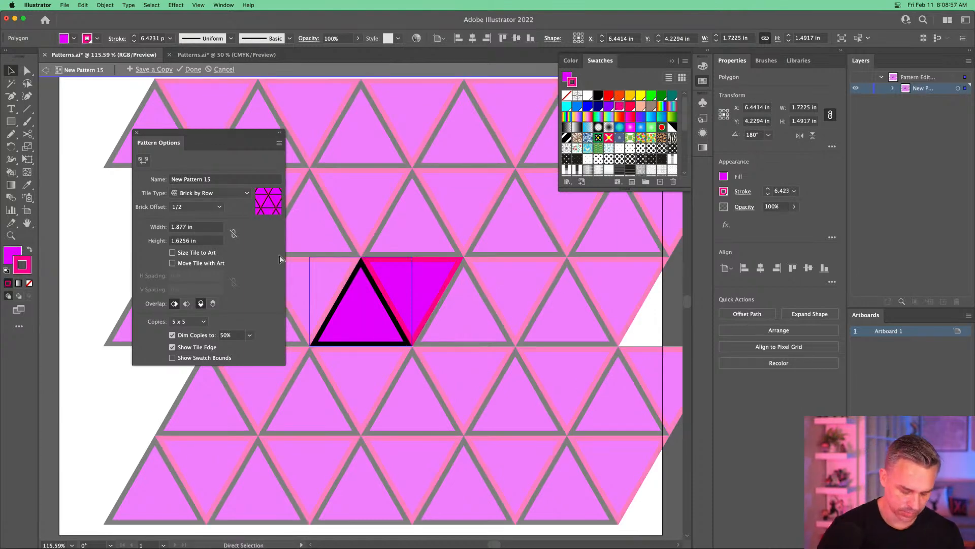
key(super+z)
click(10, 250)
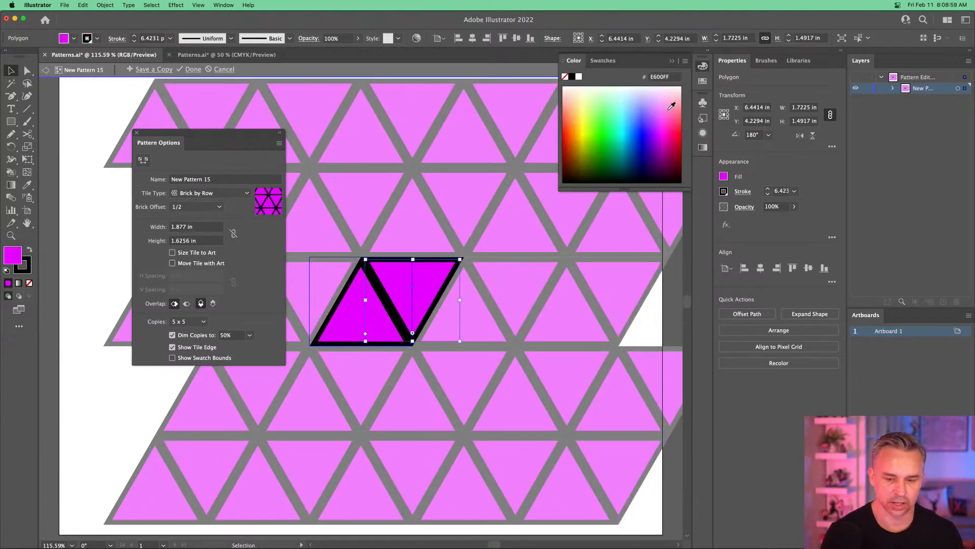
click(606, 61)
click(618, 106)
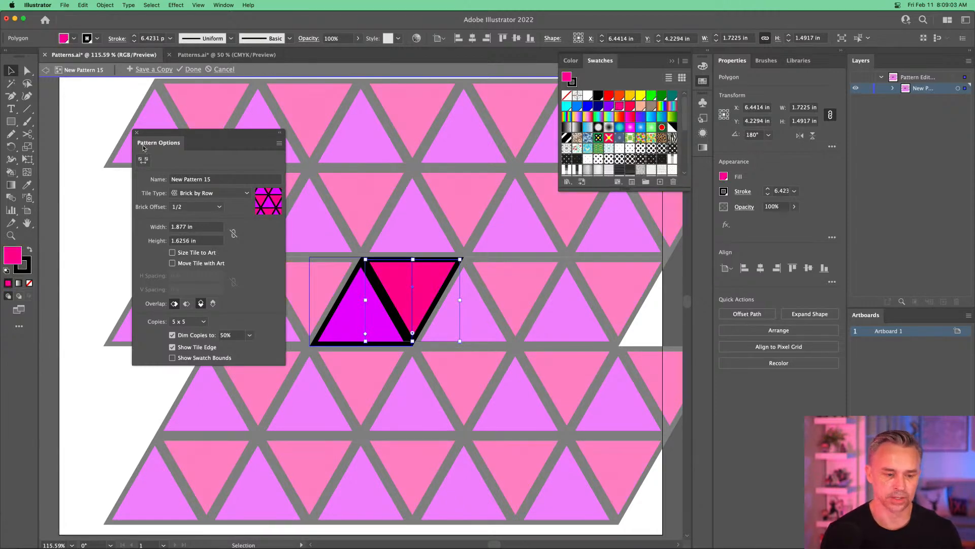
drag(168, 133, 90, 134)
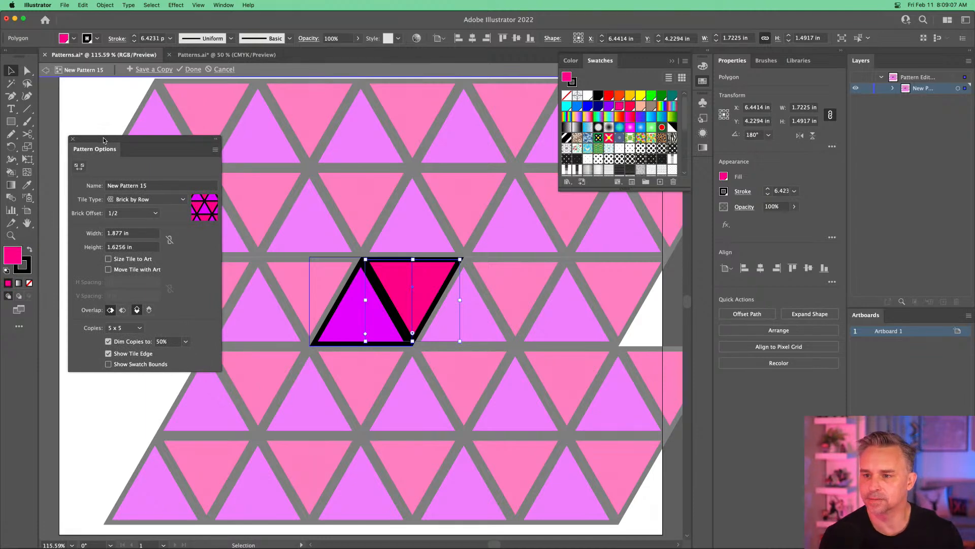
drag(104, 140, 171, 138)
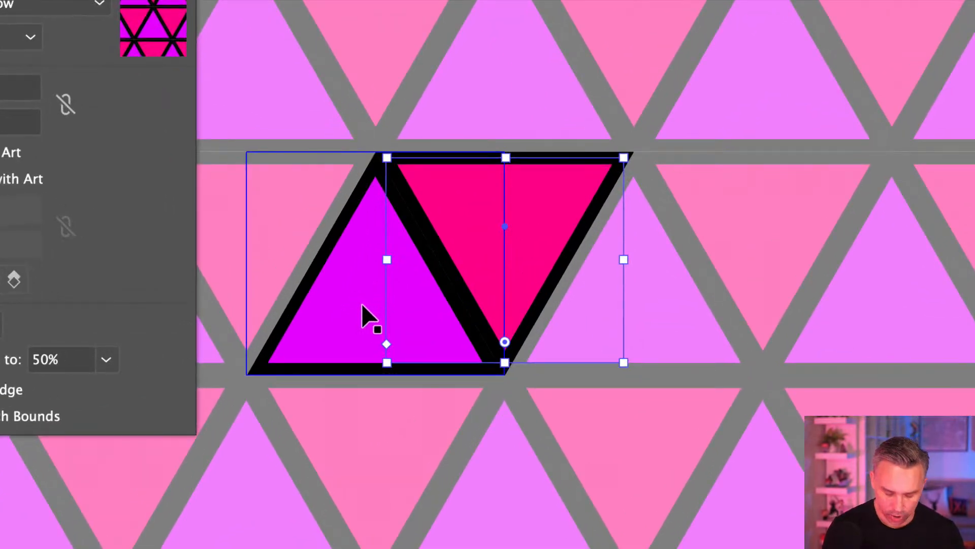
- Switch to outline view and move the inverted triangle so its slanted edge lies on the upright triangle's edge
key(ctrl+shift+a)
key(ctrl+y)
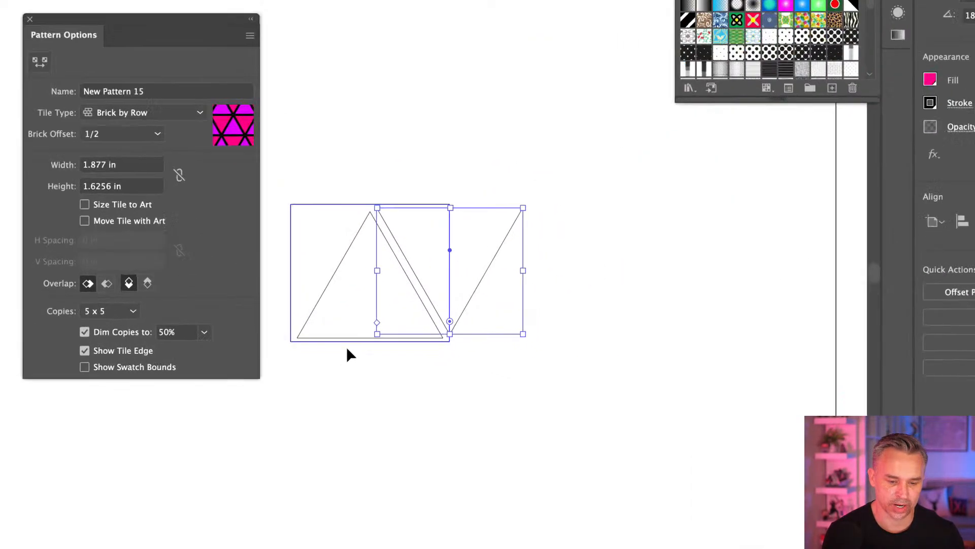
click(388, 232)
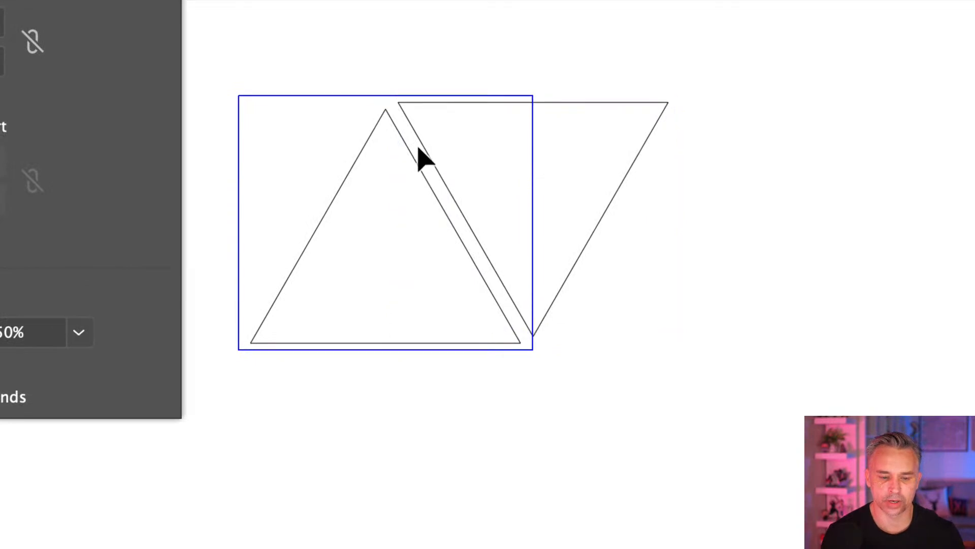
drag(418, 148, 412, 156)
- Turn on Smart Guides, pull the inverted triangle away and snap it back onto the upright triangle's edge, and return to preview
click(197, 5)
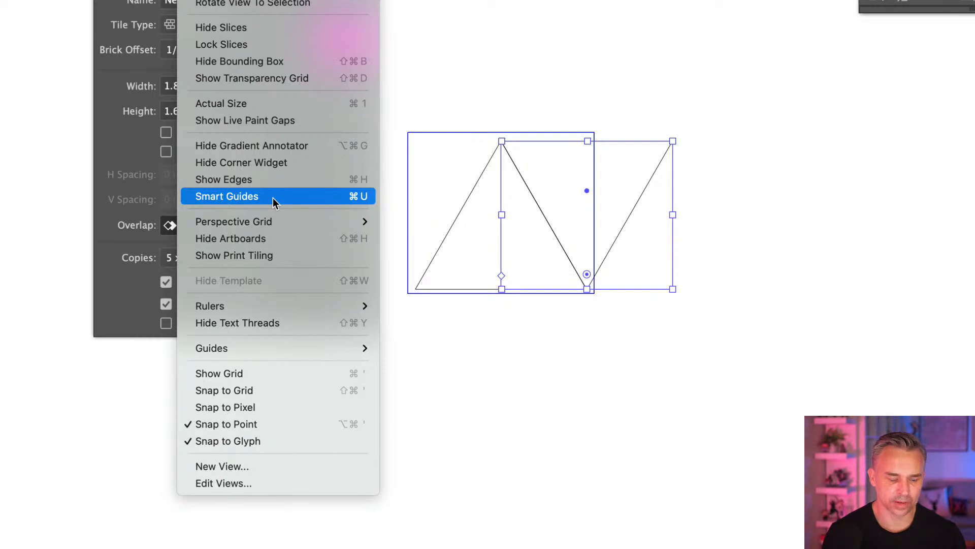
click(272, 197)
drag(631, 141, 744, 145)
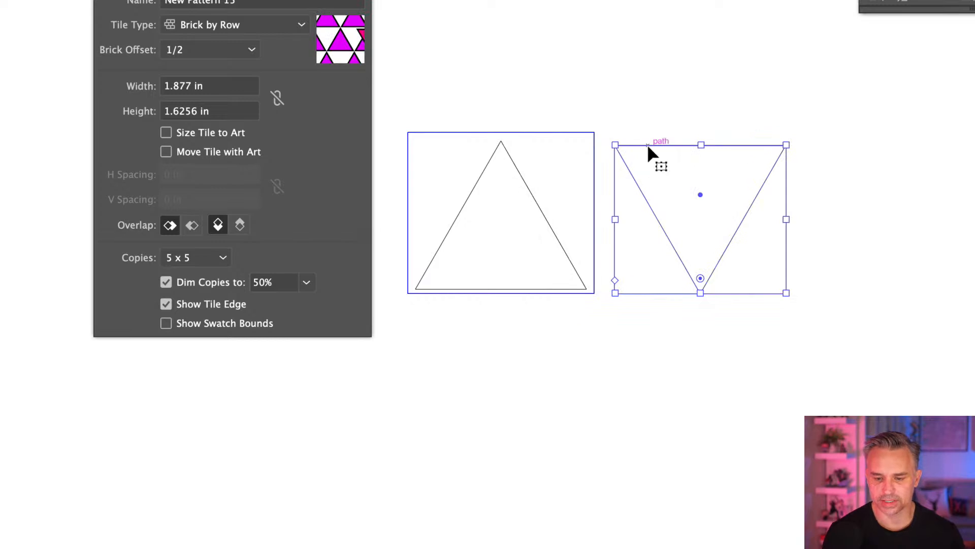
drag(651, 146, 513, 141)
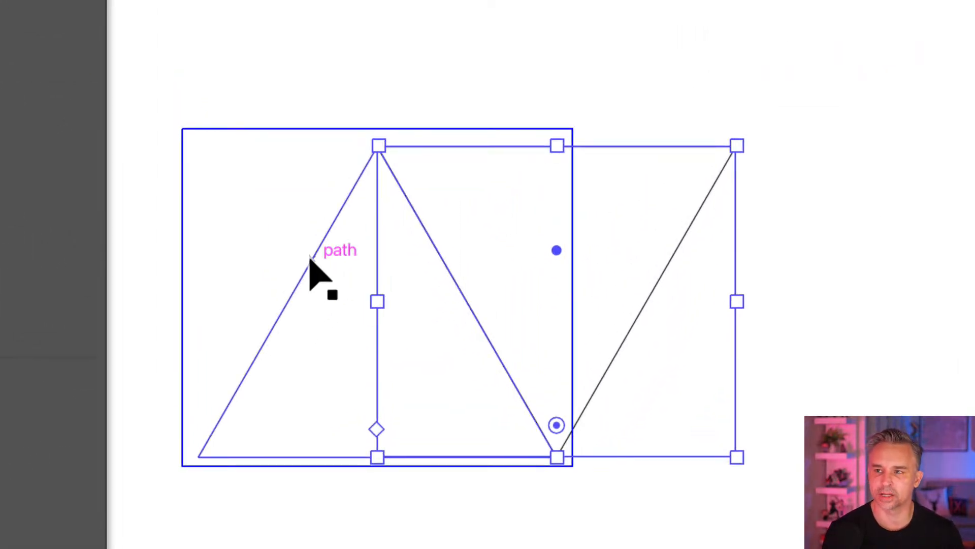
key(ctrl+y)
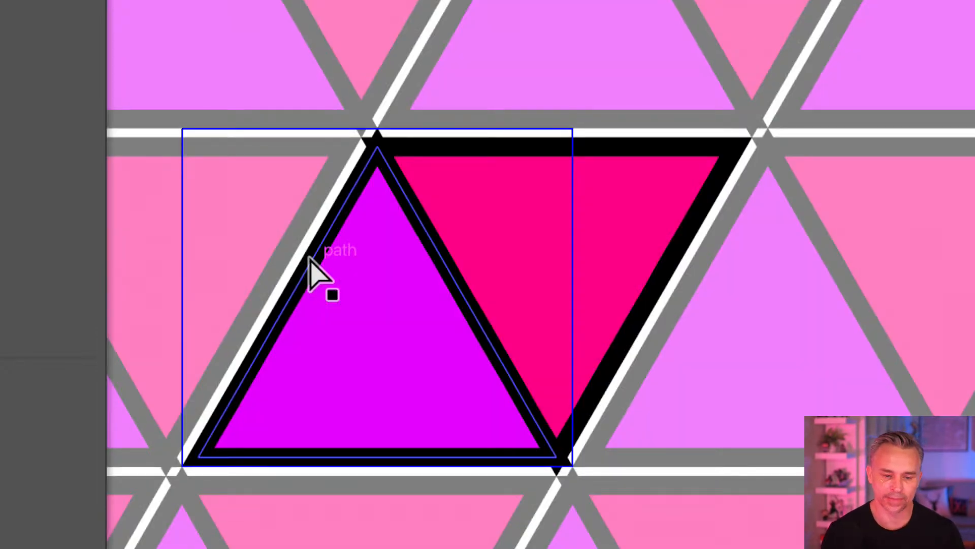
click(311, 264)
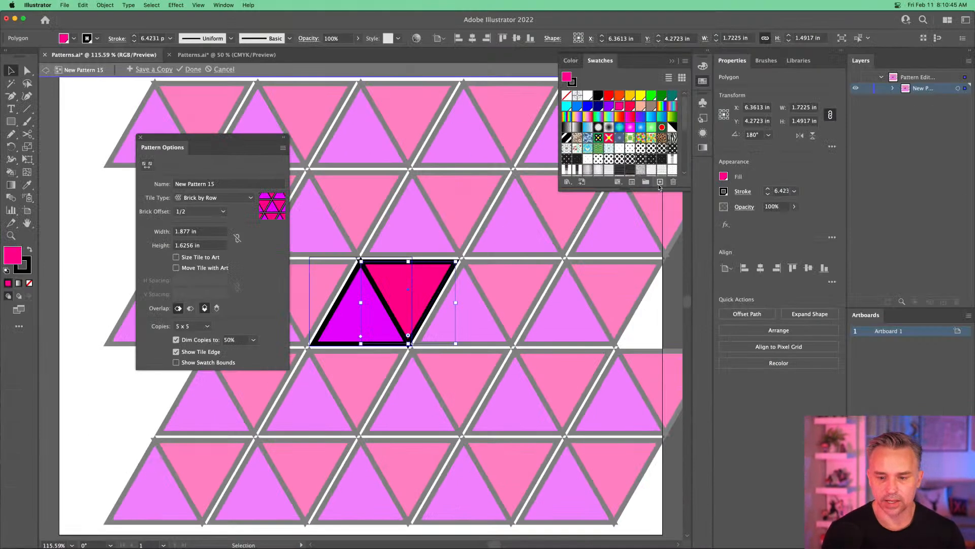
- Align the strokes of both the pink and the magenta triangle to the inside of their paths
click(671, 62)
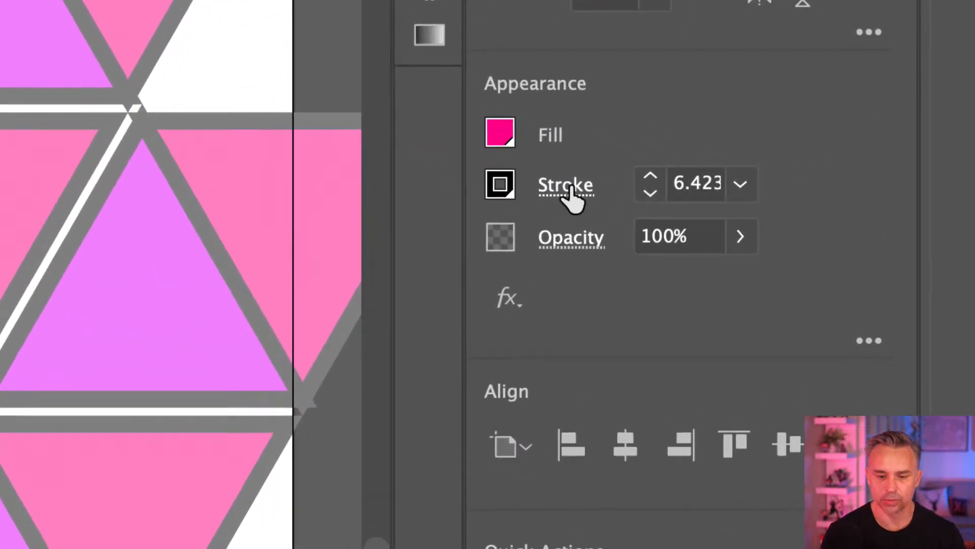
click(571, 191)
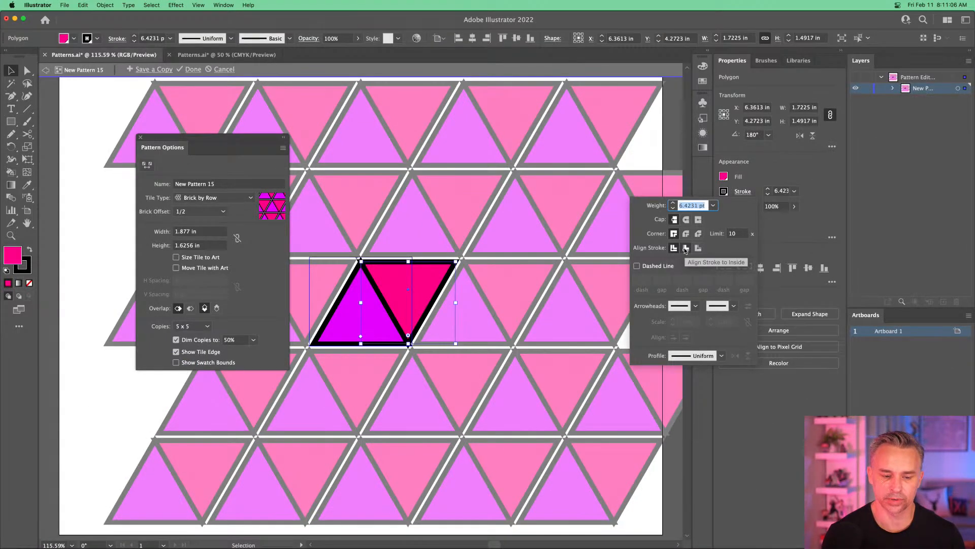
click(686, 248)
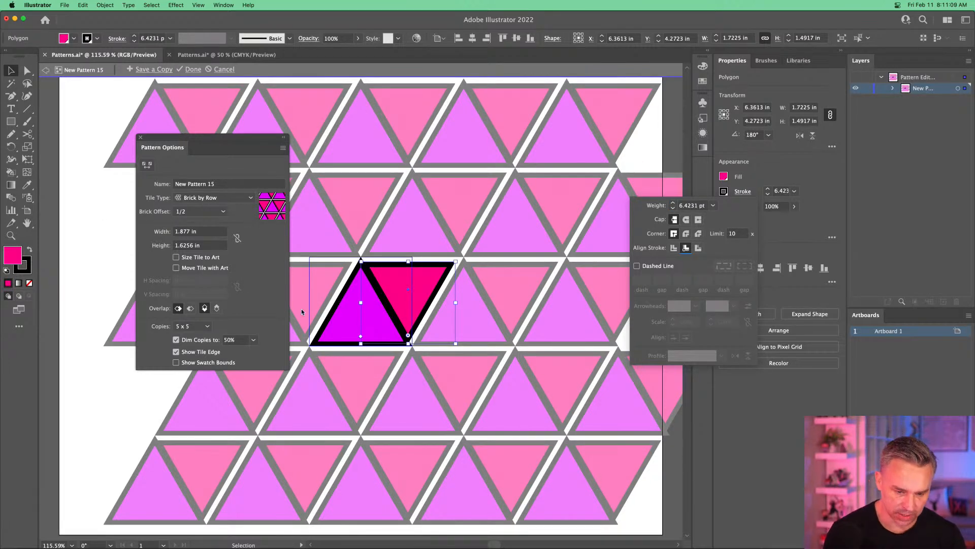
click(340, 321)
click(340, 323)
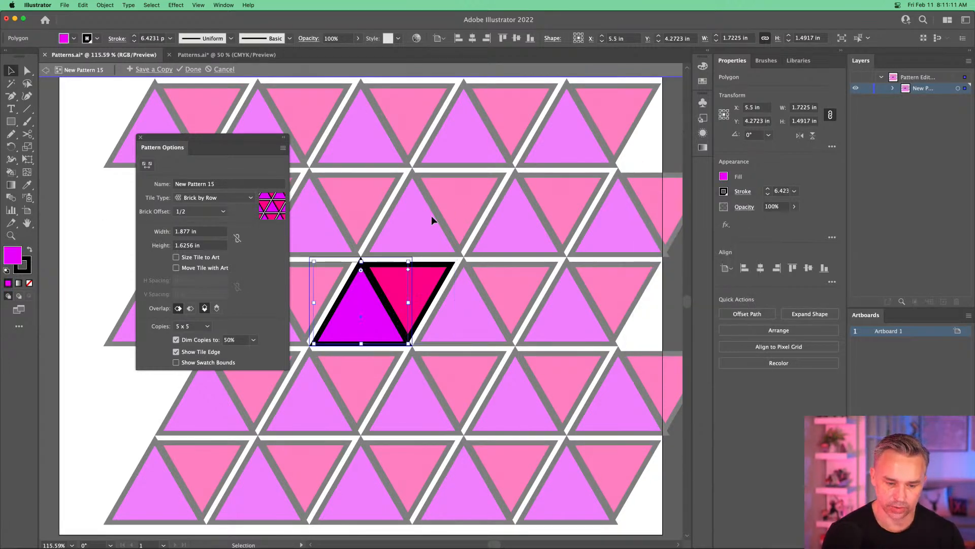
click(741, 192)
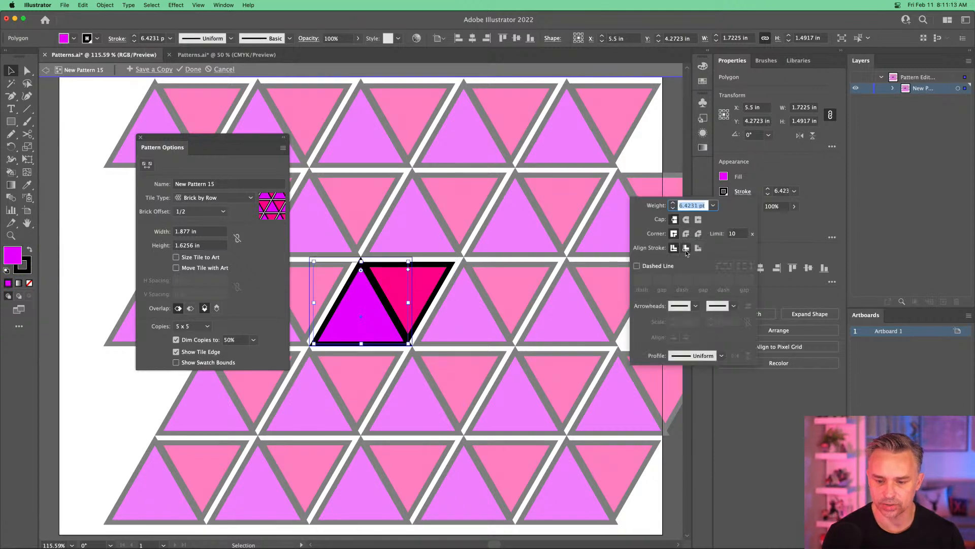
click(686, 248)
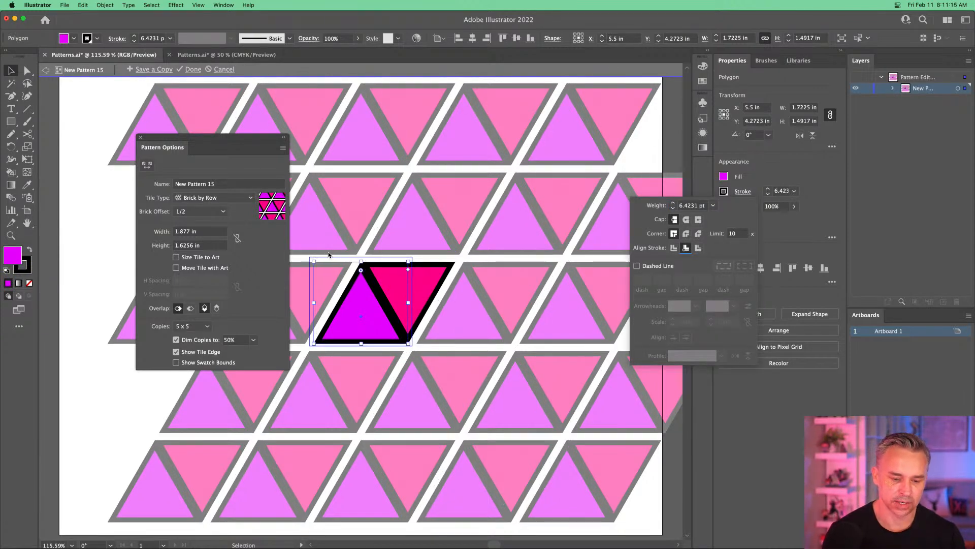
click(320, 255)
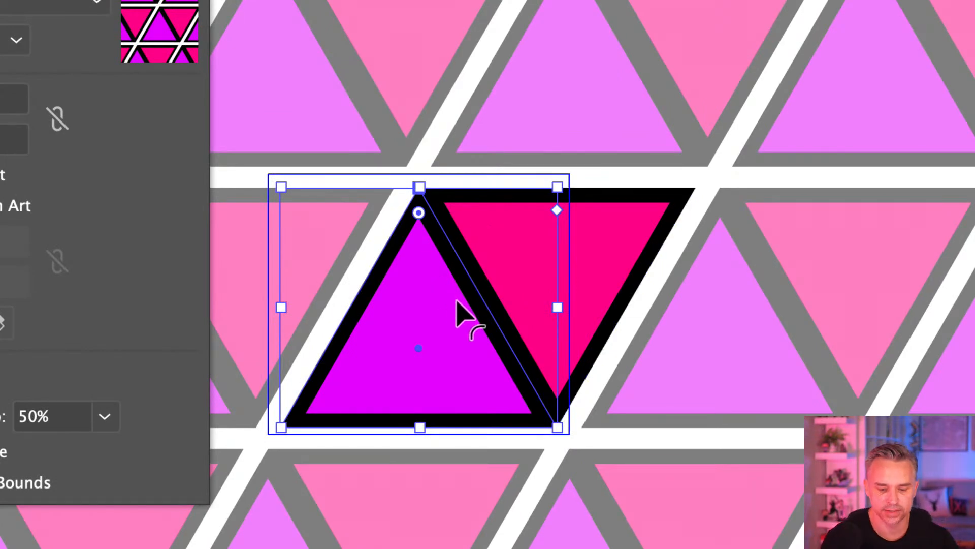
- Try a pattern tile size of 2 in wide by 2 in high
click(345, 157)
click(394, 266)
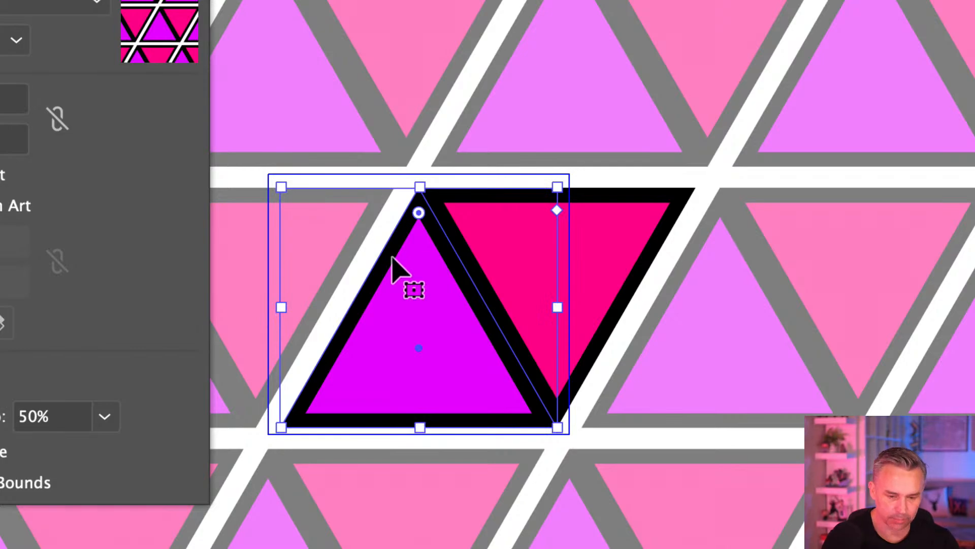
scroll(391, 257, down, 10)
scroll(391, 257, up, 12)
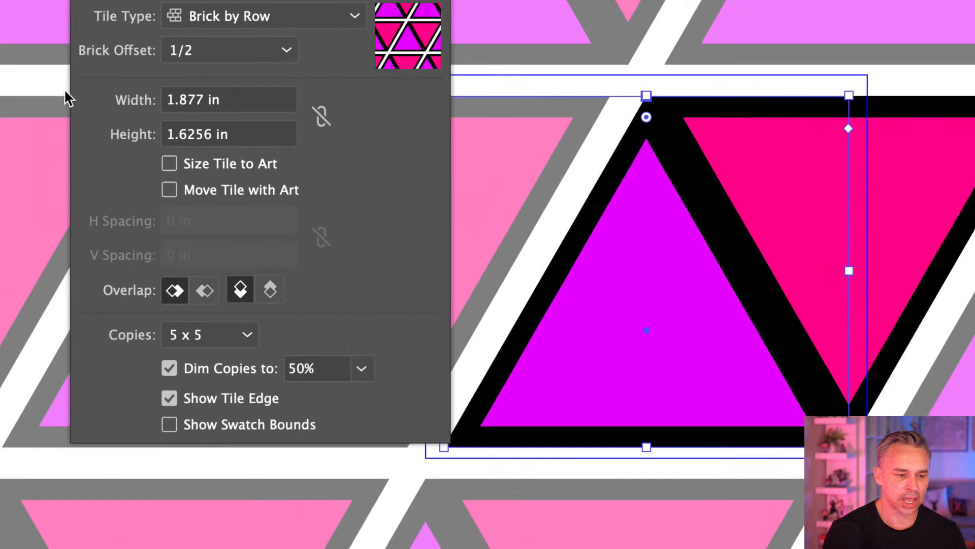
click(38, 101)
text(2)
key(Tab)
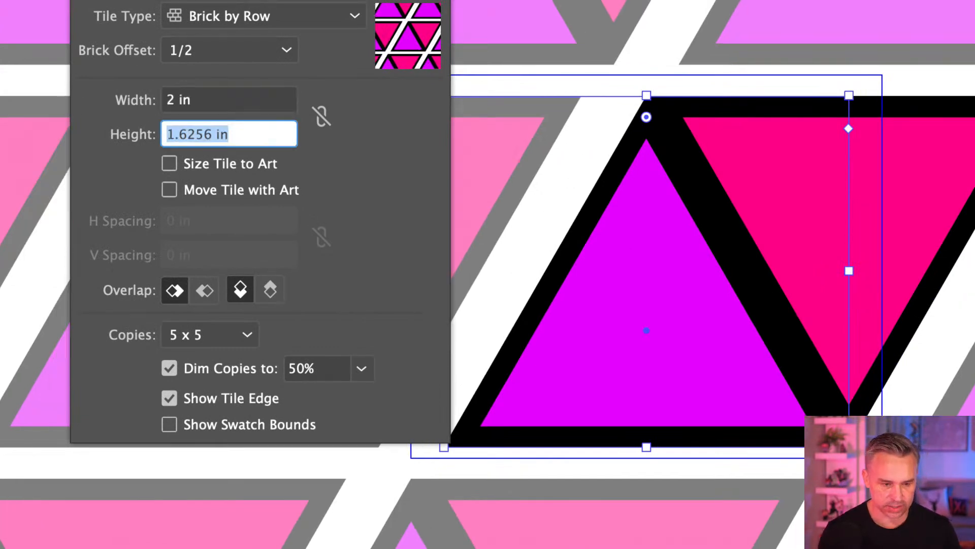
text(2)
key(Tab)
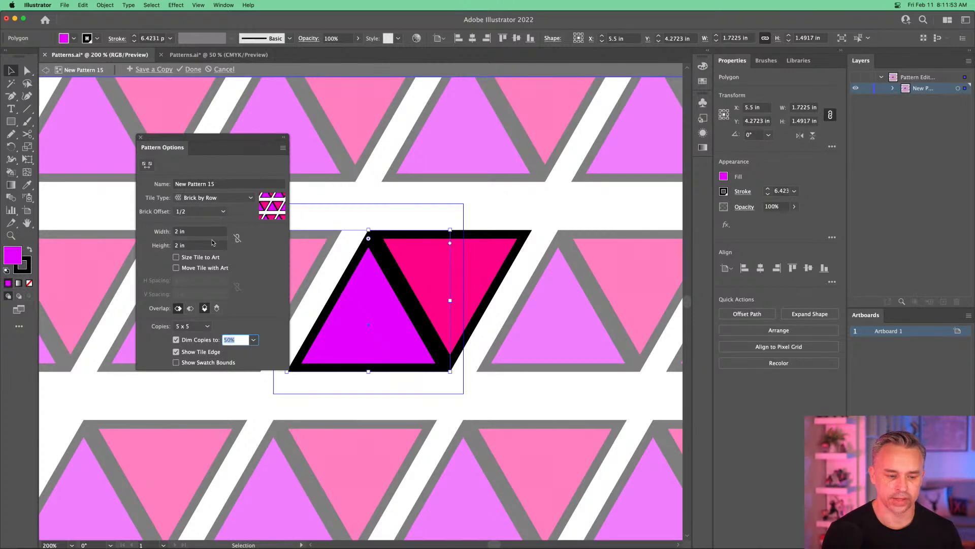
- Copy the magenta triangle's width of 1.7225 in and use it as the pattern tile's width
click(816, 107)
key(super+c)
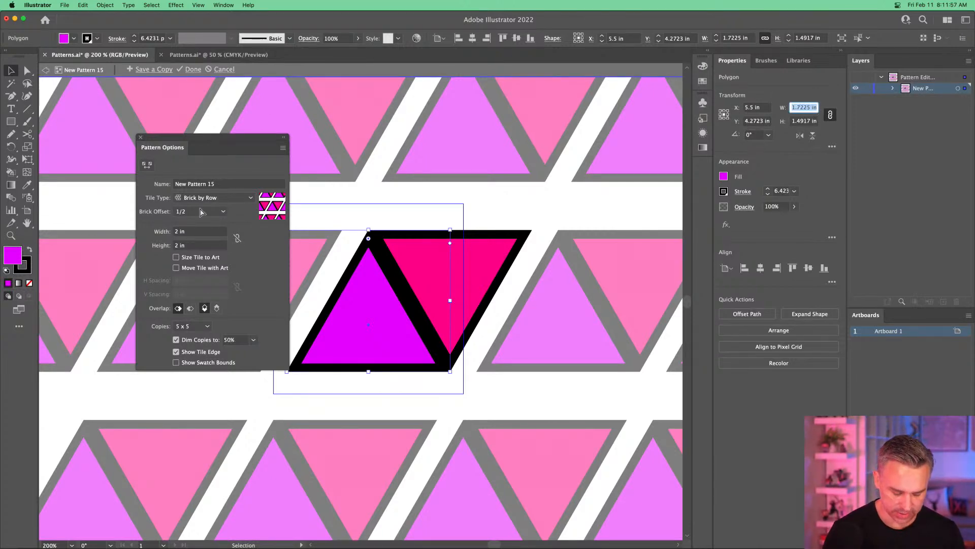
click(194, 231)
key(super+v)
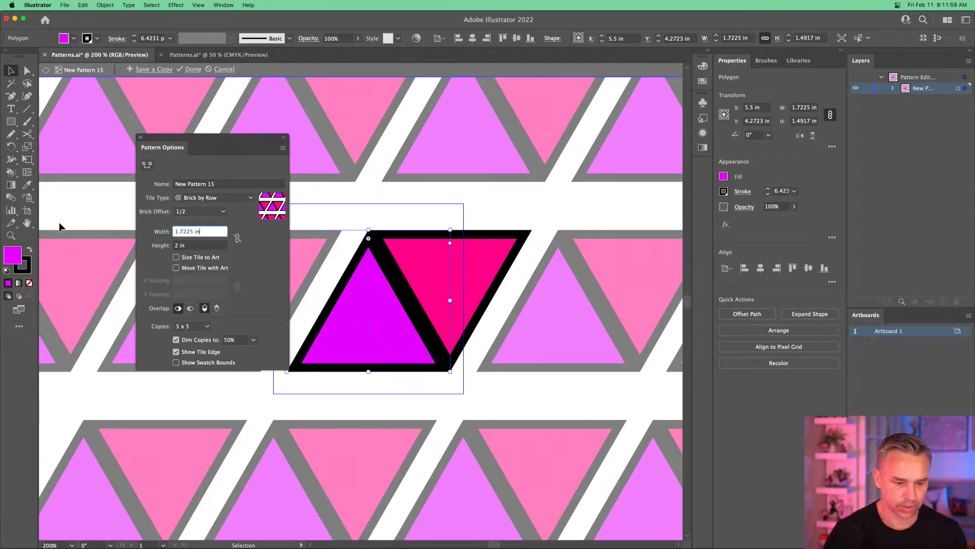
key(Return)
- Copy the triangle's height of 1.4917 in into the pattern tile's height, and finish editing the pattern
click(799, 122)
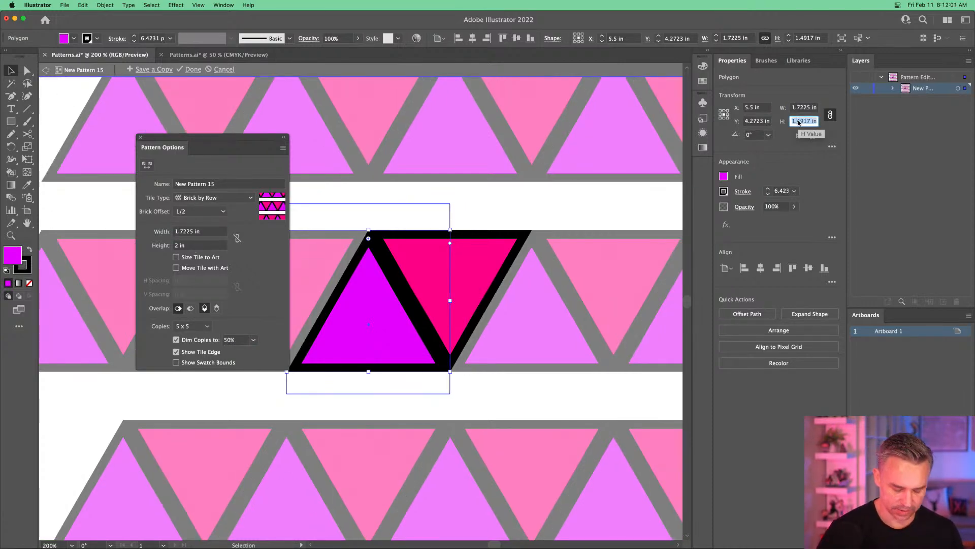
key(super+c)
click(194, 245)
key(super+v)
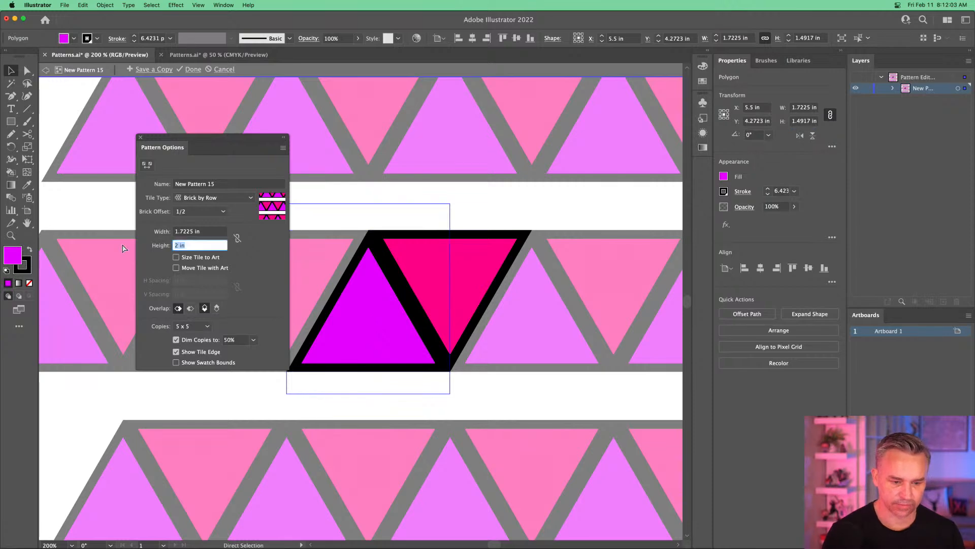
key(Return)
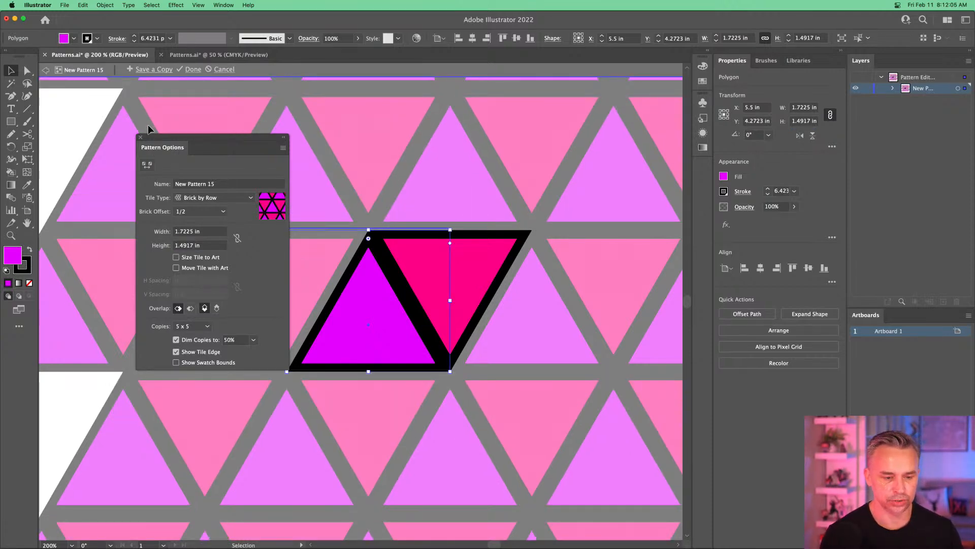
click(192, 69)
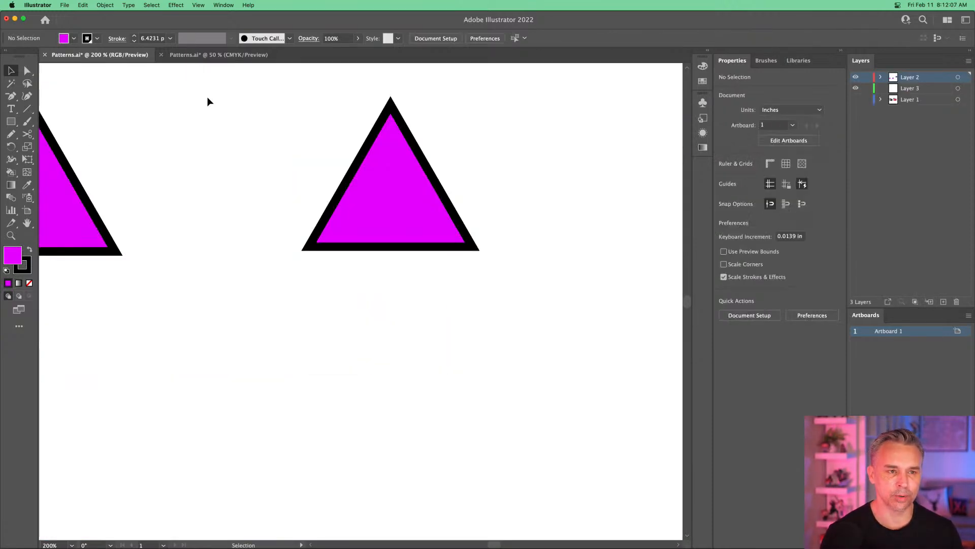
- Draw a rectangle about 4.45 by 2.6 in below the triangle and shift it slightly up and left
click(10, 121)
drag(209, 272, 631, 519)
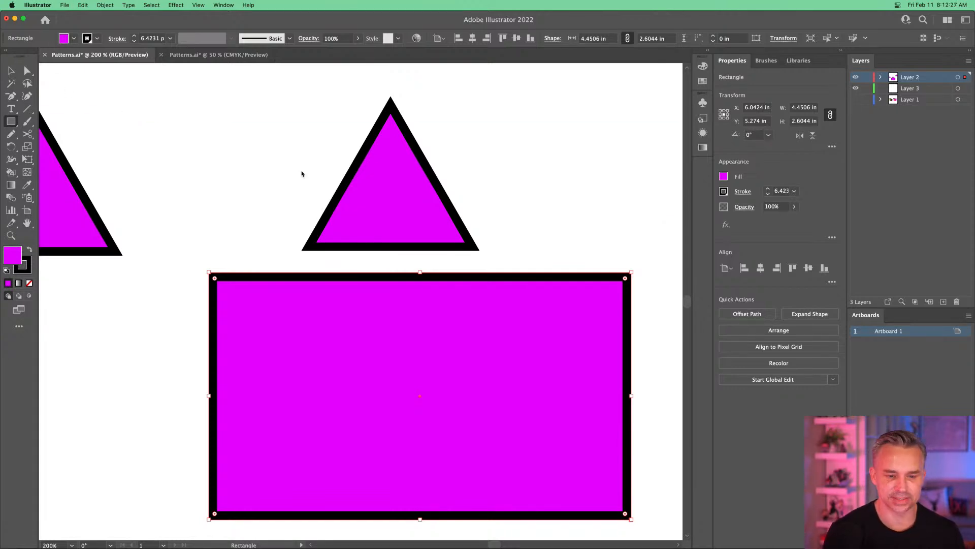
key(l)
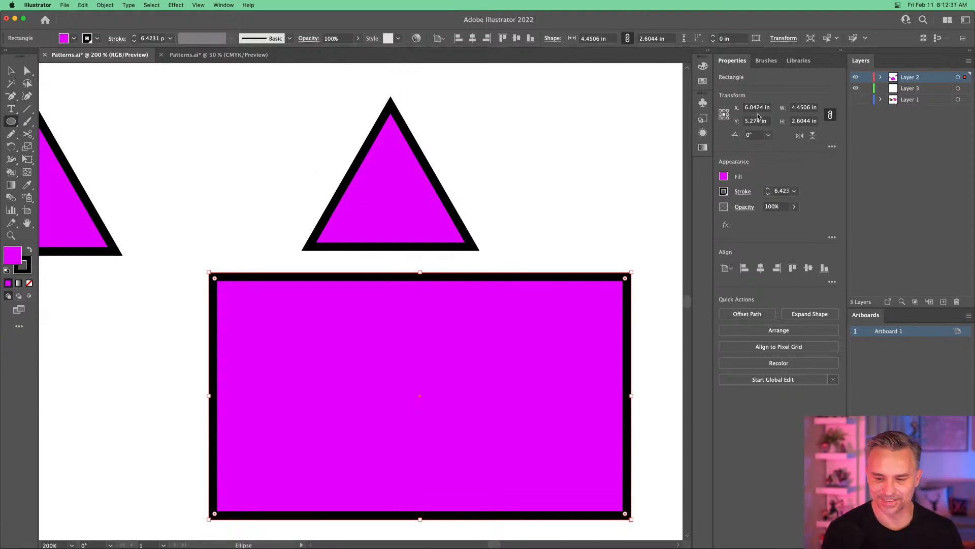
click(11, 70)
drag(397, 417, 348, 404)
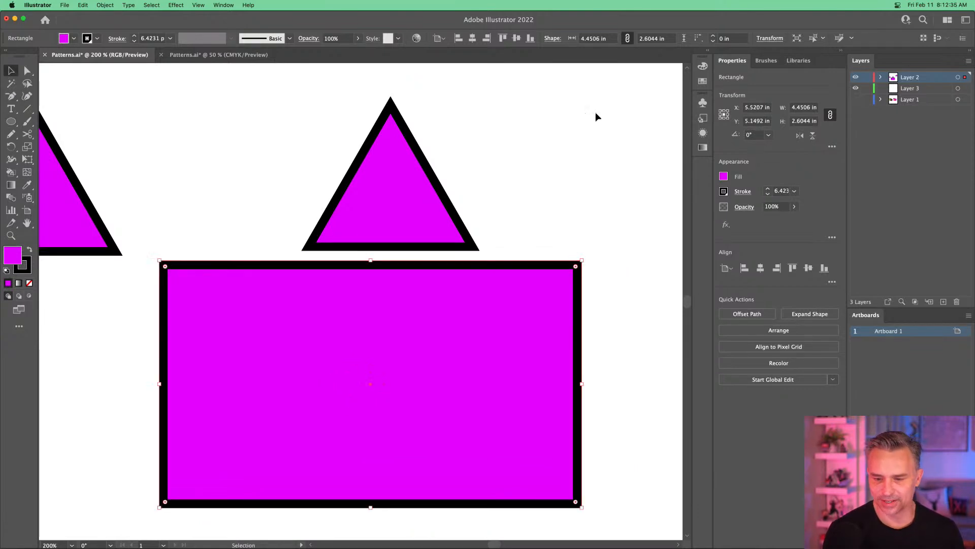
- Open the swatches, show them as larger thumbnails, and enlarge their display area to reach the New Pattern 15 swatch
click(710, 53)
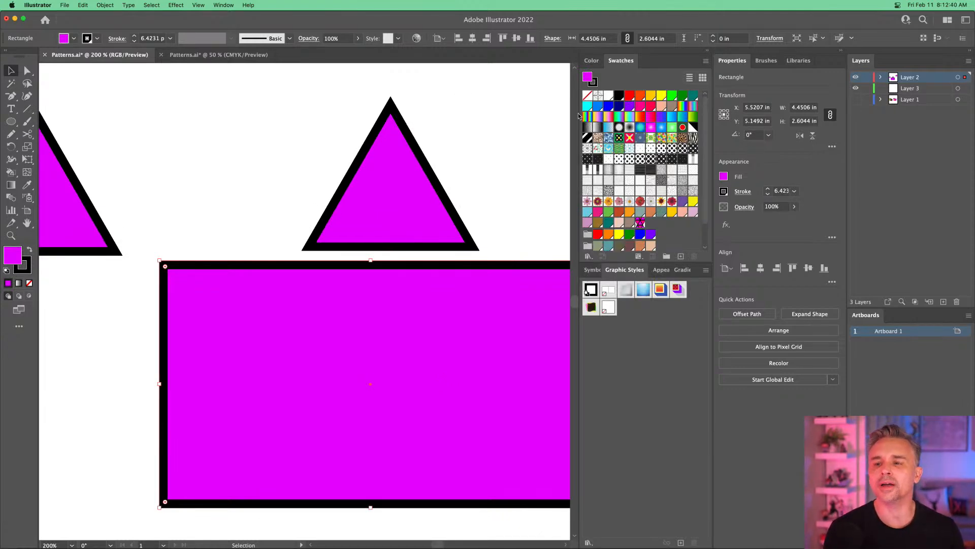
click(705, 62)
click(787, 198)
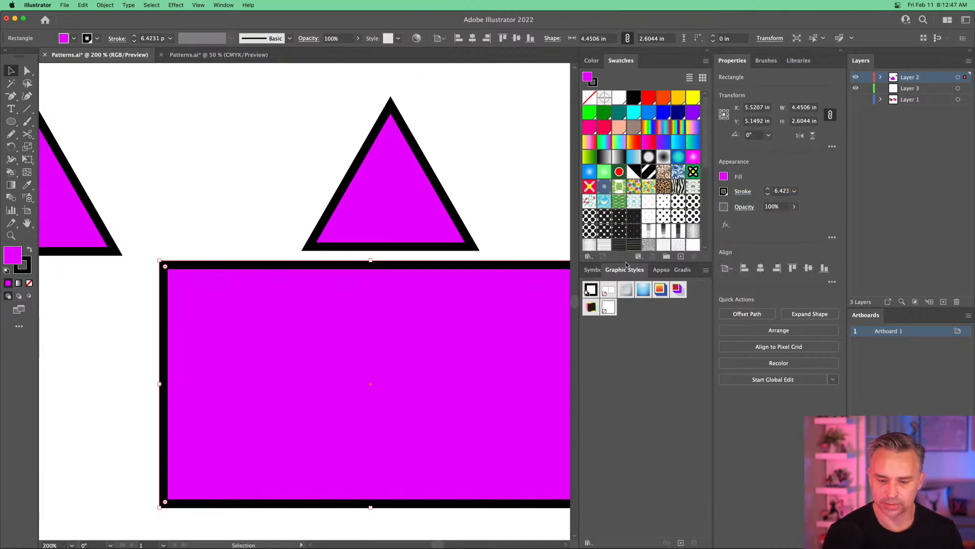
drag(618, 367, 617, 456)
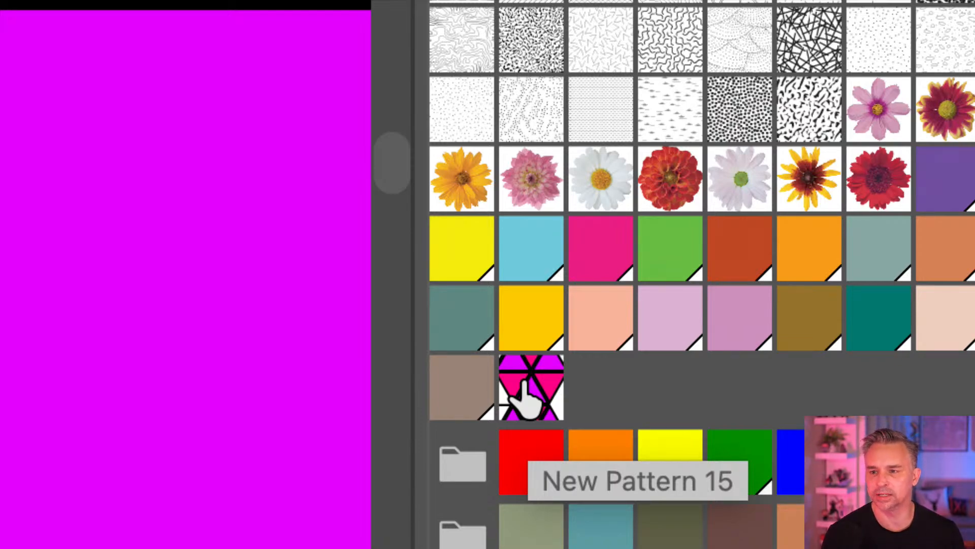
- Open New Pattern 15 for editing, rename it Triangle, and finish editing the pattern
double_click(524, 389)
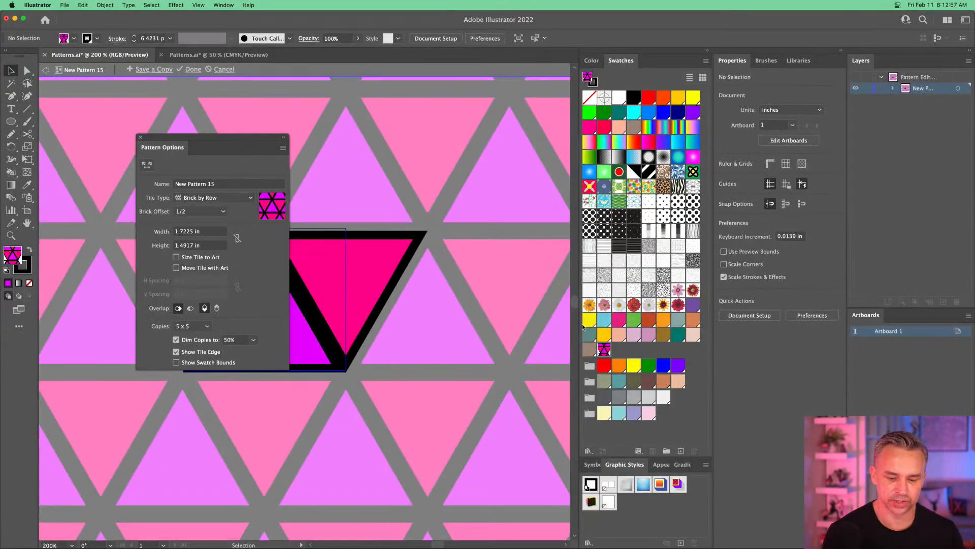
drag(157, 145, 426, 183)
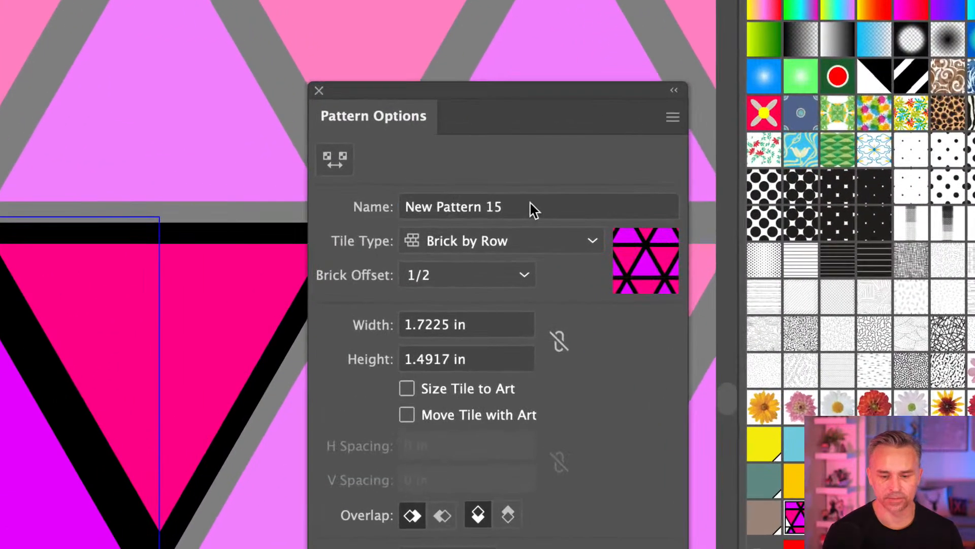
click(524, 208)
text(Triangle)
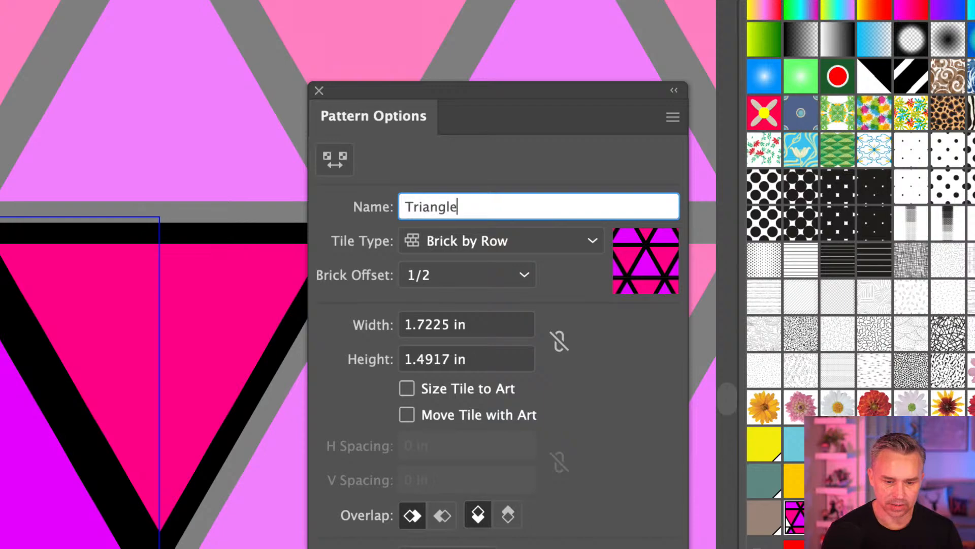
key(Return)
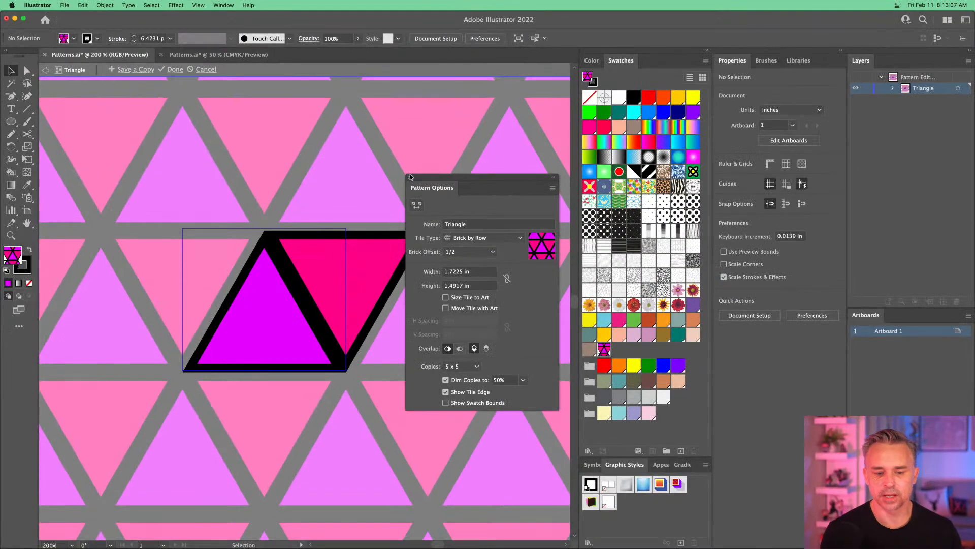
click(172, 69)
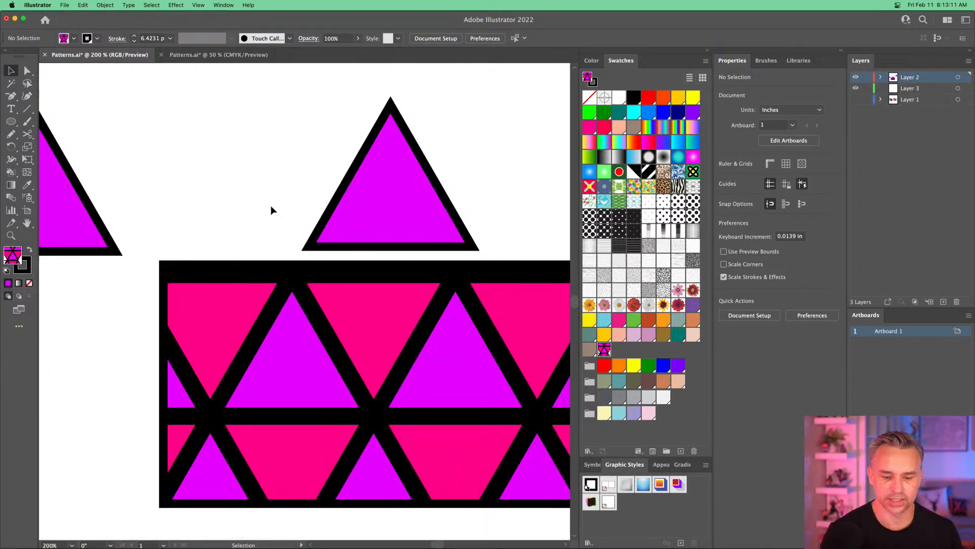
- Move the two magenta triangles to the artboard's left edge, stacked one above the other
click(329, 339)
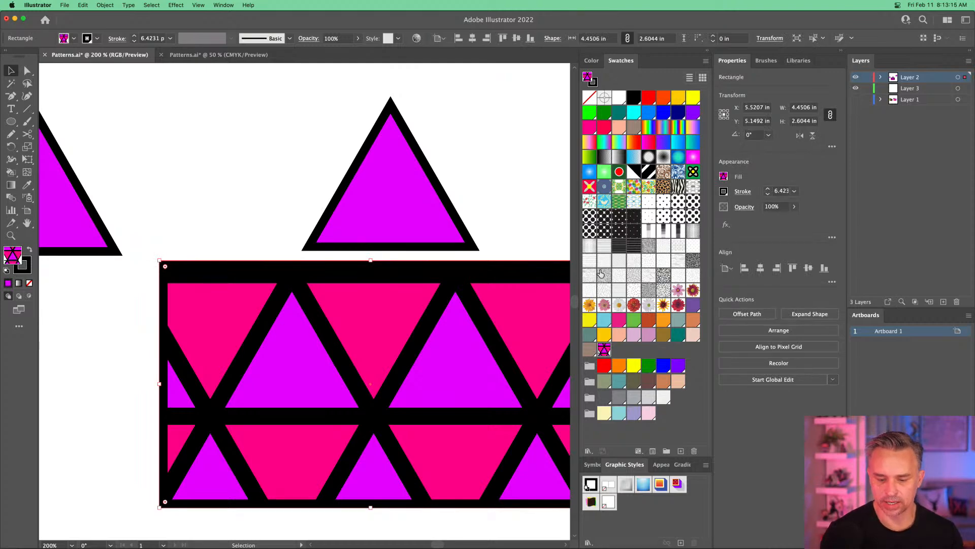
scroll(202, 181, down, 5)
key(super+minus)
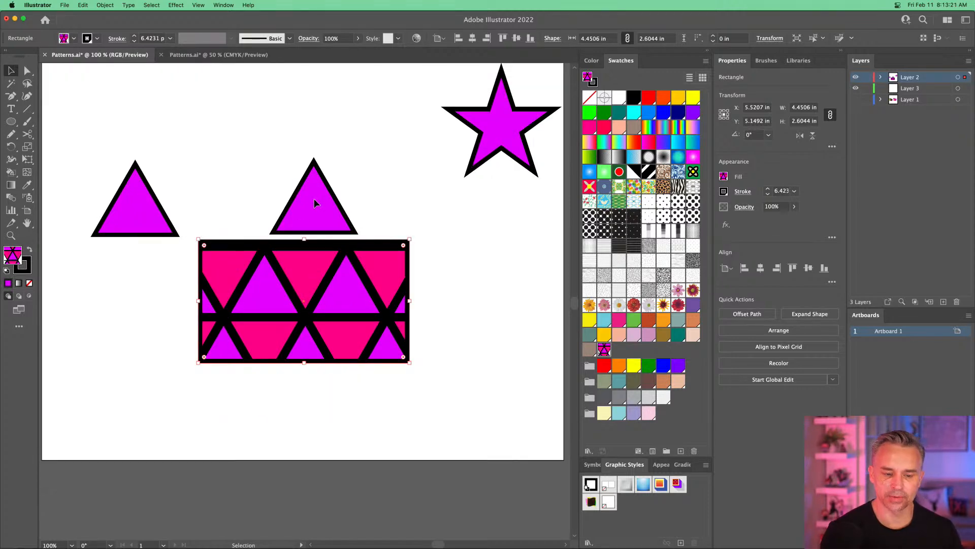
drag(313, 198, 84, 112)
drag(121, 202, 69, 188)
- Move the pattern-filled rectangle up, scale it down to about 2.92 by 2.14 in, and delete it
drag(253, 283, 235, 171)
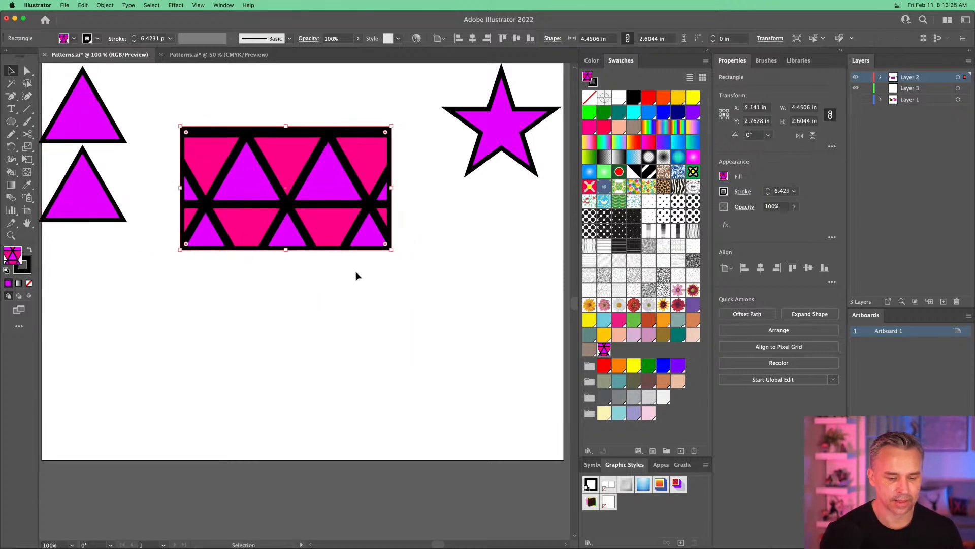
drag(396, 247, 320, 227)
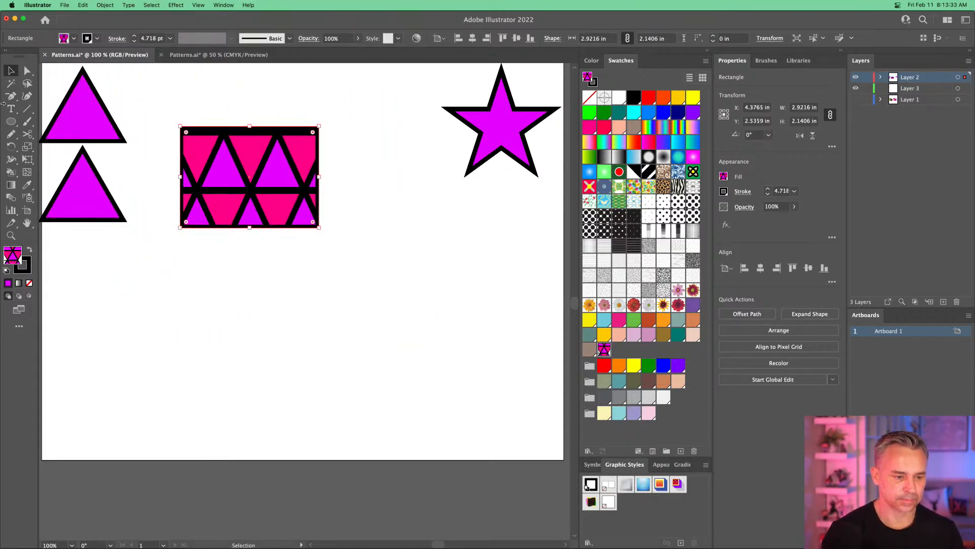
key(Delete)
- Draw a pattern-filled rectangle about 7.8 by 5.81 in over the artboard and delete it
drag(11, 126, 44, 122)
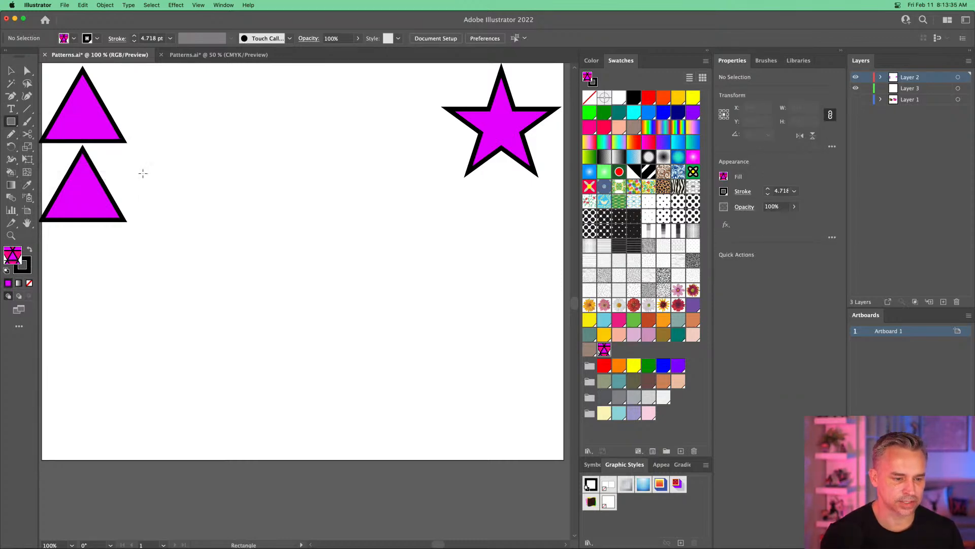
mouse_move(180, 131)
mouse_down()
mouse_move(459, 435)
mouse_move(524, 382)
mouse_move(550, 405)
mouse_up()
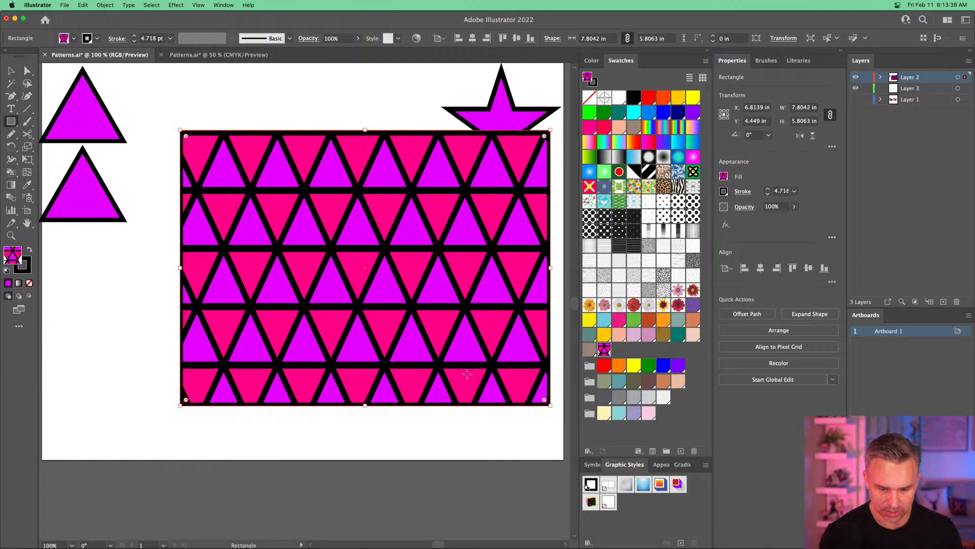
key(Delete)
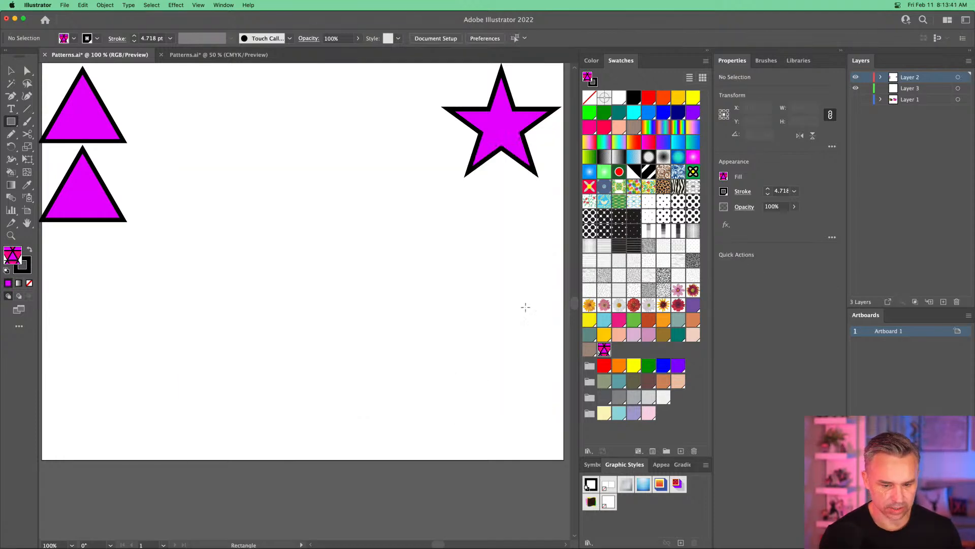
- Draw a pattern-filled rectangle about 6.4 by 4.25 in, shift it slightly up and left, and delete it
drag(200, 190, 506, 391)
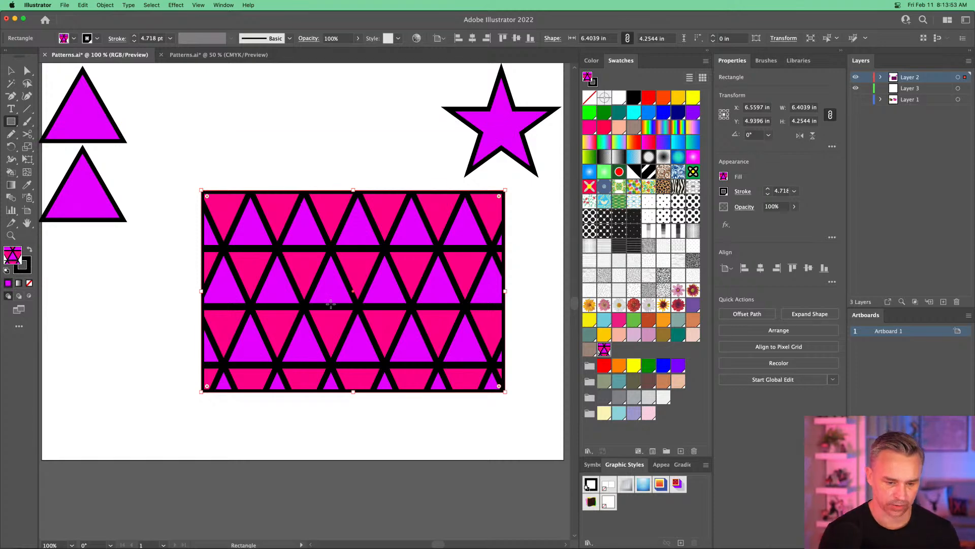
key(v)
drag(290, 264, 270, 253)
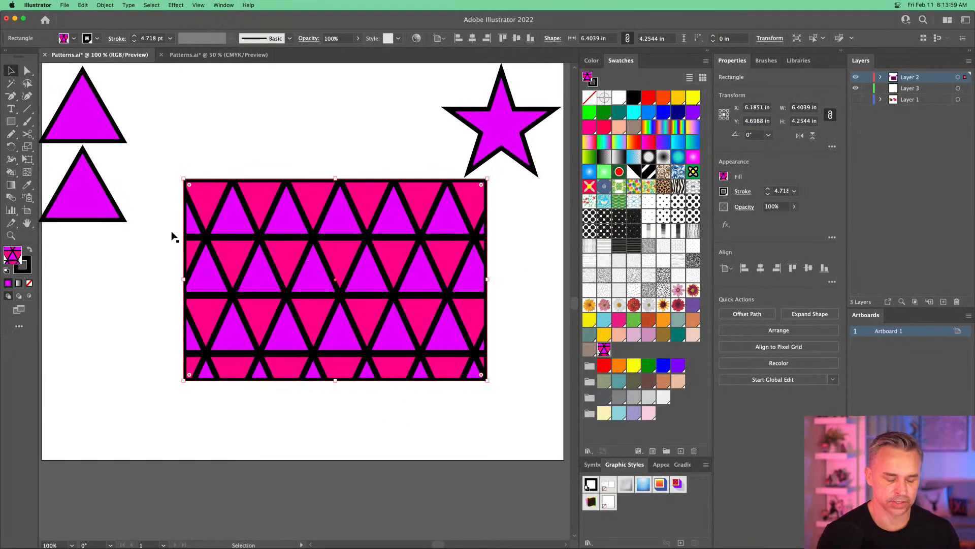
key(Delete)
- Draw a pattern-filled square about 4.33 in wide and round its two upper corners to the maximum 2.1673 in, forming an arch
key(m)
drag(232, 162, 438, 367)
key(a)
click(145, 101)
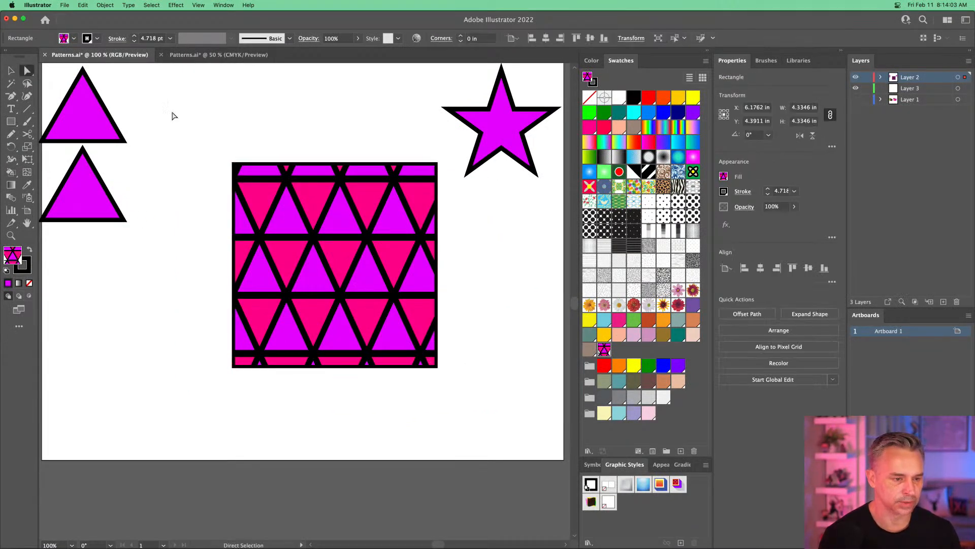
drag(203, 142, 440, 218)
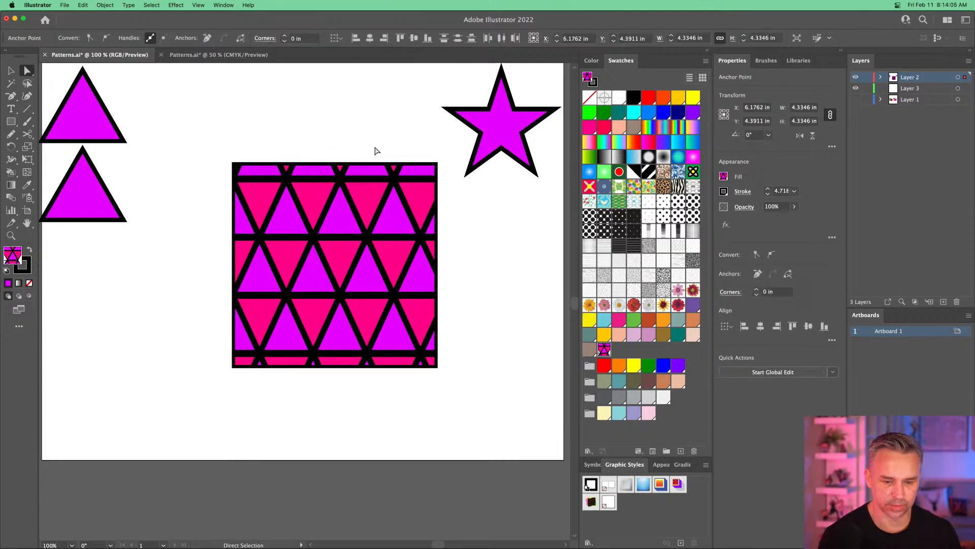
drag(203, 160, 446, 209)
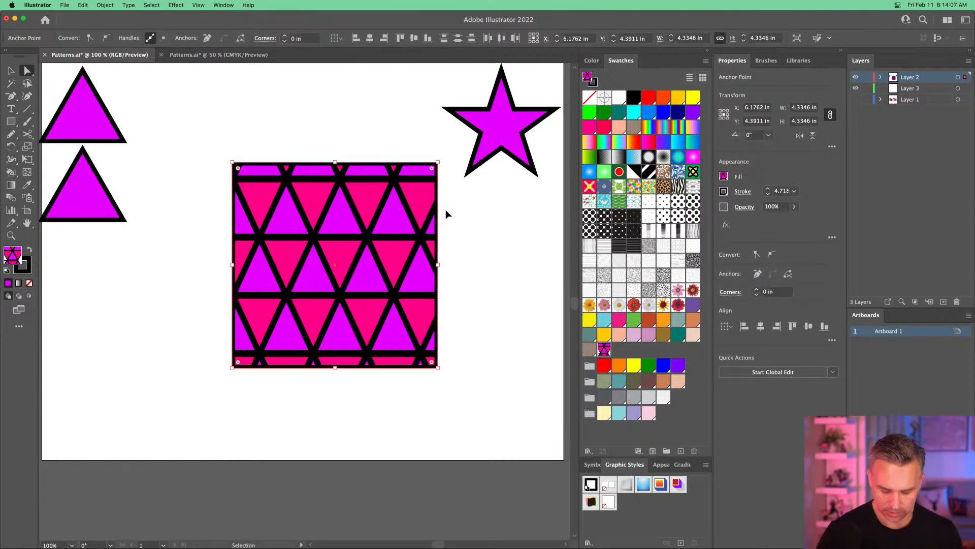
drag(431, 168, 325, 341)
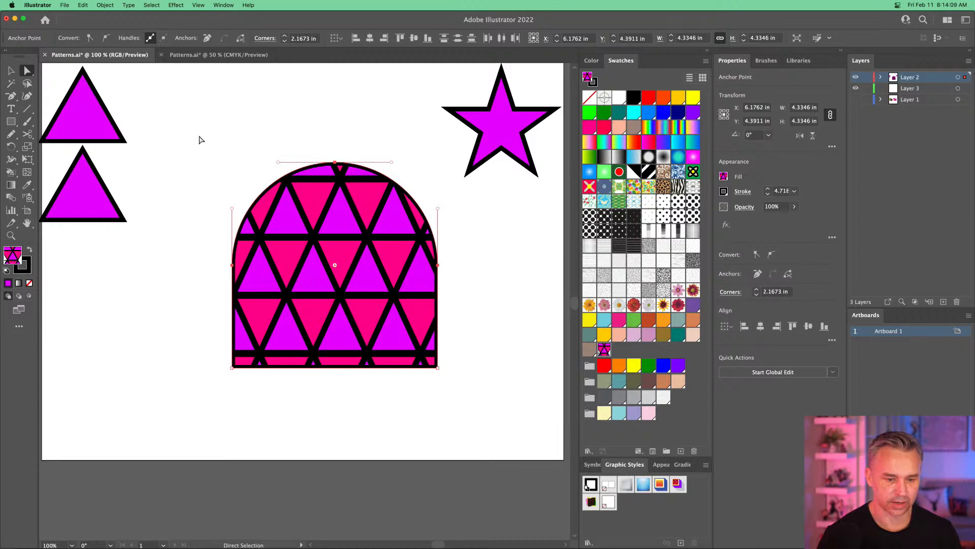
- Move the whole arch shape slightly up and left on the artboard
click(9, 72)
click(193, 140)
drag(384, 316, 413, 321)
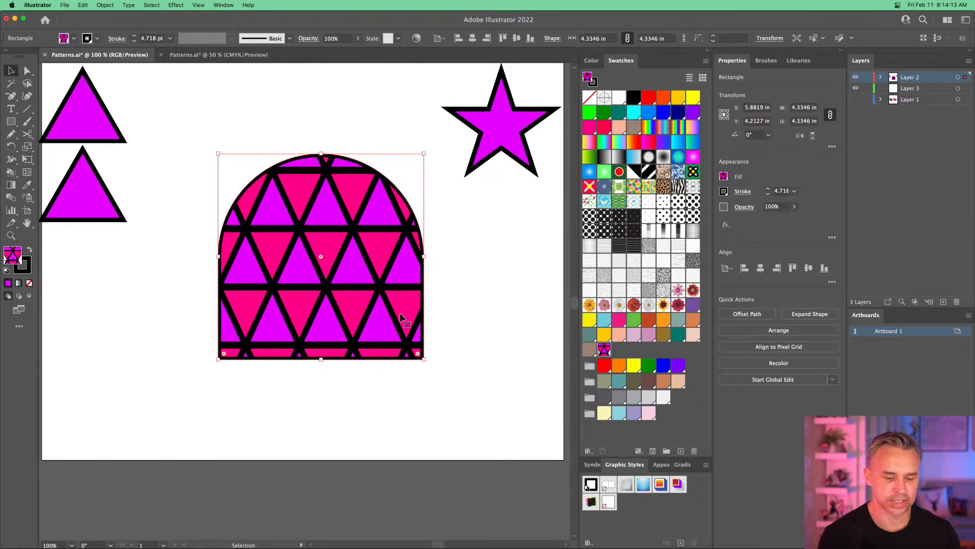
- Open the Scale options for the arch and turn off Transform Objects and Scale Strokes & Effects, leaving only Transform Patterns
key(super+equal)
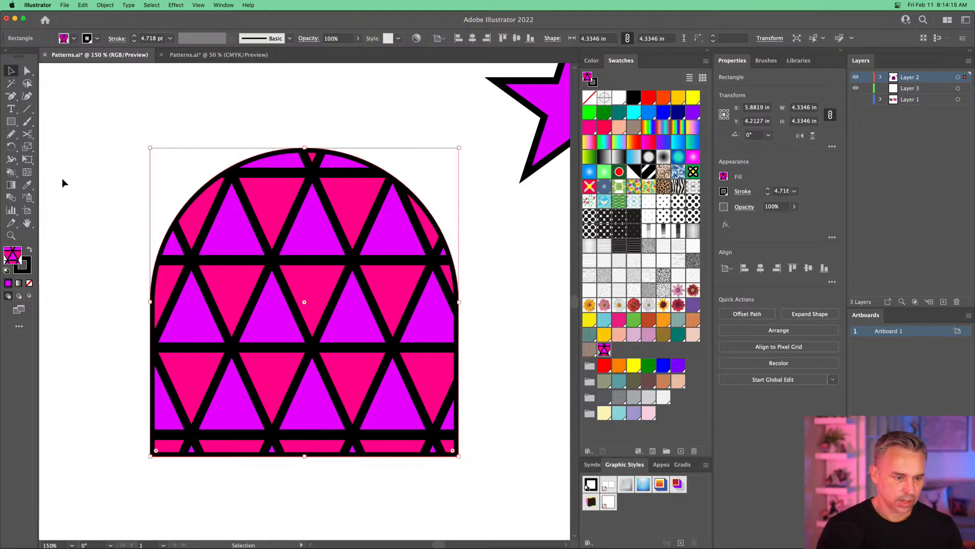
click(27, 147)
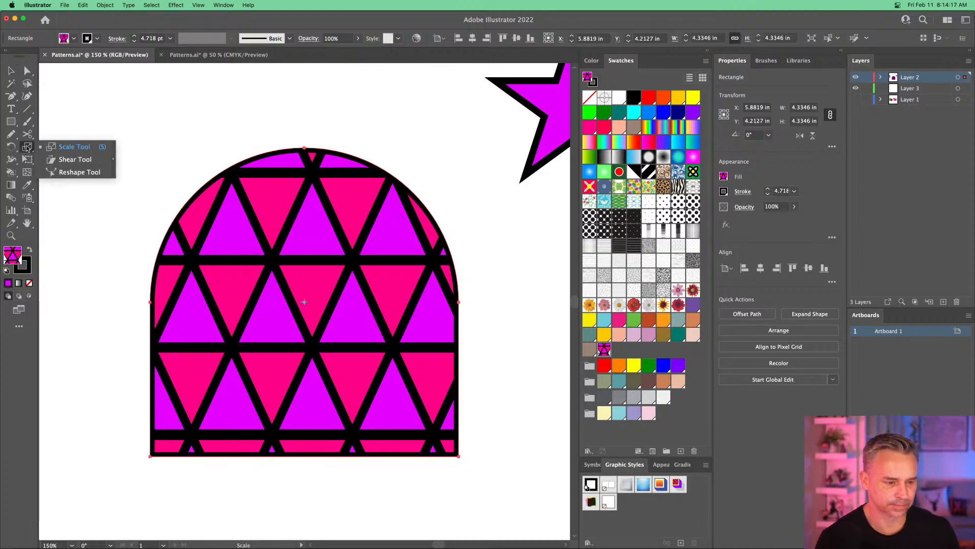
click(60, 148)
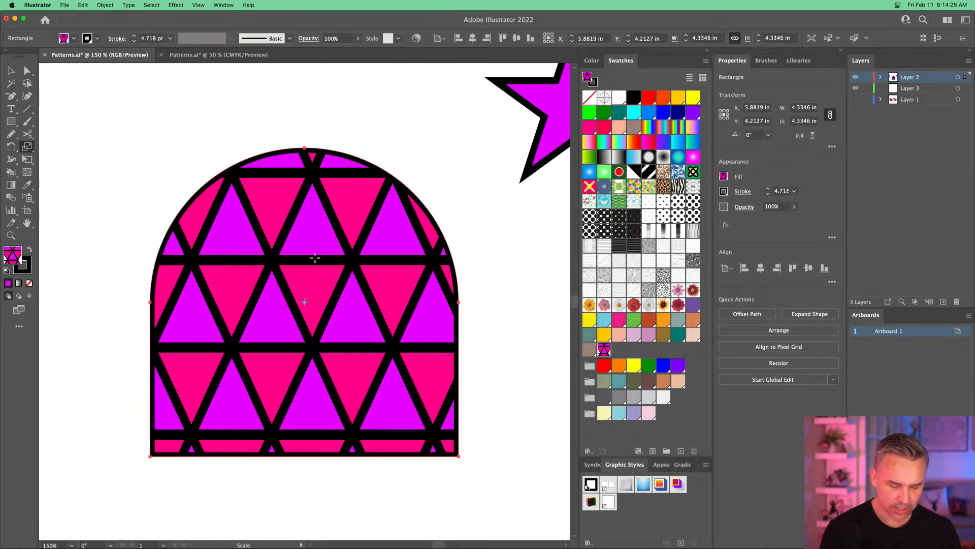
double_click(27, 146)
drag(589, 157, 444, 182)
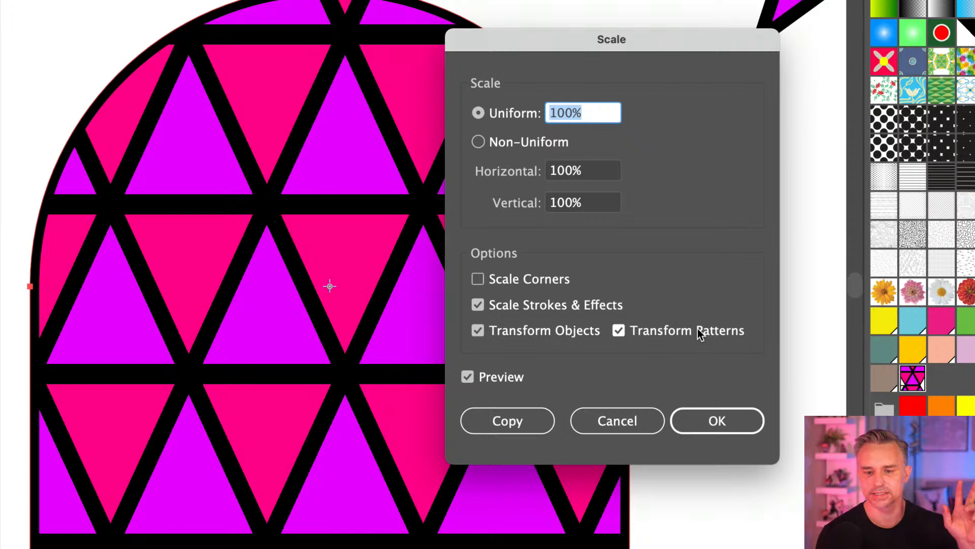
click(478, 330)
click(478, 305)
- Preview the arch's pattern at a uniform scale of 50% and then 20%
click(602, 113)
key(super+a)
text(50)
key(Tab)
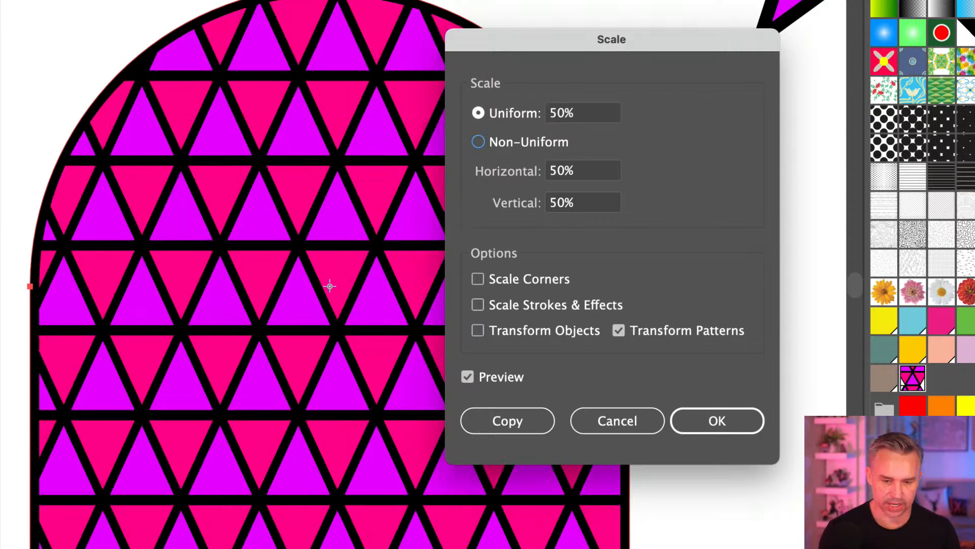
click(562, 113)
key(super+a)
text(20)
key(Tab)
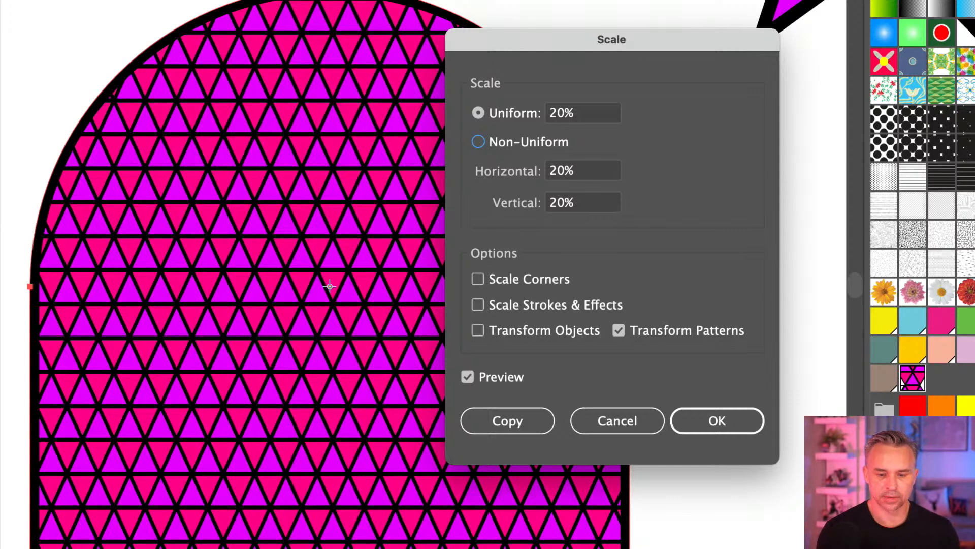
- Apply a 200% uniform scale to the arch's pattern, and freely scale only the pattern into smaller, flattened triangles
click(561, 113)
text(0)
key(Return)
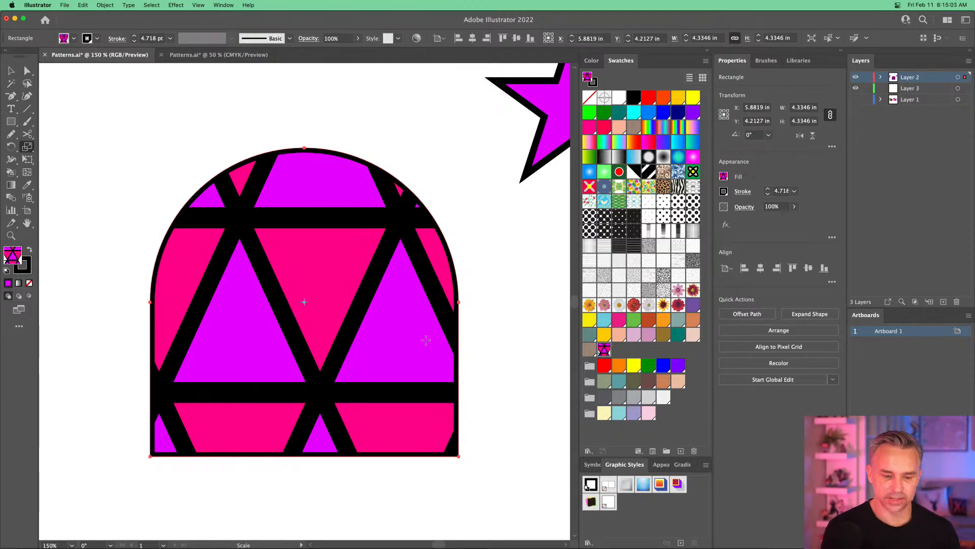
drag(290, 244, 298, 286)
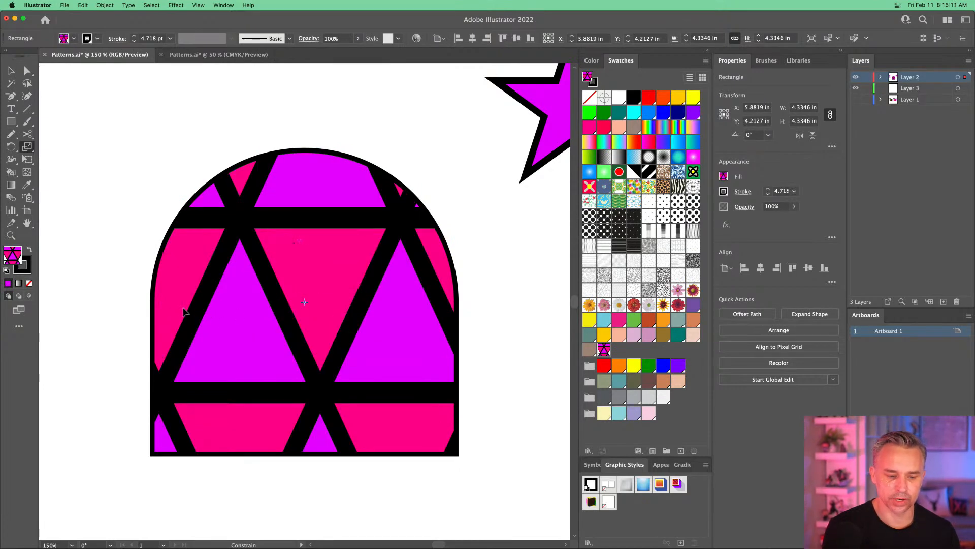
drag(294, 241, 293, 275)
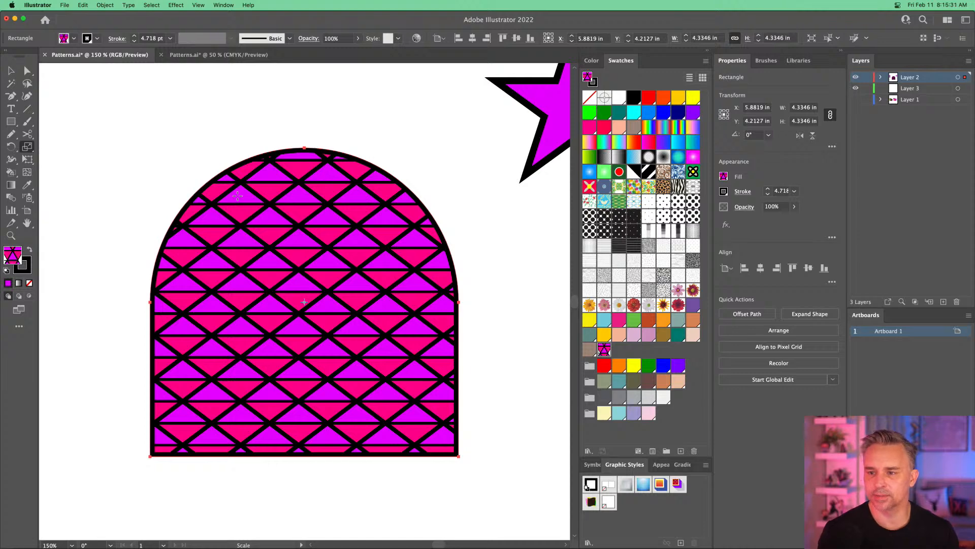
- Preview a 30° rotation of only the pattern inside the arch, and cancel it
key(super+equal)
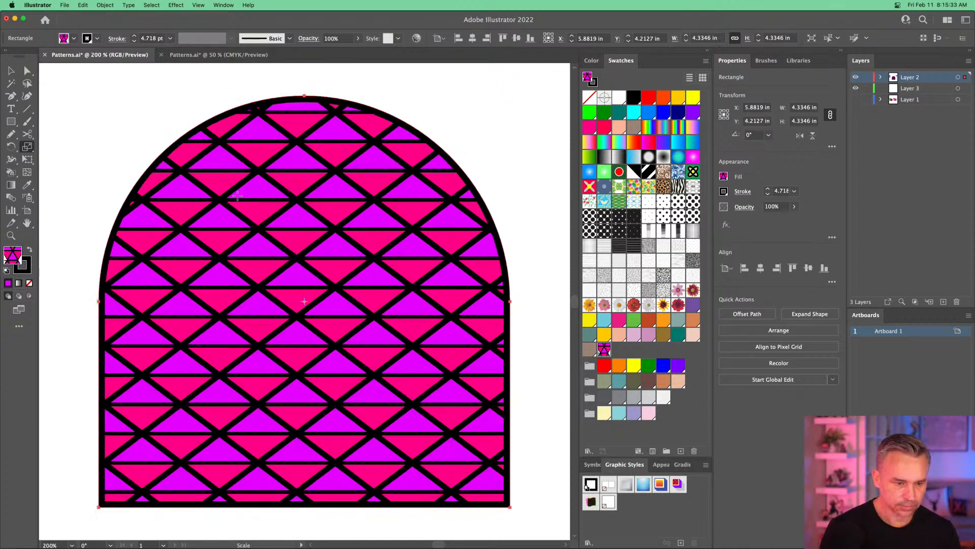
click(10, 148)
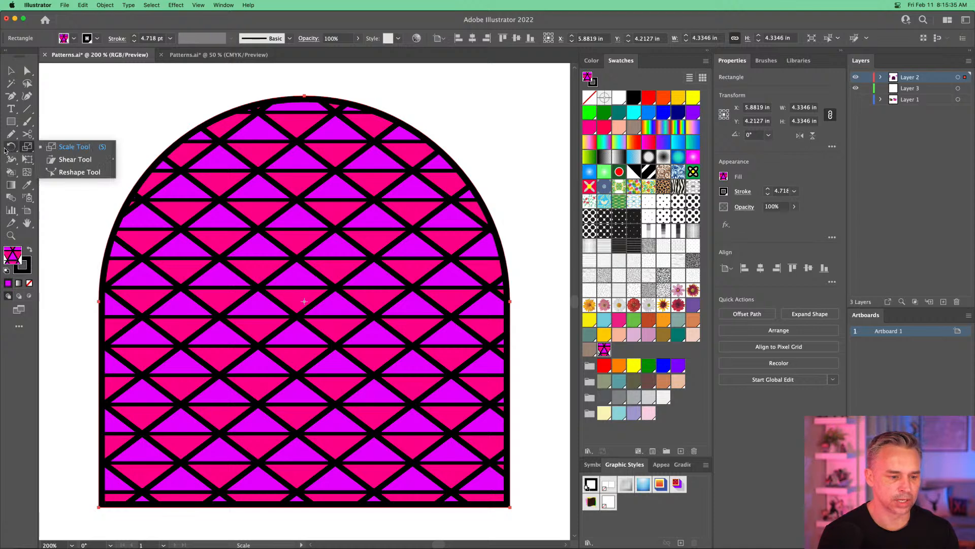
double_click(7, 147)
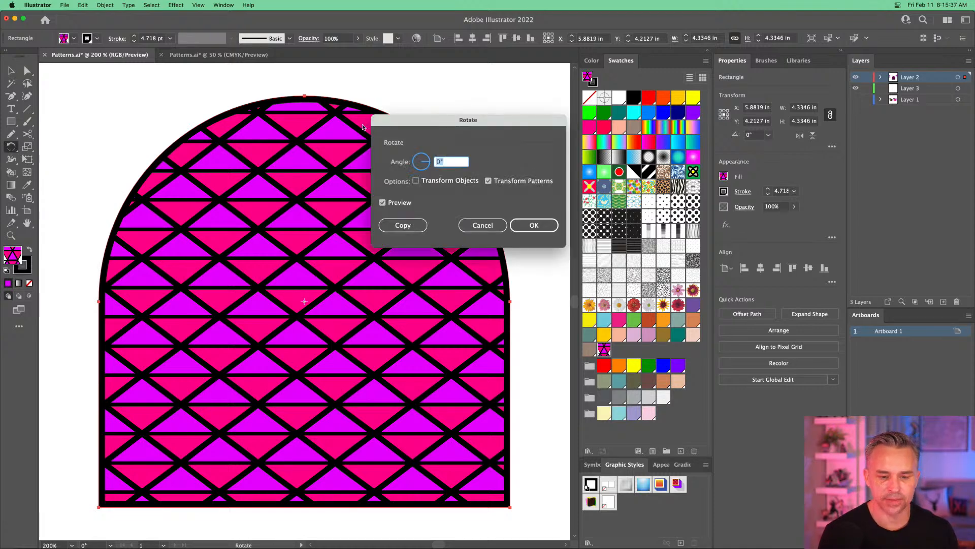
drag(418, 128, 440, 188)
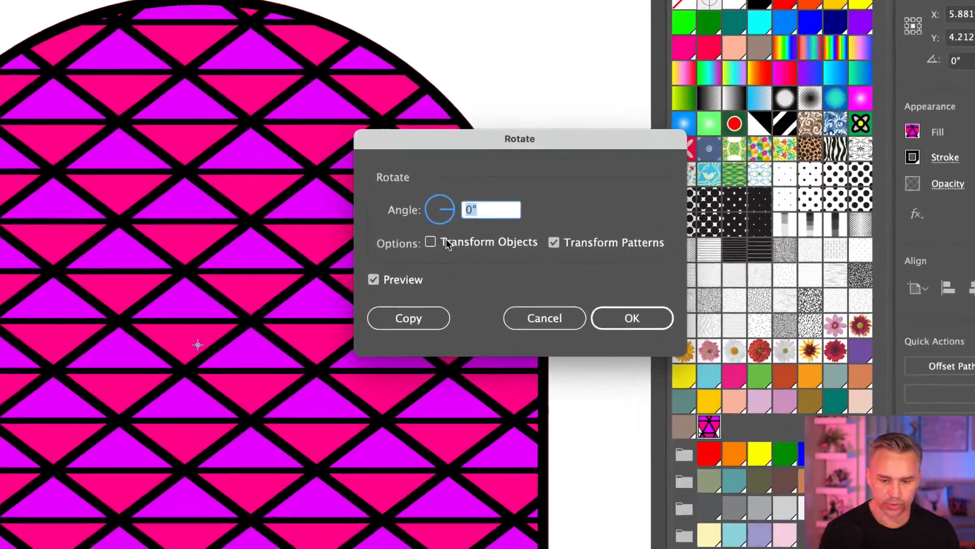
text(30)
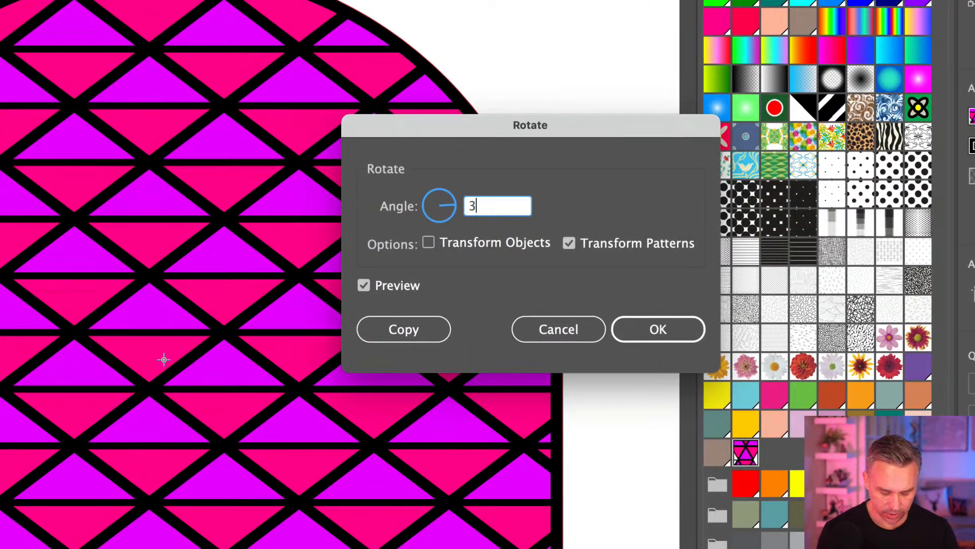
key(Tab)
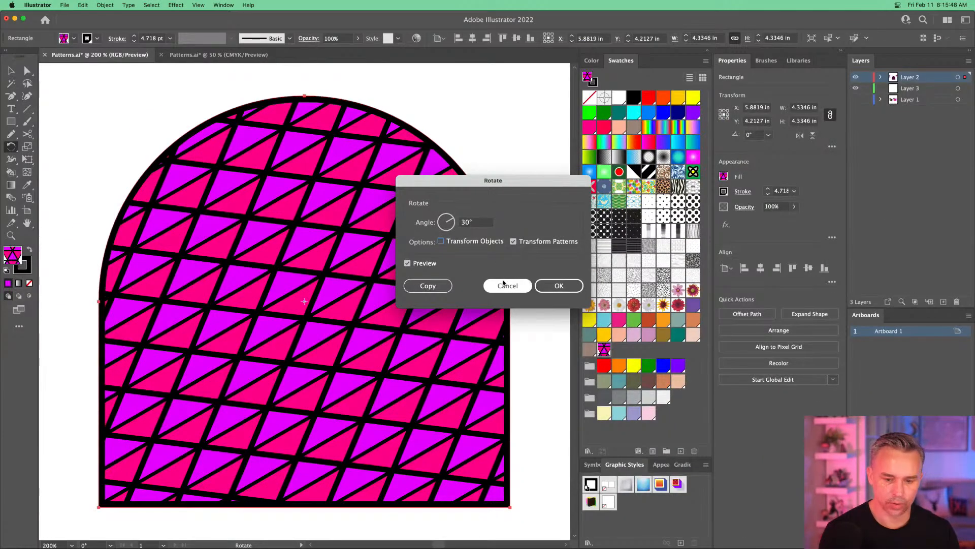
click(558, 329)
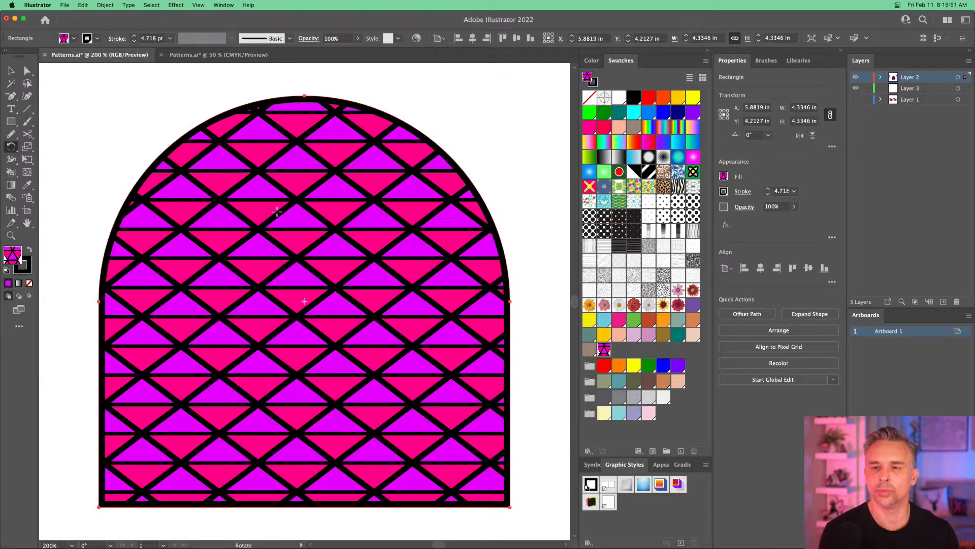
- Freely rotate only the arch's pattern by about -37°, and preview further pattern rotations of 30° and 40°
drag(290, 218, 342, 221)
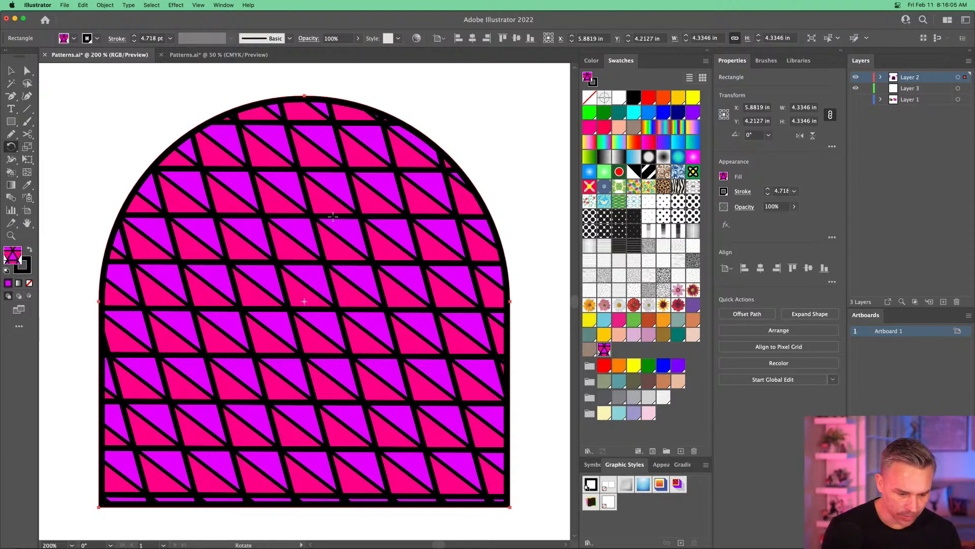
double_click(10, 150)
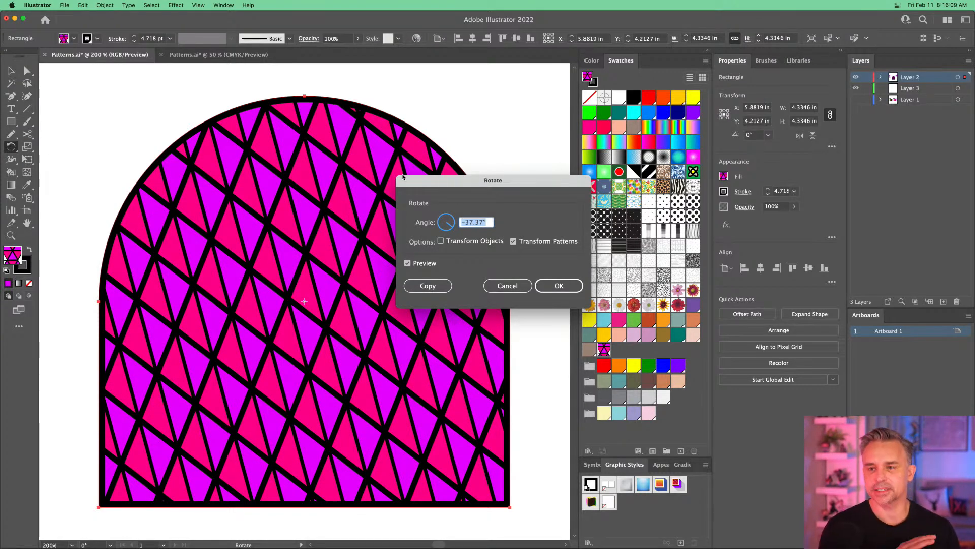
drag(401, 177, 322, 137)
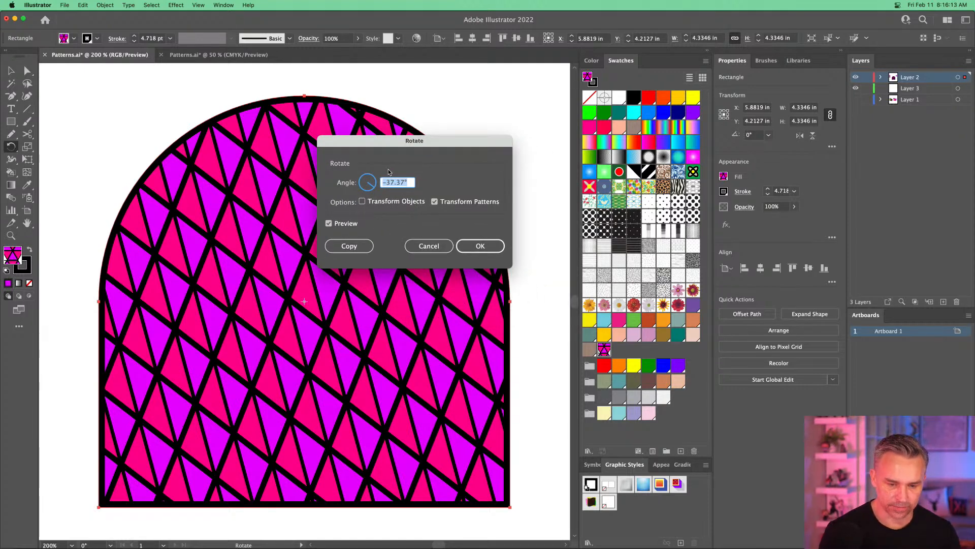
drag(370, 140, 444, 303)
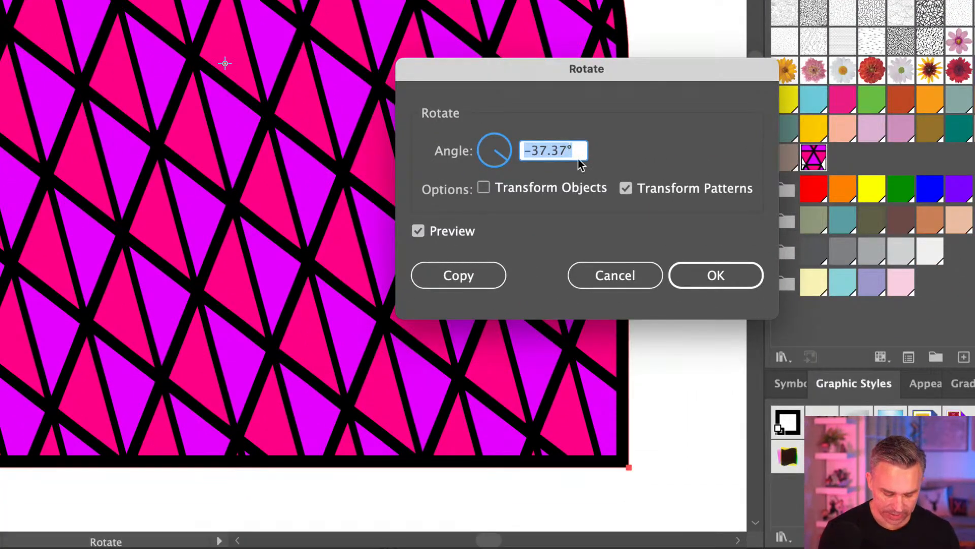
text(30)
key(Tab)
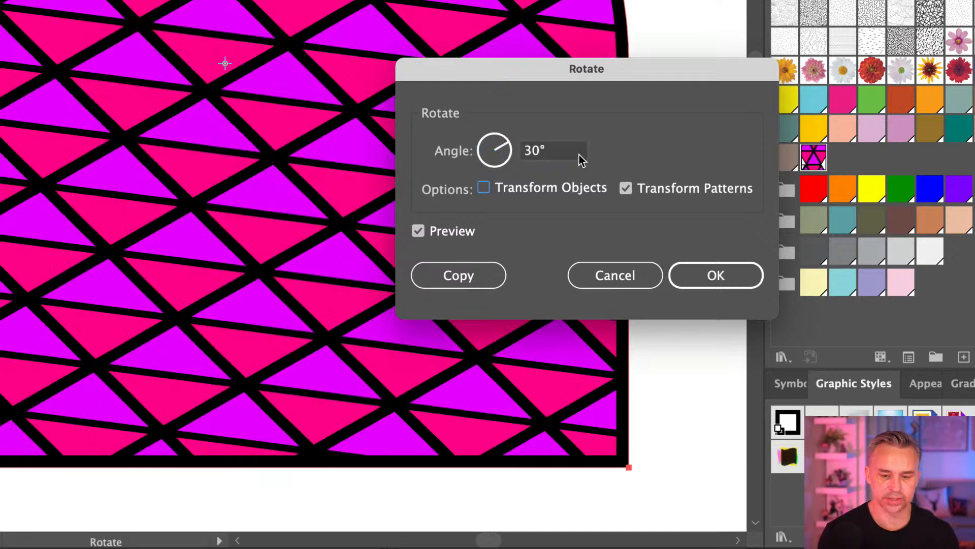
key(shift+Tab)
text(40)
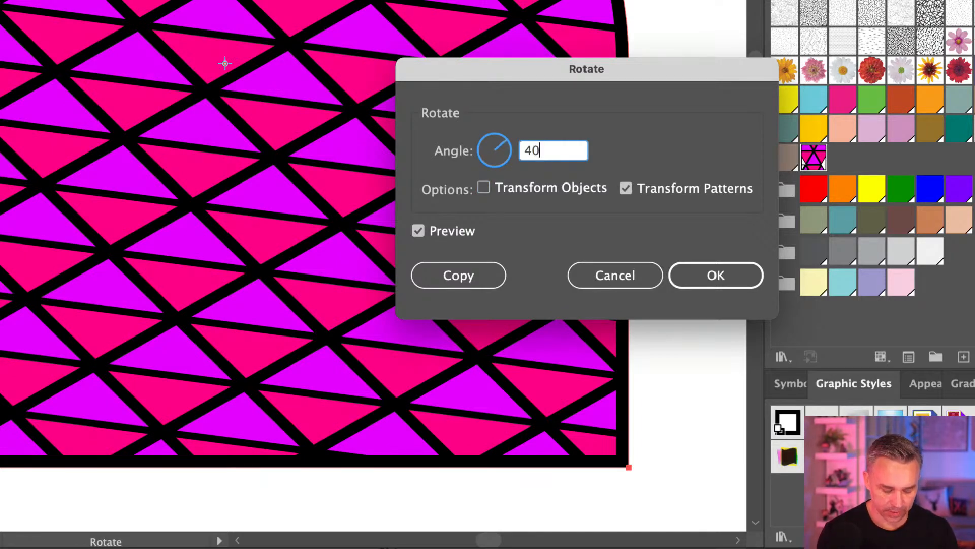
key(Tab)
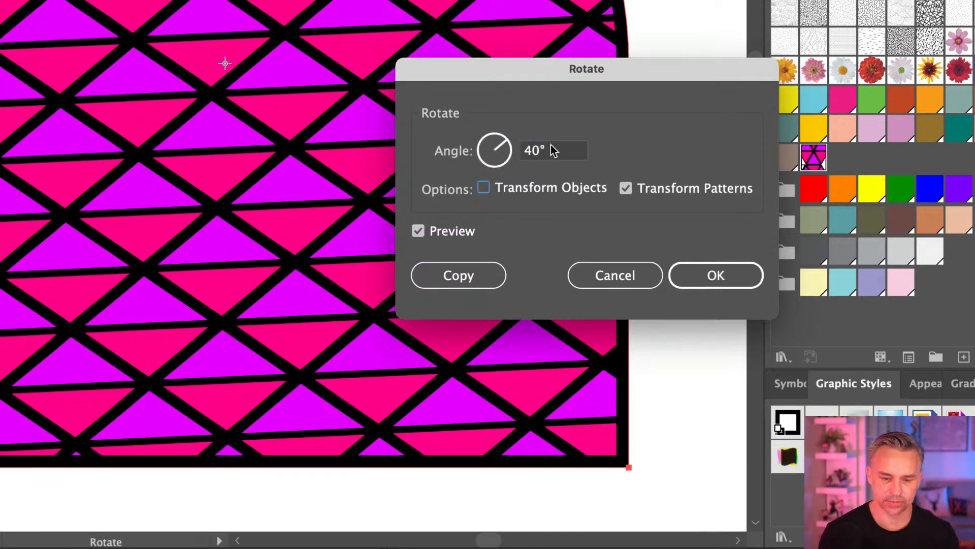
- Preview a 35° rotation of the arch's pattern, and apply a 37° rotation to only the pattern
key(shift+Tab)
text(35)
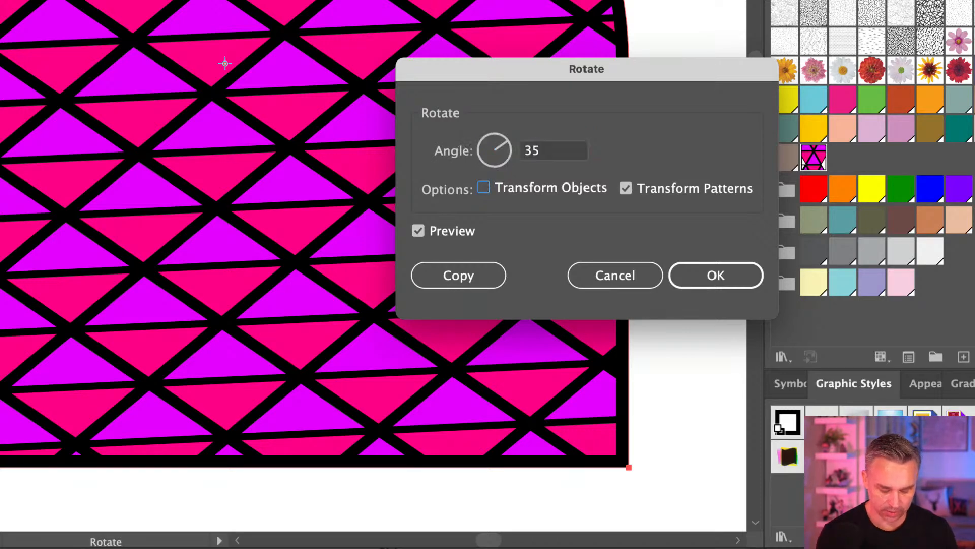
key(Tab)
click(503, 145)
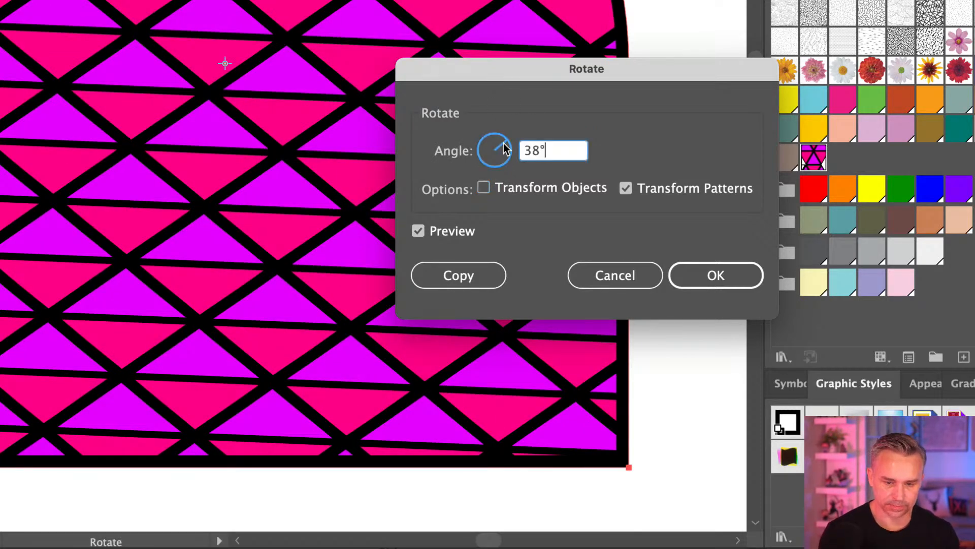
drag(504, 144, 503, 145)
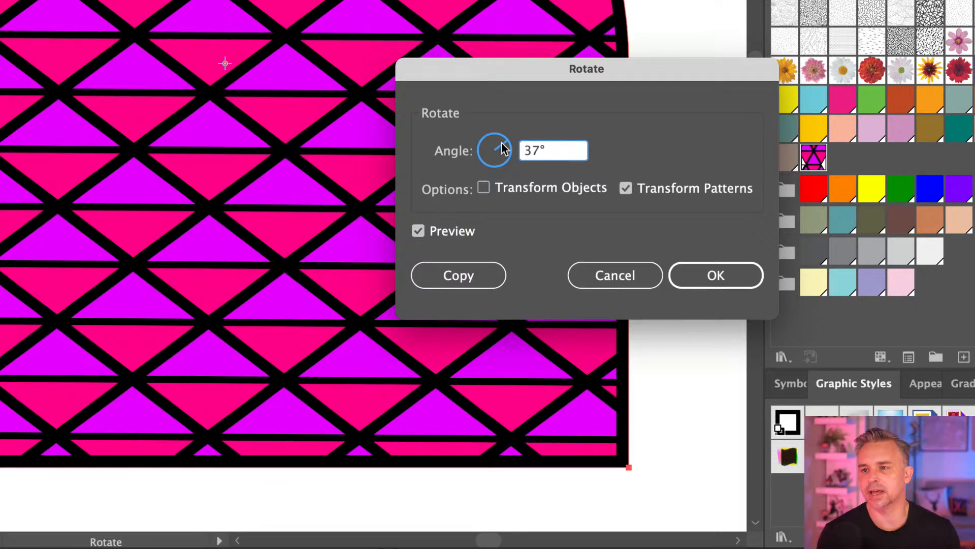
click(694, 271)
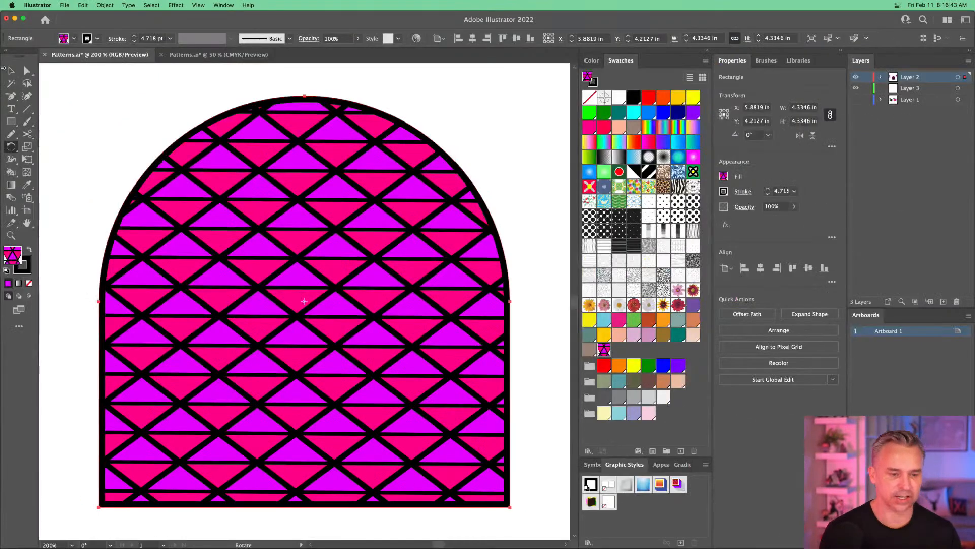
- Move the patterned arch off the artboard, beside its lower-left edge
click(10, 70)
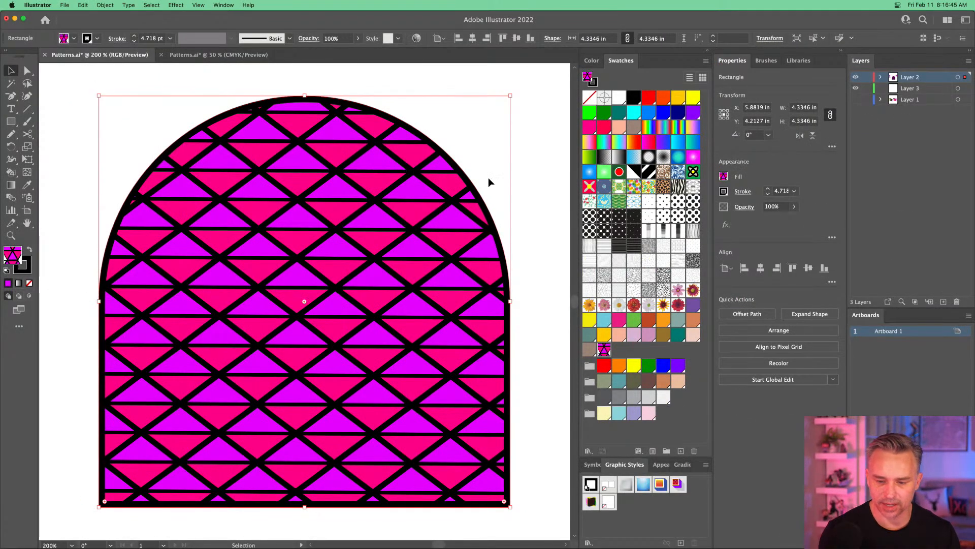
click(707, 50)
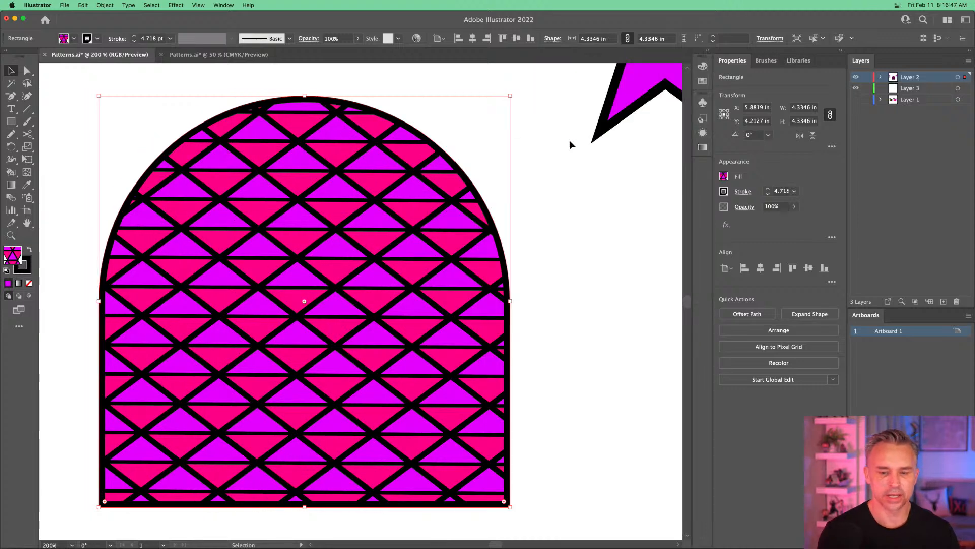
key(super+minus)
key(super+minus)
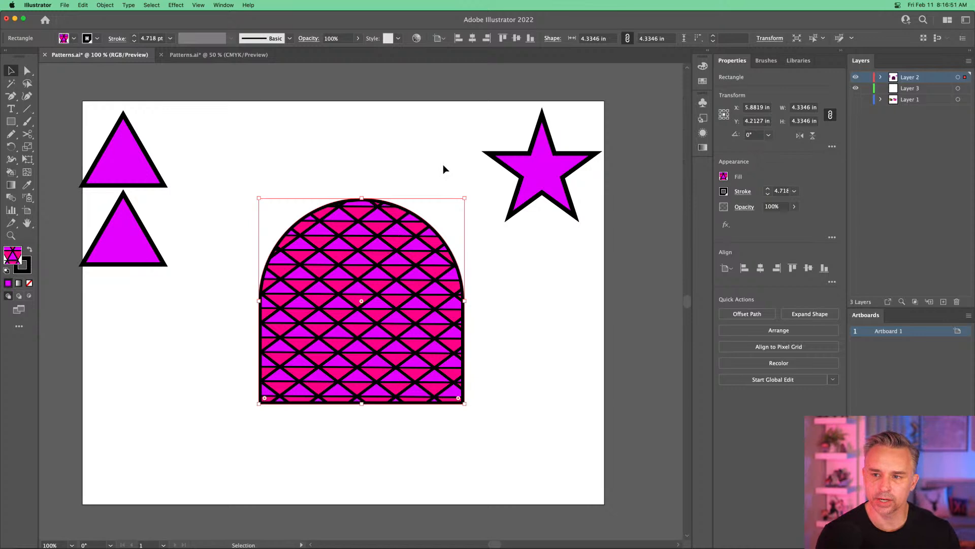
scroll(298, 276, down, 1)
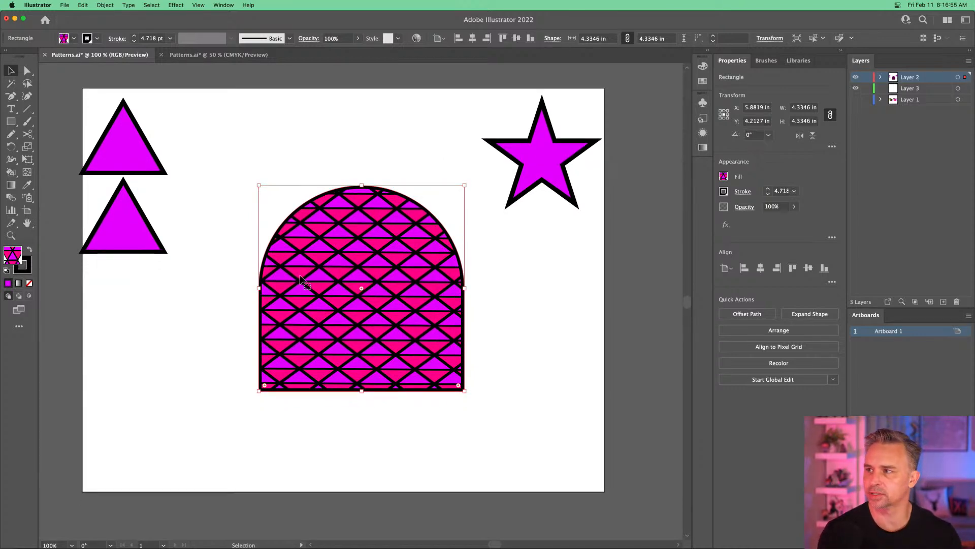
drag(378, 297, 195, 386)
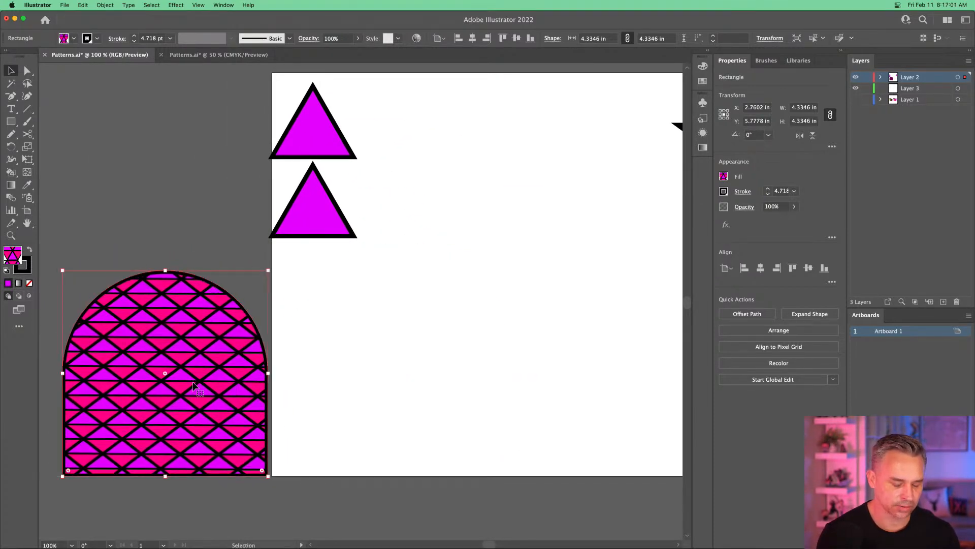
- Select both magenta triangles together and move them off the artboard, above the arch
drag(349, 322, 214, 337)
drag(100, 93, 230, 249)
drag(192, 224, 89, 223)
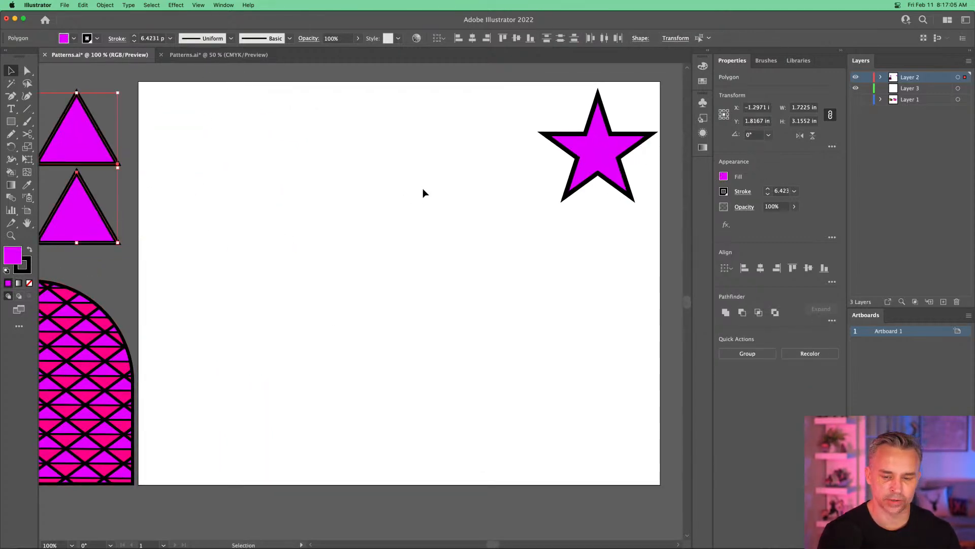
click(423, 188)
- Move the star to the artboard's upper-left area and scale it down to about 1.08 × 1.02 in
scroll(486, 120, up, 2)
scroll(487, 121, right, 2)
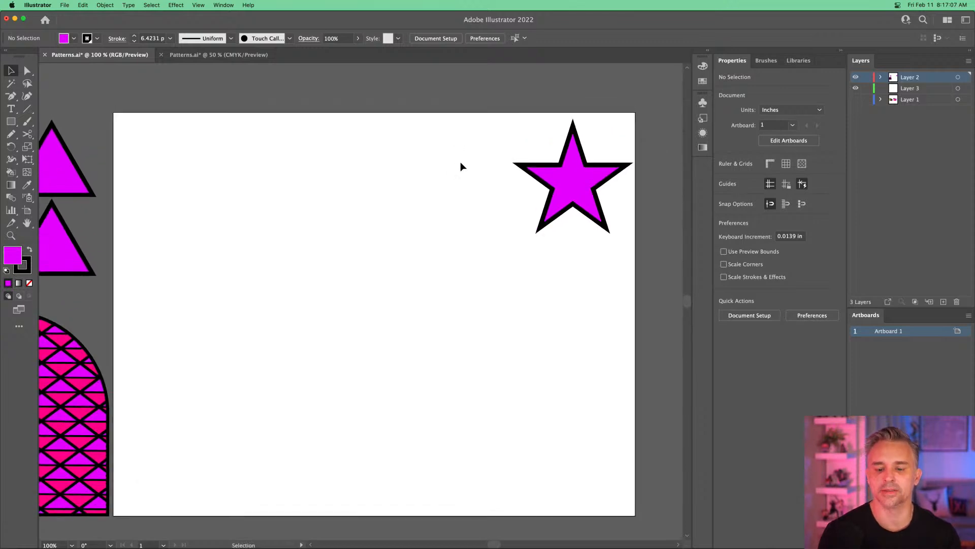
drag(549, 183, 233, 246)
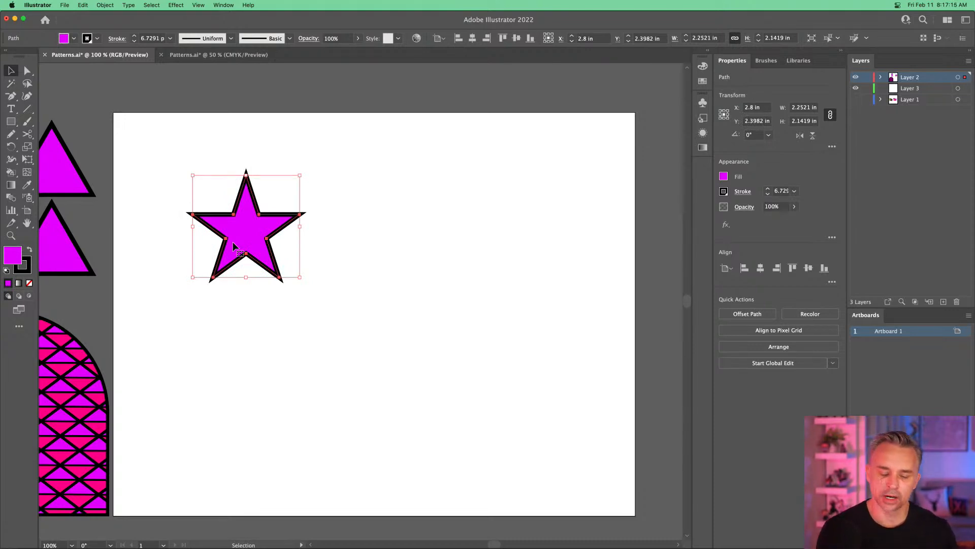
drag(300, 277, 246, 228)
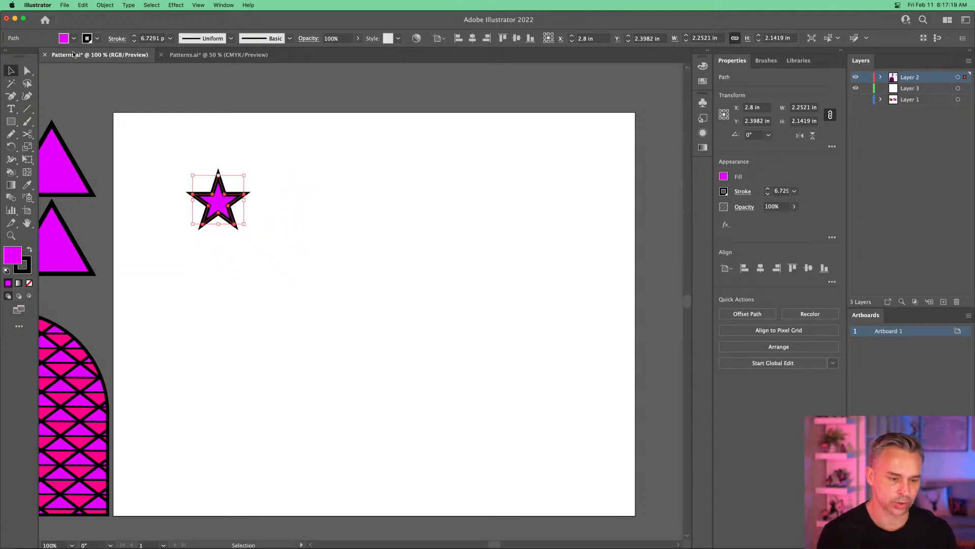
- Set the star's stroke weight to 5 pt and shift the star slightly upward
click(153, 39)
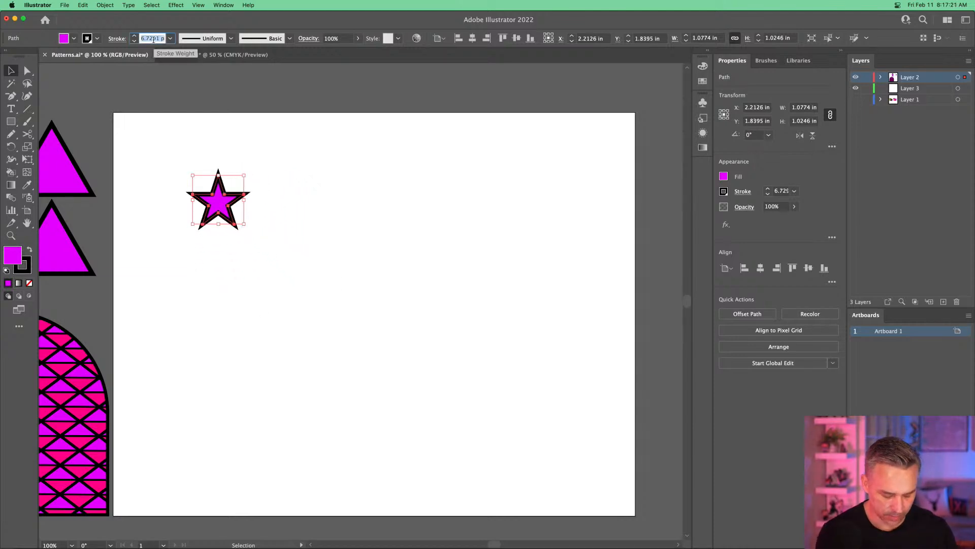
text(5)
key(Return)
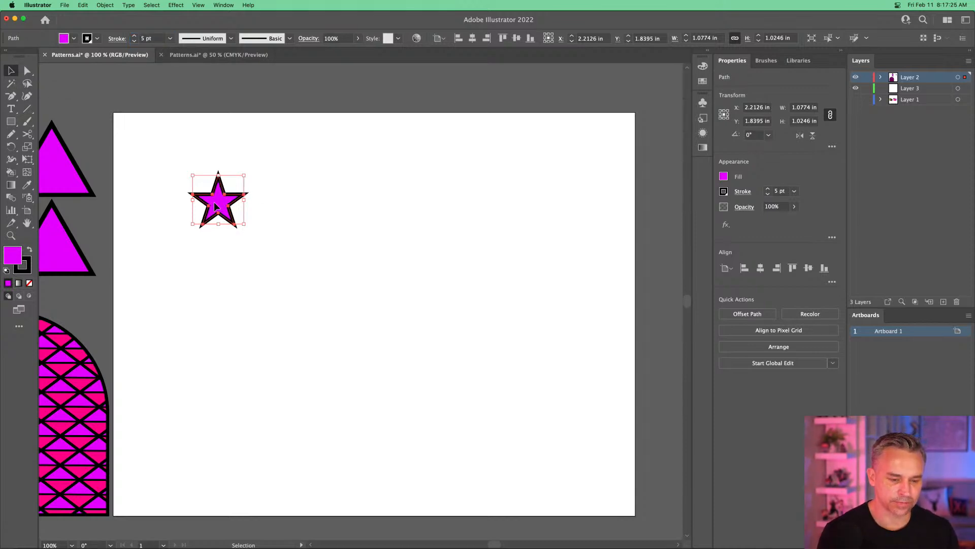
drag(216, 205, 220, 196)
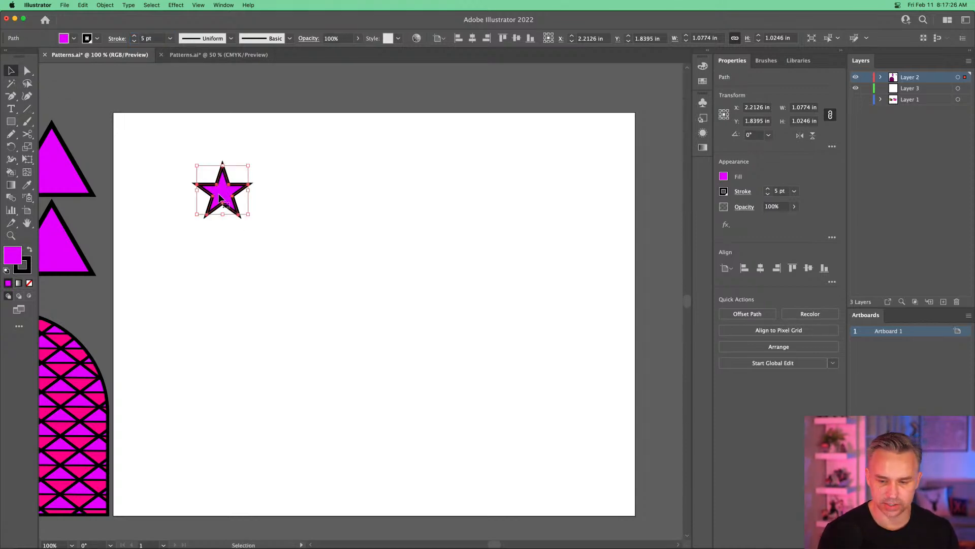
click(706, 52)
click(118, 336)
drag(117, 286, 420, 211)
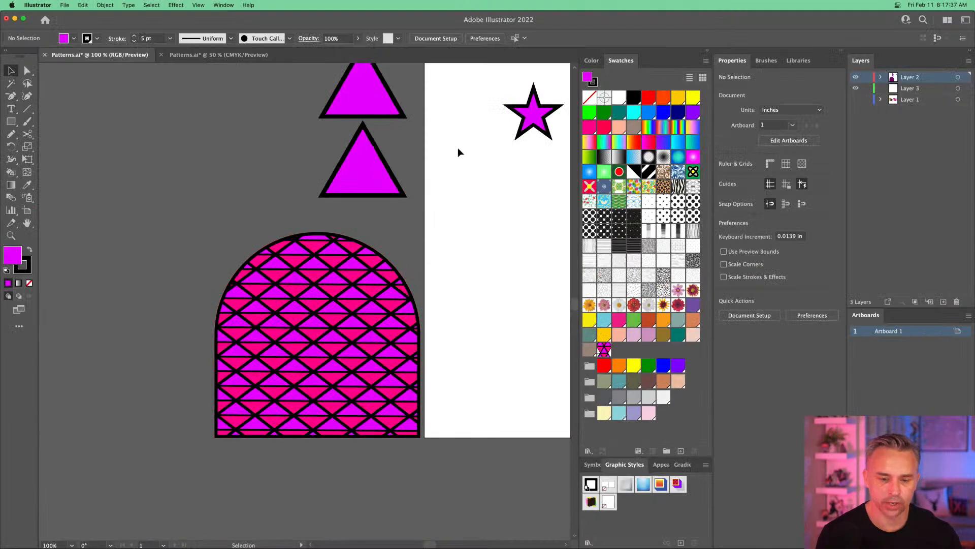
click(705, 52)
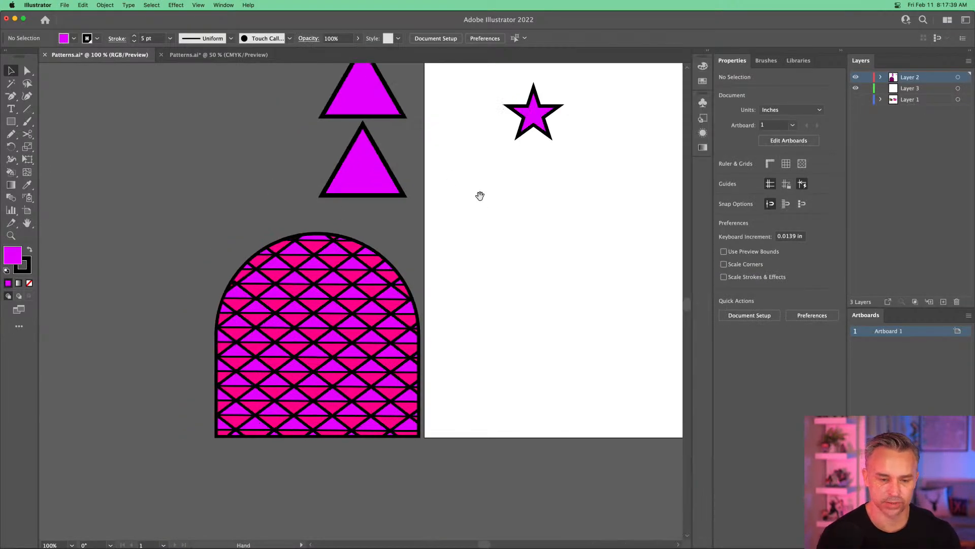
- Duplicate the lower magenta triangle onto the artboard and scale the copy down to about 0.74 × 0.64 in
scroll(479, 196, right, 5)
scroll(479, 196, up, 2)
click(157, 245)
drag(158, 245, 478, 245)
drag(435, 197, 483, 237)
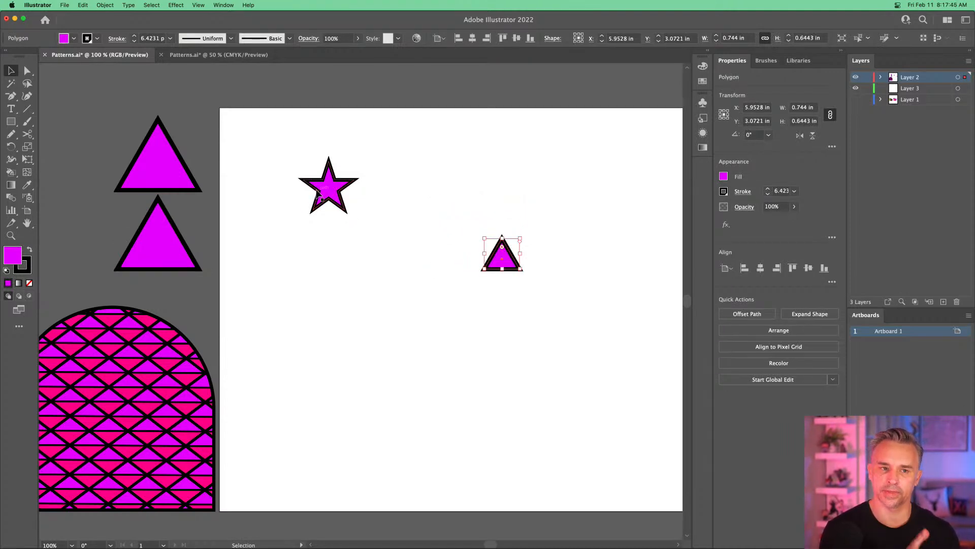
- Move the star off the artboard's upper edge and shift the small triangle left into the open area
drag(318, 192, 518, 98)
drag(501, 263, 396, 251)
- Fill the small triangle with the solid blue swatch
click(723, 176)
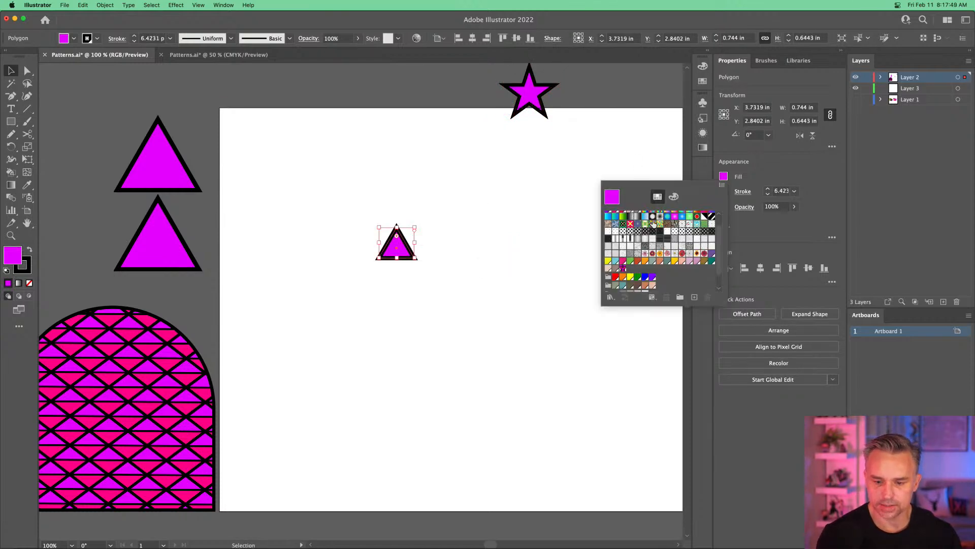
scroll(674, 219, up, 2)
click(696, 215)
key(Escape)
- Turn the blue triangle into a Radial repeat
key(super+equal)
key(super+equal)
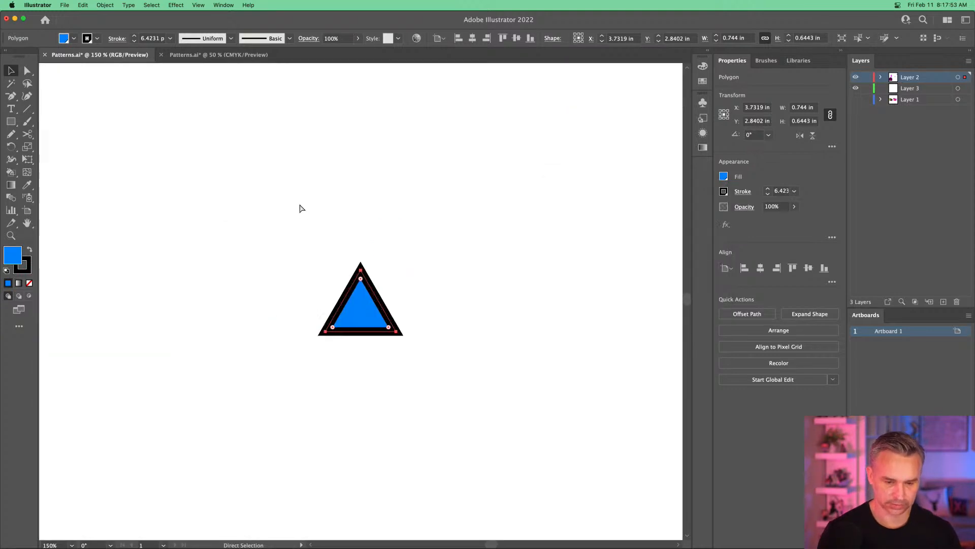
click(102, 5)
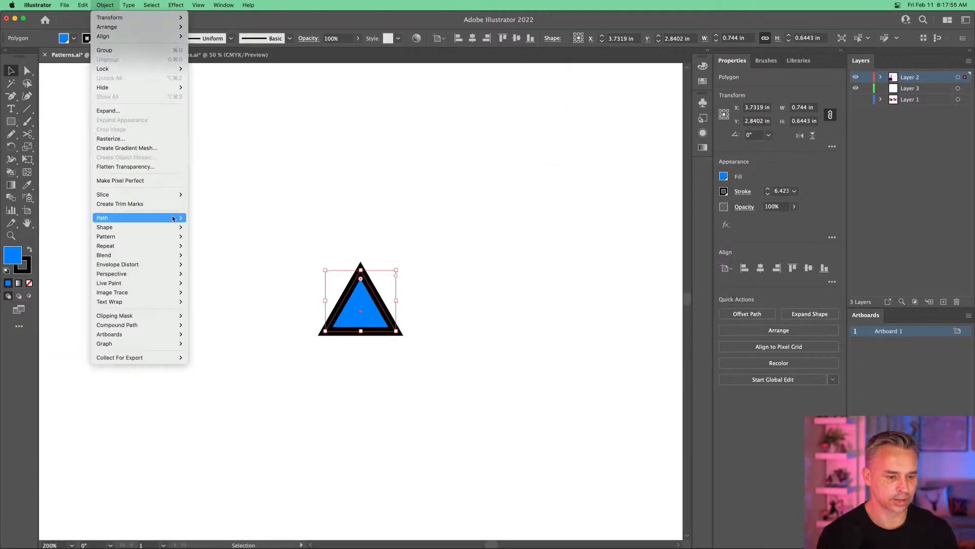
mouse_move(111, 239)
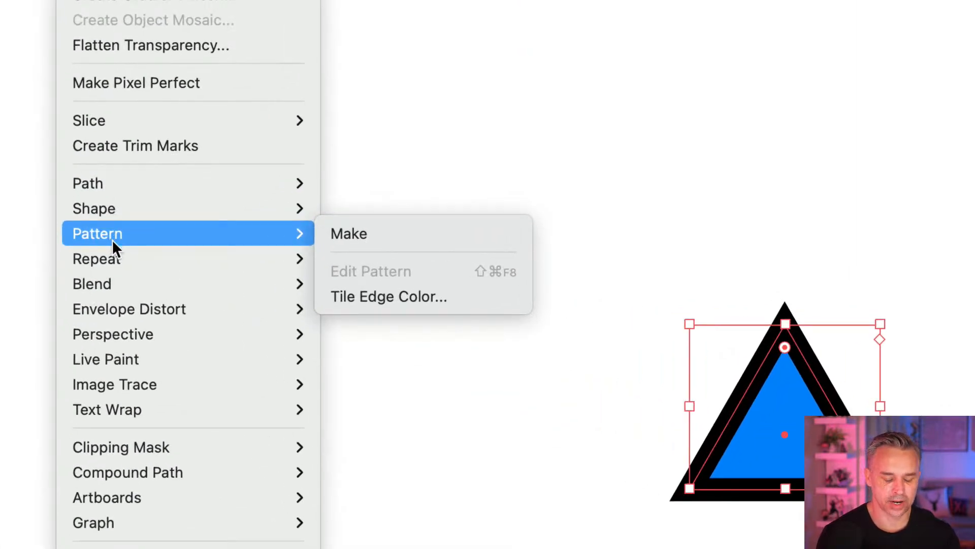
mouse_move(154, 260)
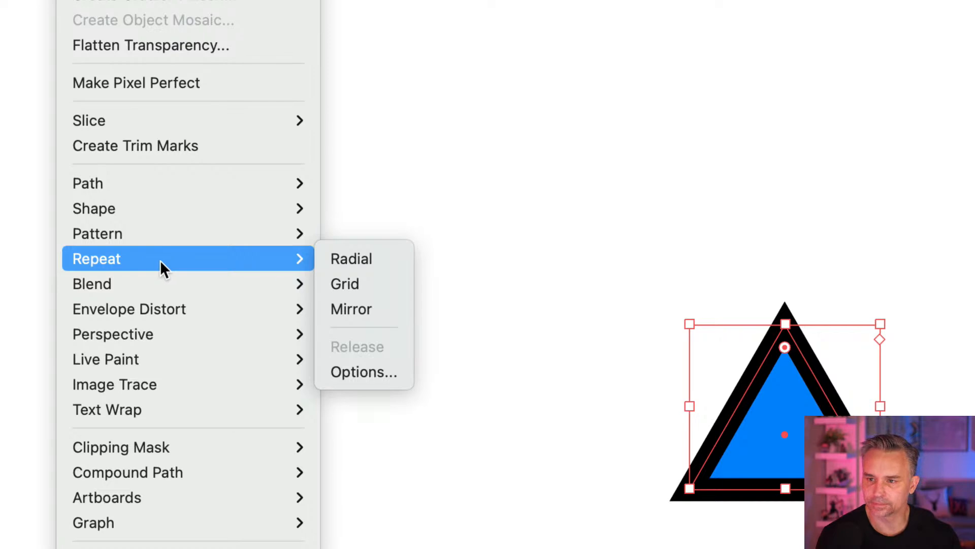
click(358, 259)
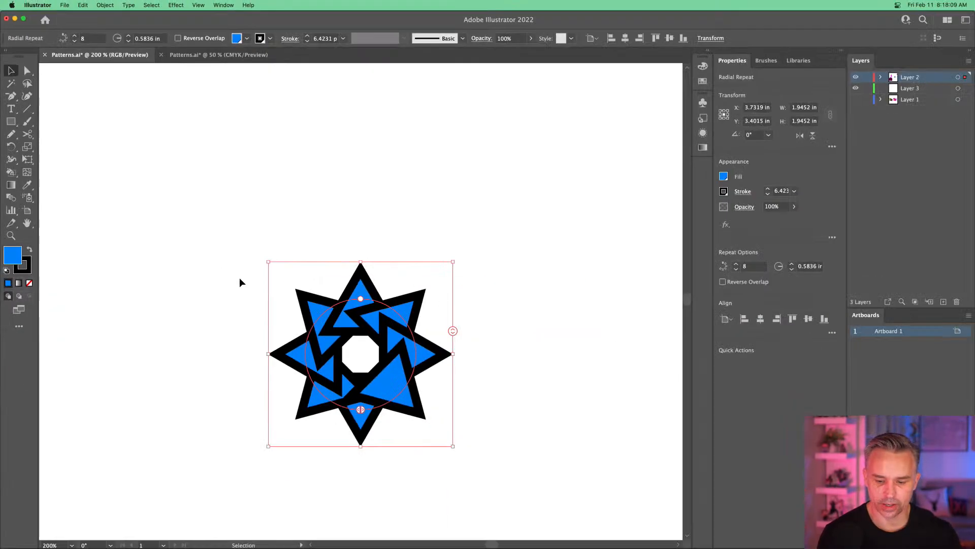
- Enlarge the radial repeat's radius to about 1.33 in and rotate the ring of triangles slightly clockwise
drag(721, 519, 824, 297)
drag(355, 260, 356, 259)
drag(395, 228, 402, 210)
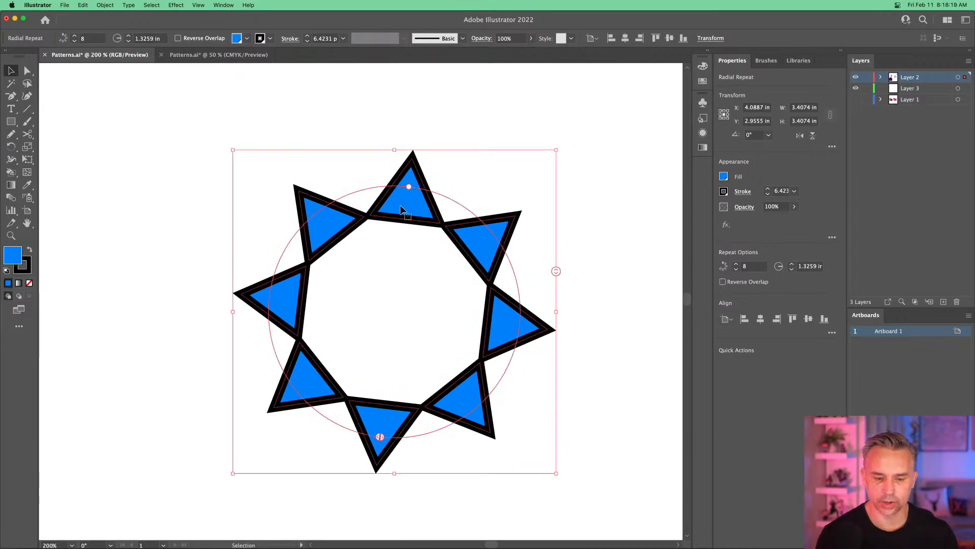
- Open the radial repeat for editing and draw two circles about 0.2 in wide, outside and inside the ring at the uppermost triangle
double_click(402, 209)
click(10, 121)
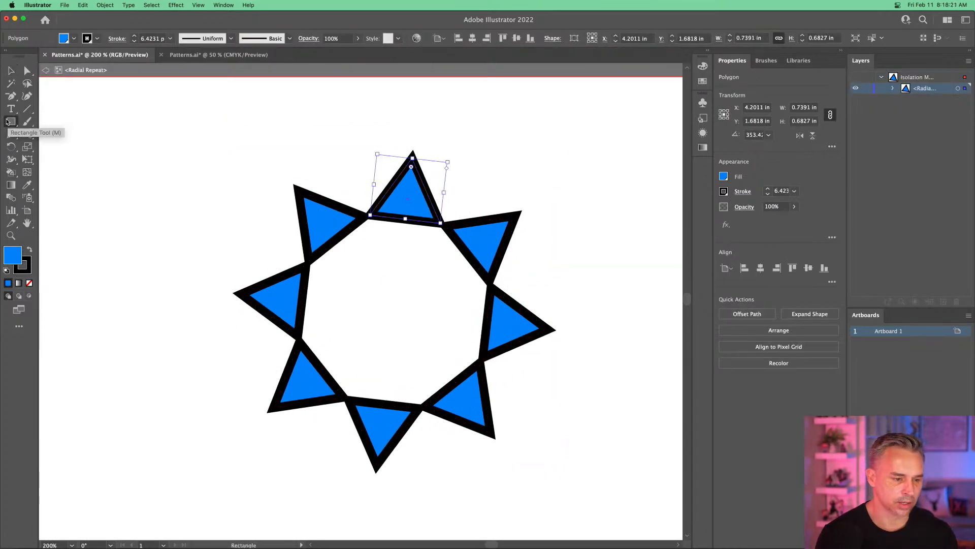
drag(12, 123, 56, 147)
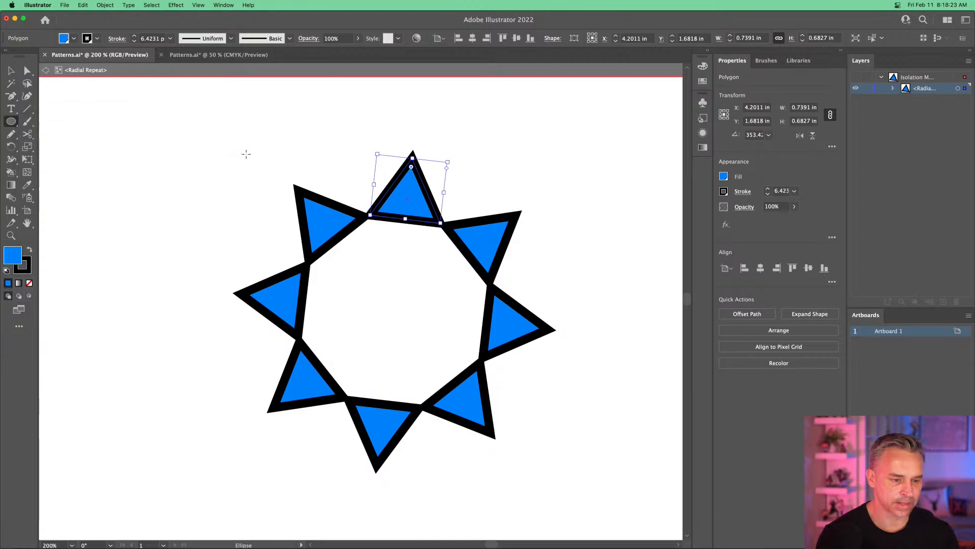
drag(407, 125, 421, 138)
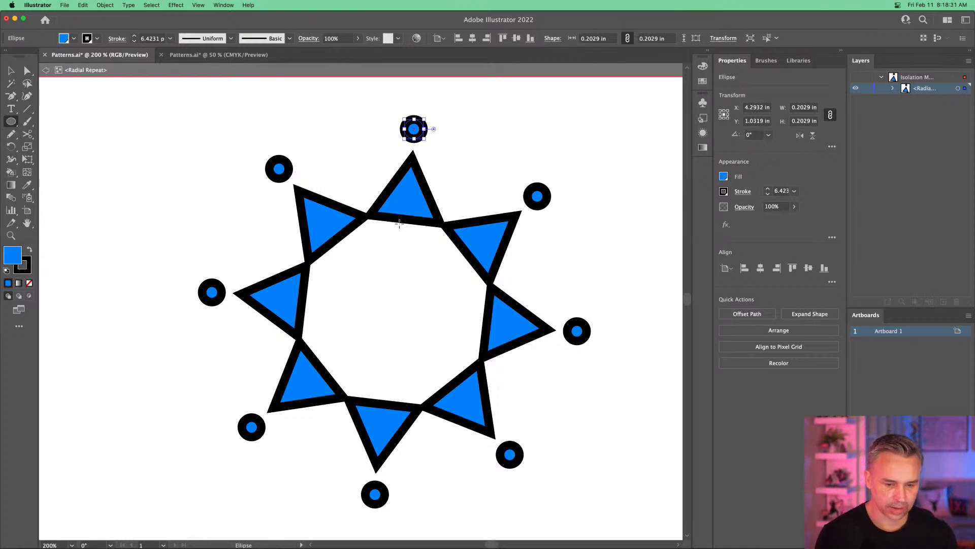
drag(386, 224, 414, 252)
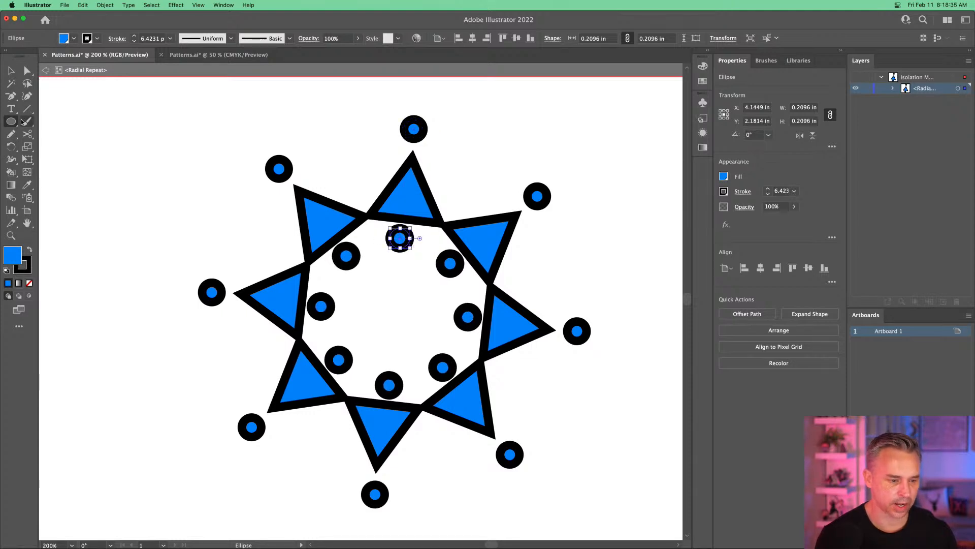
- Draw a square about 0.22 in wide just below the inner circle and check which shapes are the repeat's originals
drag(13, 123, 58, 120)
drag(378, 258, 402, 279)
click(11, 71)
drag(309, 92, 526, 371)
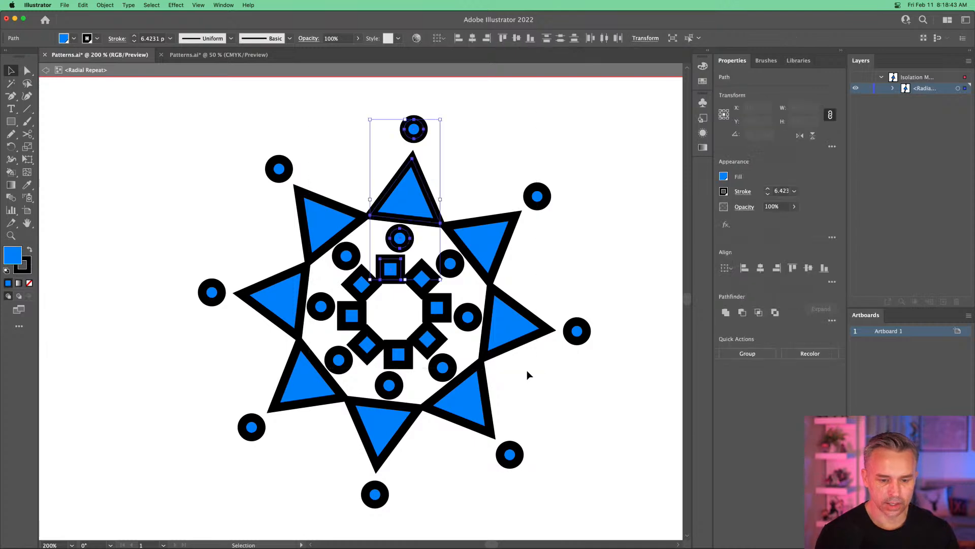
click(354, 131)
- Fill the outer circle with the purple swatch and the uppermost triangle with the magenta swatch
click(413, 128)
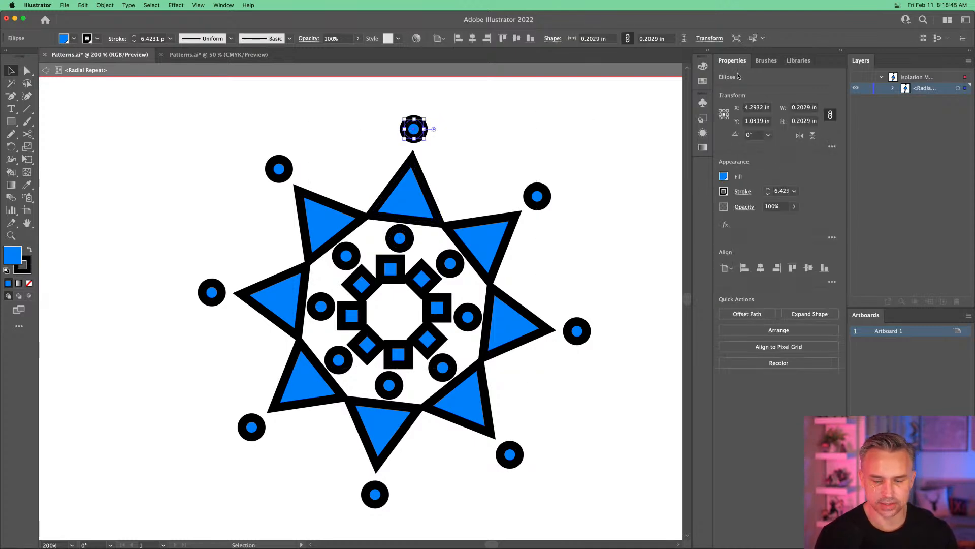
click(706, 52)
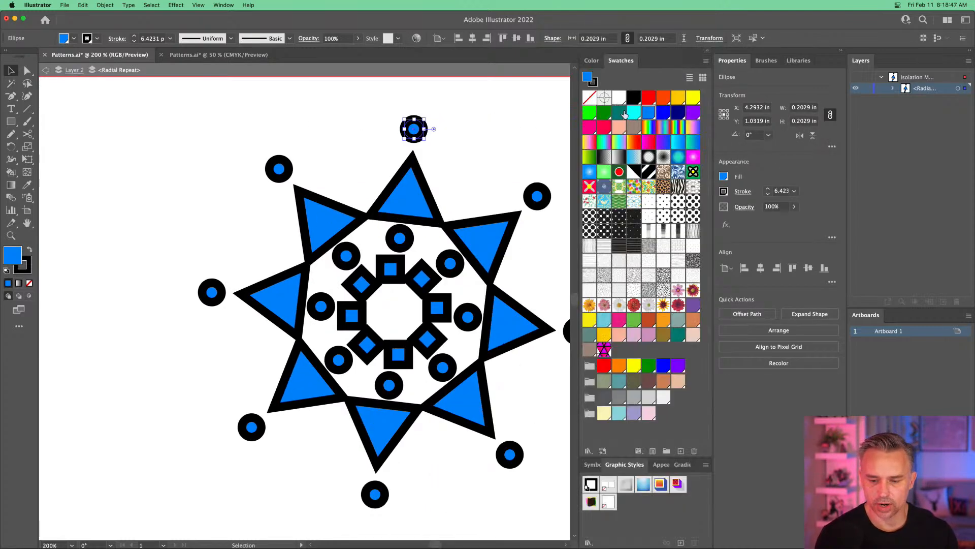
click(692, 112)
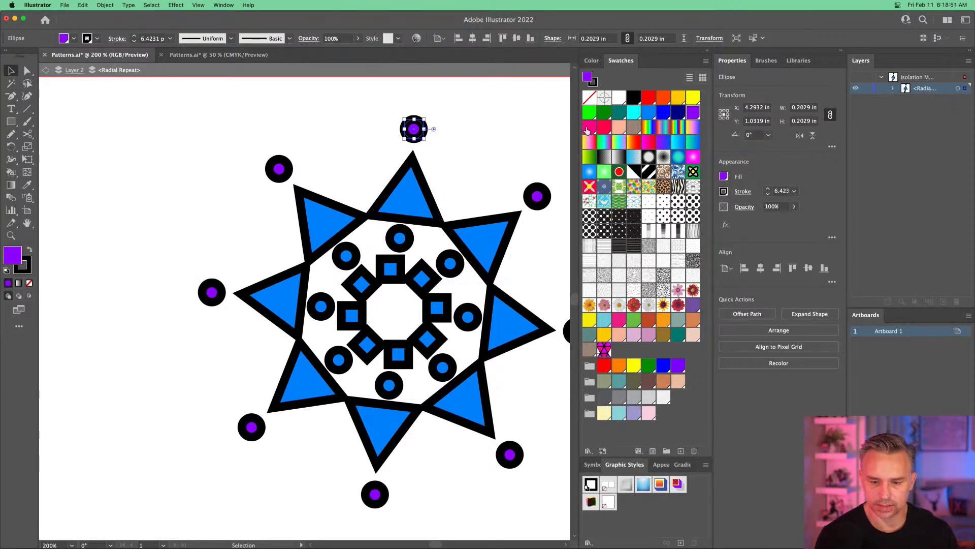
click(412, 193)
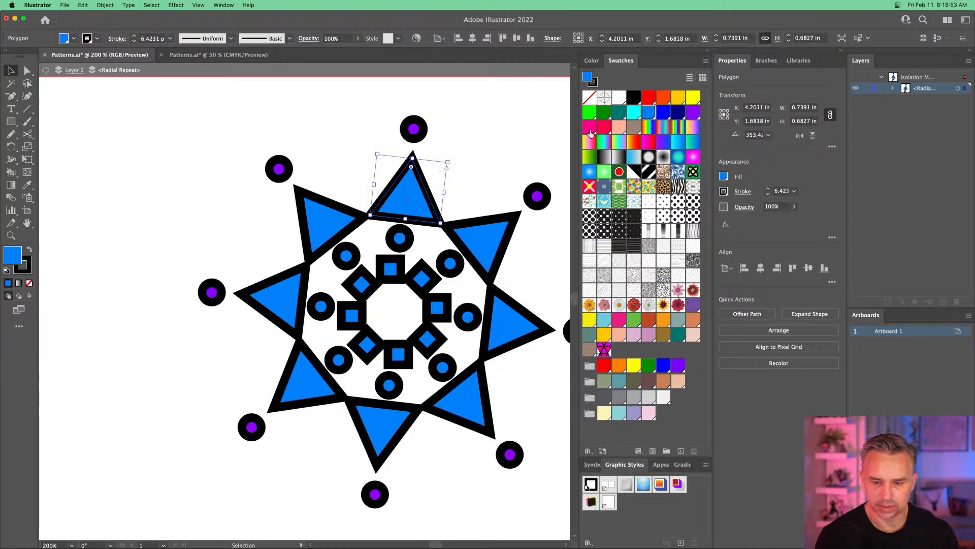
click(589, 128)
- Fill the inner circle with yellow and the square with cyan, trying red on the square first
click(400, 238)
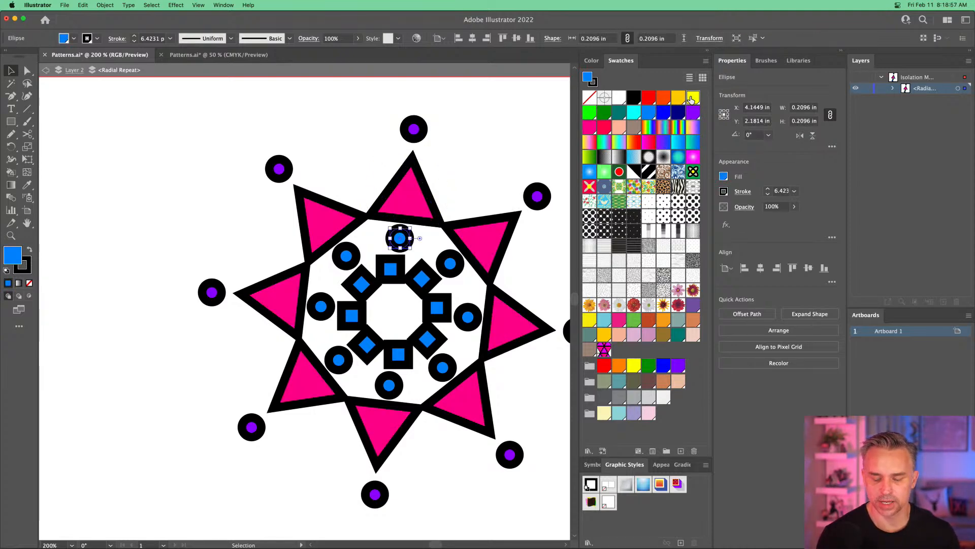
click(693, 97)
click(390, 268)
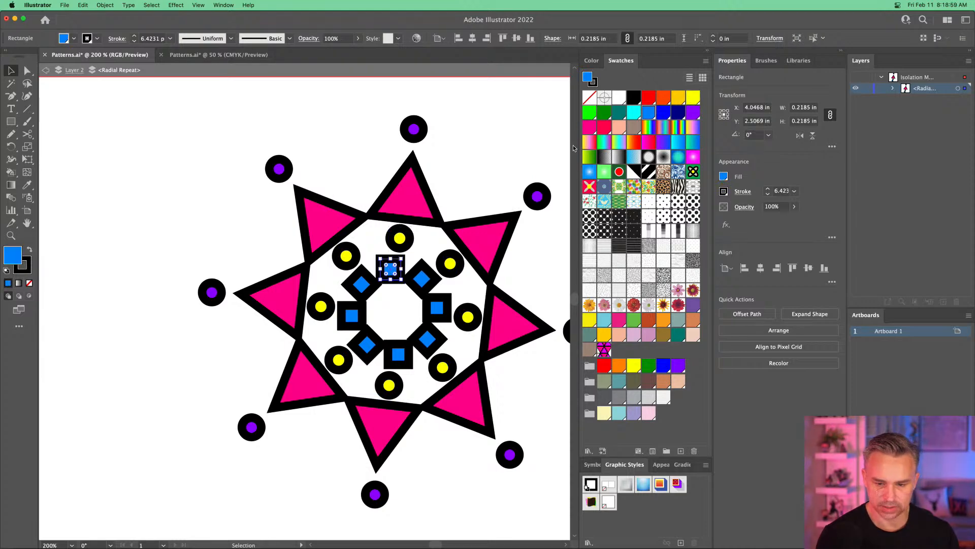
click(604, 127)
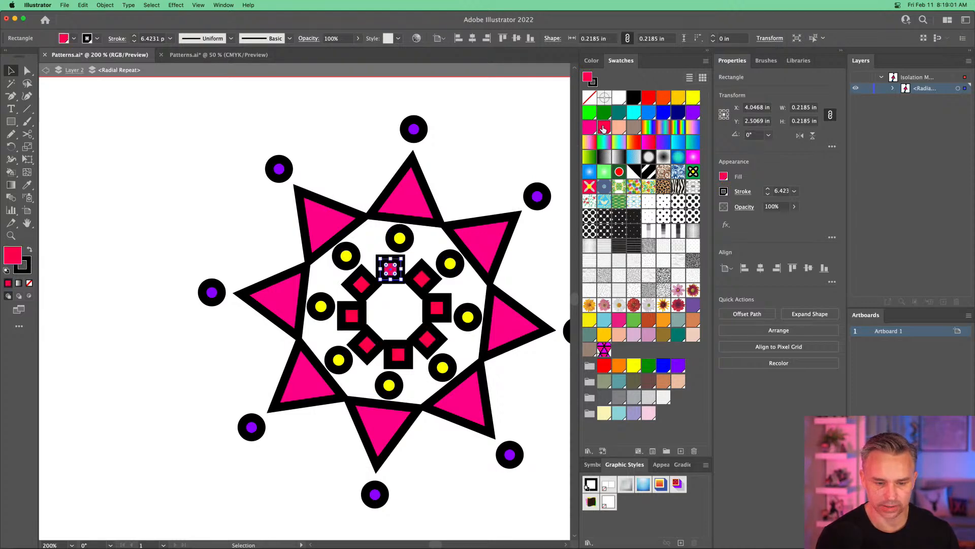
click(633, 112)
- Recolor the outer circle with the orange swatch, deselect it and leave the radial repeat's isolation mode
click(413, 127)
click(665, 98)
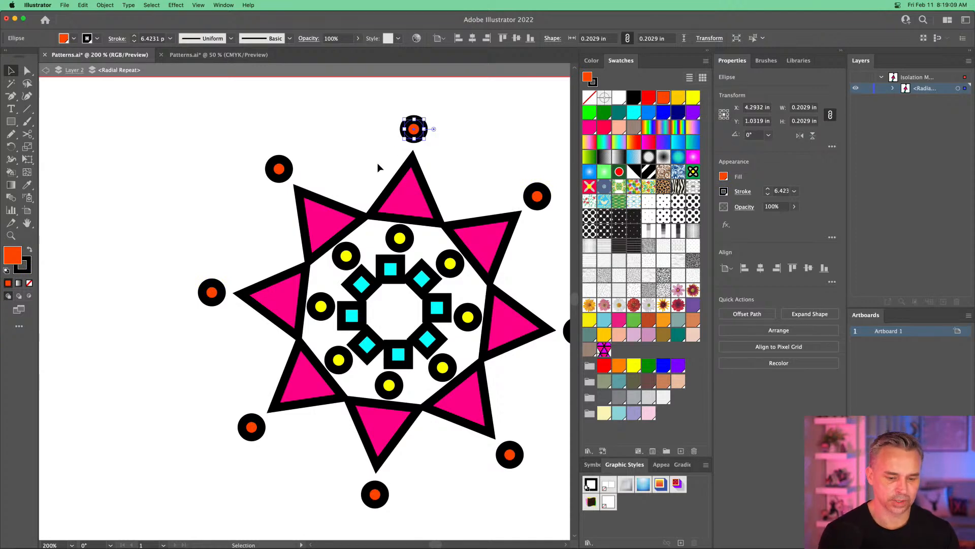
click(333, 156)
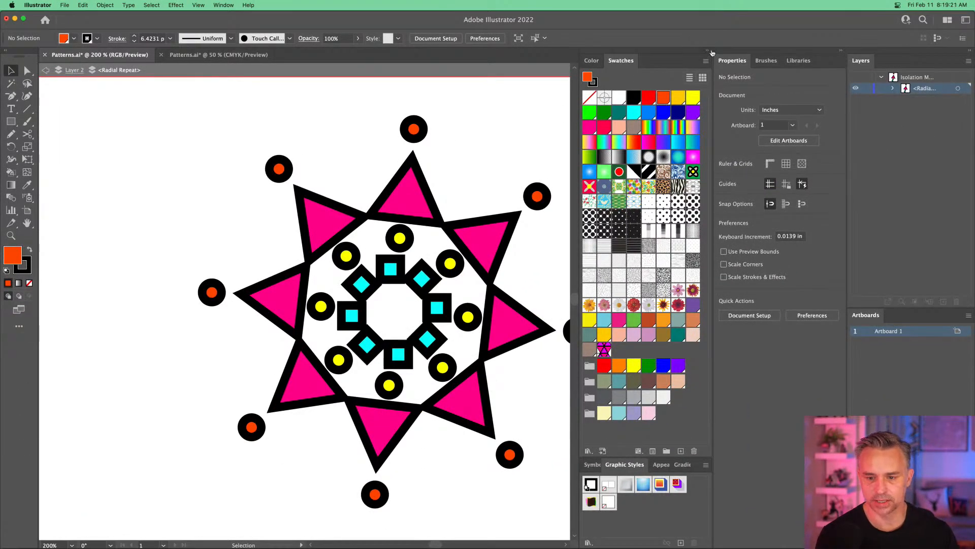
click(711, 52)
click(46, 71)
click(46, 72)
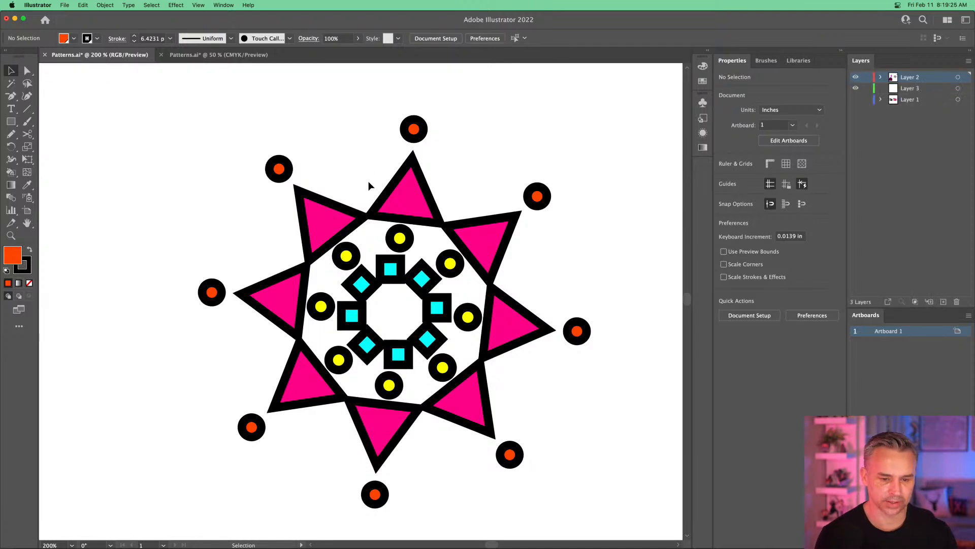
- Move the radial repeat toward the artboard's upper-left corner and scale it down to about 2.22 in wide
key(super+1)
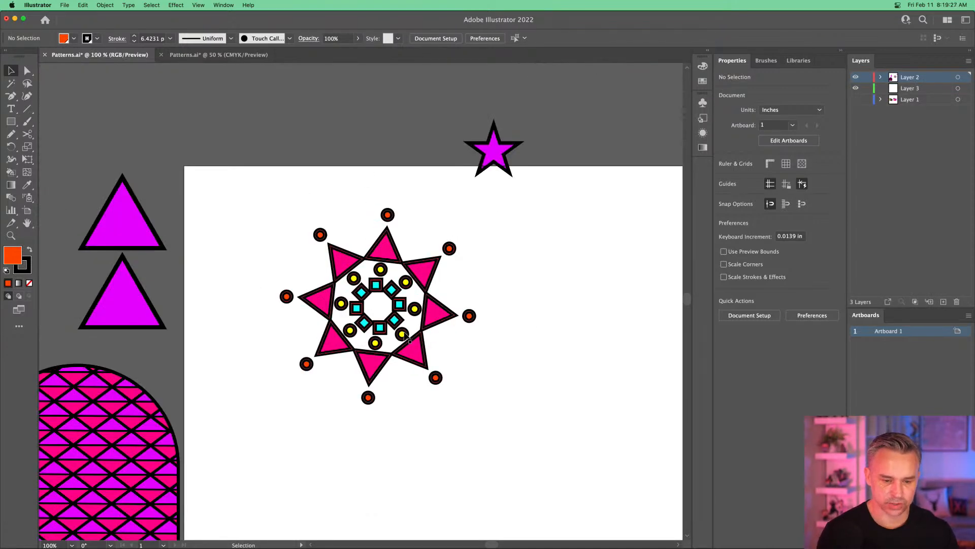
click(344, 268)
drag(338, 252, 256, 241)
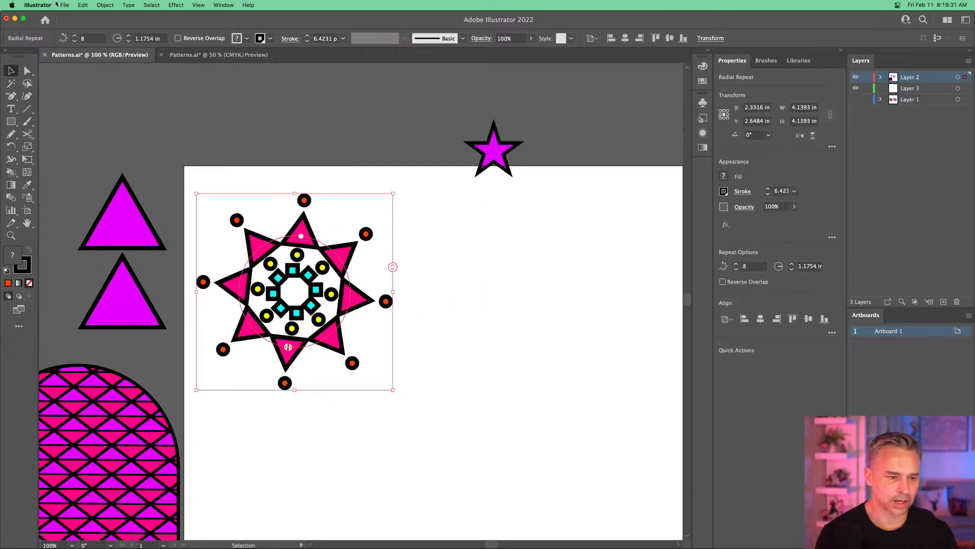
drag(198, 193, 488, 341)
scroll(487, 342, down, 5)
scroll(488, 342, right, 5)
click(293, 250)
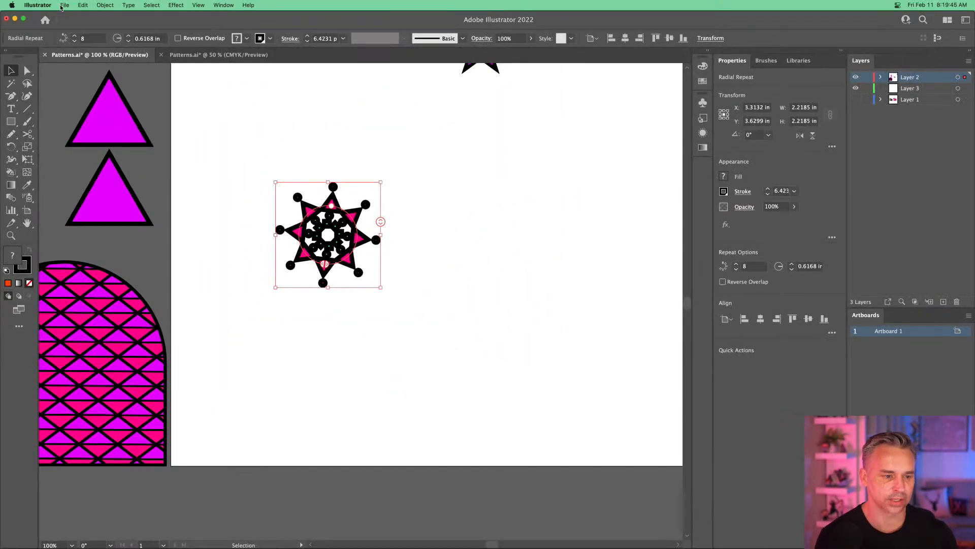
- Examine the Scale Strokes & Effects option in the General preferences and close them without keeping any change
click(37, 6)
mouse_move(45, 32)
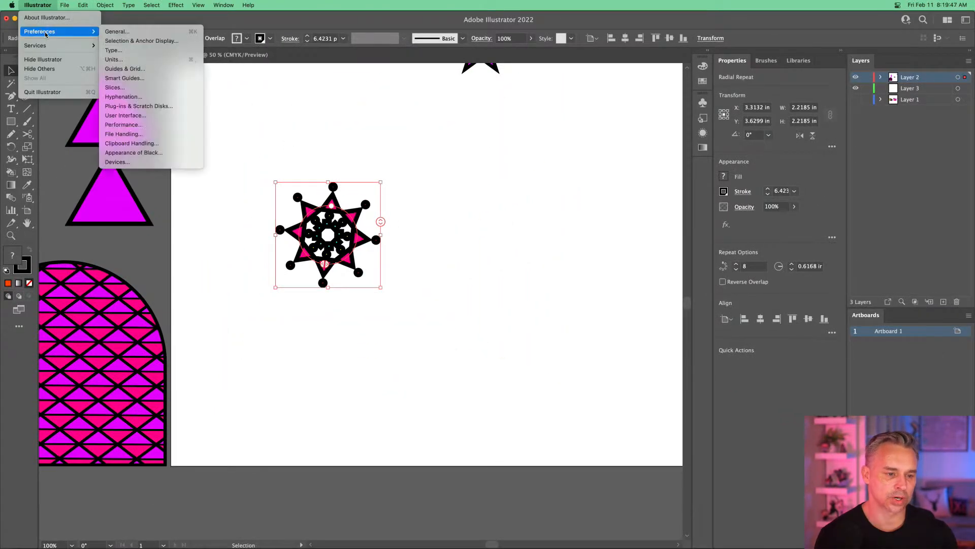
click(128, 32)
drag(331, 75, 41, 119)
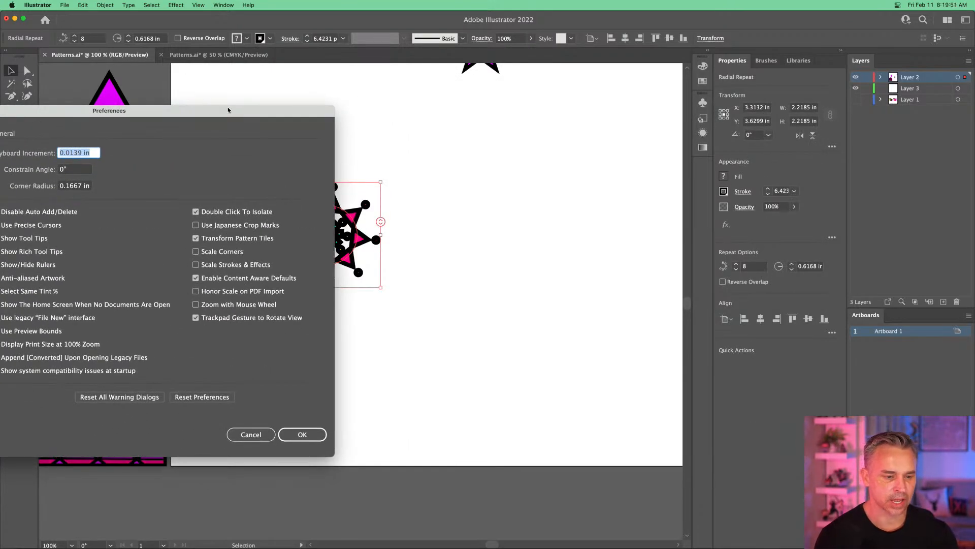
drag(222, 109, 139, 97)
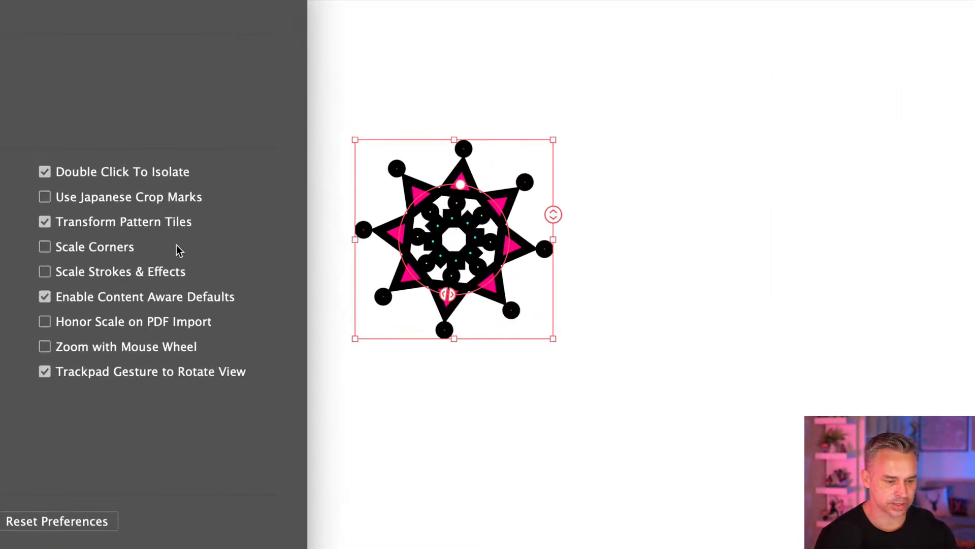
click(44, 273)
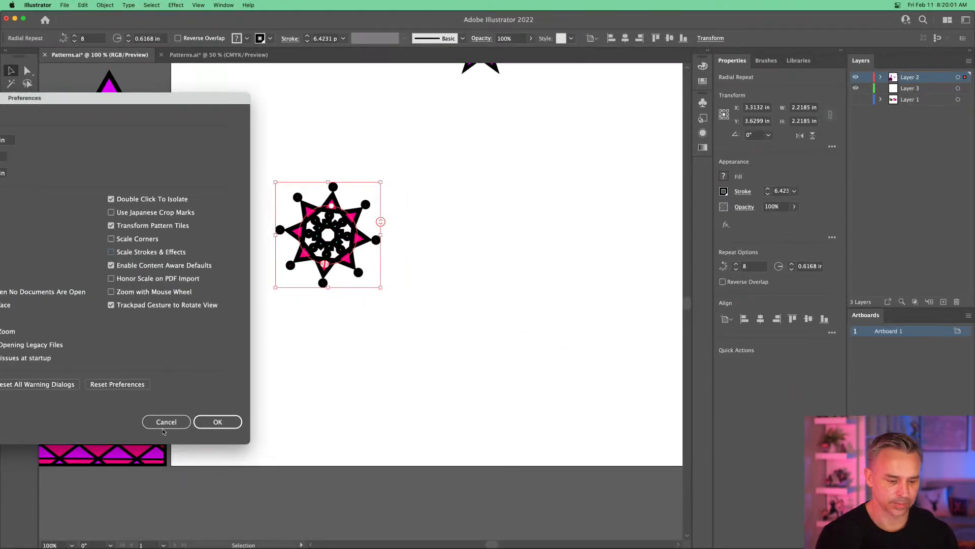
click(218, 421)
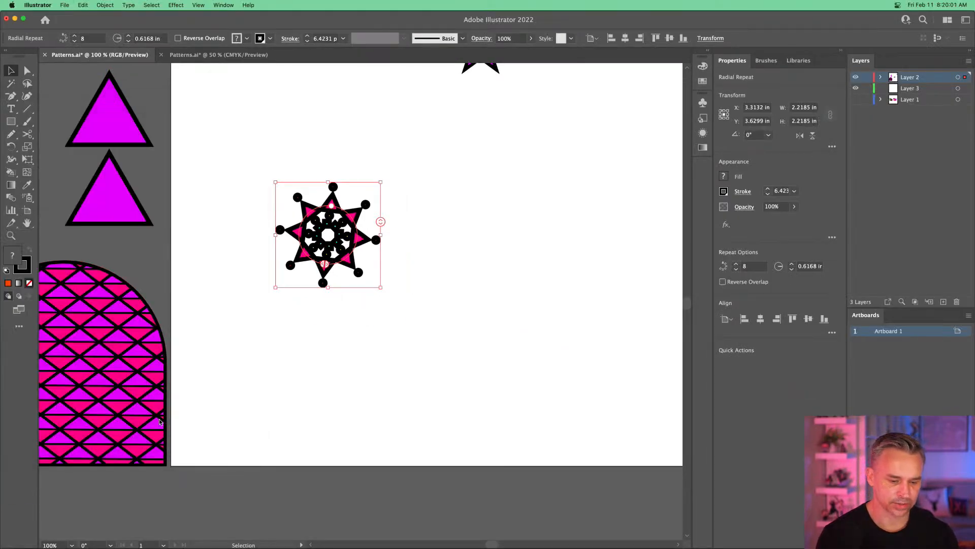
- Enlarge the radial repeat to about 6.28 in wide and turn on Scale Strokes & Effects in the General preferences
drag(381, 288, 531, 436)
drag(530, 187, 577, 139)
click(38, 5)
mouse_move(47, 36)
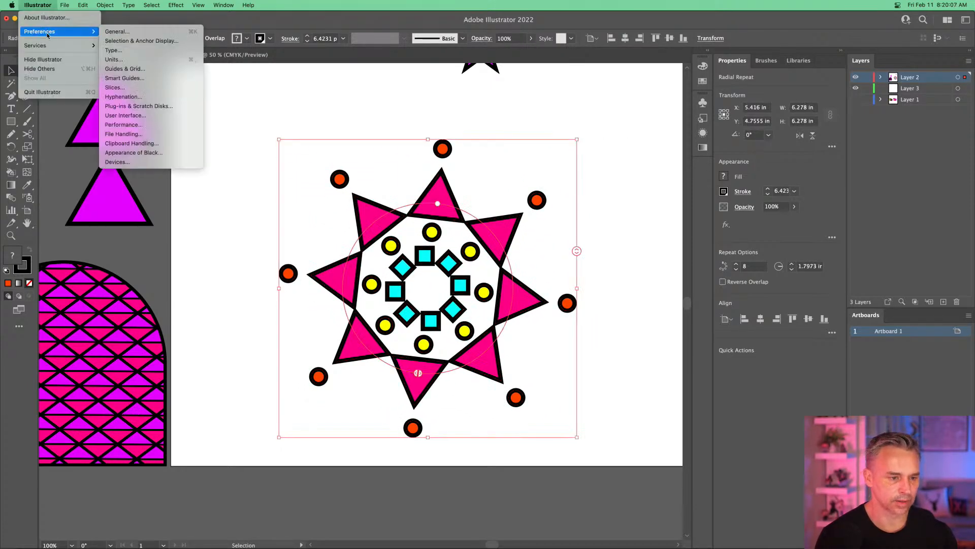
click(117, 32)
click(131, 254)
click(217, 421)
- Scale the radial repeat down to about 1.29 in wide and shift it slightly up and left
drag(278, 135, 443, 225)
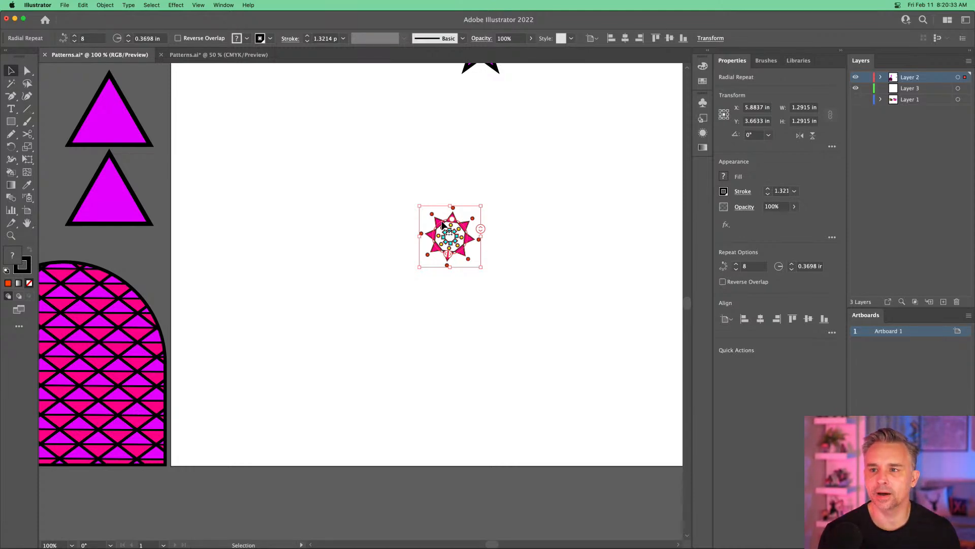
drag(445, 237, 420, 210)
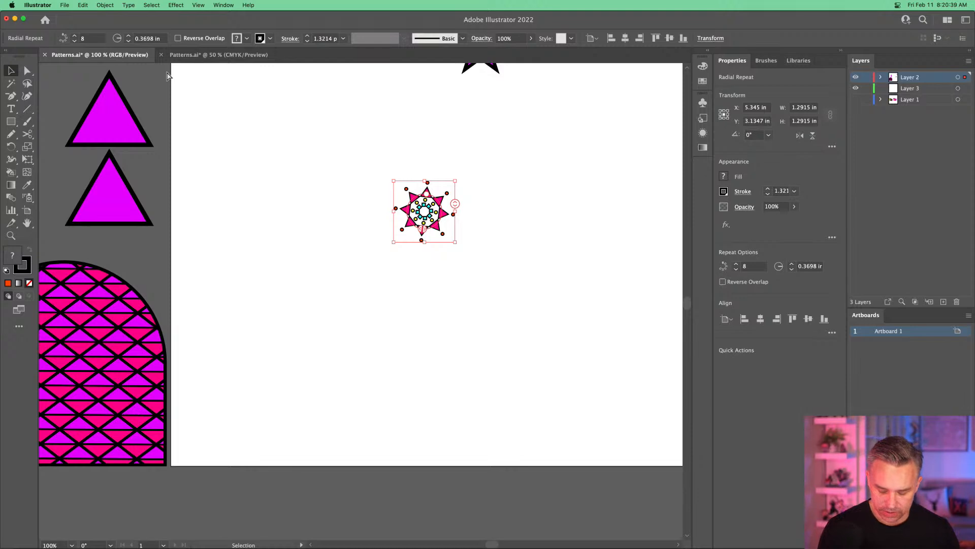
- Turn the small radial repeat into a Grid repeat and move the grid up and left to about X 5.85 in, Y 3.33 in
key(super+equal)
key(super+equal)
drag(274, 242, 230, 175)
click(110, 6)
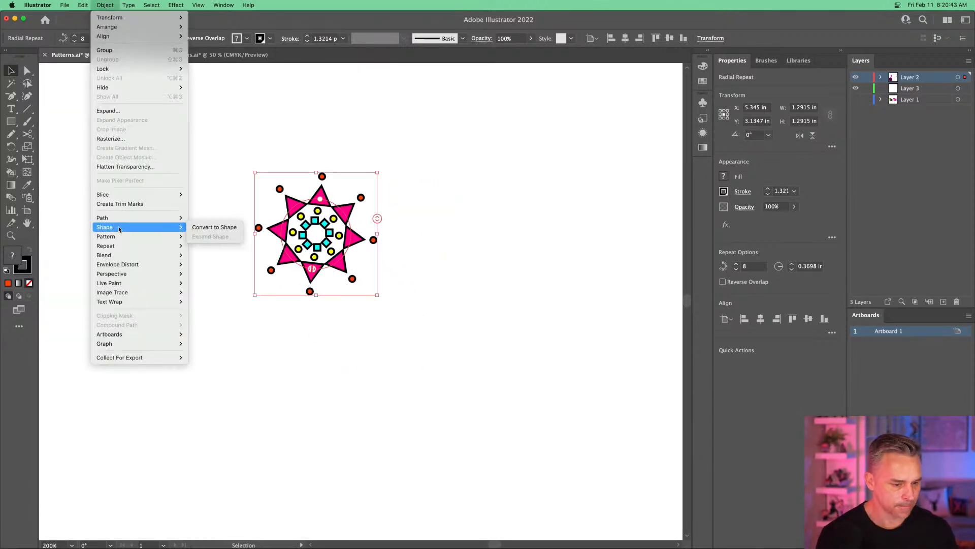
mouse_move(122, 238)
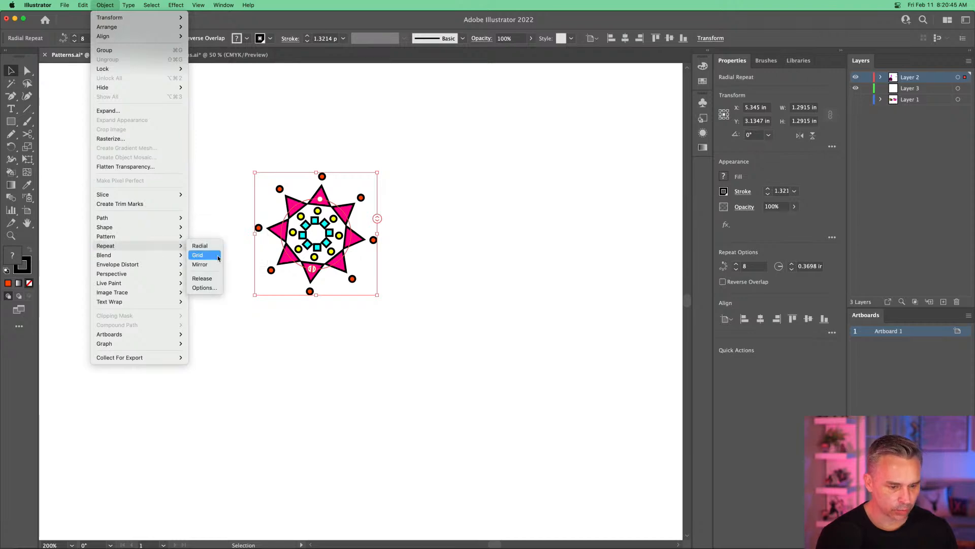
click(218, 256)
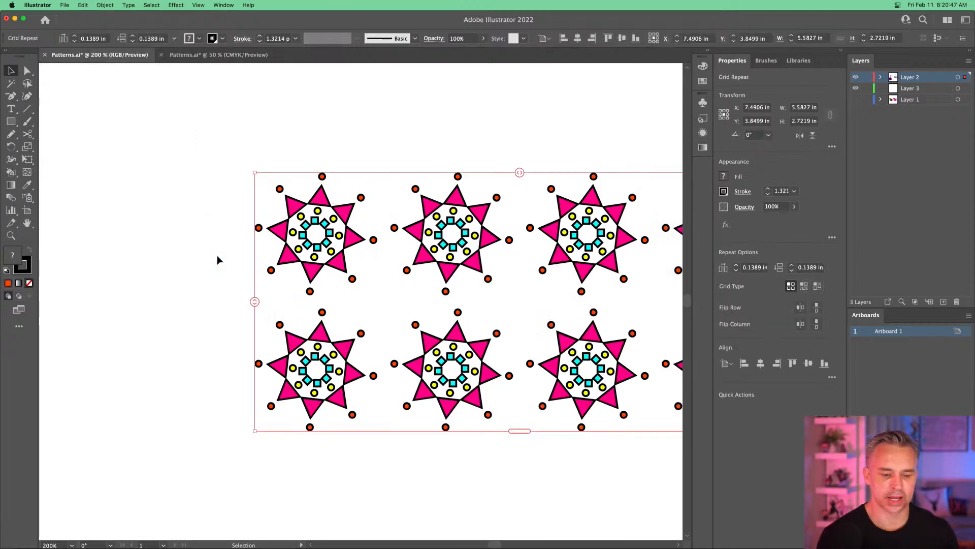
drag(463, 241, 303, 192)
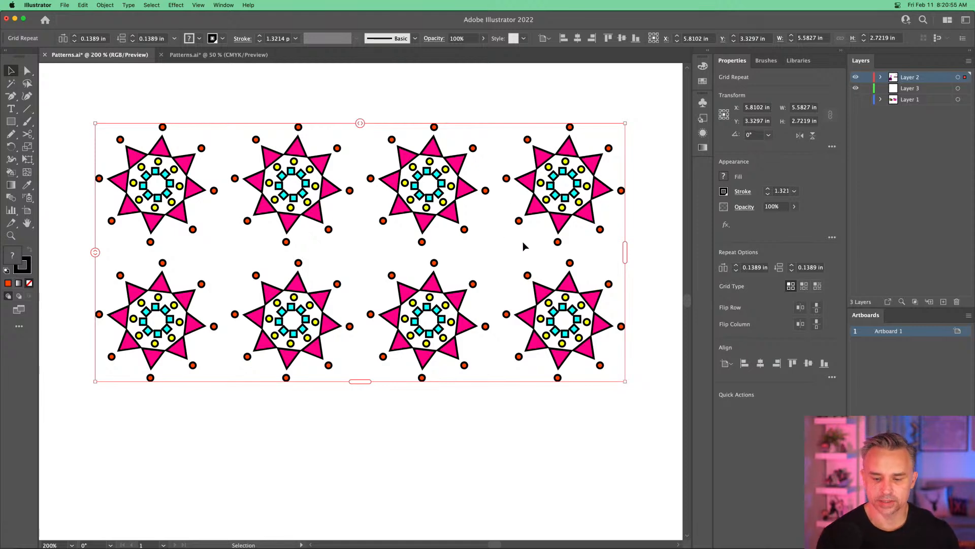
drag(413, 155, 417, 168)
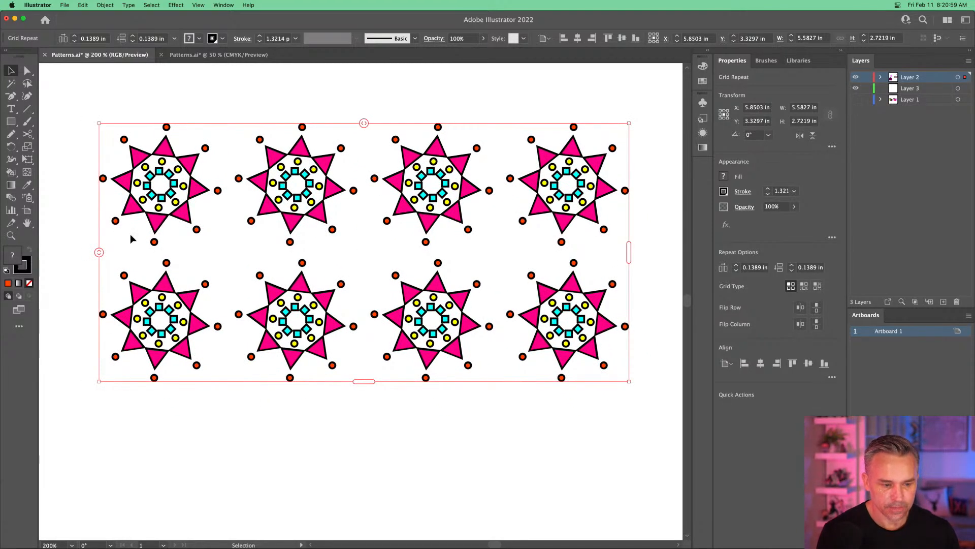
- Tighten the grid repeat's spacing to about -0.15 in vertically and -0.25 in horizontally
drag(97, 251, 101, 225)
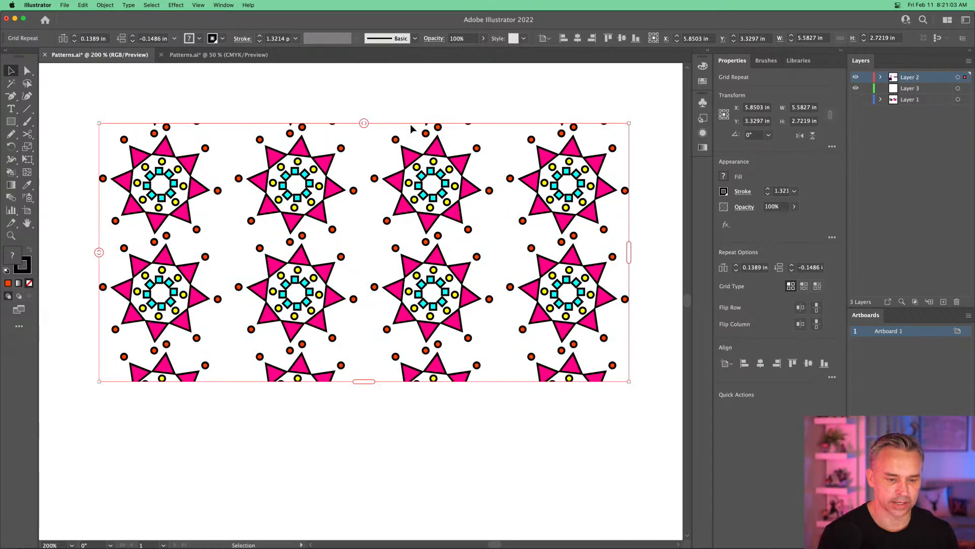
drag(366, 121, 327, 119)
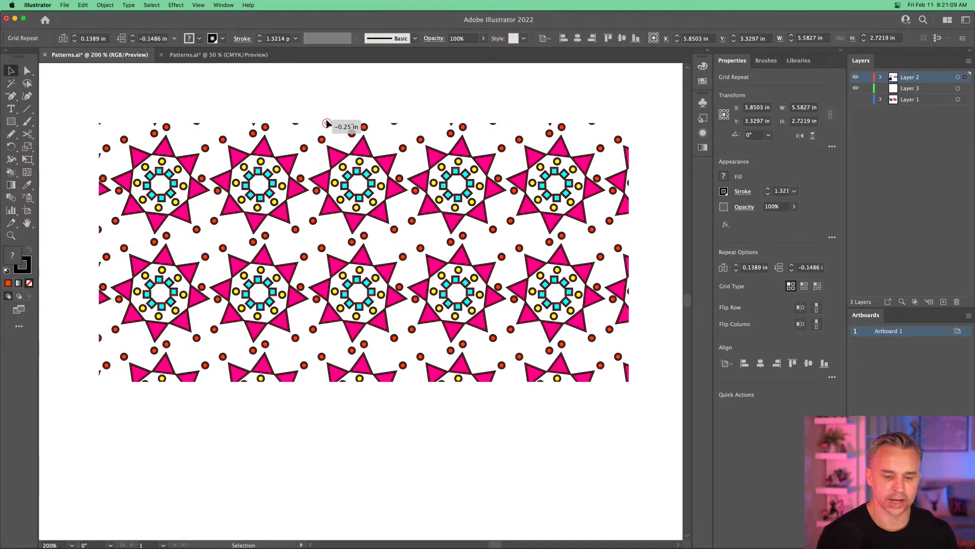
- Move the grid repeat up near the artboard's upper edge, to about X 5.5 in, Y 2.21 in
key(a)
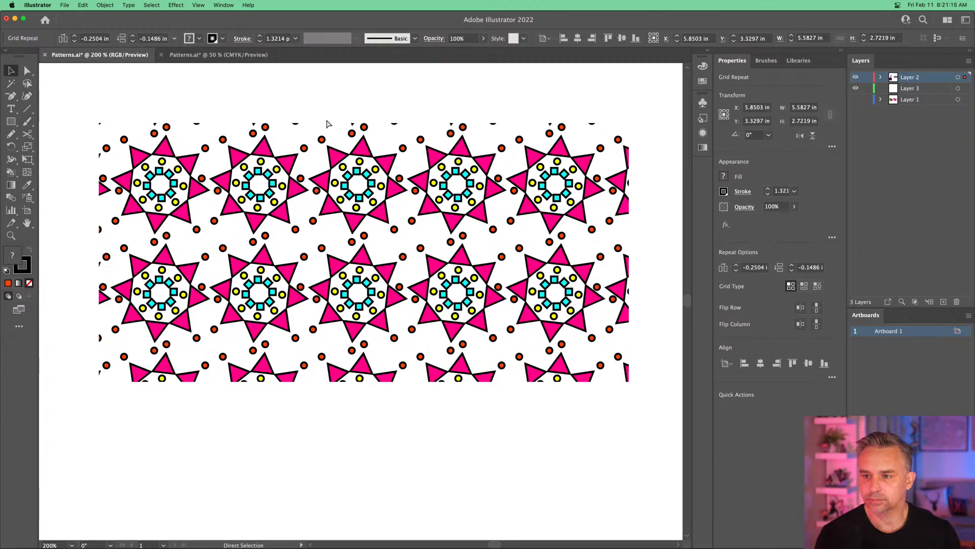
key(super+minus)
drag(319, 284, 288, 209)
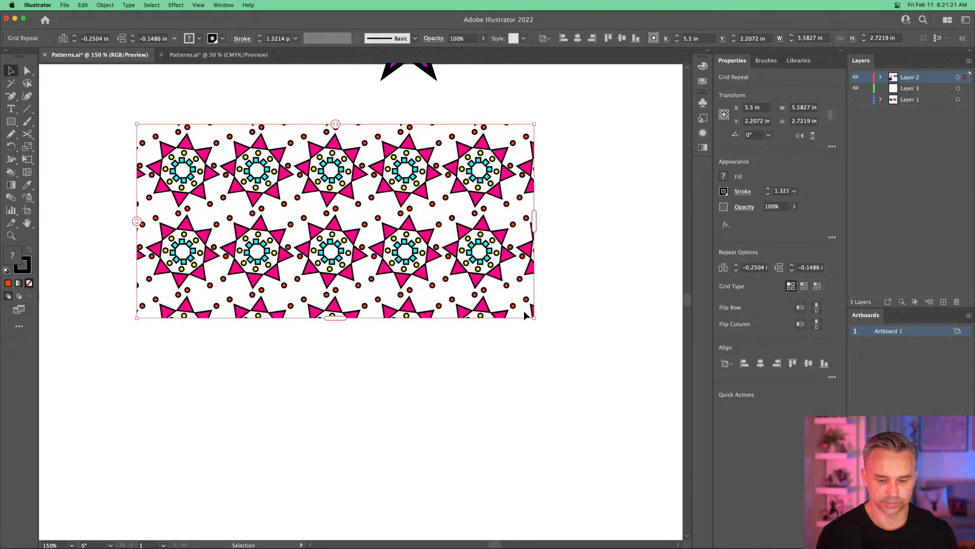
- Move the grid repeat down and right to about X 6.2 in, Y 2.57 in, and set its horizontal and vertical spacing to 0 in
drag(455, 206, 505, 231)
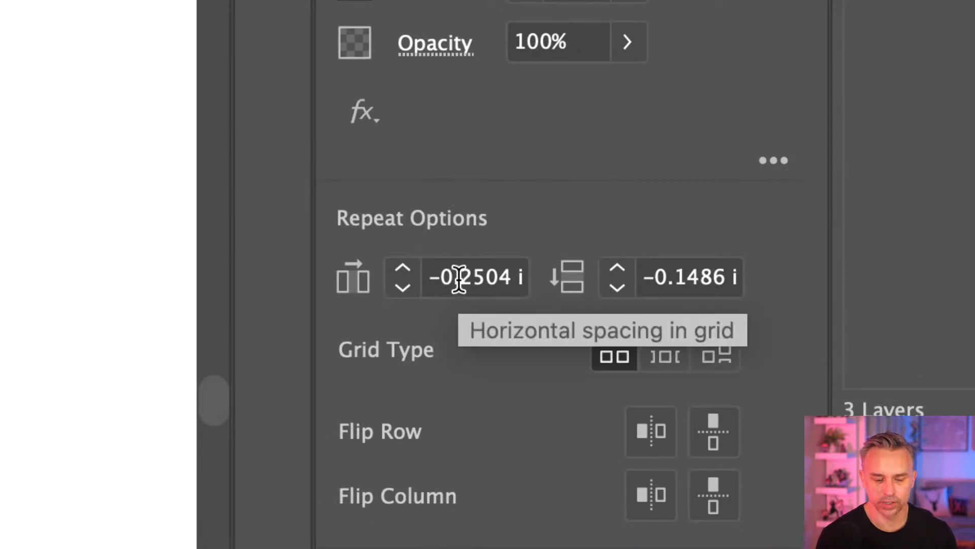
click(455, 279)
key(super+a)
text(0)
key(Tab)
text(0)
key(Return)
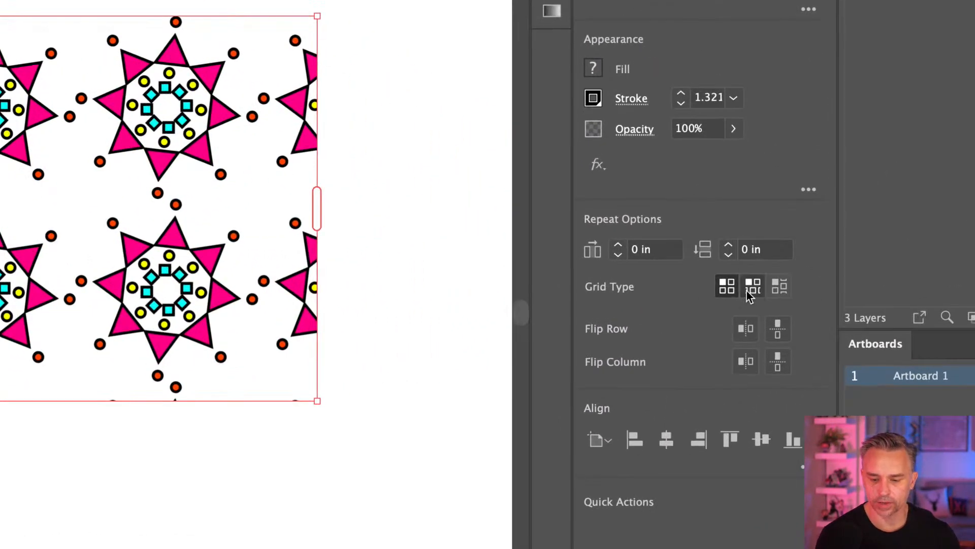
- Change the grid type to brick by row and move the grid repeat to about X 5.74 in, Y 2.4 in
click(747, 292)
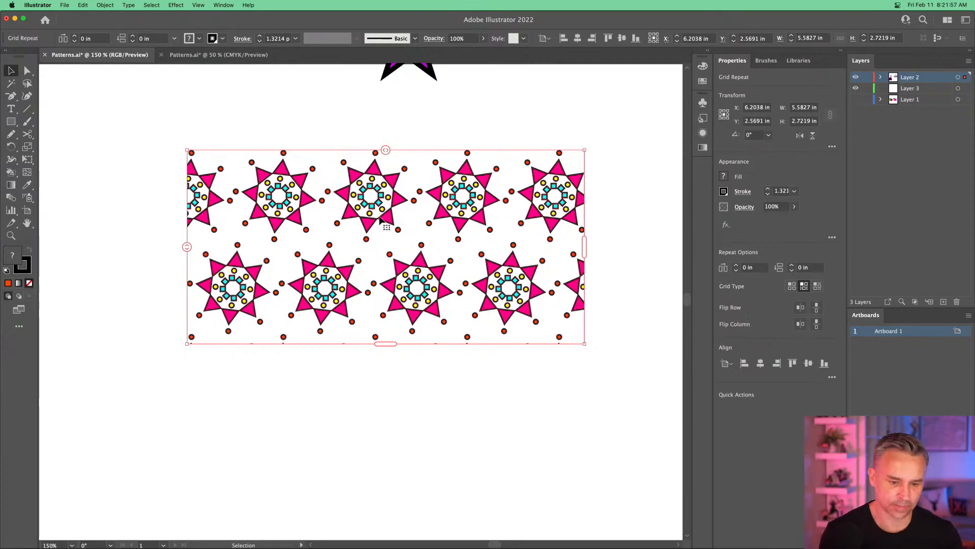
drag(315, 202, 316, 268)
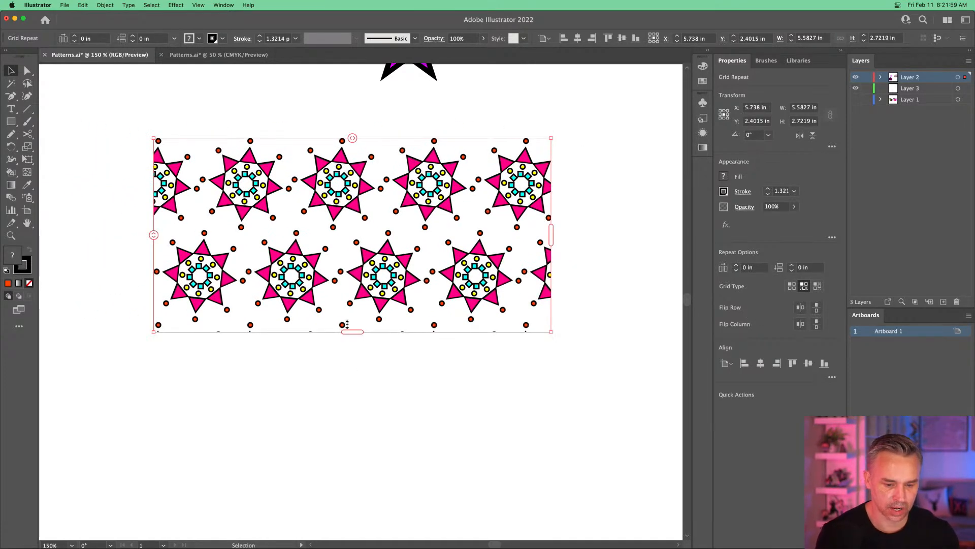
- Extend the grid repeat to about 8.17 in wide and 5.68 in high, shifting it up and left to fill the artboard
drag(342, 331, 341, 508)
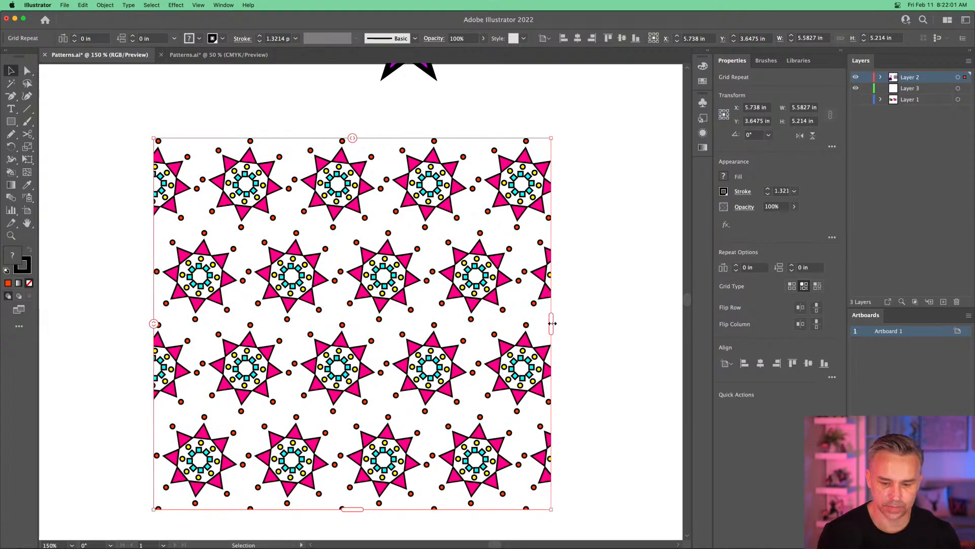
drag(551, 323, 691, 323)
drag(391, 260, 317, 216)
drag(639, 283, 678, 282)
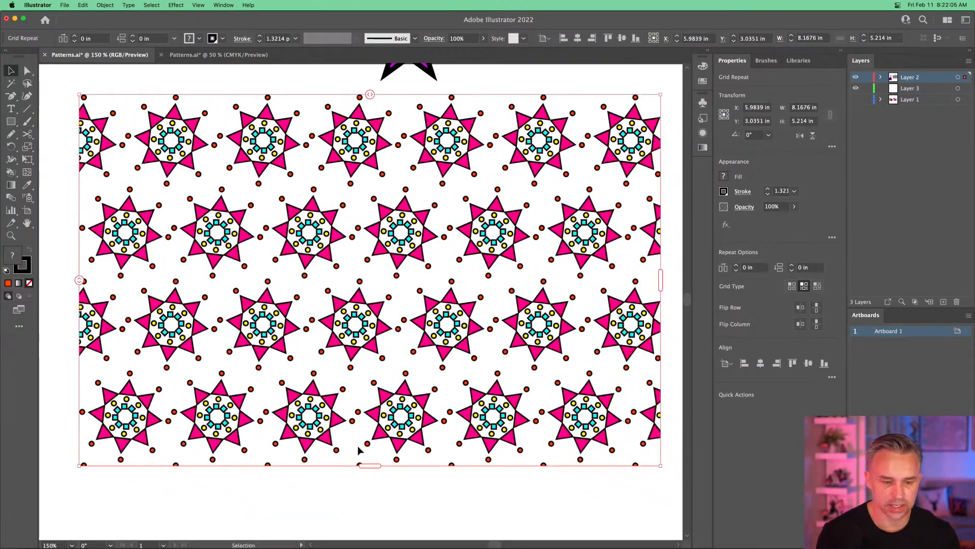
drag(370, 465, 365, 501)
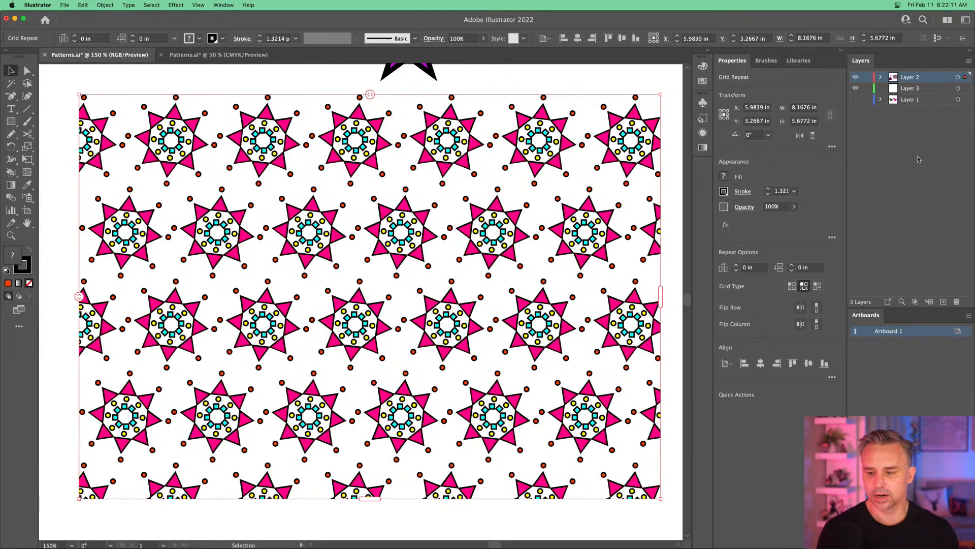
- On Layer 3, draw a background rectangle about 9.1 by 6.21 in behind the whole grid pattern
click(909, 89)
click(11, 121)
mouse_move(47, 78)
mouse_down()
mouse_move(561, 446)
mouse_move(604, 534)
mouse_move(637, 518)
mouse_up()
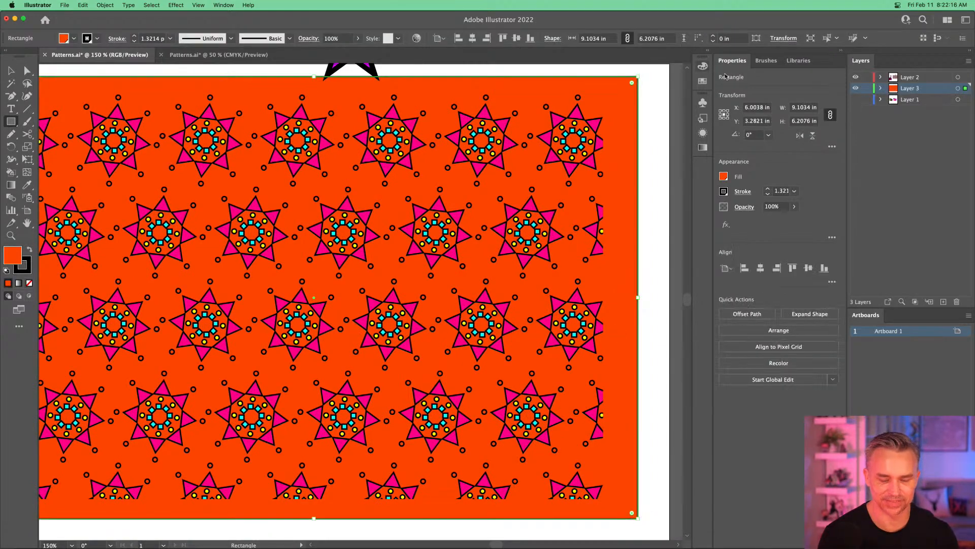
- Try cyan as the background rectangle's fill, then settle on medium blue
click(723, 176)
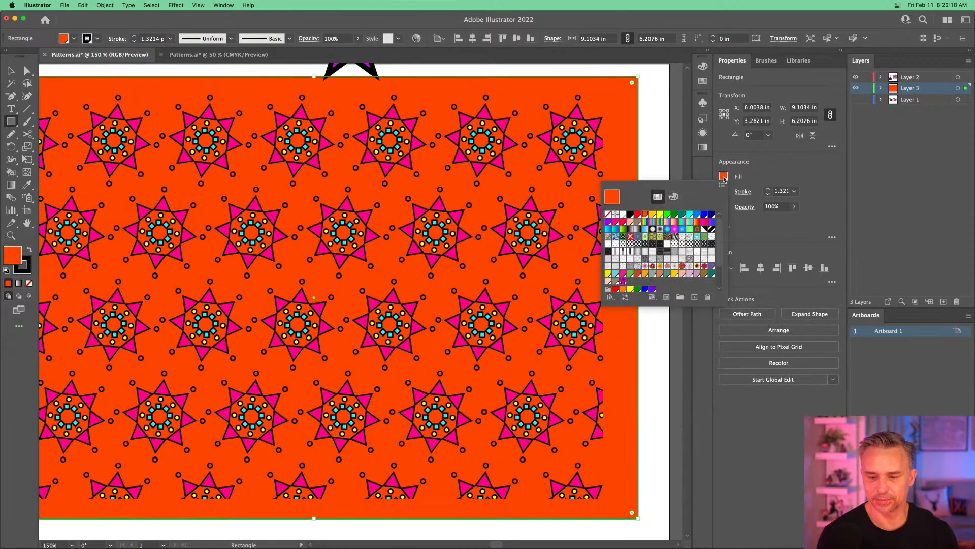
click(688, 215)
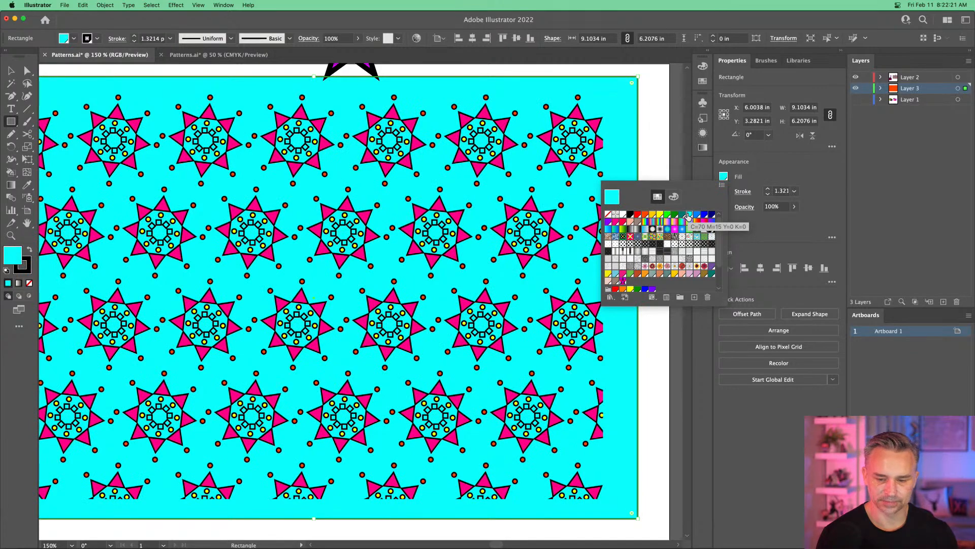
click(697, 215)
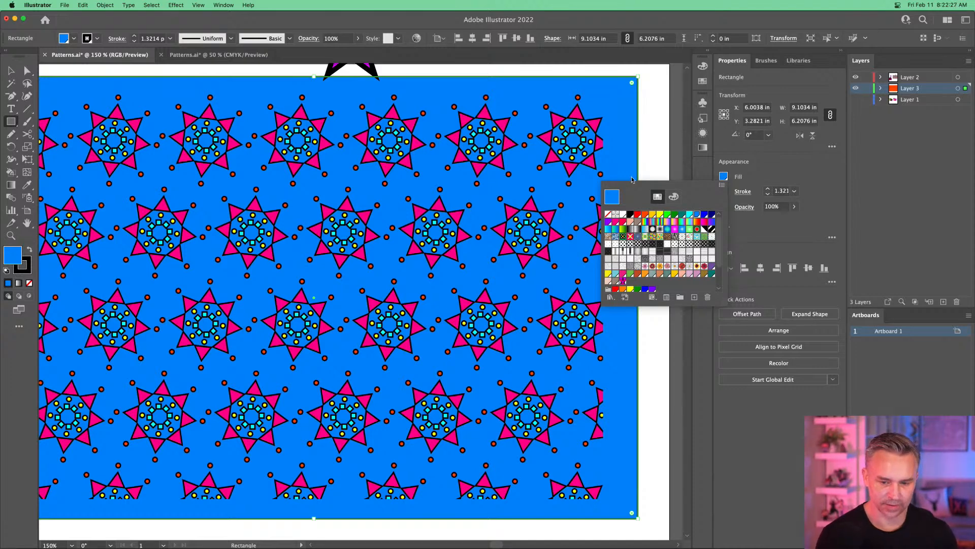
key(Escape)
key(v)
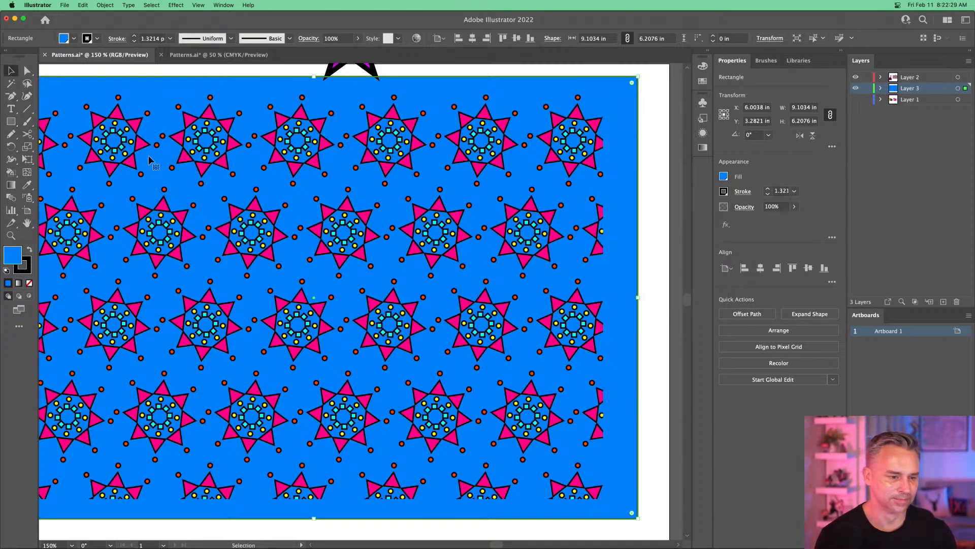
- Hide Layer 3 with its background rectangle and select the grid repeat on Layer 2
drag(149, 154, 208, 156)
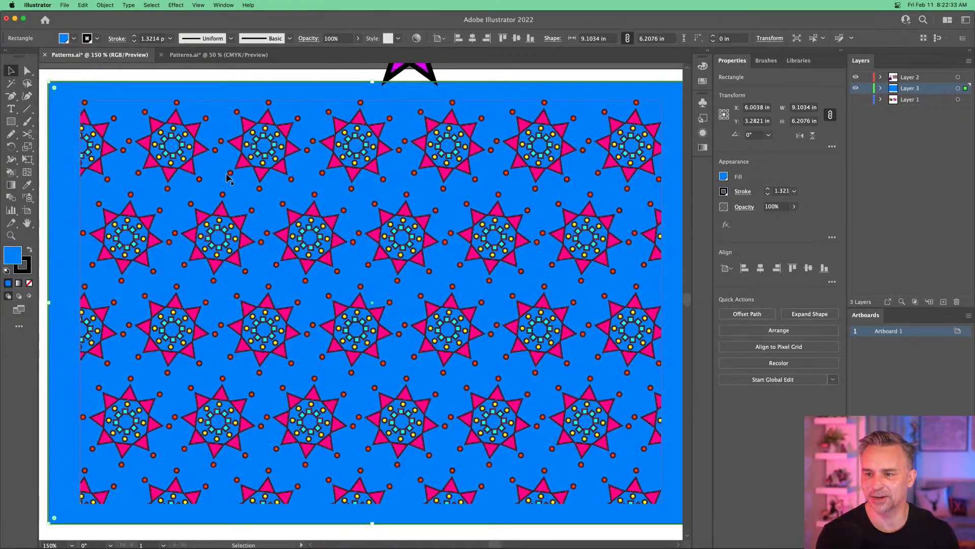
click(855, 88)
click(913, 78)
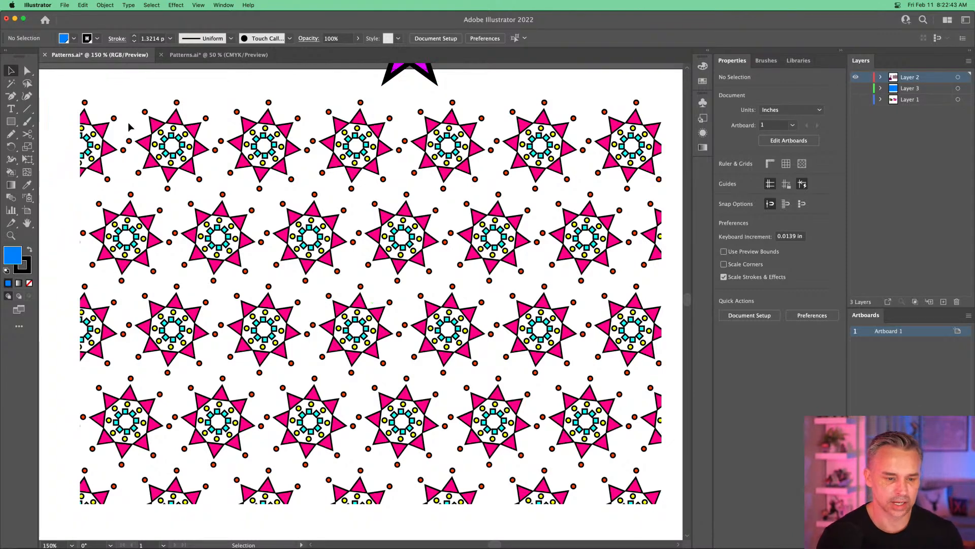
click(160, 131)
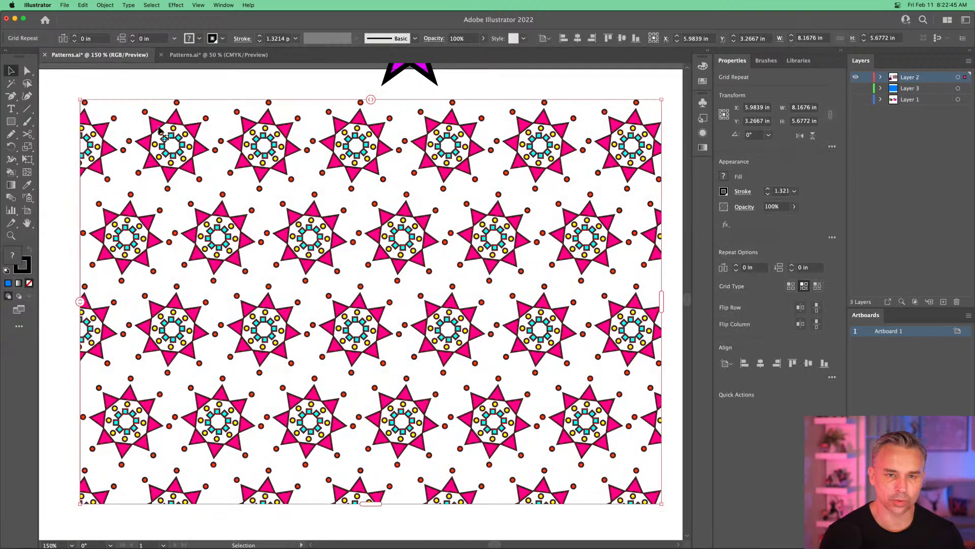
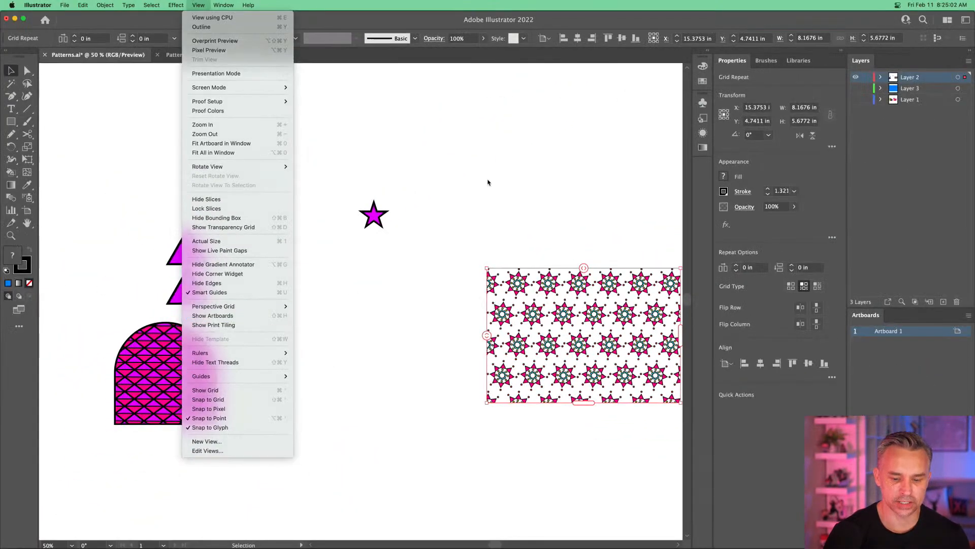
- Draw a blue circle about 1.36 in in diameter in the empty area between the arch and the grid pattern
click(488, 179)
click(488, 179)
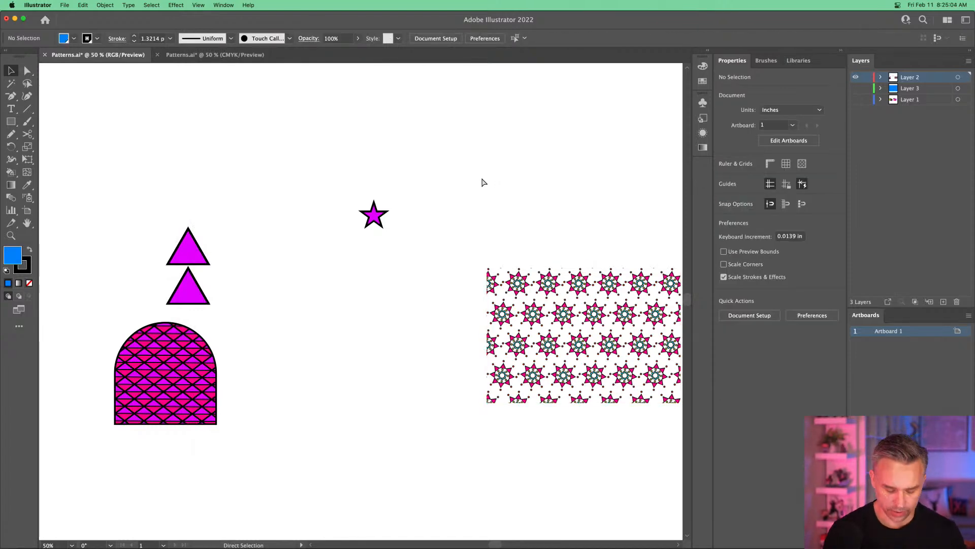
key(super+1)
scroll(333, 331, down, 5)
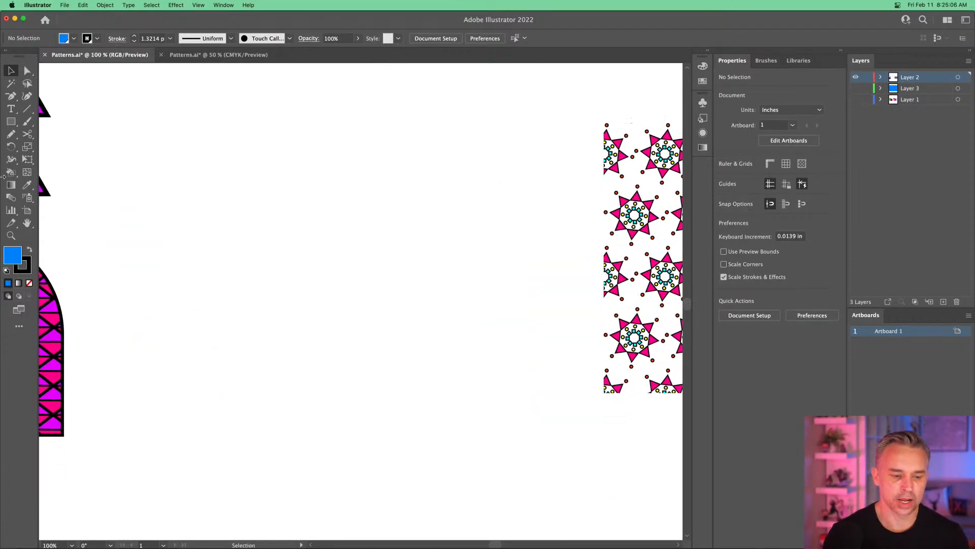
drag(9, 121, 51, 147)
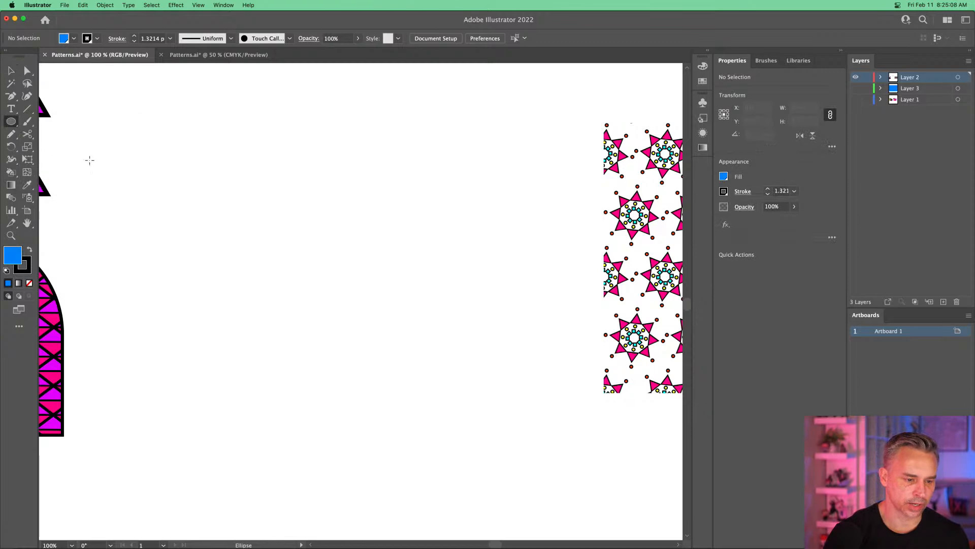
drag(134, 123, 199, 187)
key(v)
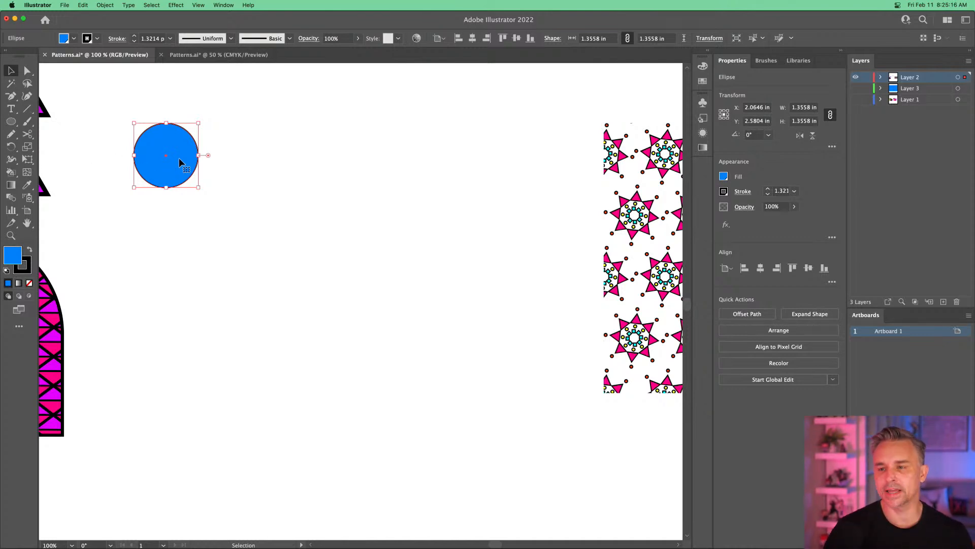
- Duplicate the blue circle to about X 9.59 in, Y 9.24 in, and shift the original slightly up and left
drag(178, 157, 492, 417)
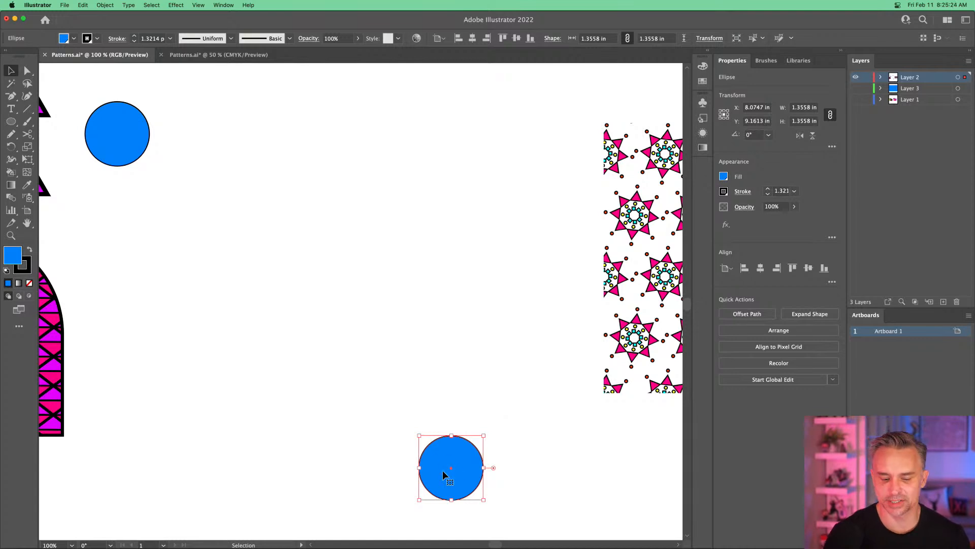
drag(431, 465, 478, 469)
drag(110, 146, 93, 136)
drag(489, 463, 504, 463)
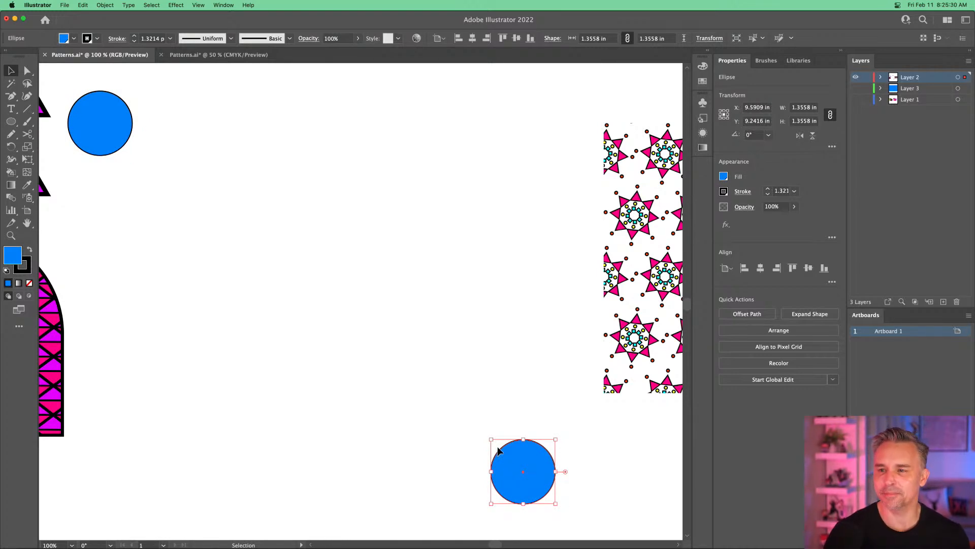
mouse_move(96, 135)
mouse_down()
mouse_move(93, 126)
mouse_move(106, 141)
mouse_up()
- Fill the lower-right circle with pink
click(491, 462)
click(496, 464)
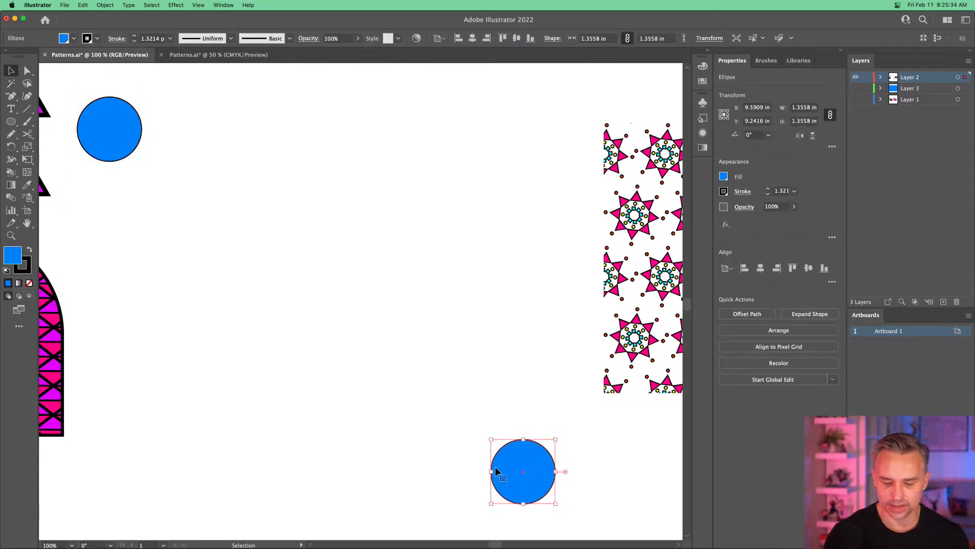
click(724, 177)
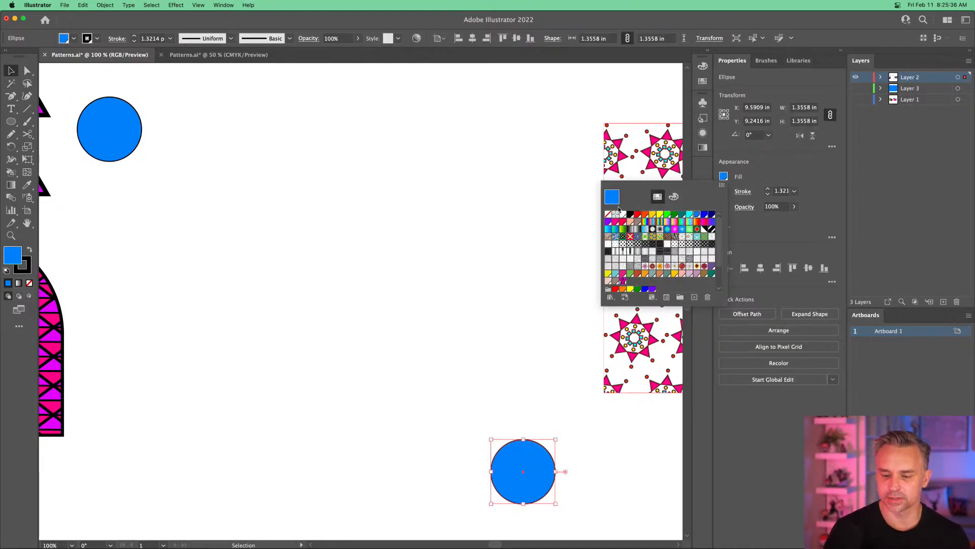
click(616, 224)
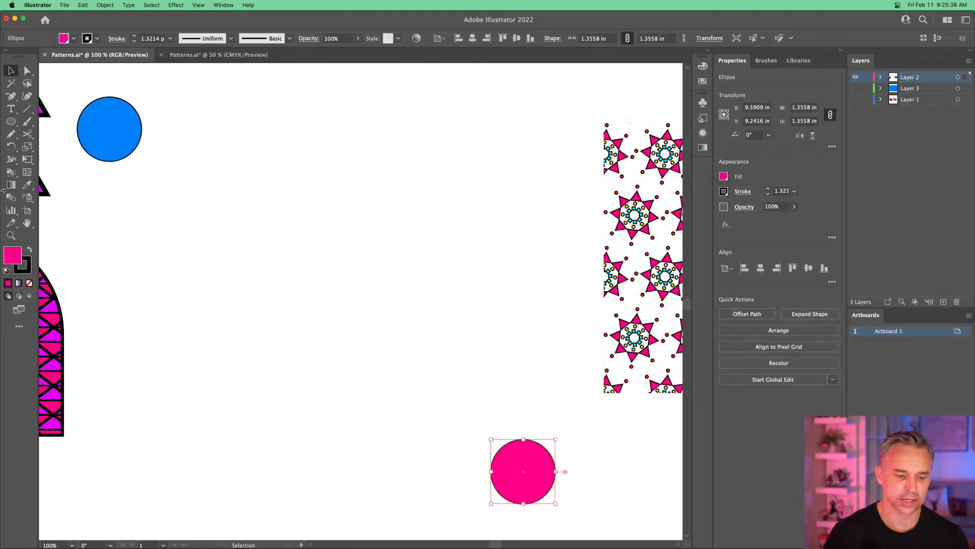
- Make three copies of the blue circle, staggered diagonally between the original and the pink circle
click(104, 143)
drag(105, 139, 455, 396)
drag(339, 383, 341, 302)
drag(228, 245, 258, 194)
- Fill the three middle circles with green, yellow and purple, going from the blue circle toward the pink one
click(702, 82)
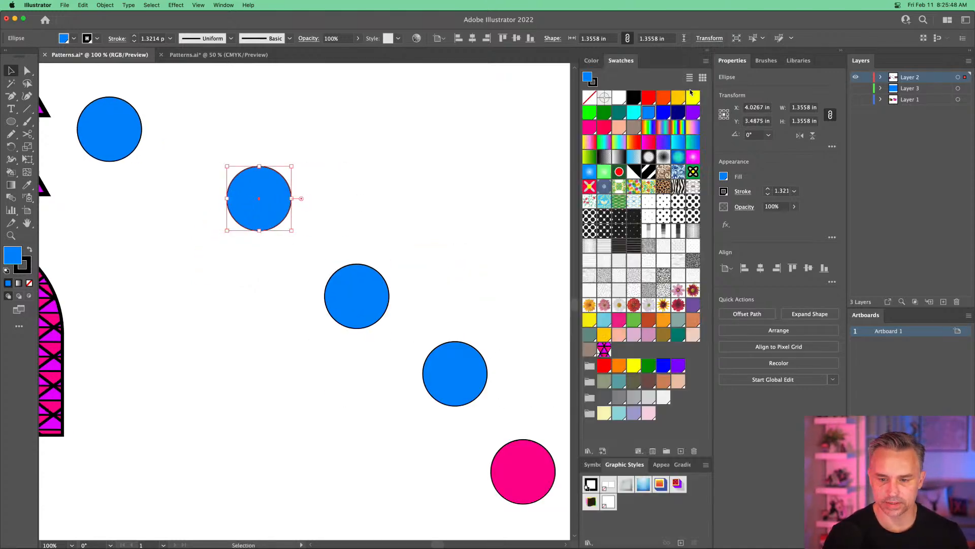
click(585, 114)
click(370, 293)
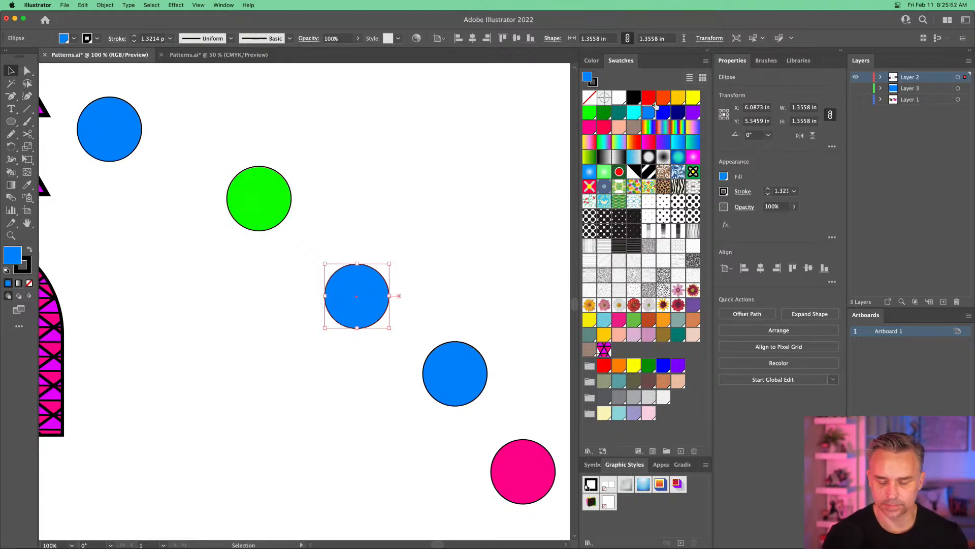
click(675, 98)
click(465, 358)
click(358, 288)
click(693, 97)
click(435, 374)
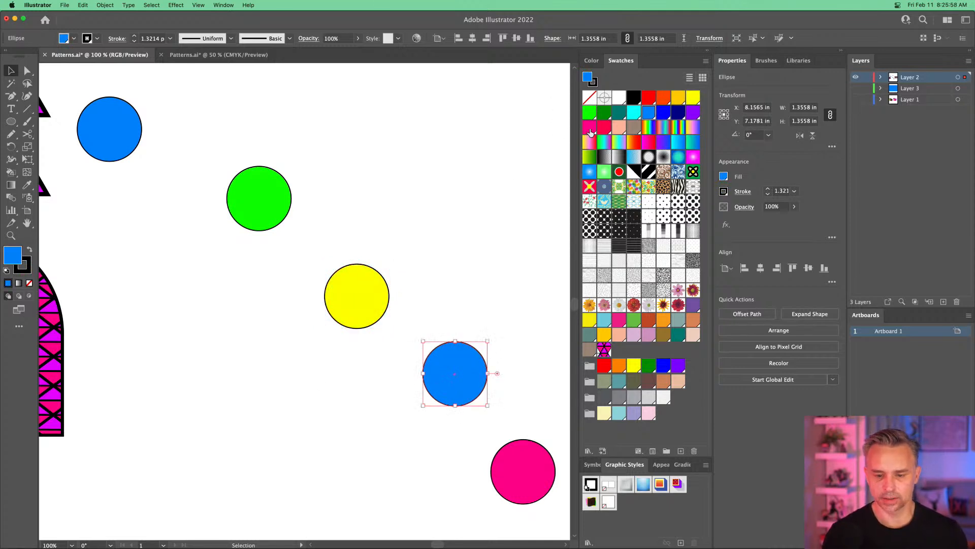
click(693, 113)
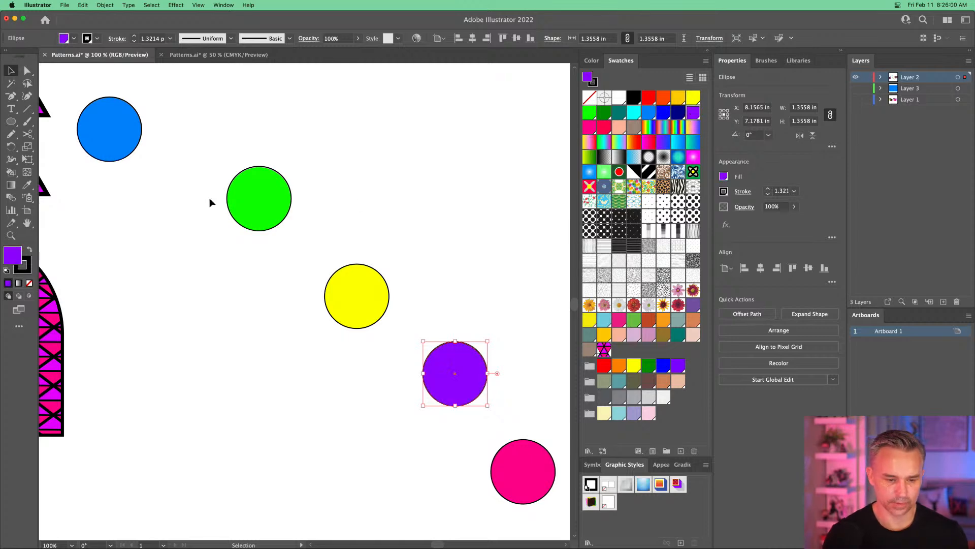
click(181, 234)
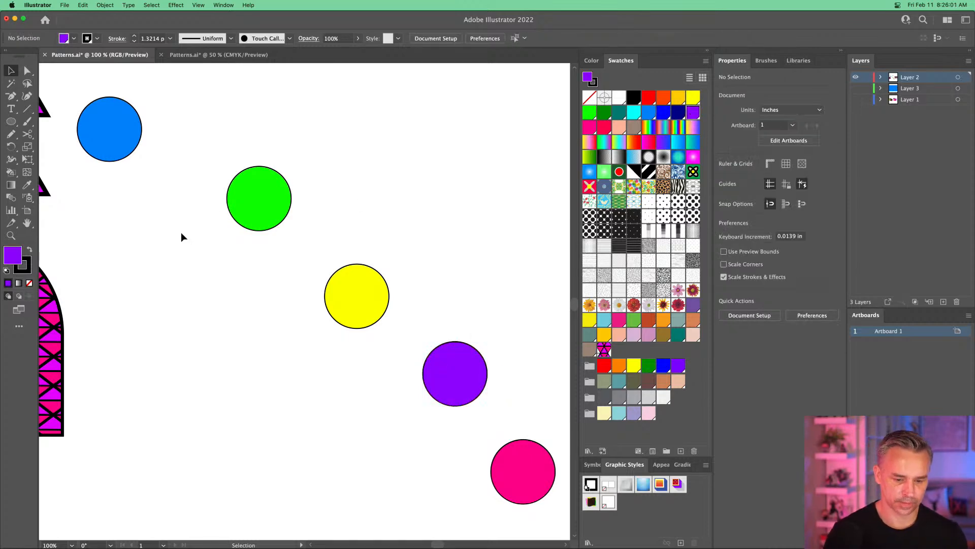
click(706, 51)
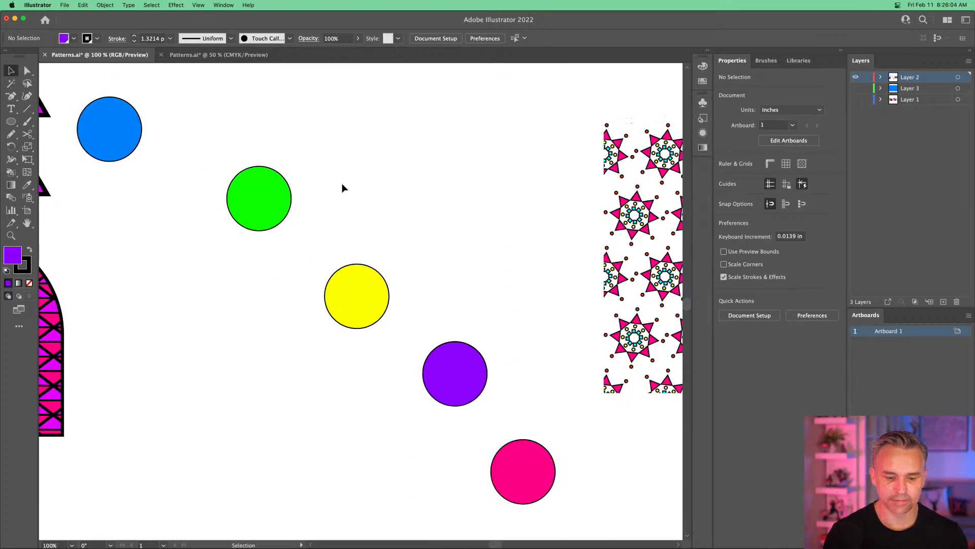
- Blend the five circles in order with the Blend tool, from blue through green, yellow and purple to pink
drag(96, 88, 549, 516)
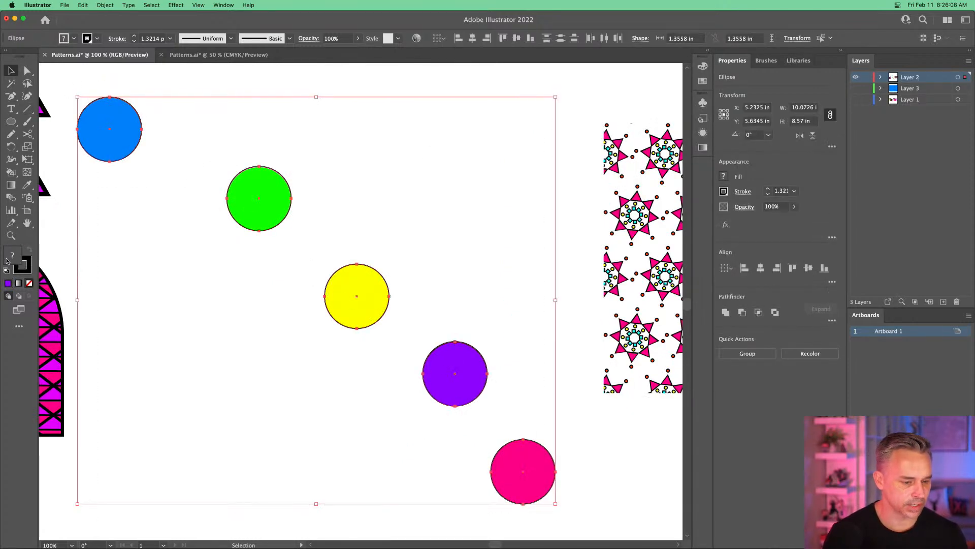
click(10, 198)
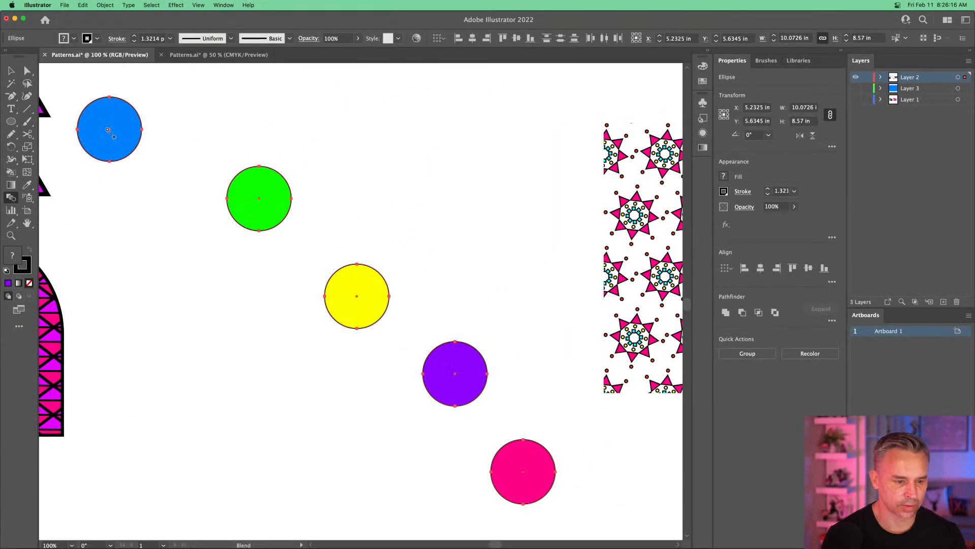
click(259, 201)
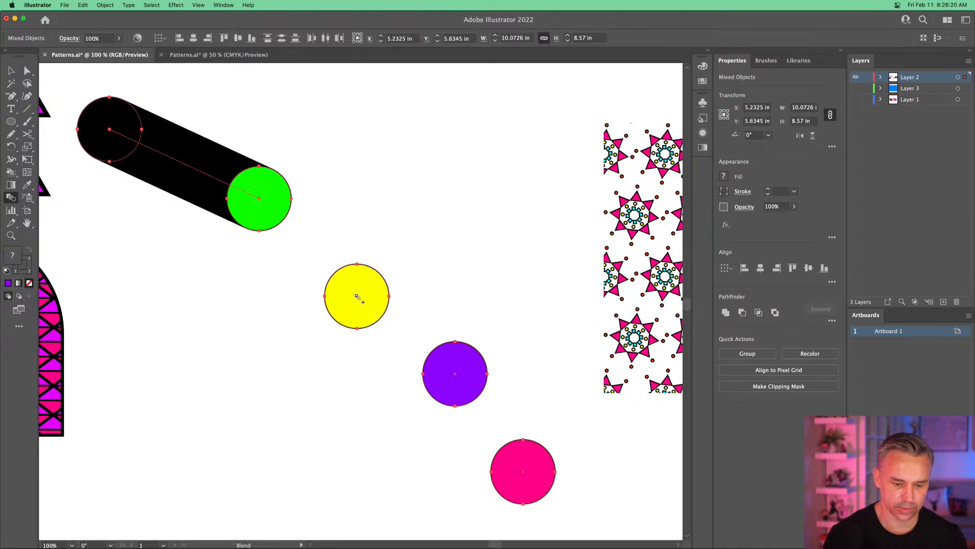
click(357, 297)
click(455, 375)
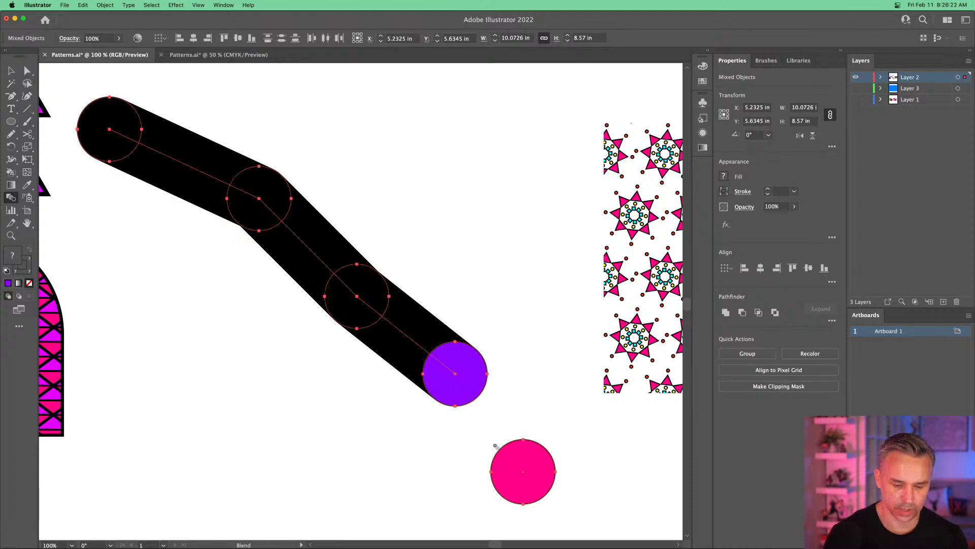
click(523, 472)
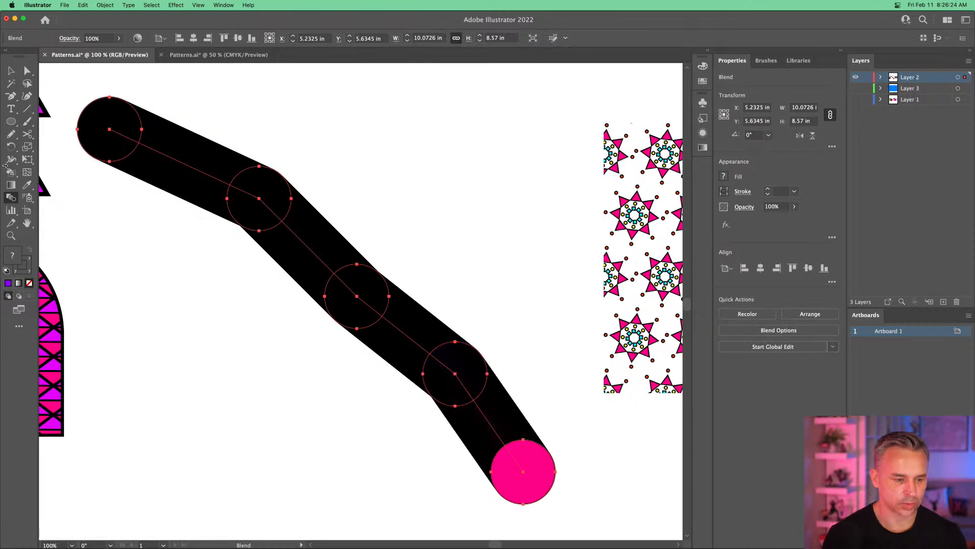
- Set the blend's spacing to Specified Steps with 50 steps and deselect it
double_click(9, 199)
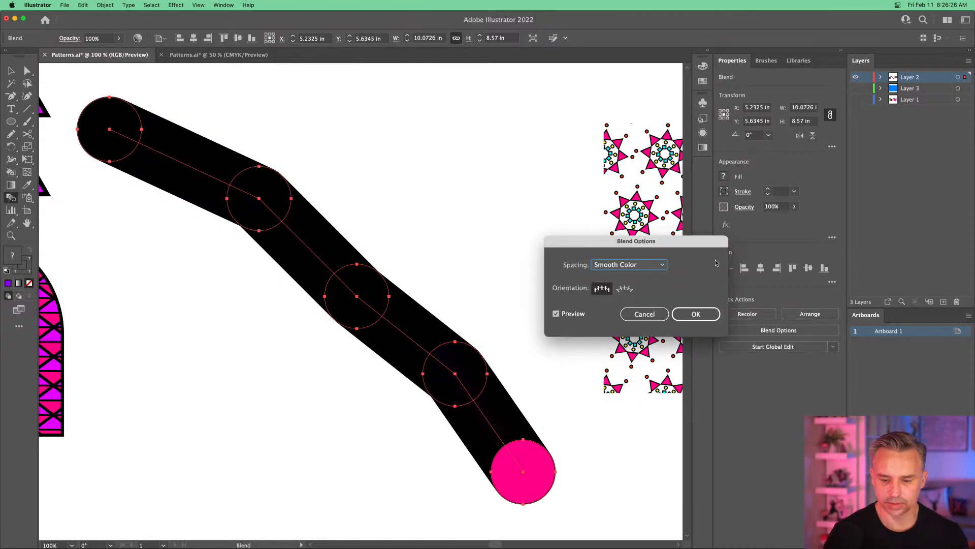
click(629, 265)
click(640, 288)
drag(660, 240, 221, 252)
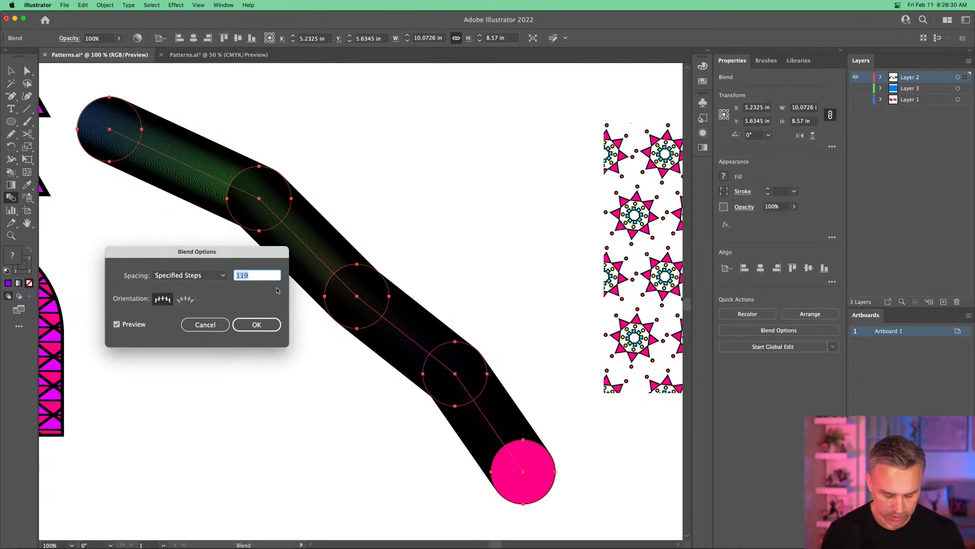
text(50)
key(Tab)
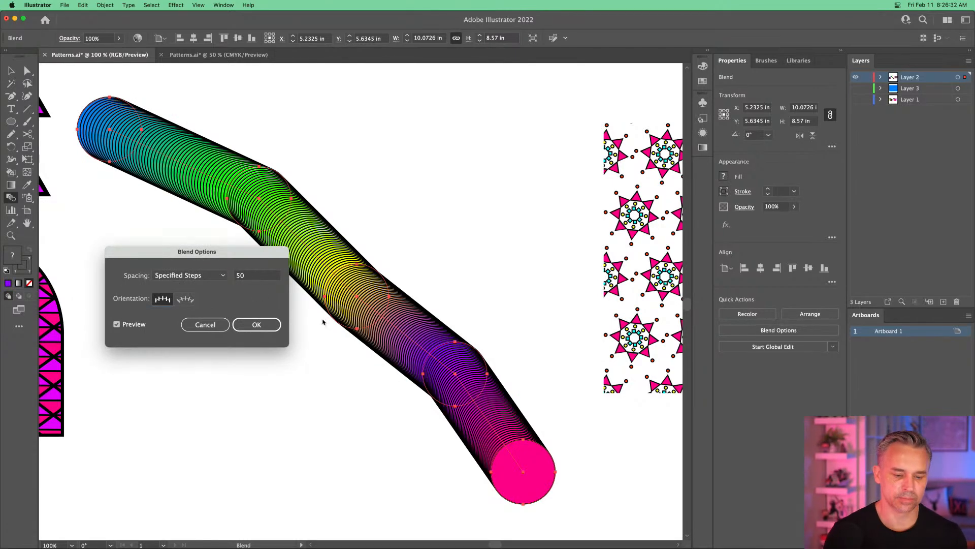
click(257, 324)
click(11, 71)
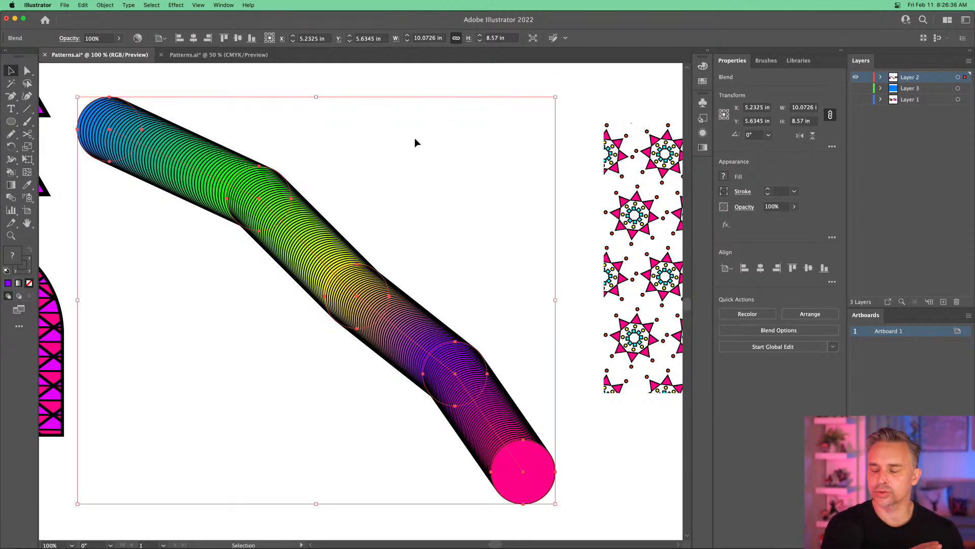
click(280, 87)
key(n)
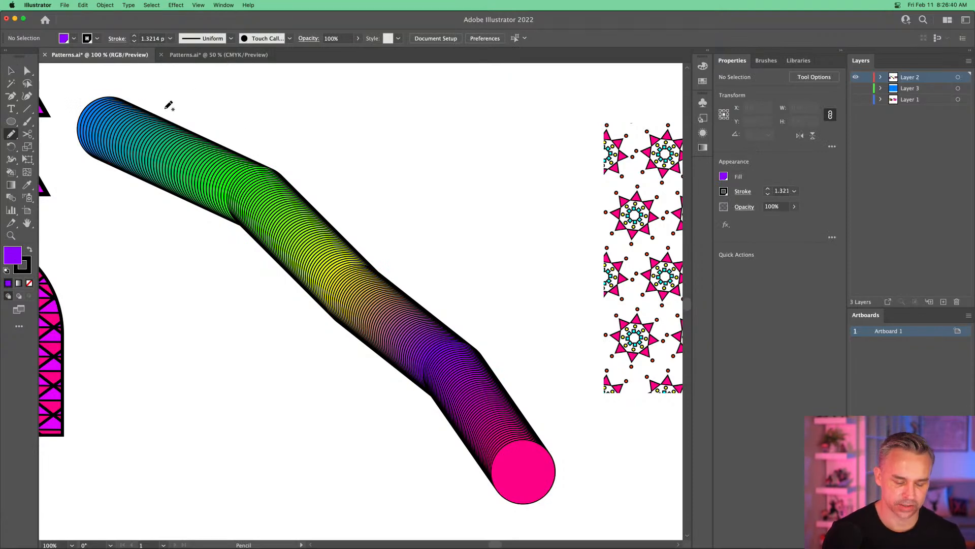
mouse_move(170, 104)
mouse_down()
mouse_move(231, 94)
mouse_move(349, 198)
mouse_move(355, 366)
mouse_move(585, 425)
mouse_move(78, 442)
mouse_move(198, 432)
mouse_up()
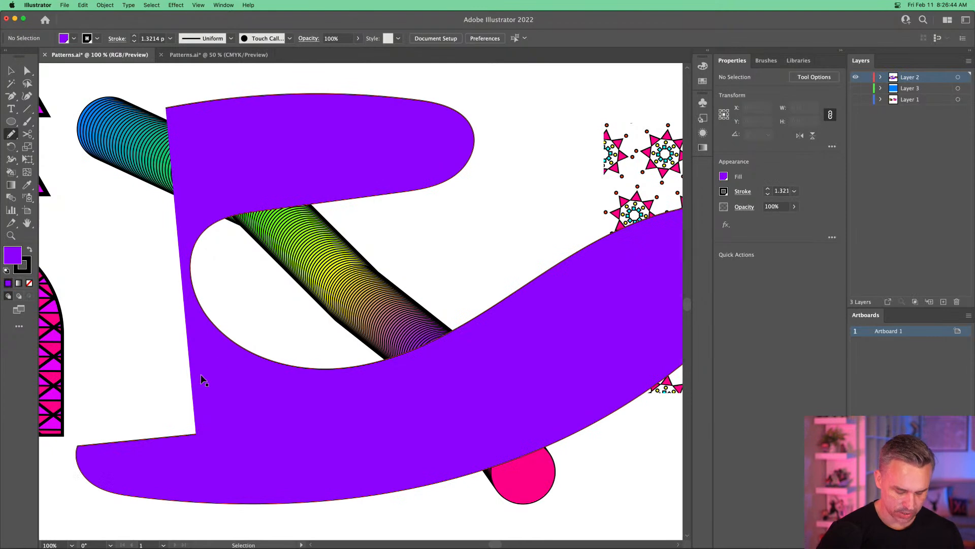
key(super+z)
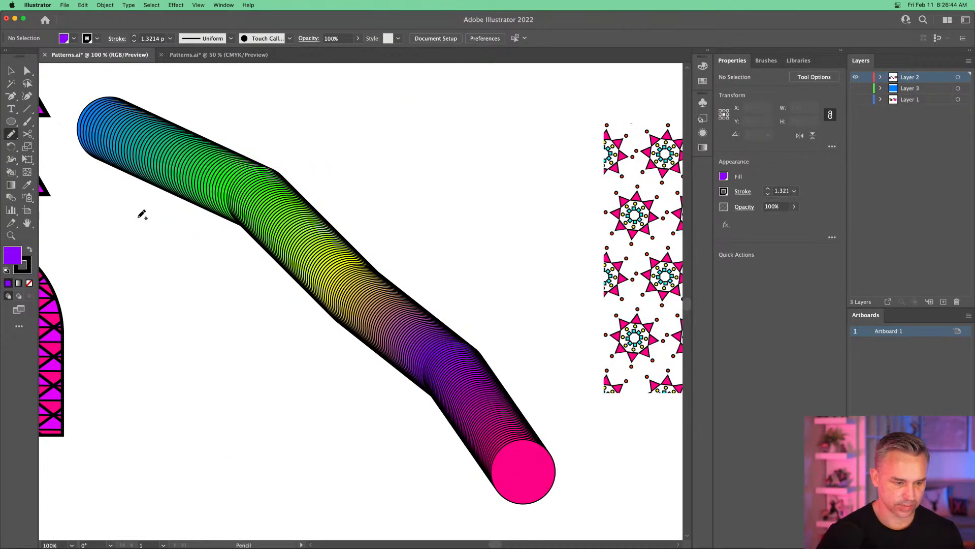
double_click(12, 255)
click(831, 241)
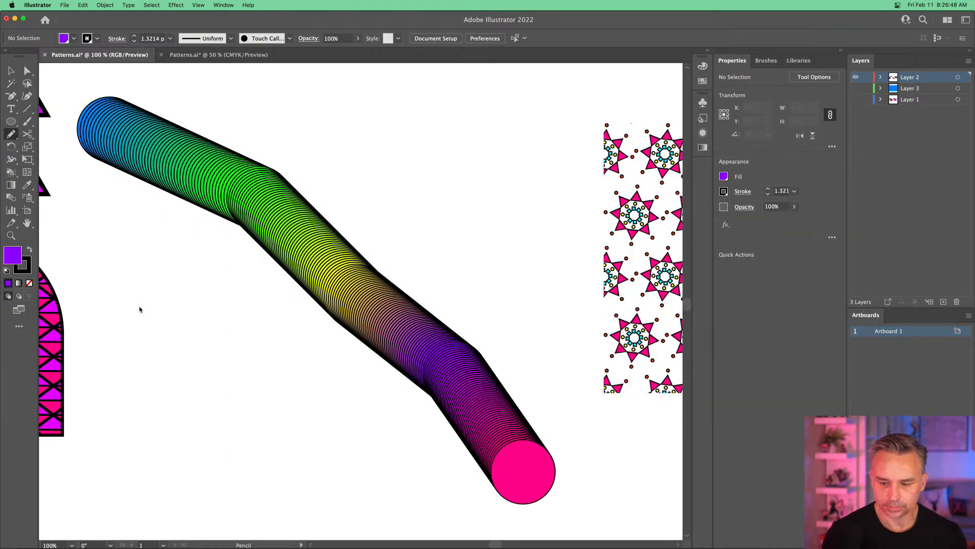
- Set the fill to none and draw a freehand Pencil path that winds across the blend and sweeps back in a large loop
click(28, 283)
mouse_move(133, 125)
mouse_down()
mouse_move(328, 106)
mouse_move(333, 169)
mouse_move(200, 260)
mouse_move(250, 328)
mouse_move(486, 202)
mouse_move(505, 130)
mouse_move(541, 157)
mouse_move(544, 212)
mouse_up()
key(super+z)
mouse_move(180, 124)
mouse_down()
mouse_move(307, 115)
mouse_move(242, 248)
mouse_move(414, 224)
mouse_move(570, 416)
mouse_move(272, 394)
mouse_move(200, 306)
mouse_up()
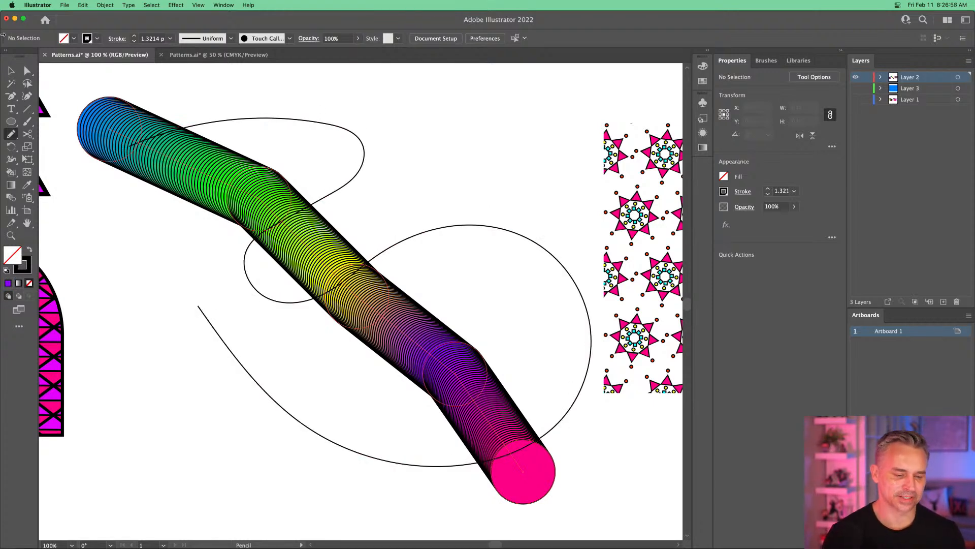
- Replace the blend's spine with the winding pencil path
click(11, 71)
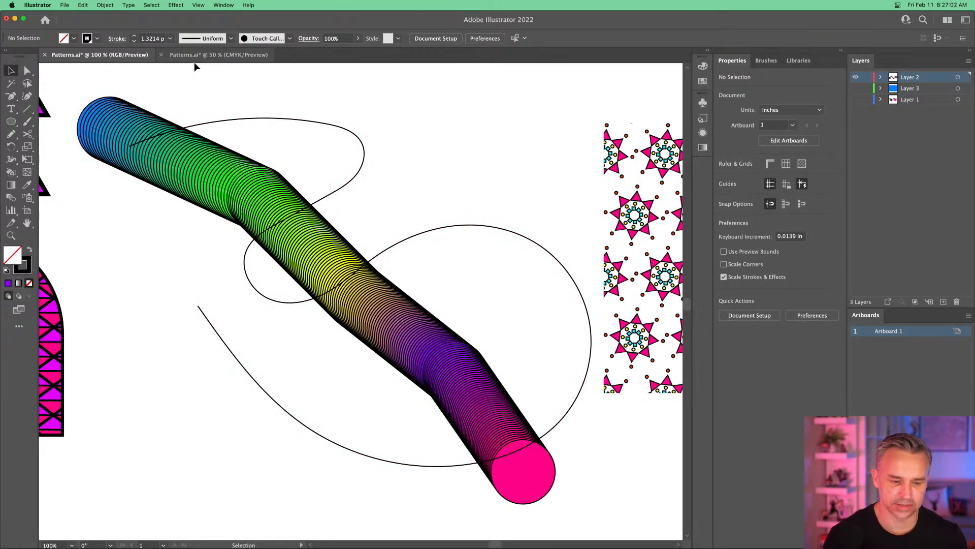
drag(181, 89, 486, 409)
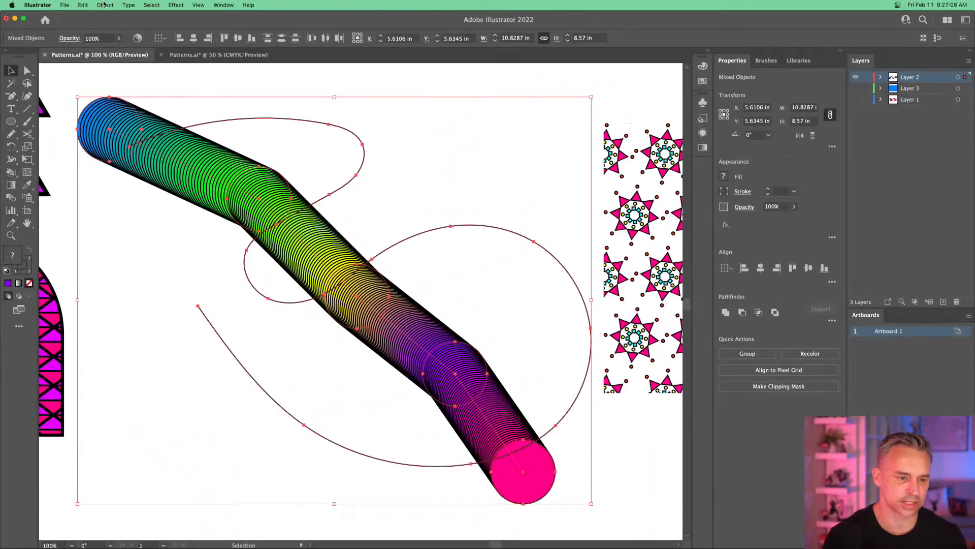
click(105, 5)
mouse_move(110, 264)
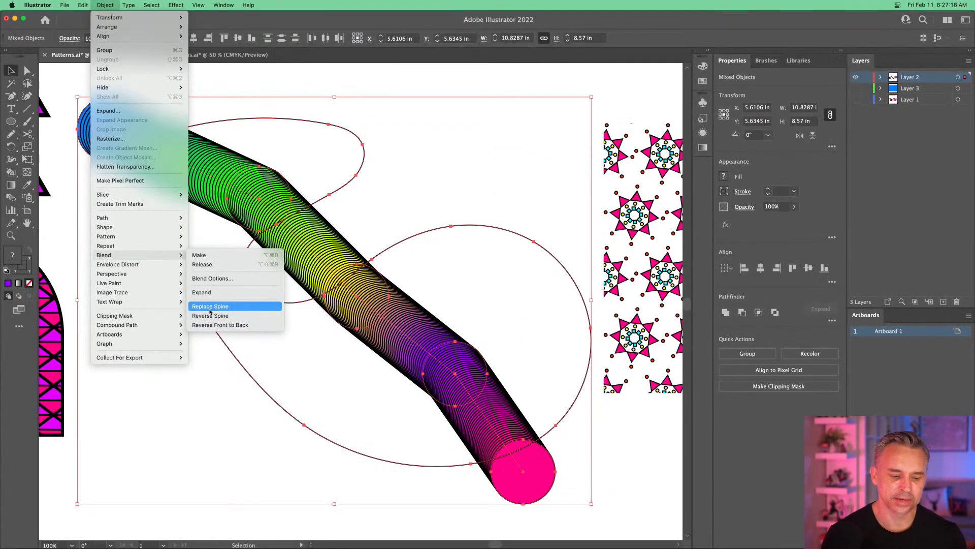
click(210, 306)
- Scale the curved blend down to about 3.71 by 2.87 in and move it toward the artboard's upper-left area
drag(283, 288, 251, 291)
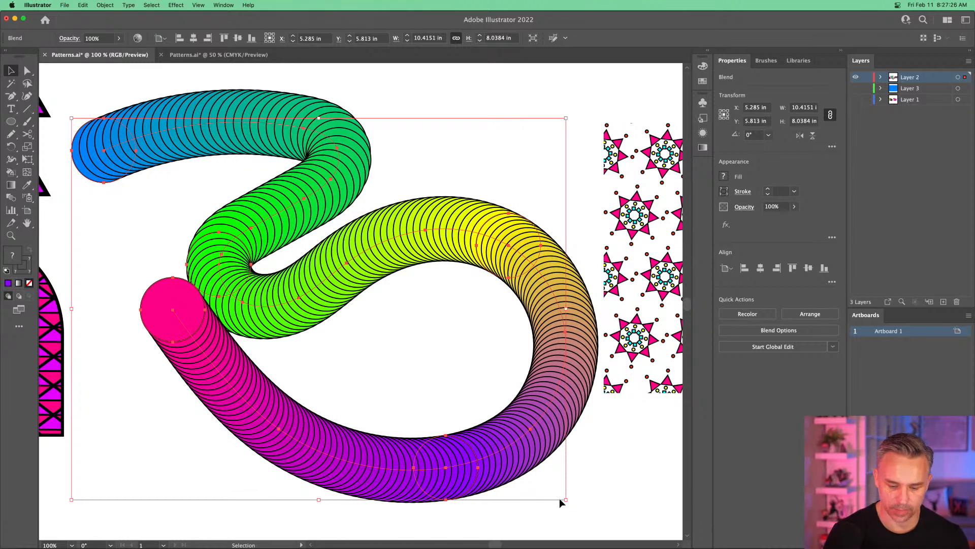
drag(565, 501, 321, 310)
drag(163, 195, 236, 222)
key(super+equal)
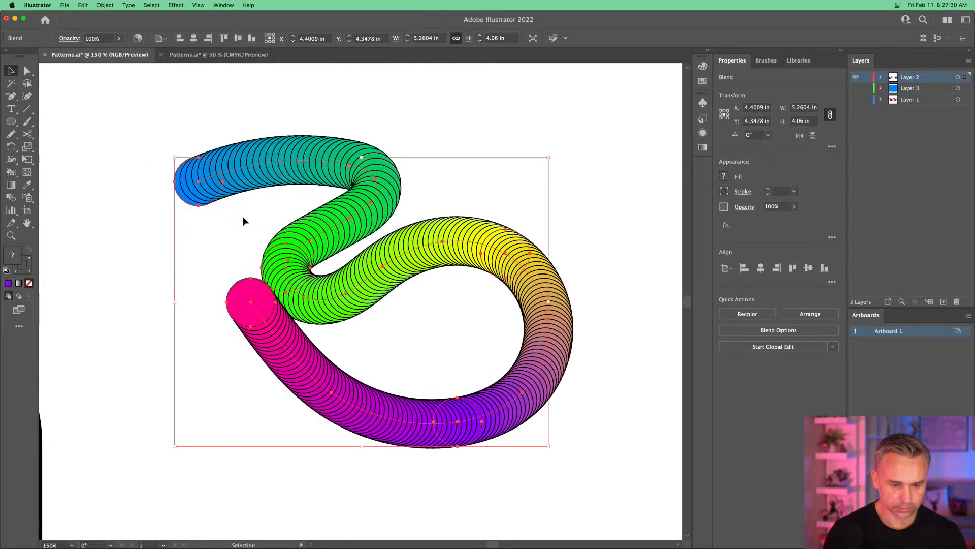
drag(220, 176, 163, 142)
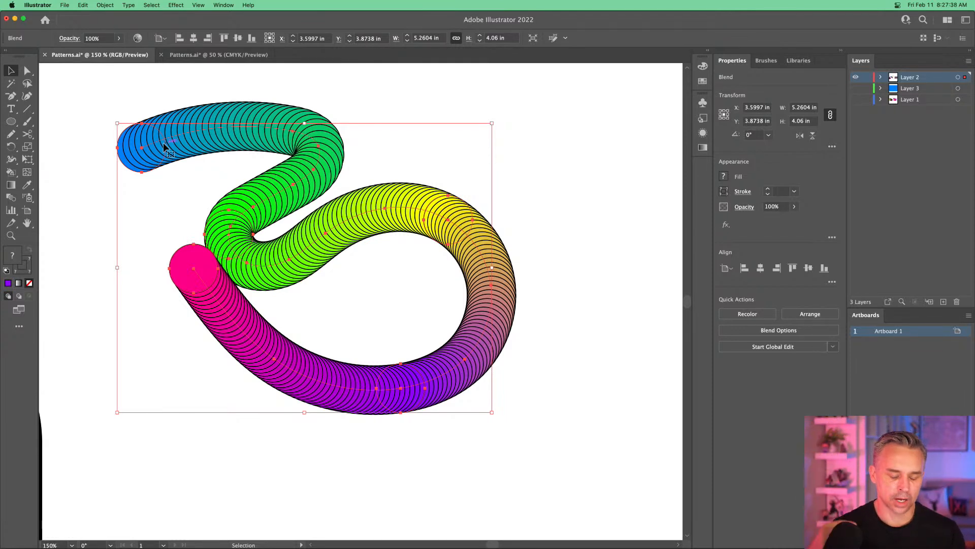
drag(203, 282, 146, 246)
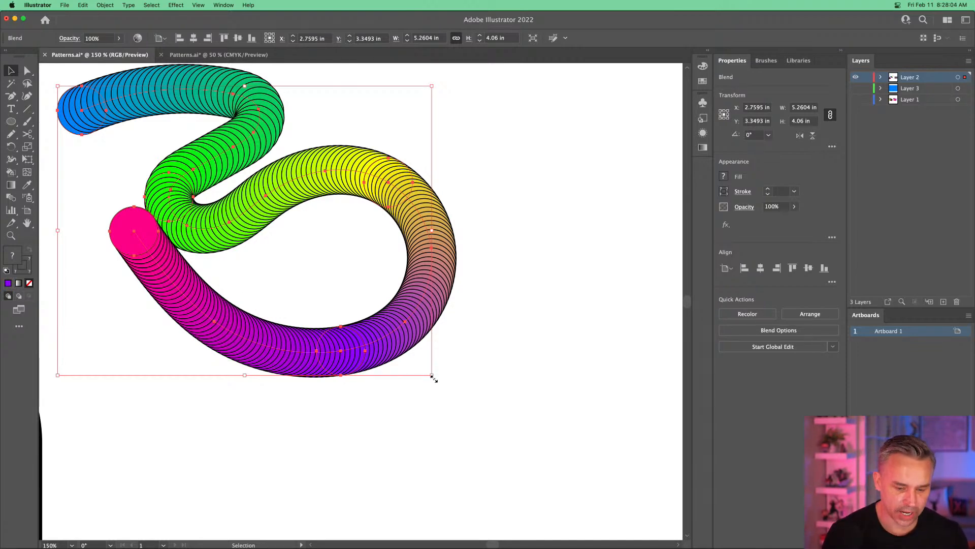
drag(431, 375, 322, 307)
- Duplicate the blend beside the original, expand the copy and move it to about X 6.52 in, Y 3.08 in
drag(162, 184, 423, 190)
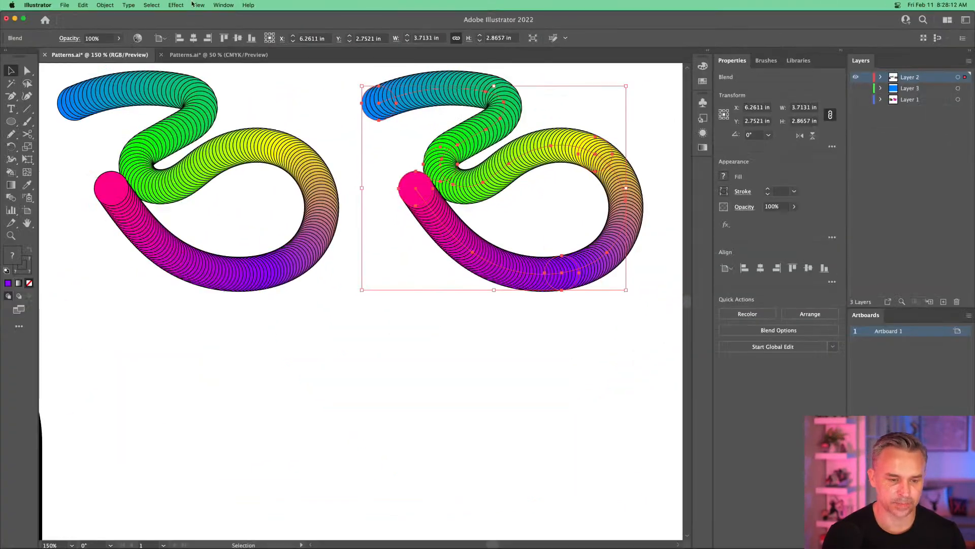
click(105, 5)
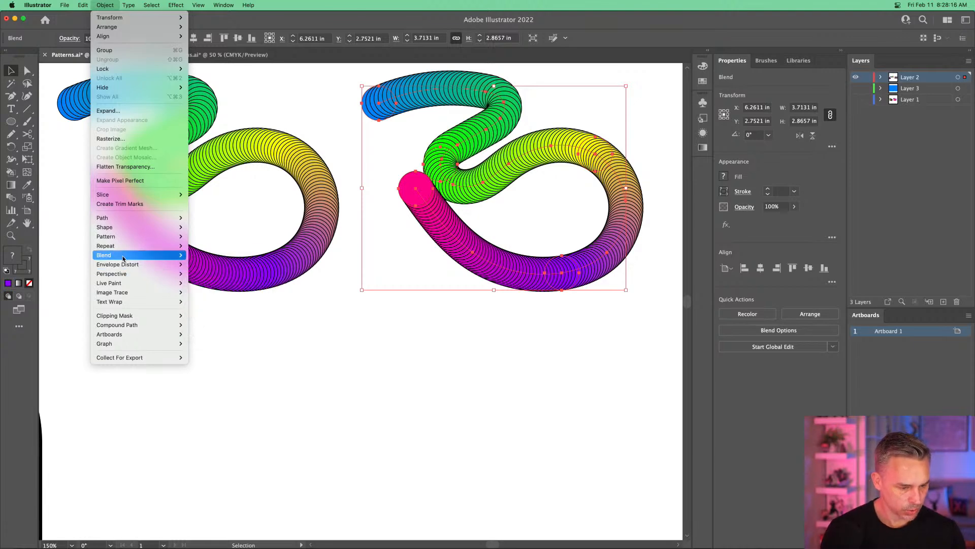
mouse_move(157, 258)
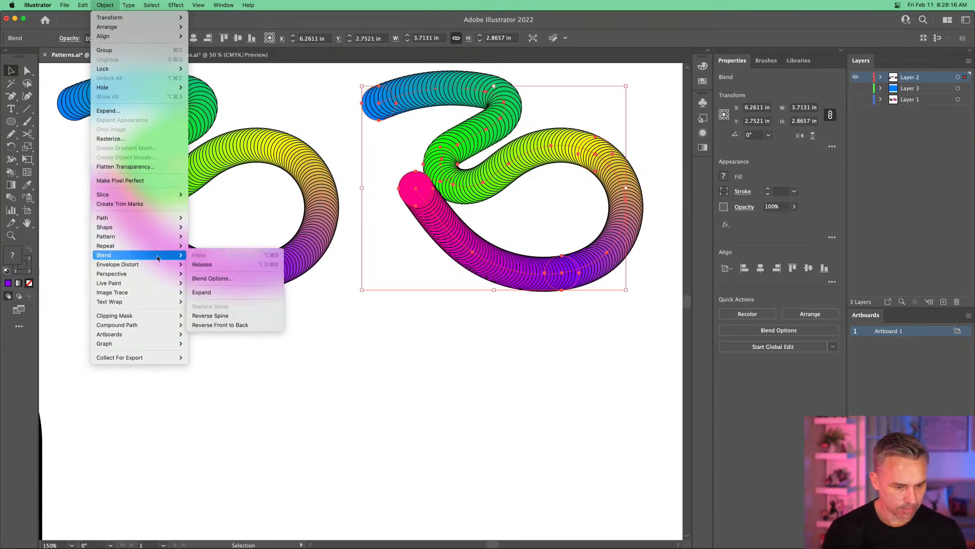
click(249, 296)
drag(565, 150, 577, 180)
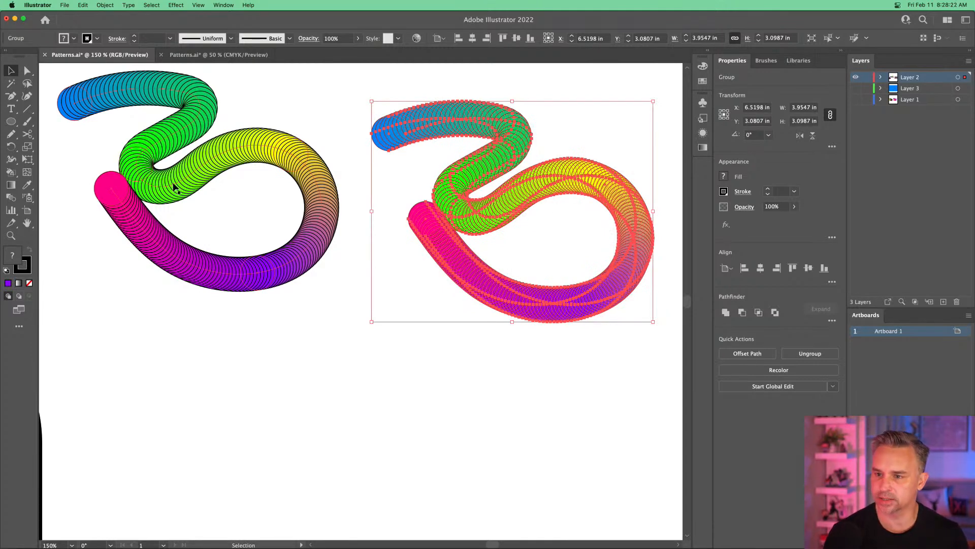
click(487, 80)
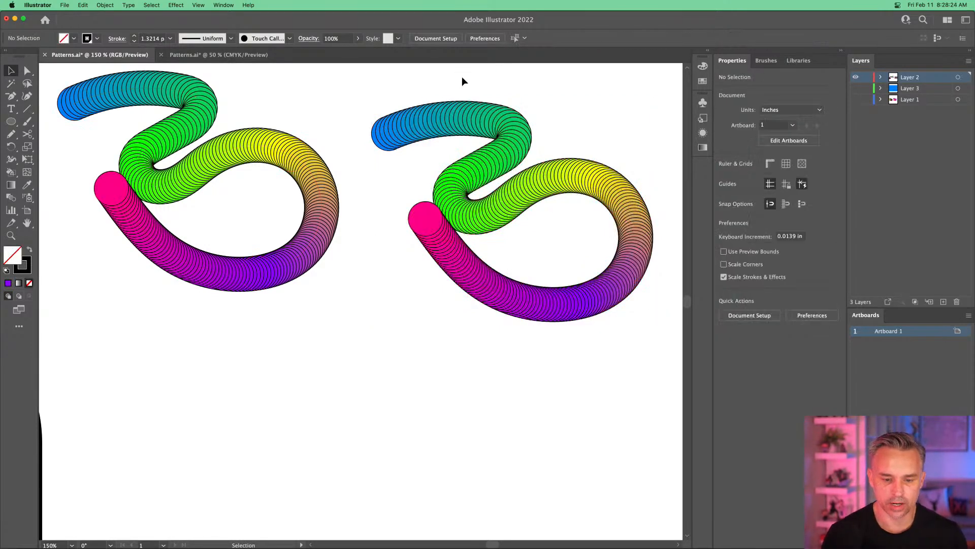
- Ungroup the expanded blend copy into individual circles
click(496, 116)
right_click(429, 109)
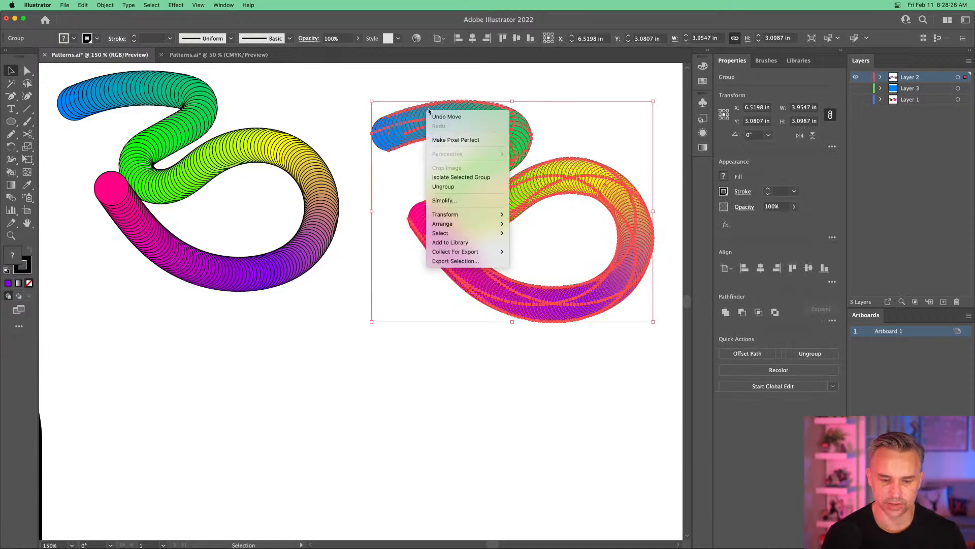
click(460, 188)
click(350, 103)
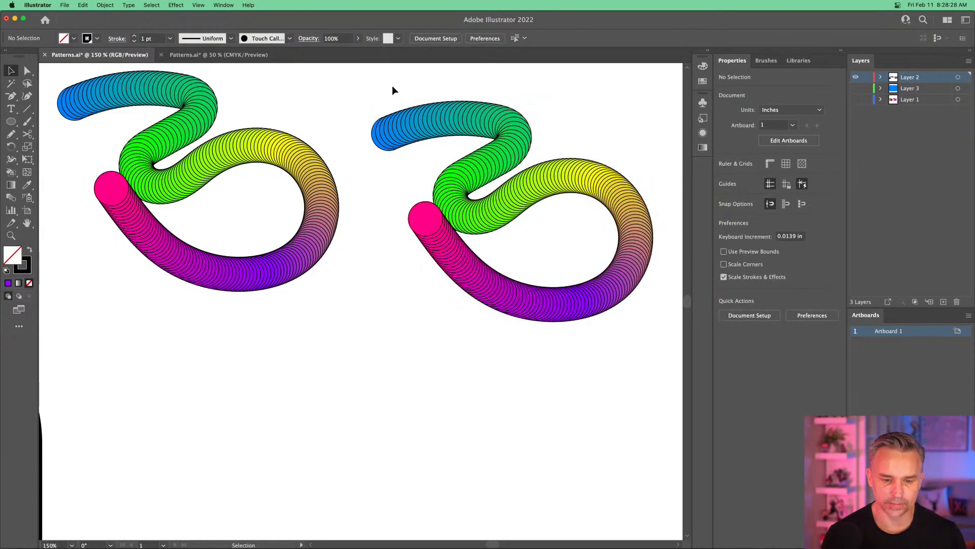
click(488, 122)
click(411, 86)
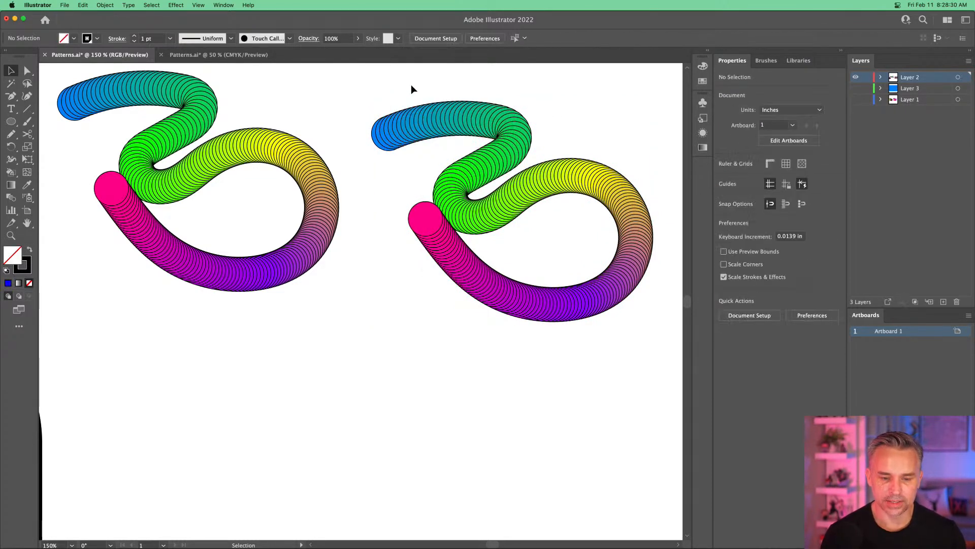
- Fill the circles along the upper blue-to-green stretch of the expanded copy with the cyan swatch
click(707, 52)
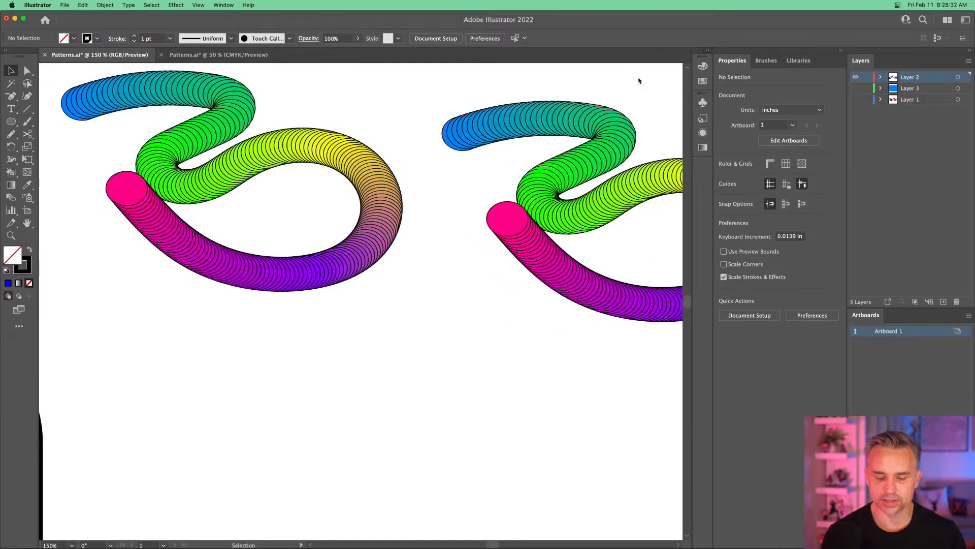
drag(371, 94, 229, 121)
key(super+equal)
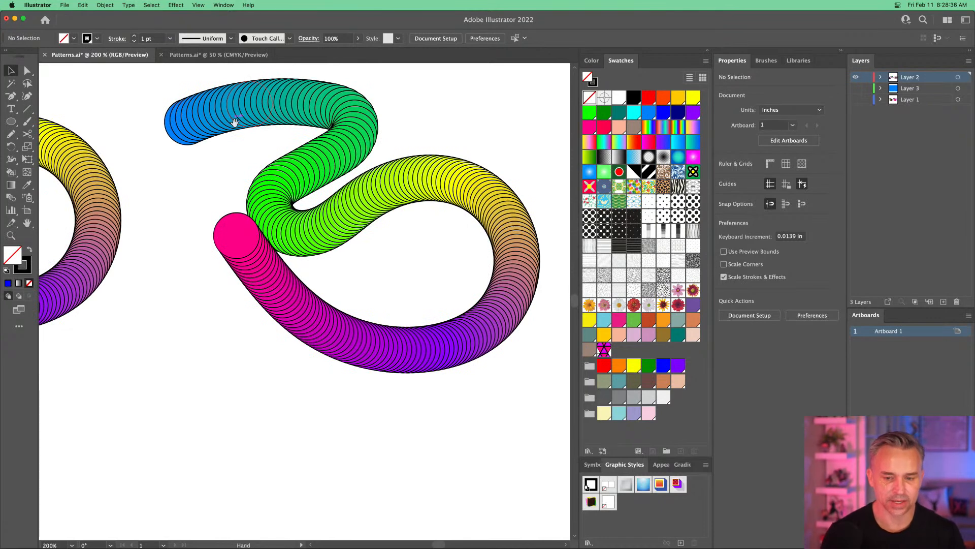
scroll(254, 147, up, 3)
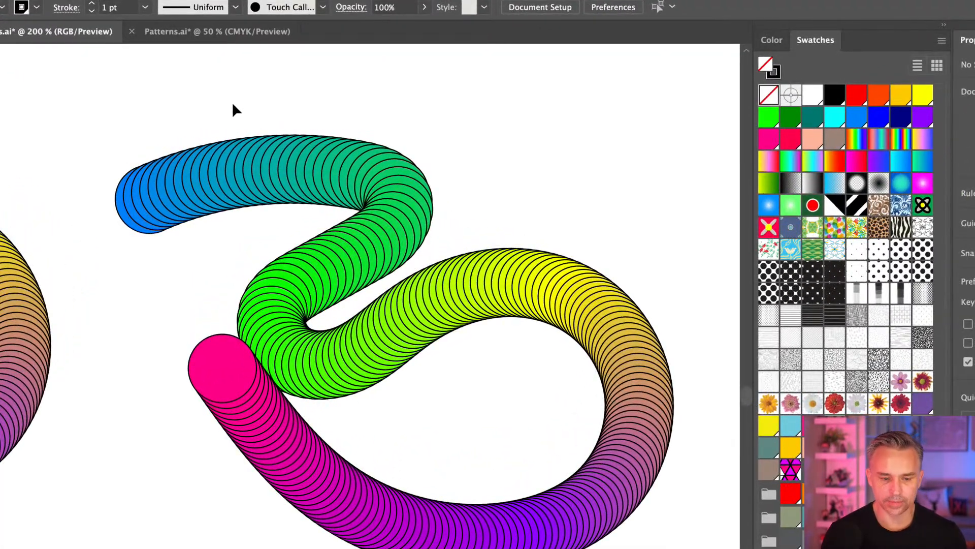
drag(240, 103, 362, 160)
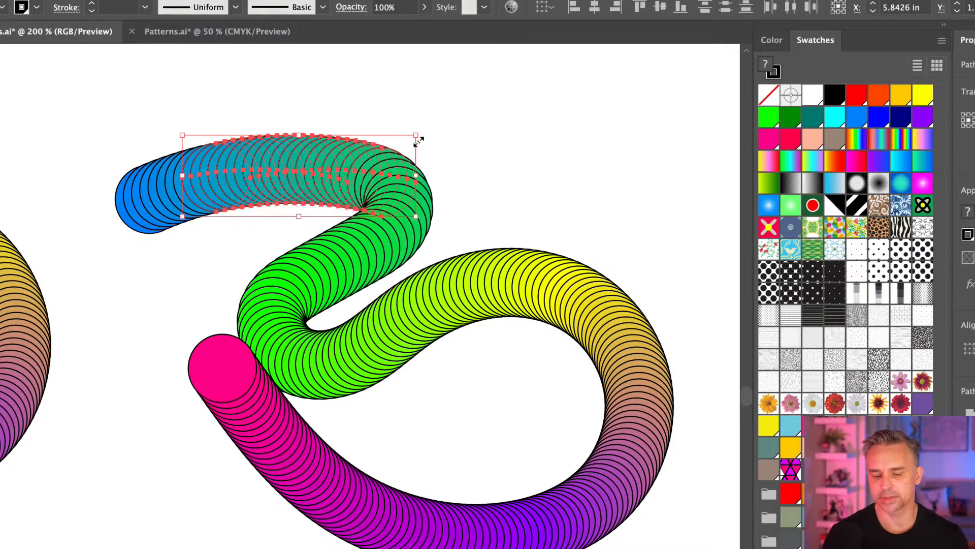
click(835, 116)
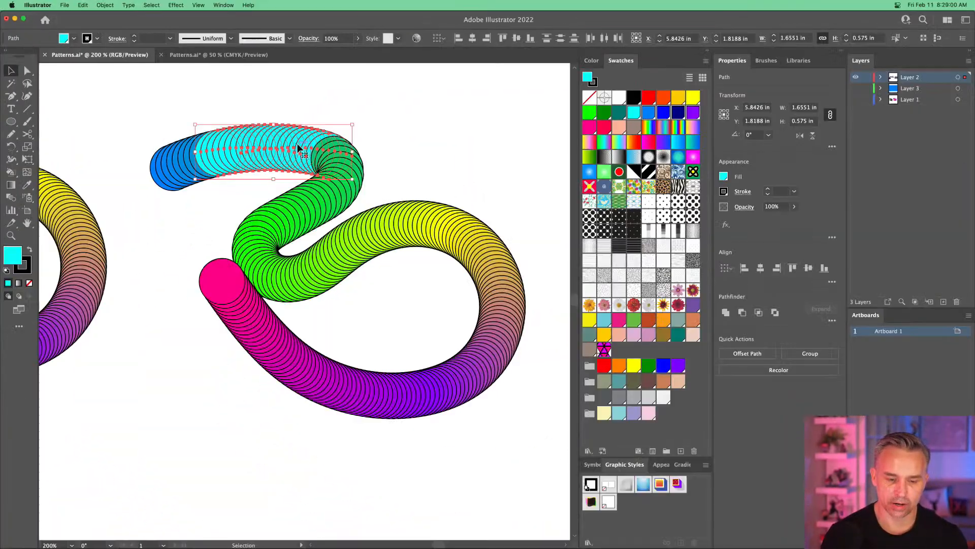
- Randomly recolour the cyan circles along the upper stretch with the RandomSwatchesFill script, using the cyan-through-purple swatches, and deselect them
click(65, 5)
mouse_move(109, 208)
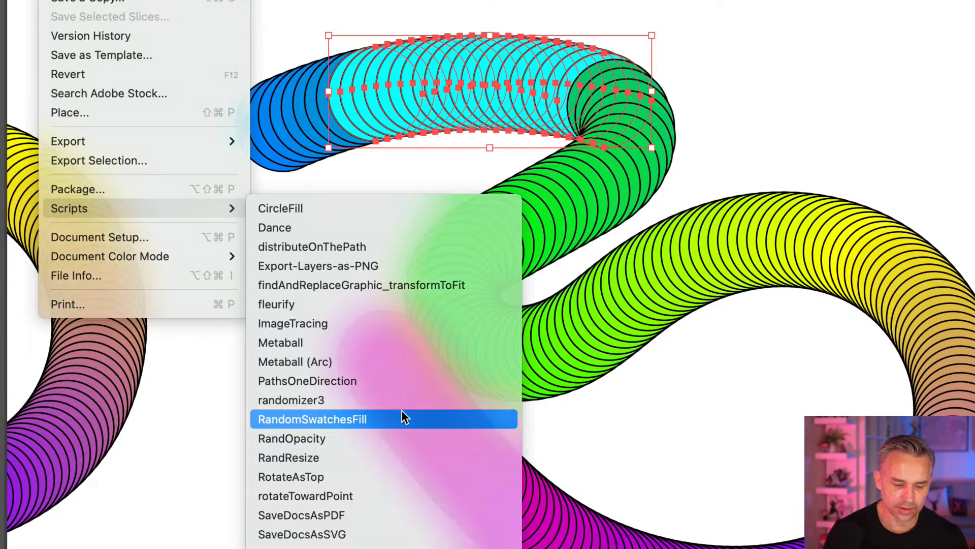
click(402, 413)
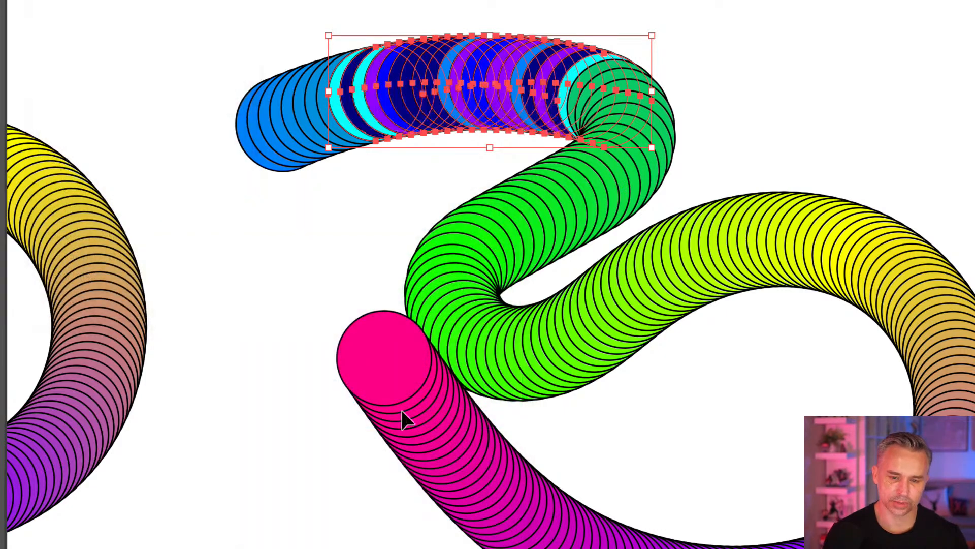
click(378, 173)
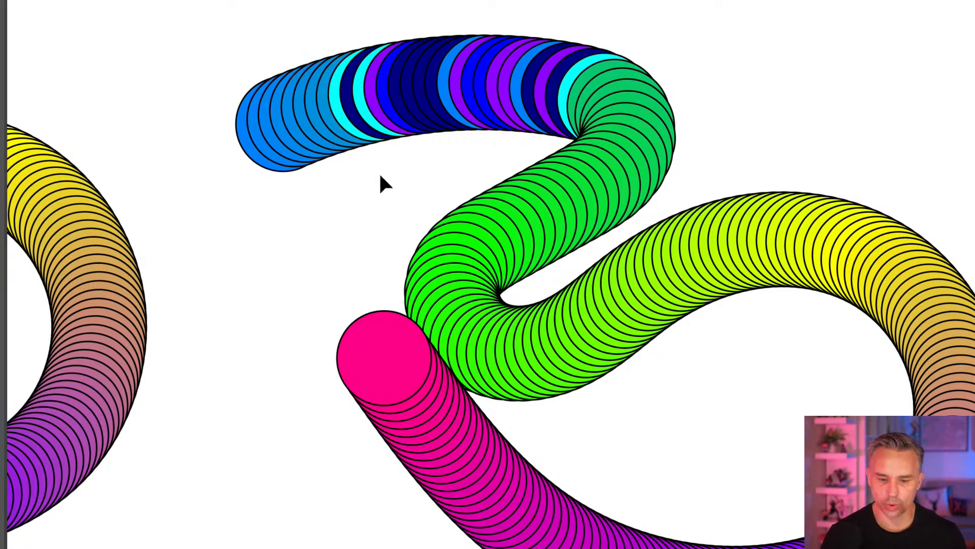
- Select the circles along the green diagonal stretch of the expanded copy and fill them with the bright green swatch
click(560, 226)
scroll(561, 227, down, 8)
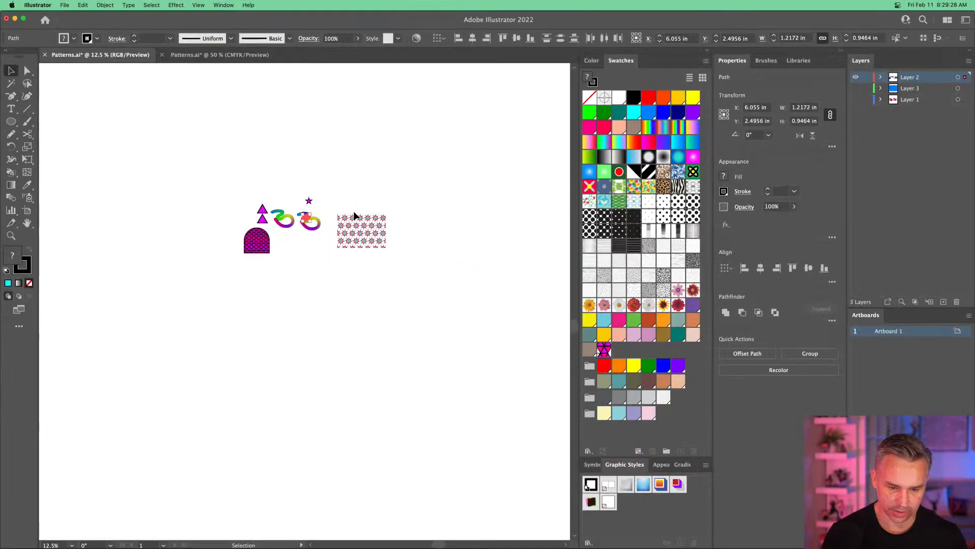
scroll(355, 216, up, 15)
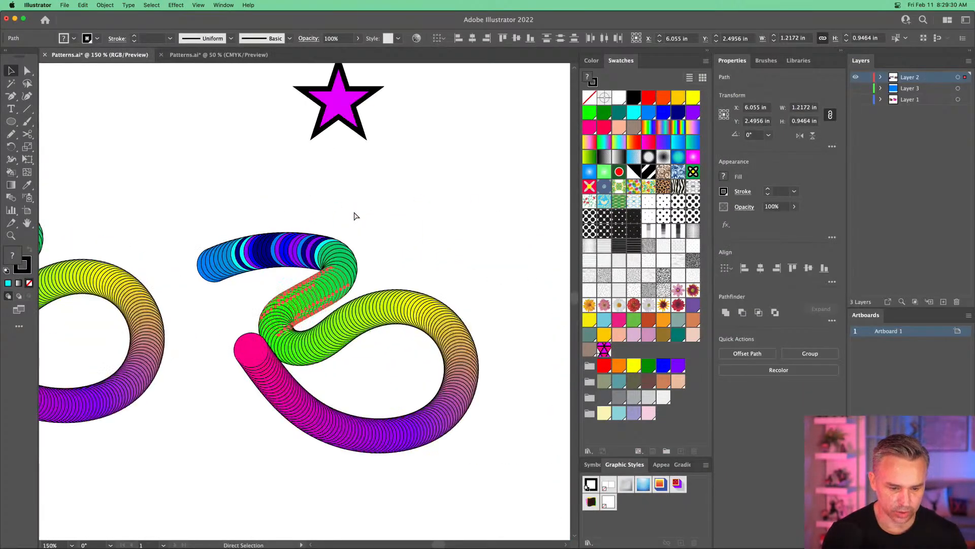
key(v)
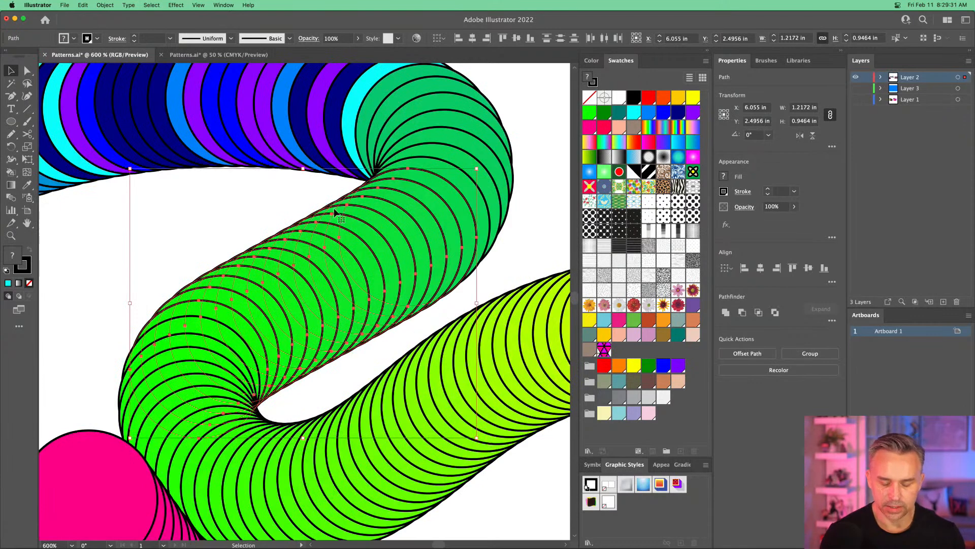
click(589, 113)
click(691, 98)
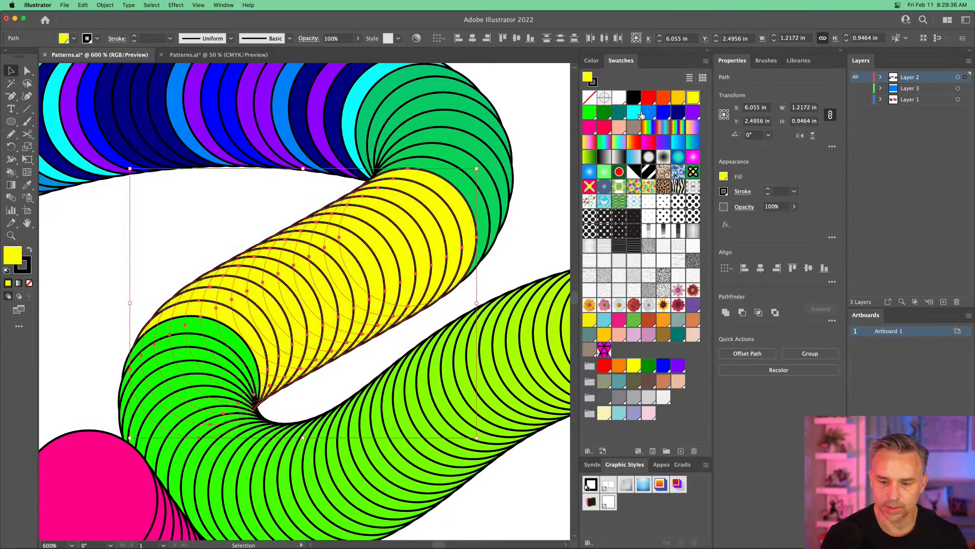
click(588, 113)
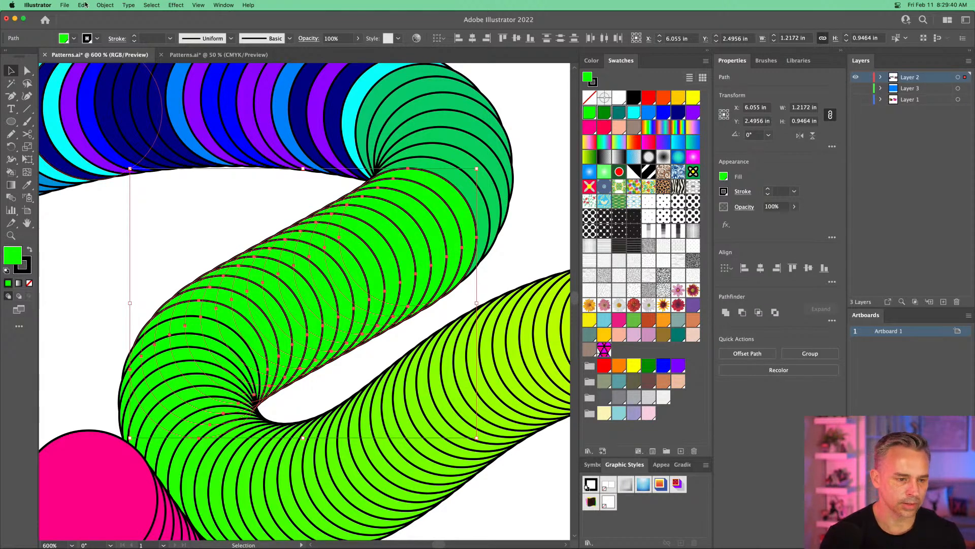
- Run the RandomSwatchesFill script on the diagonal stretch with the bright-green-through-cyan swatches, and deselect the circles
click(85, 5)
mouse_move(65, 5)
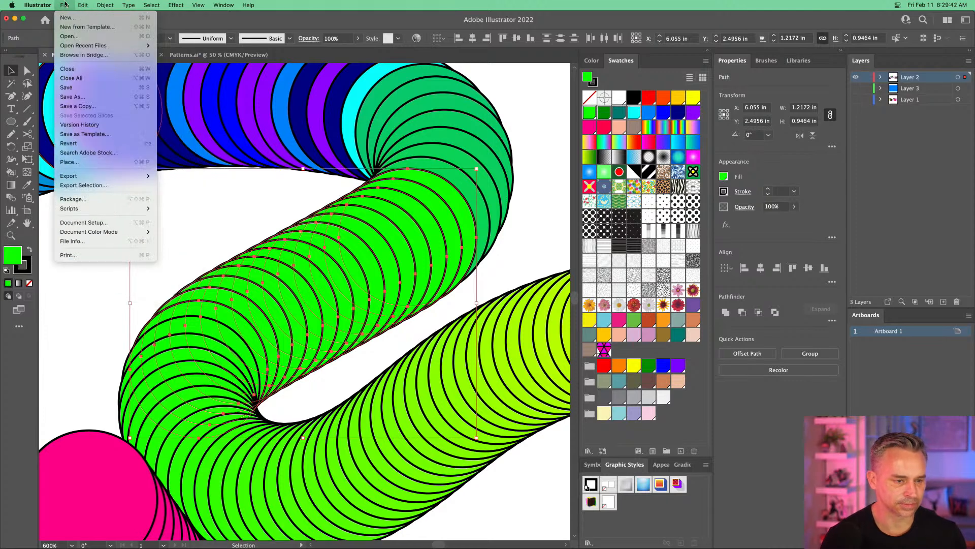
mouse_move(90, 208)
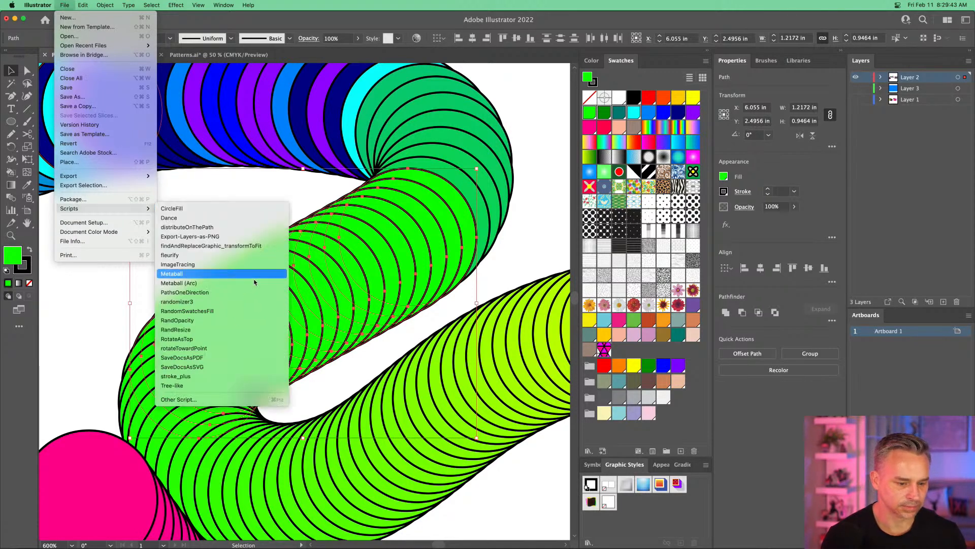
click(227, 315)
click(57, 275)
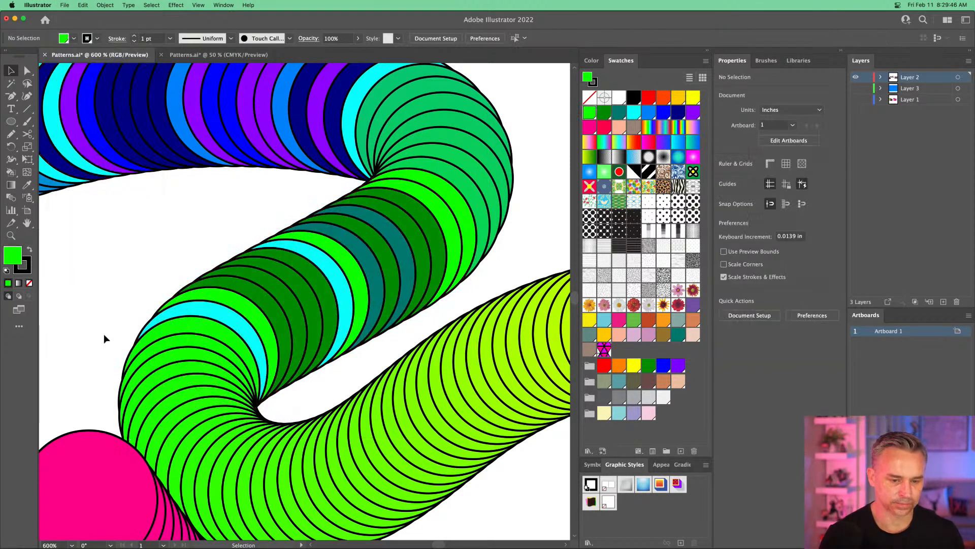
- Fill the circles along the lower green bend with the amber swatch and randomise them with RandomSwatchesFill, using the amber-through-cyan swatches
scroll(203, 355, down, 5)
scroll(204, 355, right, 4)
drag(252, 392, 153, 313)
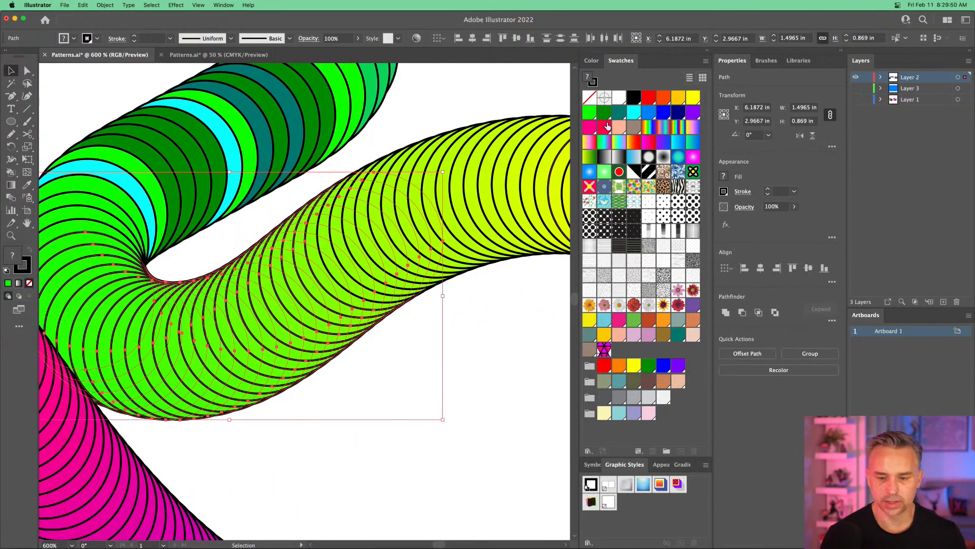
click(678, 97)
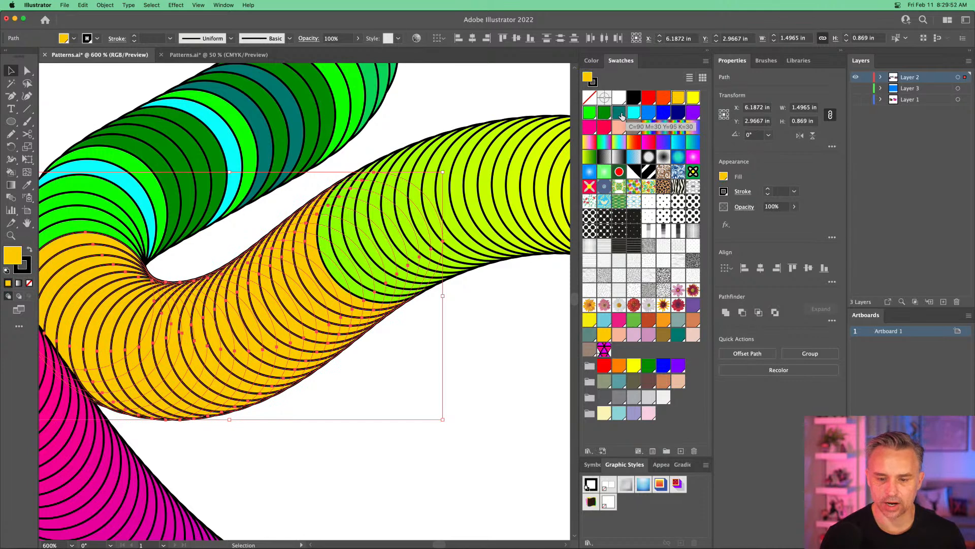
click(63, 5)
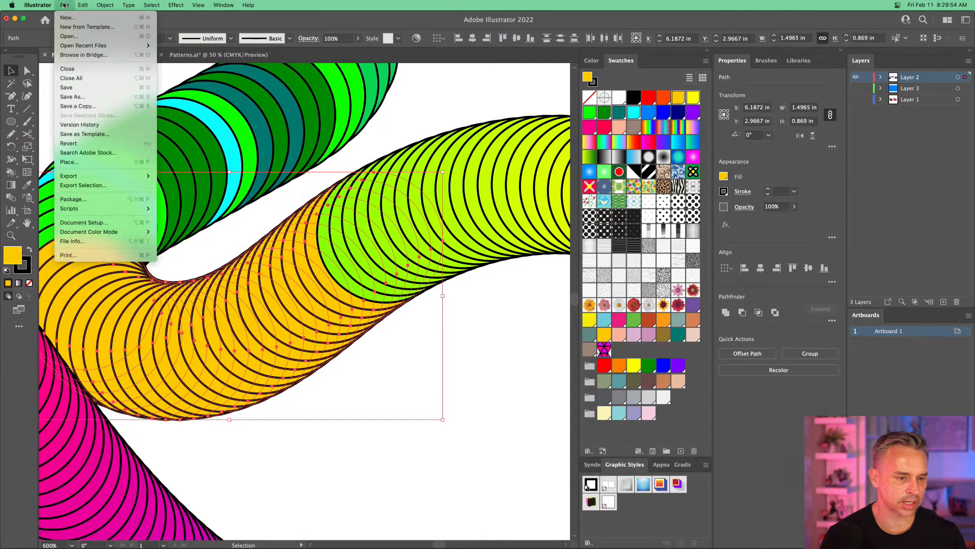
mouse_move(88, 208)
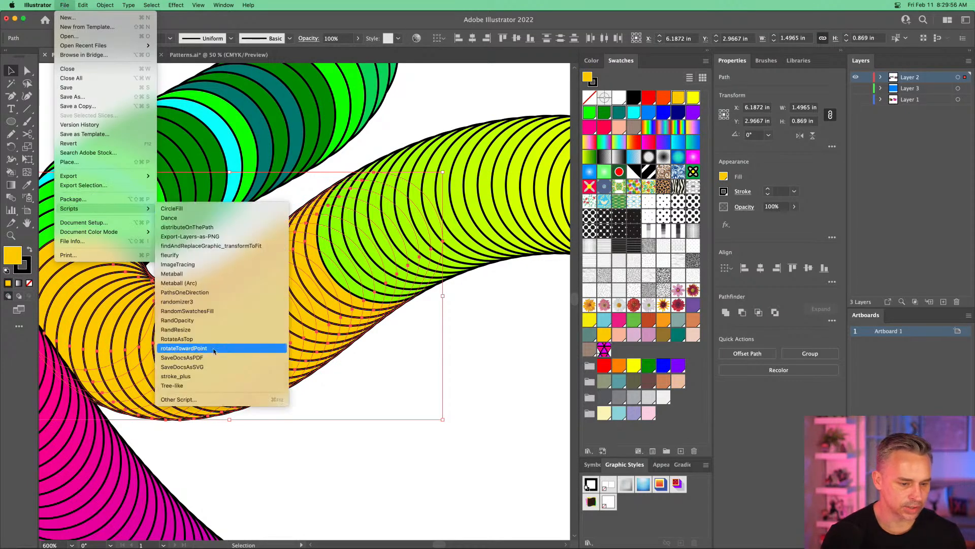
click(213, 309)
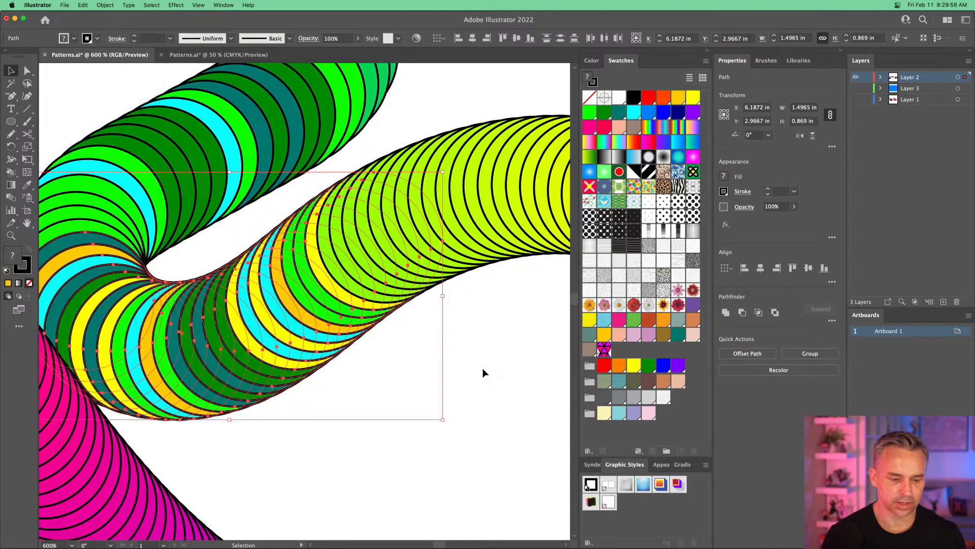
click(437, 118)
- Fill the circles along the yellow-green arch with the orange-red swatch and randomise them with RandomSwatchesFill, using the orange-red-through-teal swatches
drag(438, 118, 234, 144)
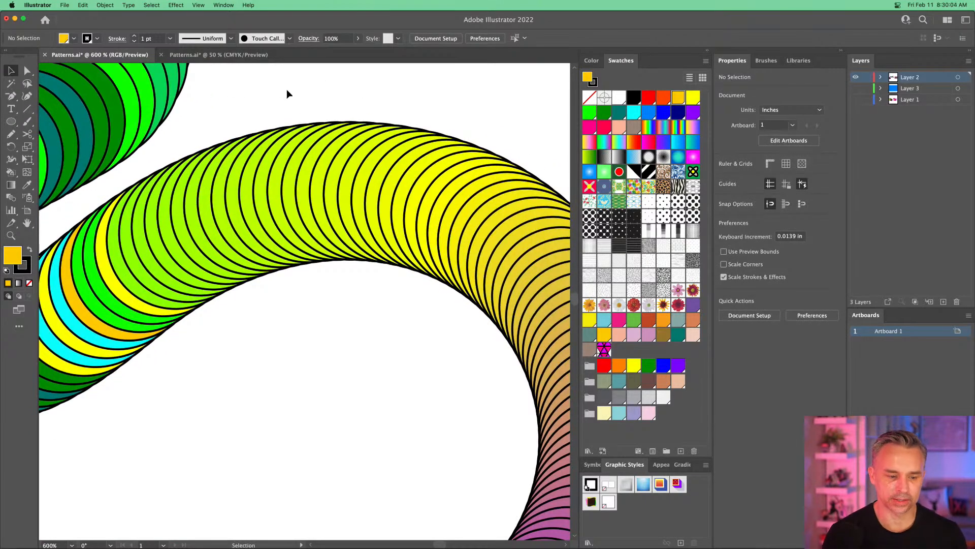
drag(232, 95, 507, 216)
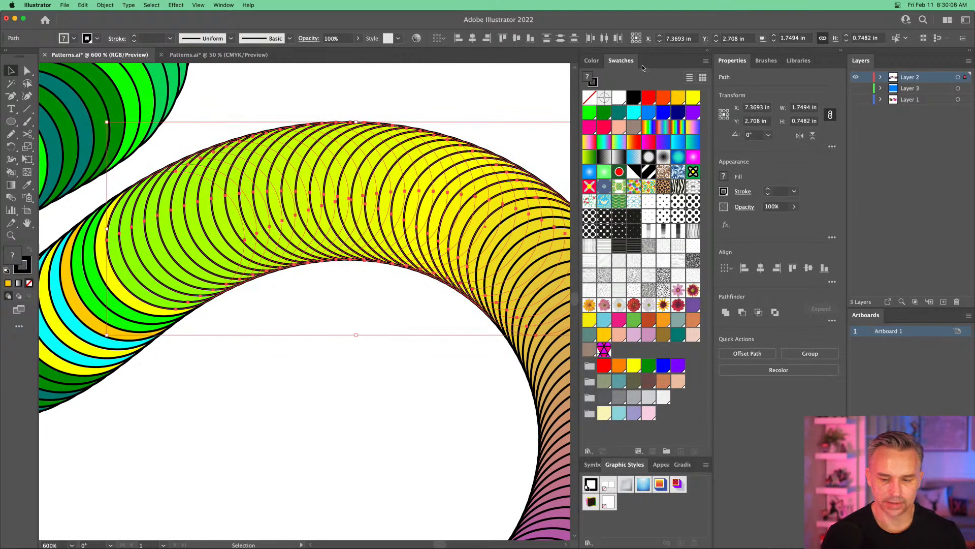
click(663, 101)
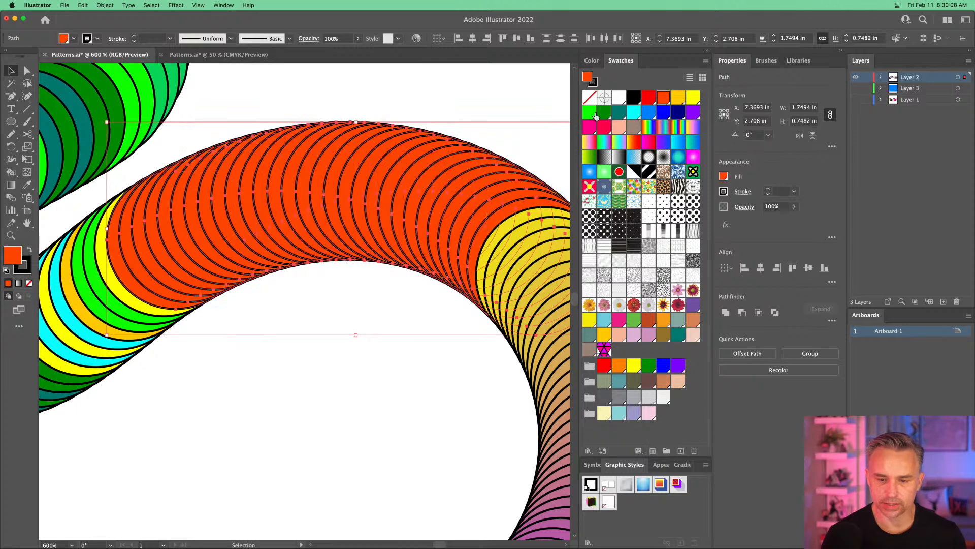
click(64, 5)
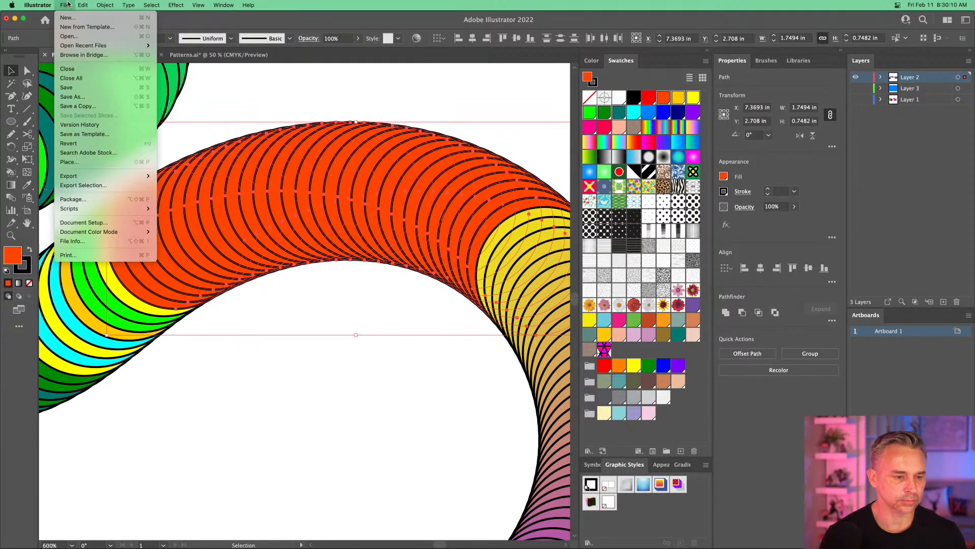
mouse_move(104, 208)
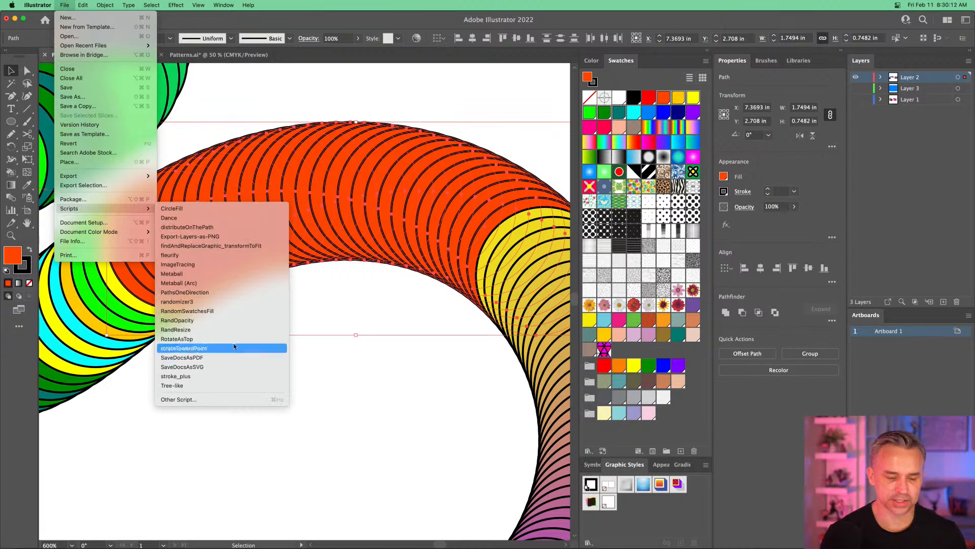
click(233, 311)
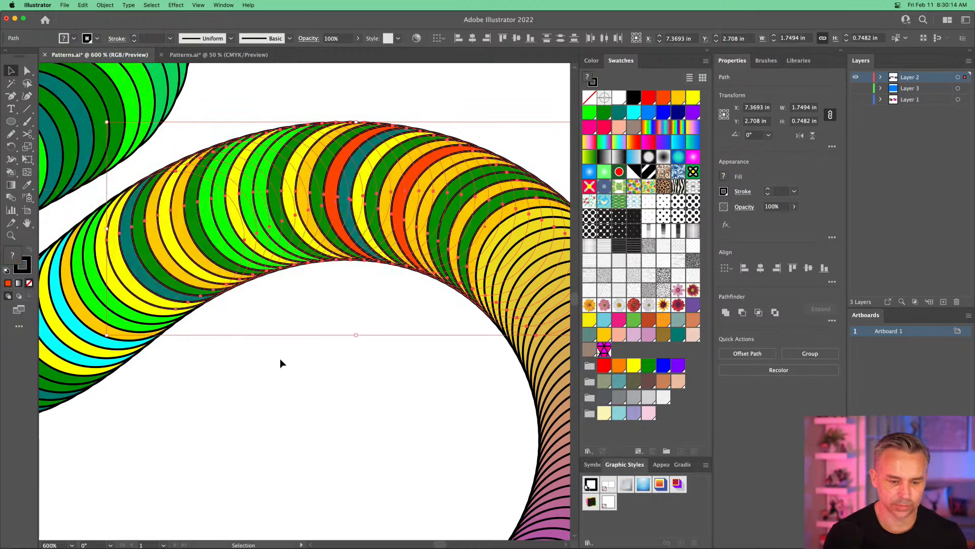
- Select the circles along the yellow-to-purple outer curve of the loop and fill them with the yellow swatch
drag(286, 395, 174, 281)
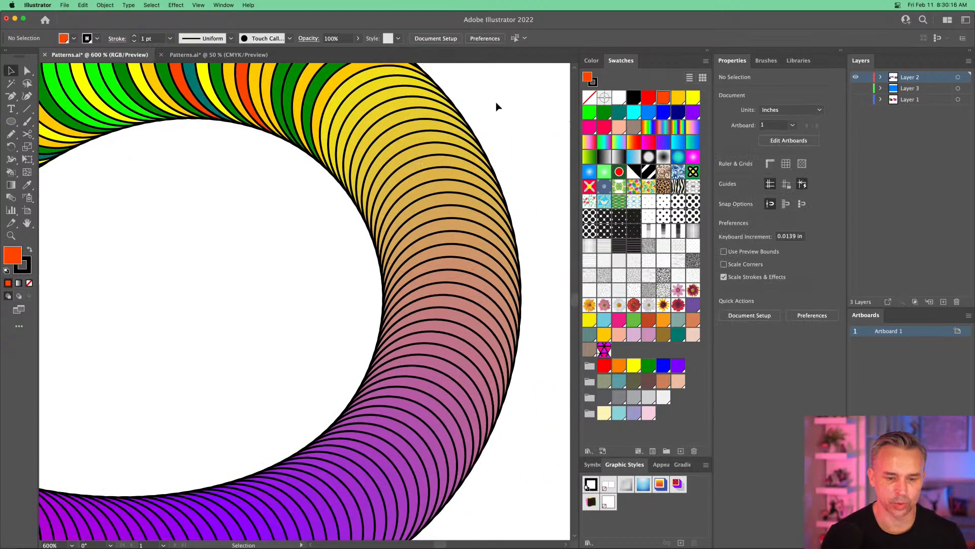
click(380, 422)
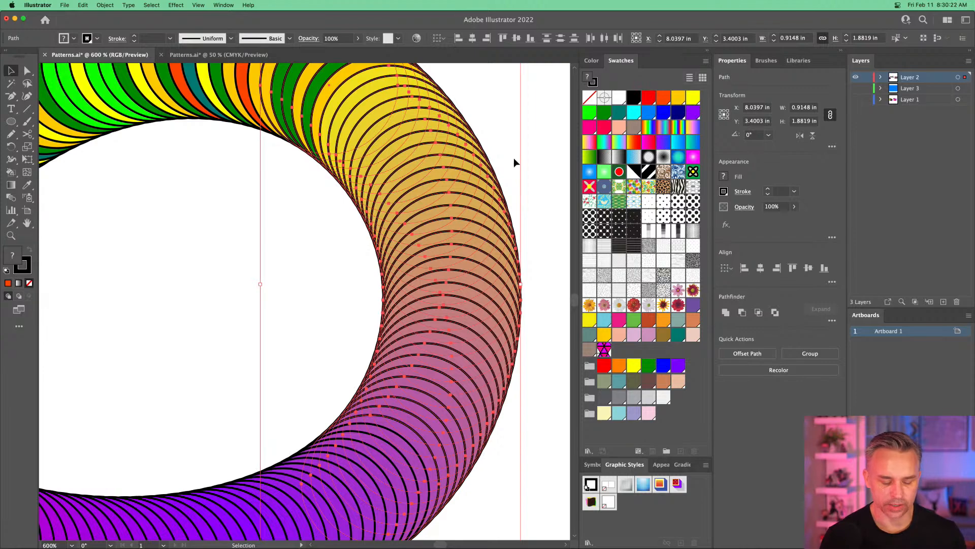
key(super+minus)
key(super+minus)
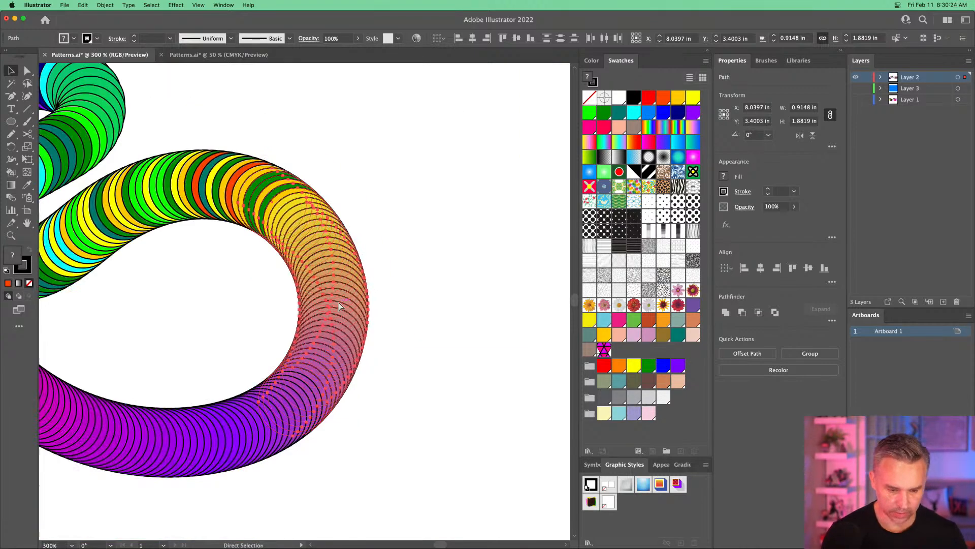
drag(195, 279, 248, 290)
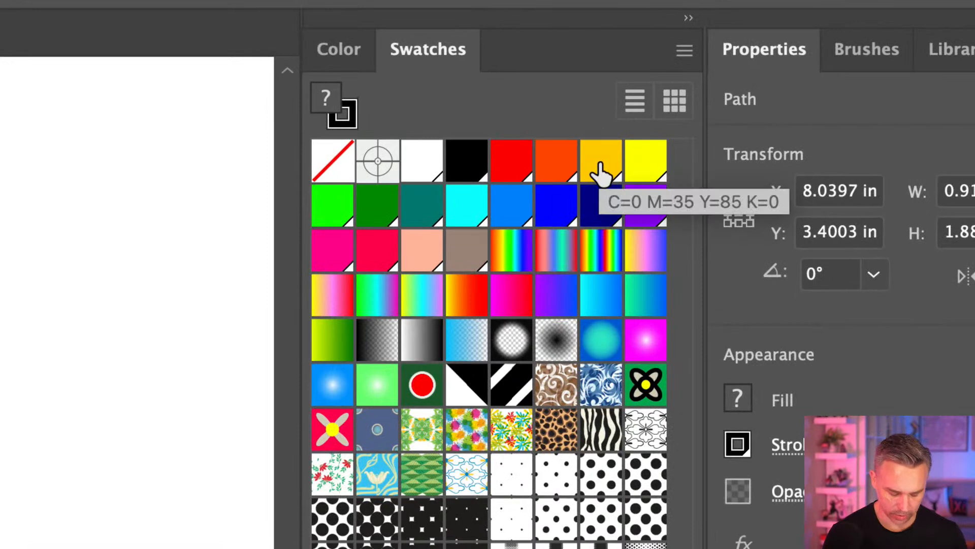
click(602, 163)
click(642, 162)
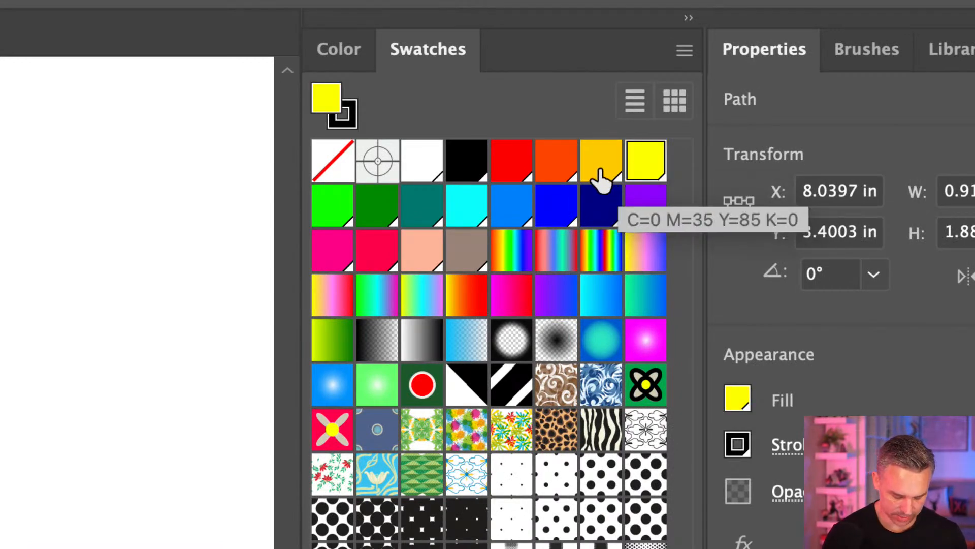
- Add the amber, purple, orange-red and pink swatches to the swatch selection and run RandomSwatchesFill on the yellow circles of the outer curve
super+click(597, 165)
super+click(645, 209)
super+click(559, 167)
super+click(317, 257)
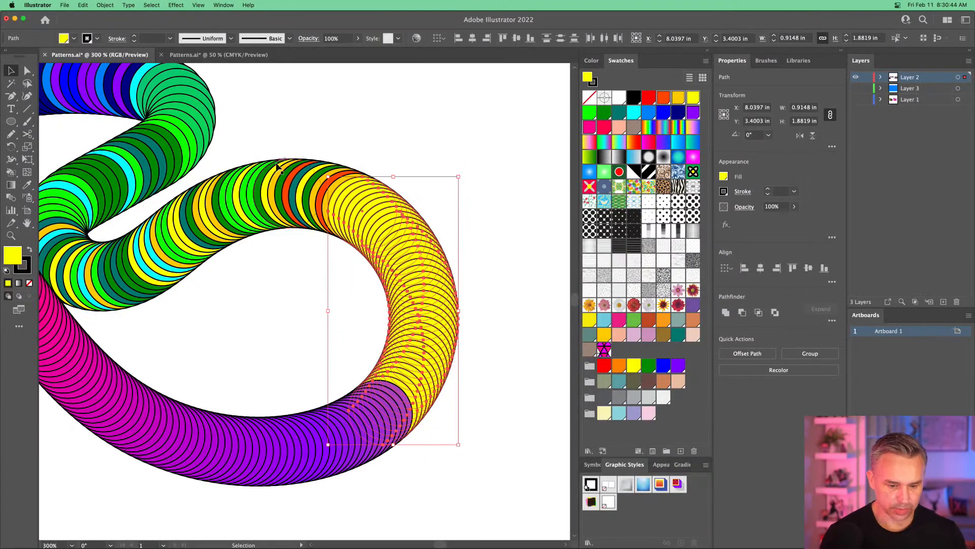
click(61, 5)
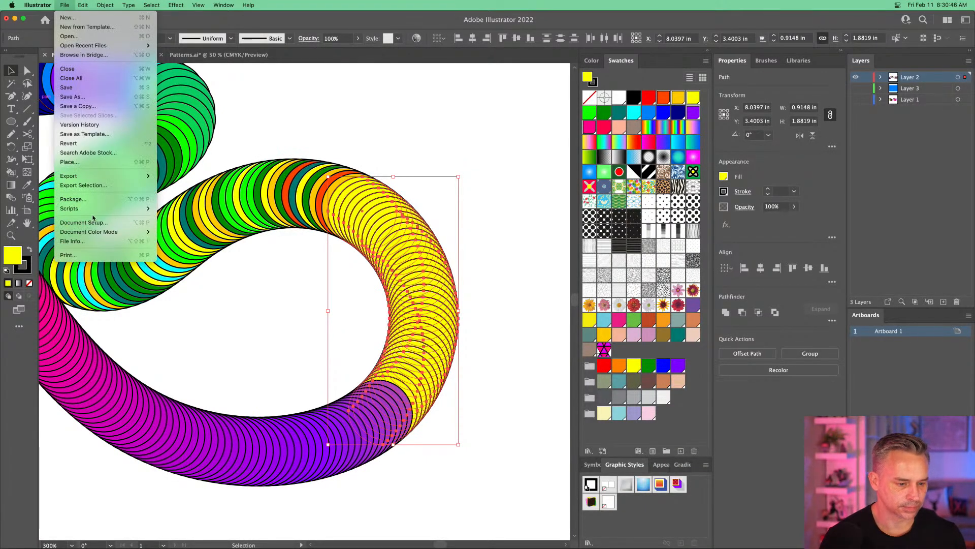
mouse_move(127, 209)
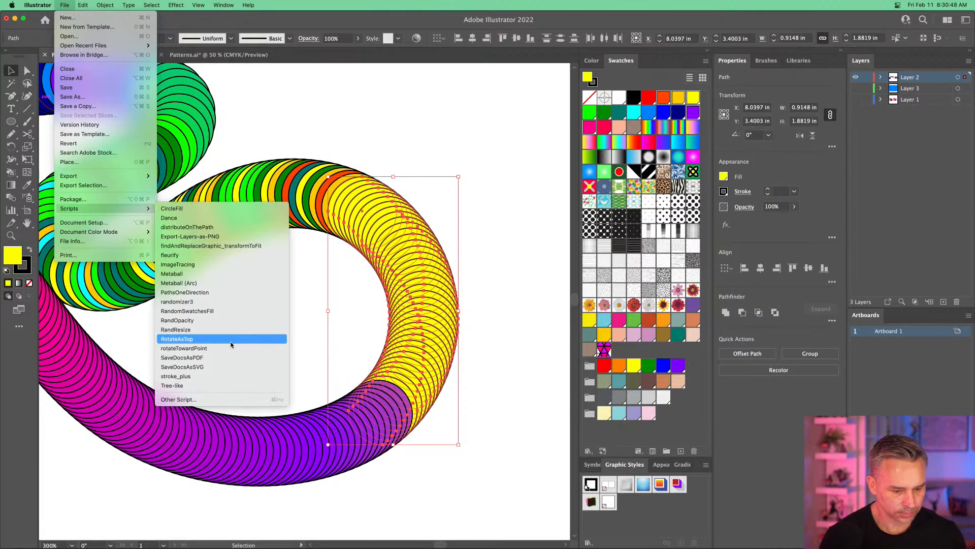
click(229, 310)
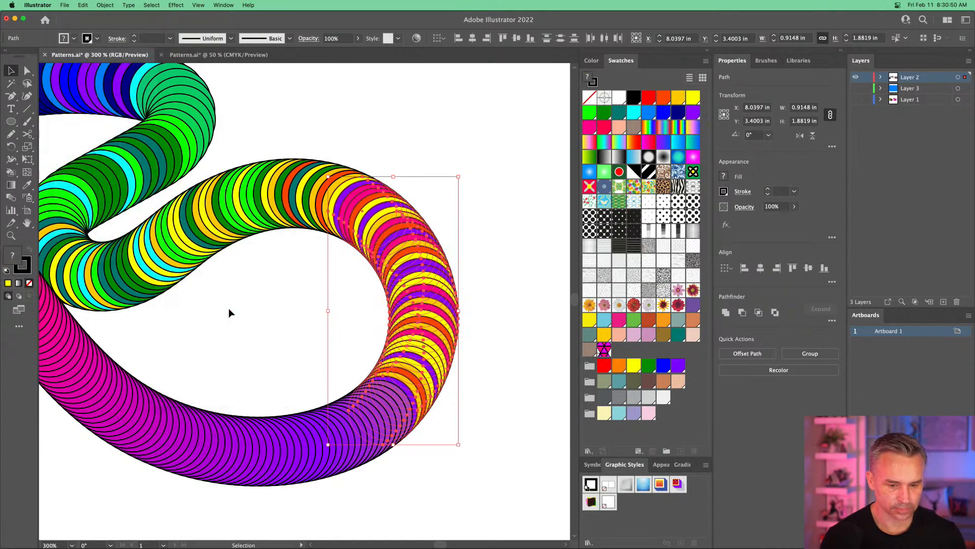
- Select the circles along the purple lower stretch of the loop and fill them with the azure blue swatch
drag(185, 307, 286, 257)
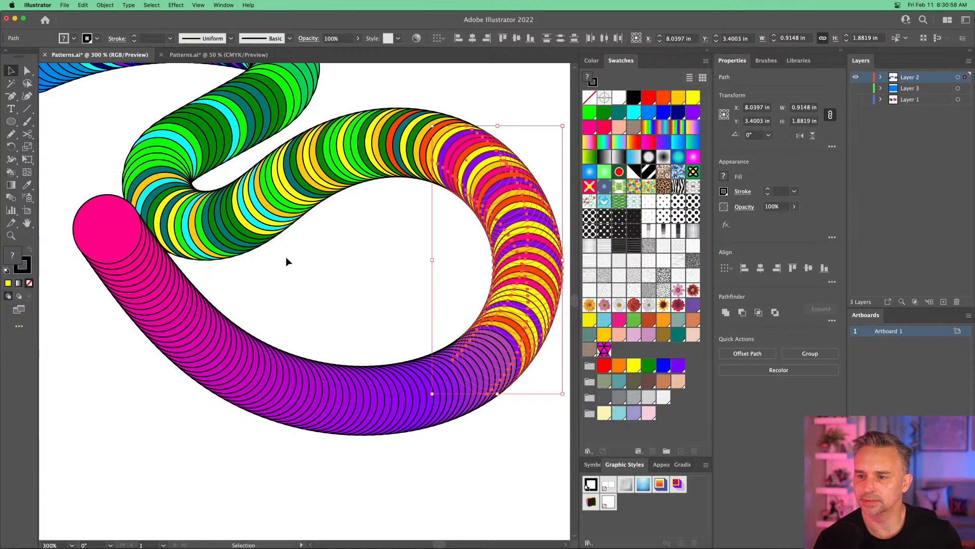
click(325, 295)
drag(481, 479, 324, 391)
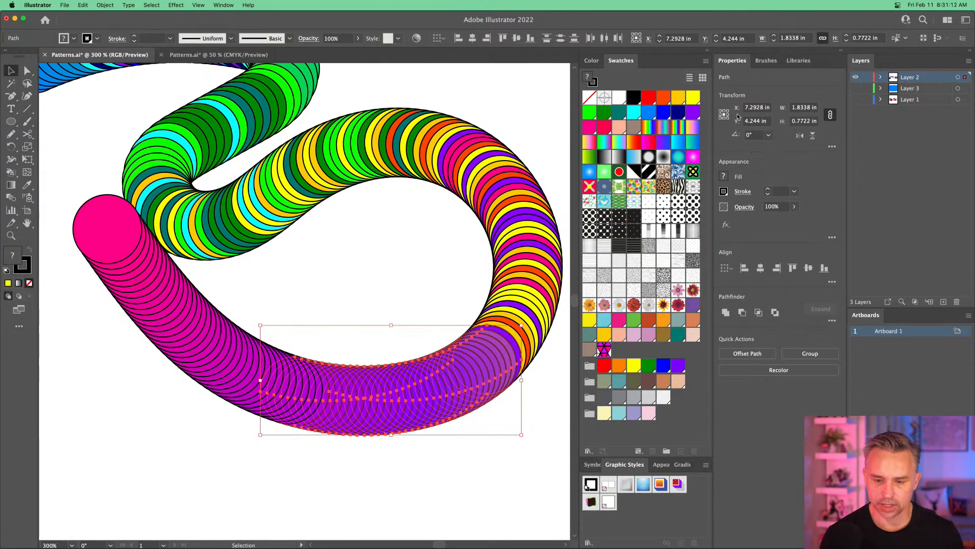
click(648, 113)
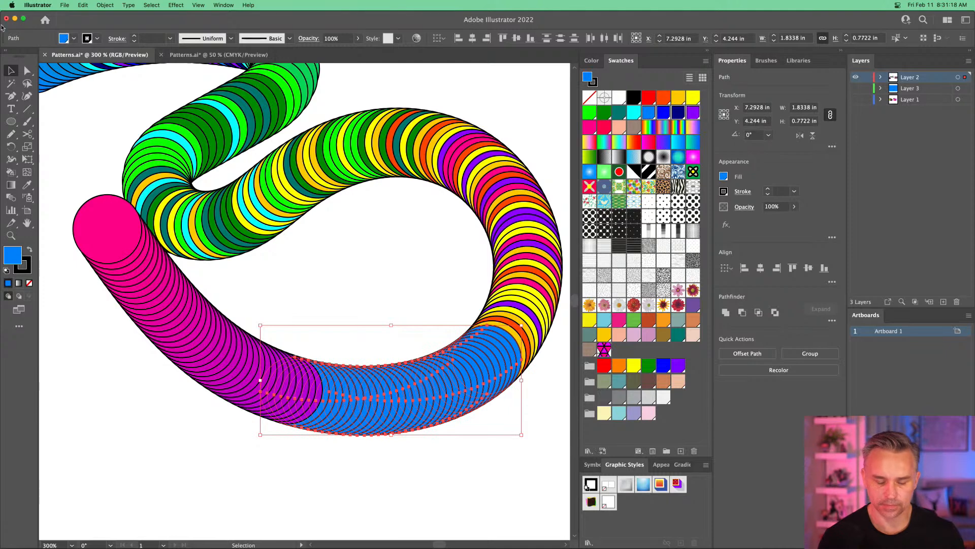
- Run the RandomSwatchesFill script on the azure blue circles along the lower stretch of the loop
click(68, 6)
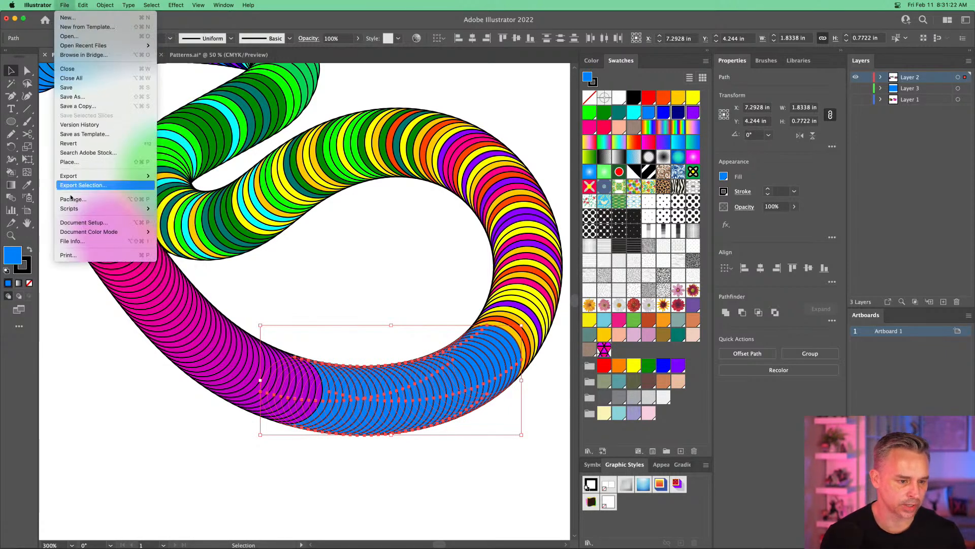
mouse_move(73, 208)
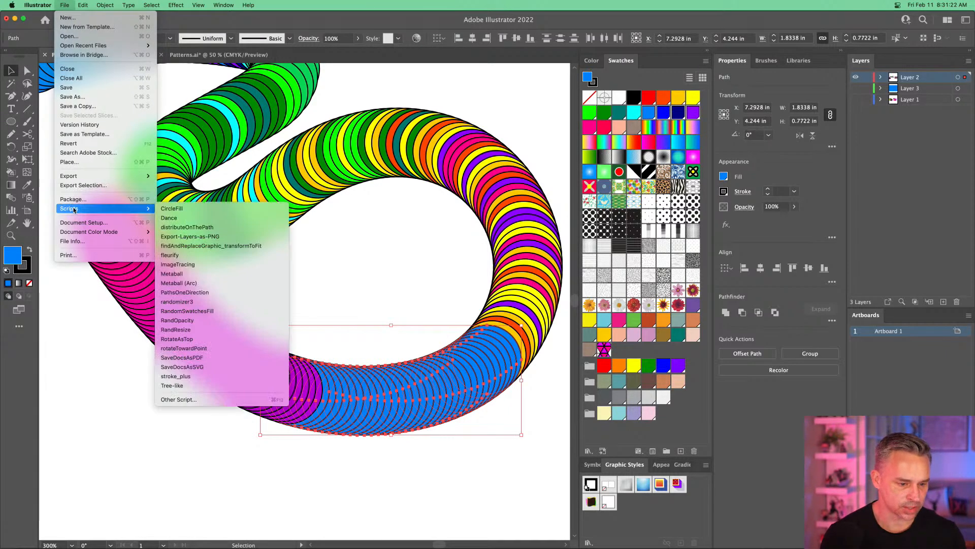
click(176, 311)
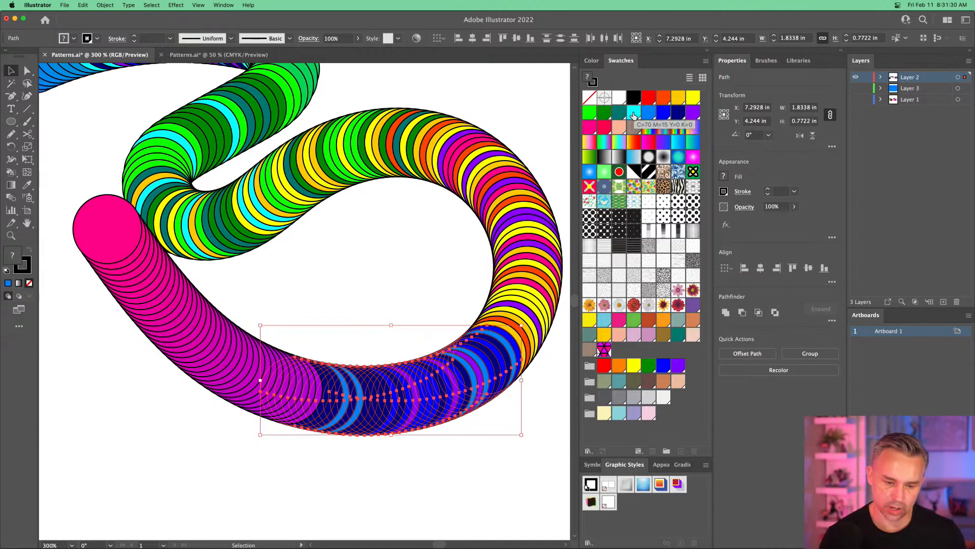
- Fill the loop's lower stretch with the orange-red swatch and randomise it with RandomSwatchesFill, using warm and purple swatches
click(664, 100)
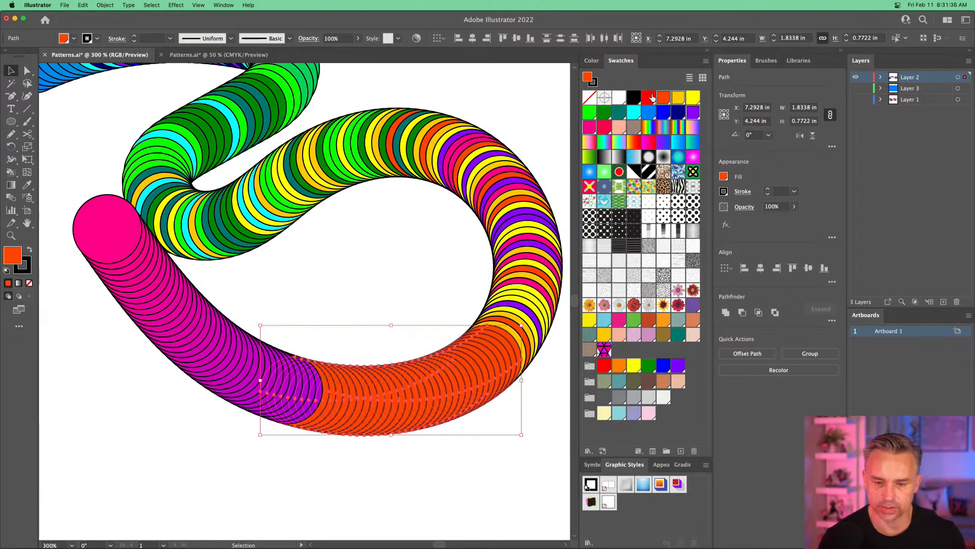
key(a)
click(61, 5)
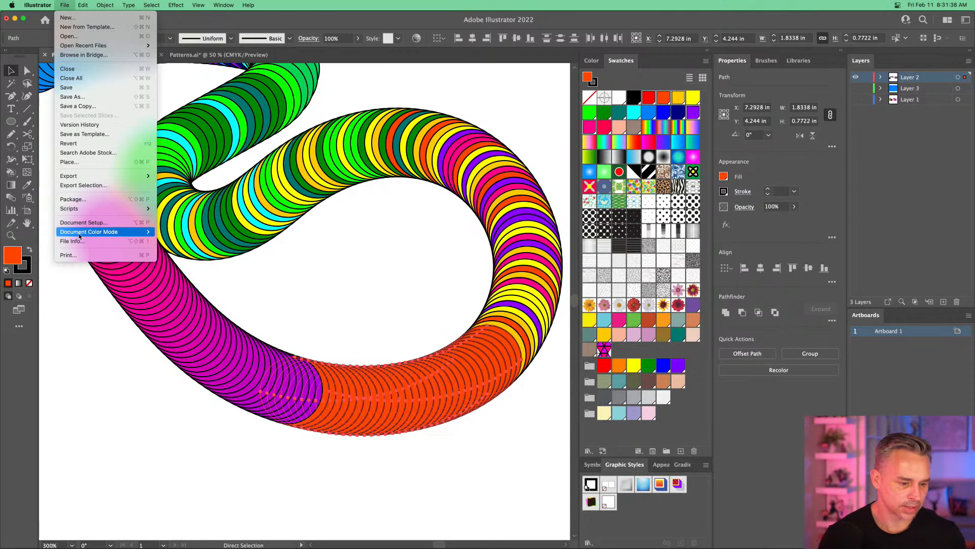
mouse_move(101, 209)
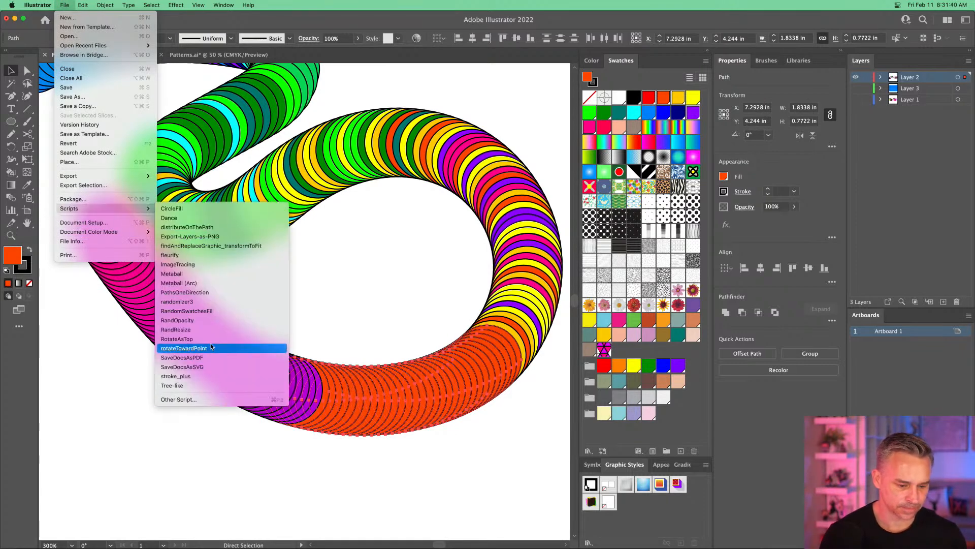
click(209, 310)
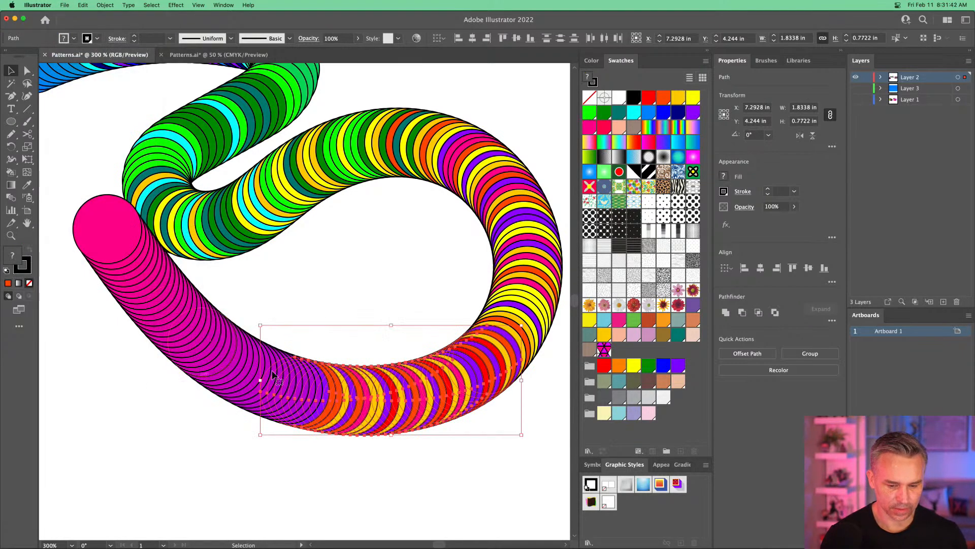
- Select the magenta-to-purple circles between the randomised lower stretch and the tube's pink end, and fill them with the crimson swatch
click(115, 378)
drag(90, 355, 206, 379)
drag(337, 449, 222, 335)
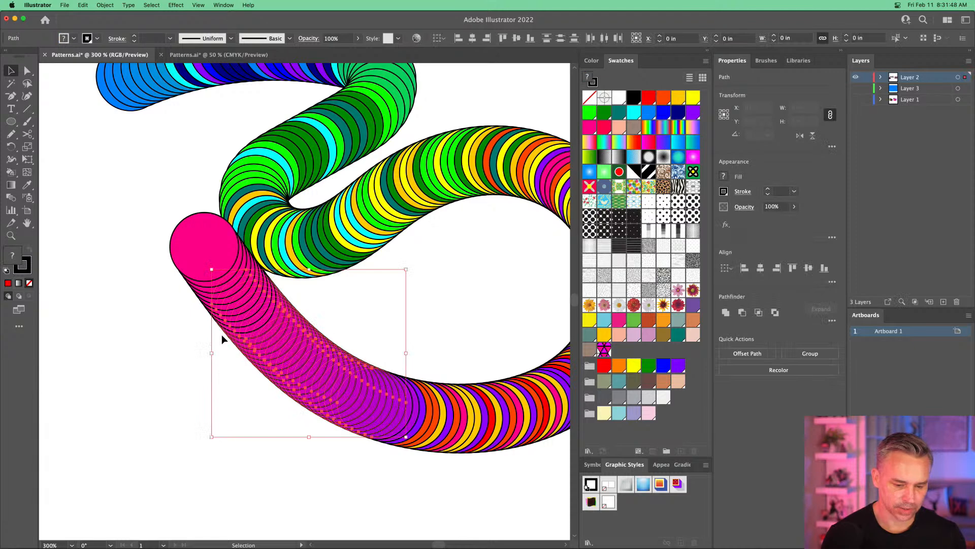
click(602, 128)
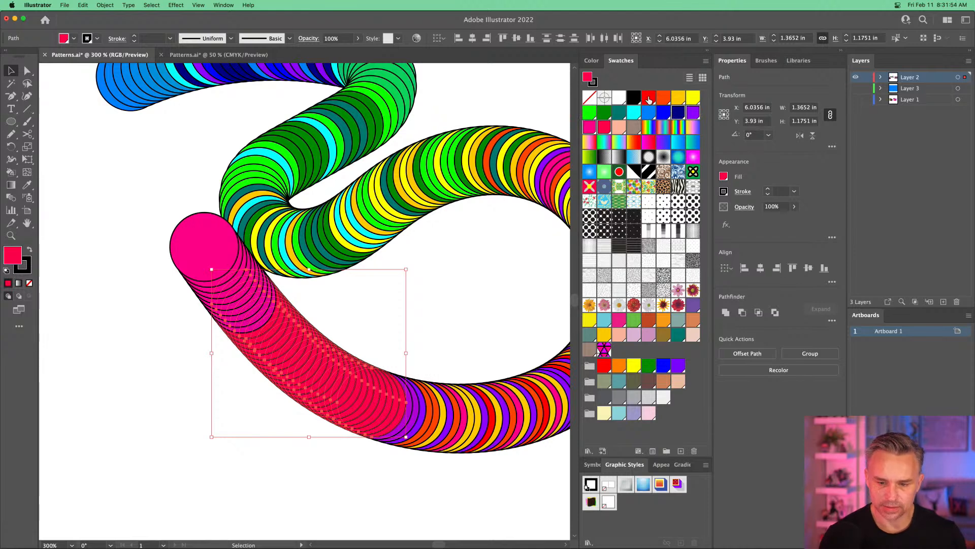
- Randomise the crimson circles with the RandomSwatchesFill script and clear the selection
key(a)
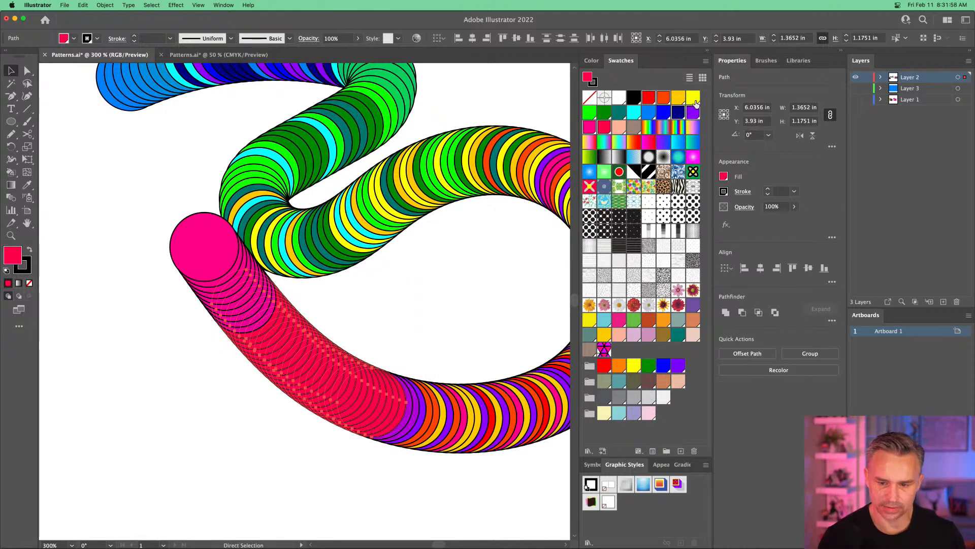
click(66, 5)
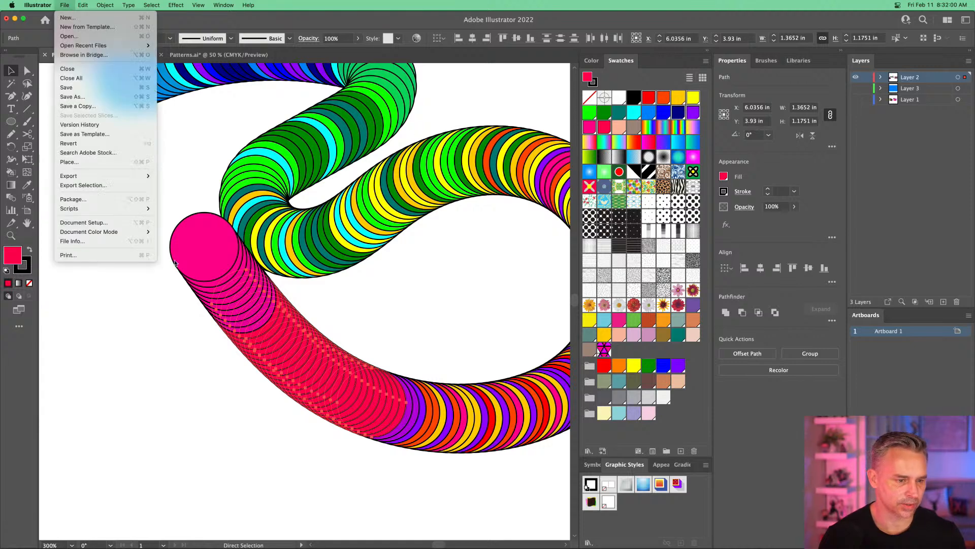
mouse_move(102, 209)
click(218, 302)
click(178, 321)
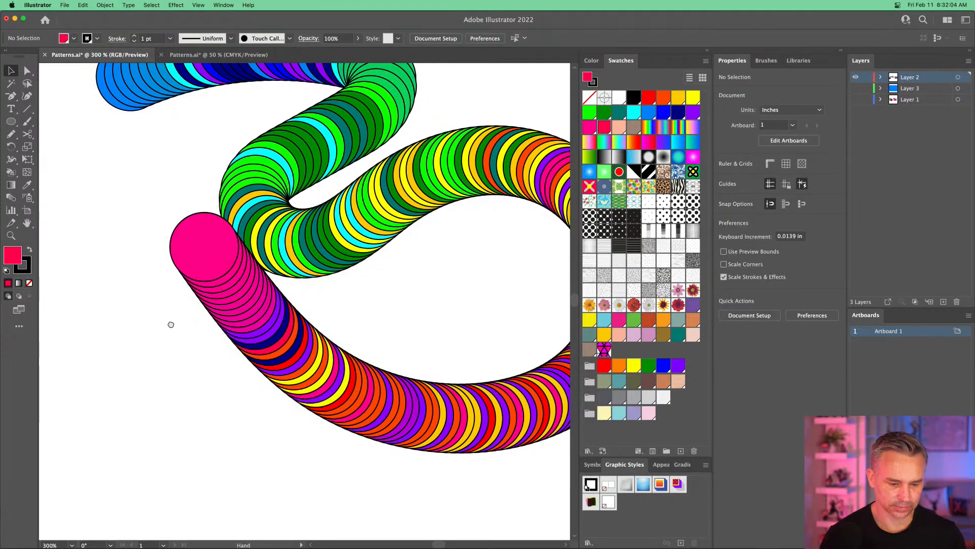
- Select the remaining pink circles at the tube's end with their adjoining bands, run RandomSwatchesFill on them and deselect
drag(173, 322, 144, 325)
drag(108, 269, 222, 413)
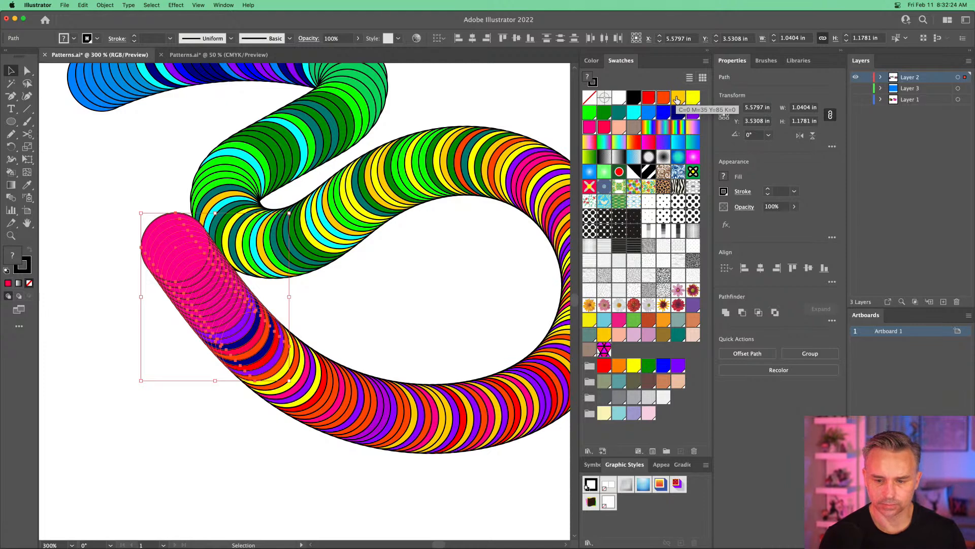
key(a)
click(64, 5)
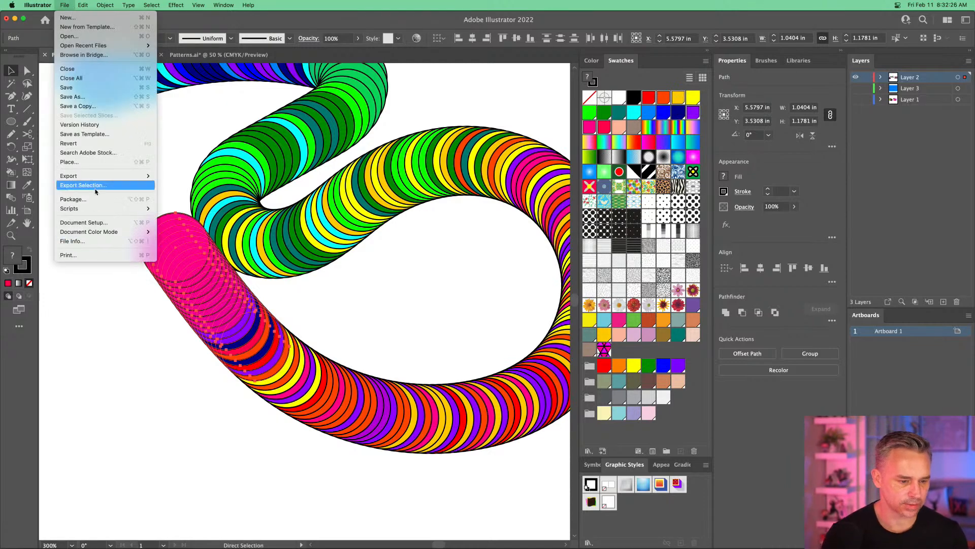
mouse_move(102, 209)
click(223, 310)
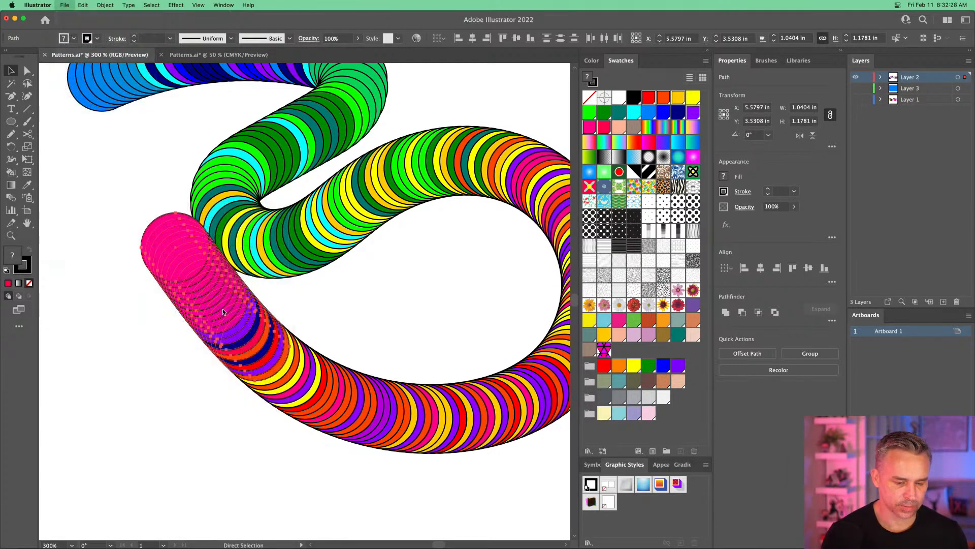
click(92, 279)
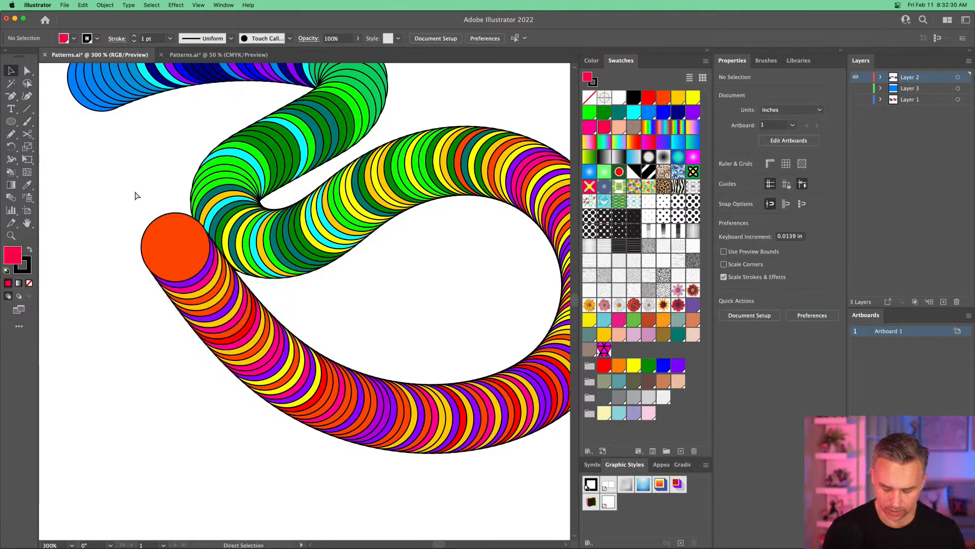
- Select the whole multicoloured tube, move it slightly up and to the left, and place a duplicate directly below it
key(super+minus)
key(super+minus)
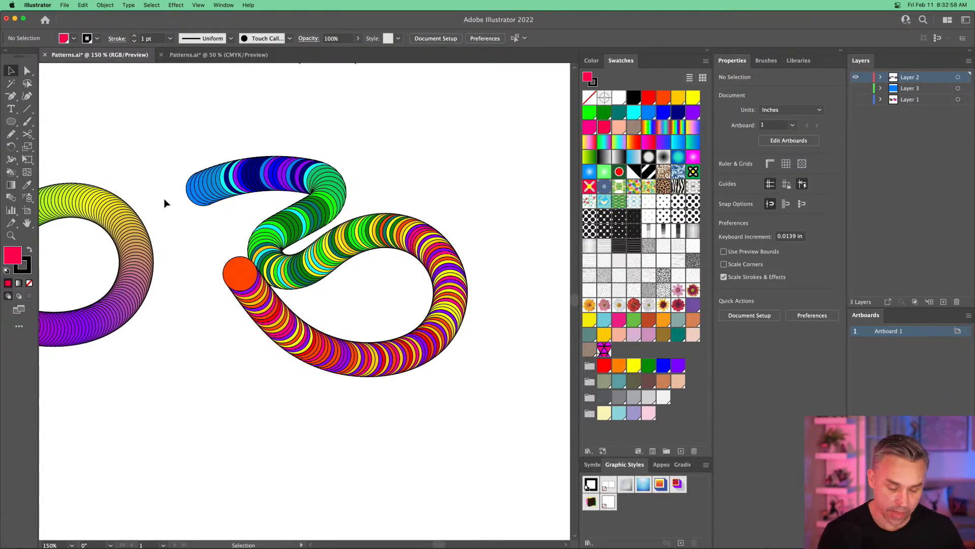
drag(173, 139, 470, 442)
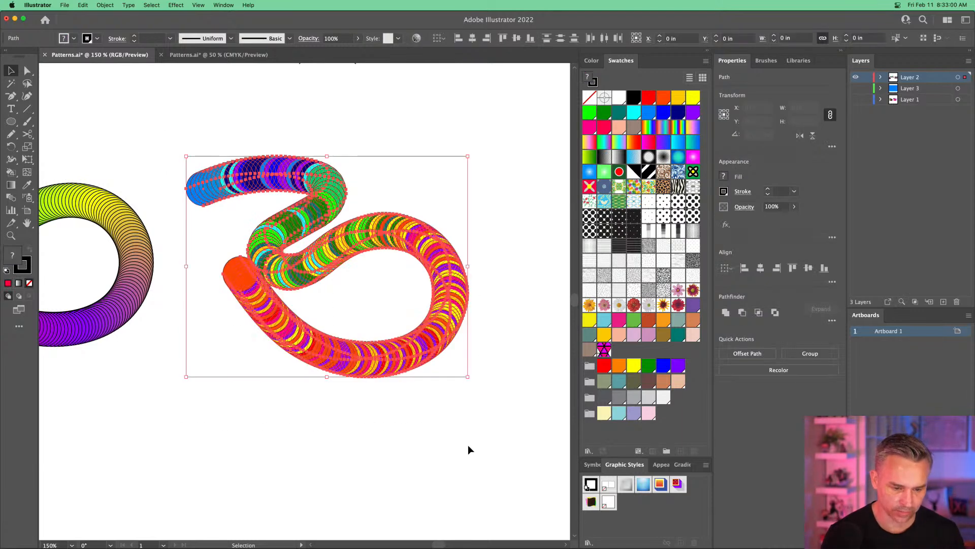
drag(248, 176, 214, 124)
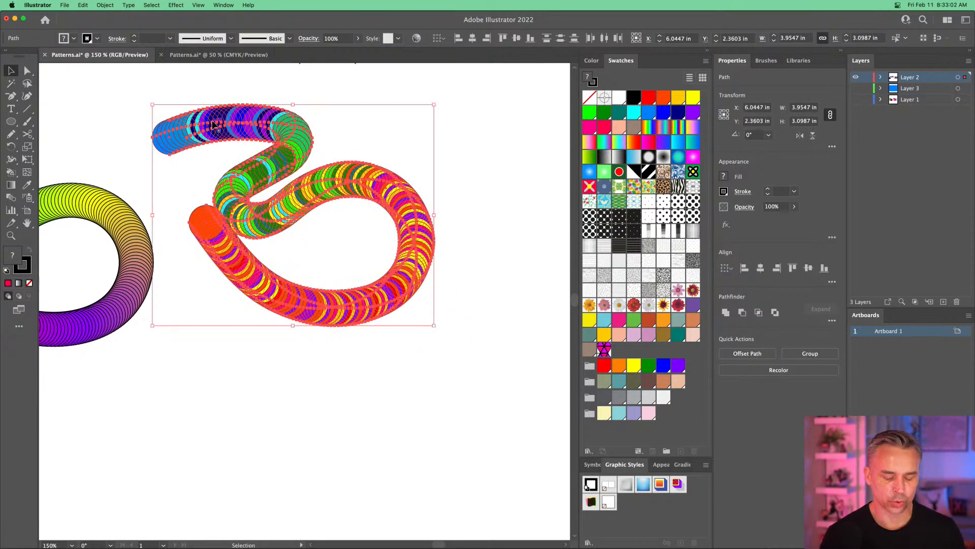
scroll(241, 215, down, 5)
scroll(242, 216, left, 2)
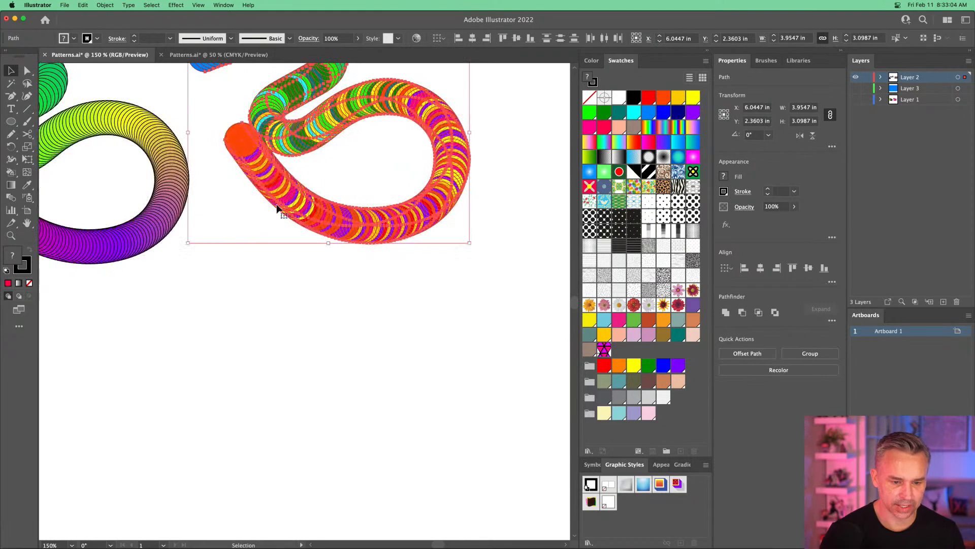
drag(279, 198, 280, 481)
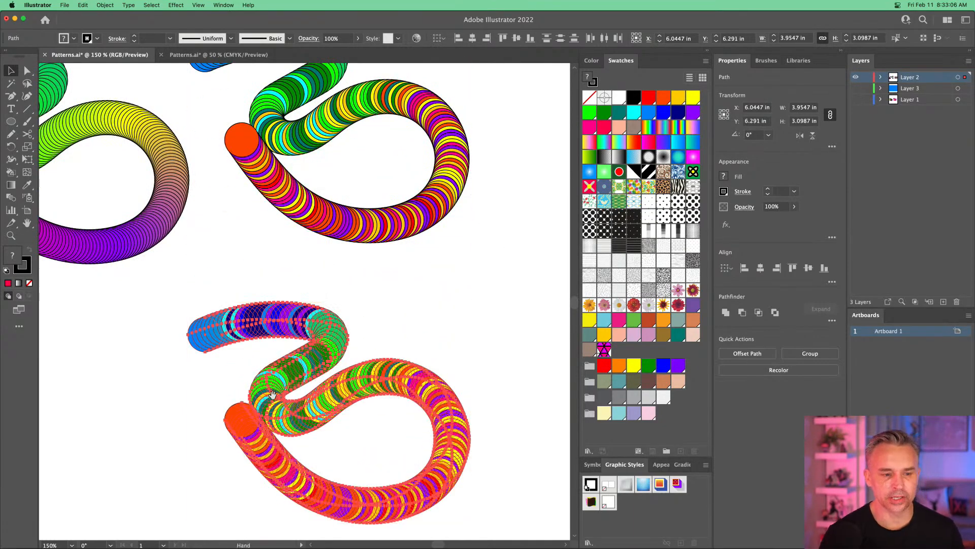
- Group all the circles of the duplicated tube
scroll(264, 334, down, 1)
key(super+minus)
key(super+minus)
key(super+minus)
key(super+minus)
key(super+minus)
key(super+equal)
key(super+equal)
key(super+minus)
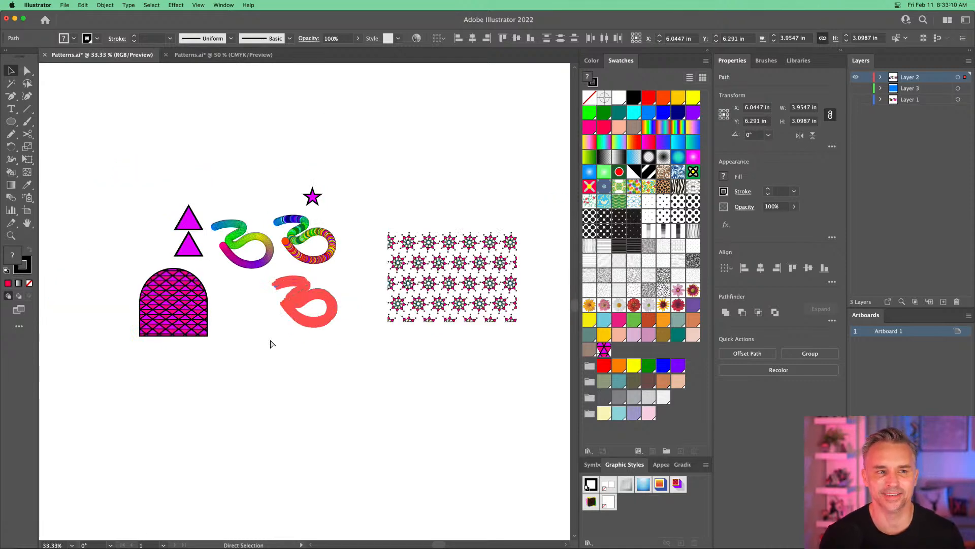
key(super+equal)
key(super+equal)
key(super+equal)
key(super+equal)
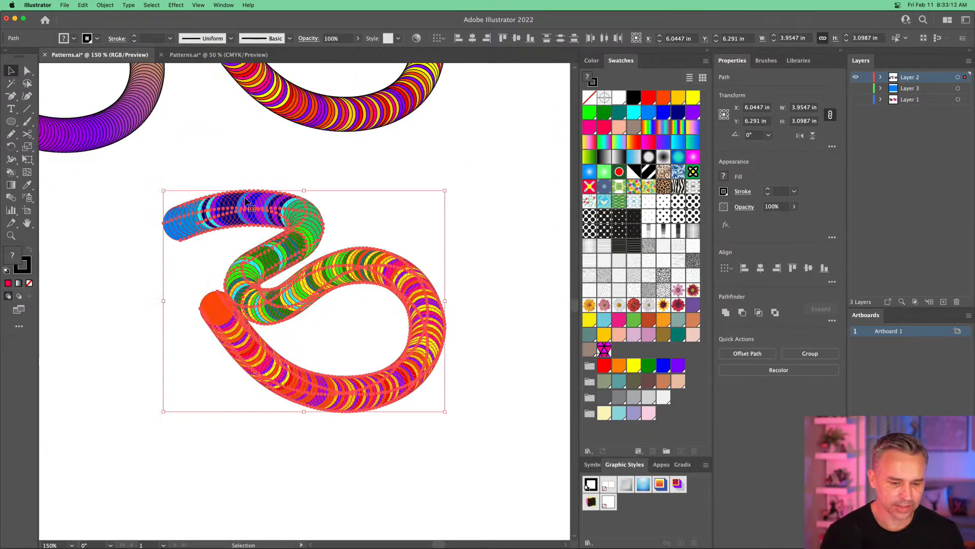
right_click(246, 200)
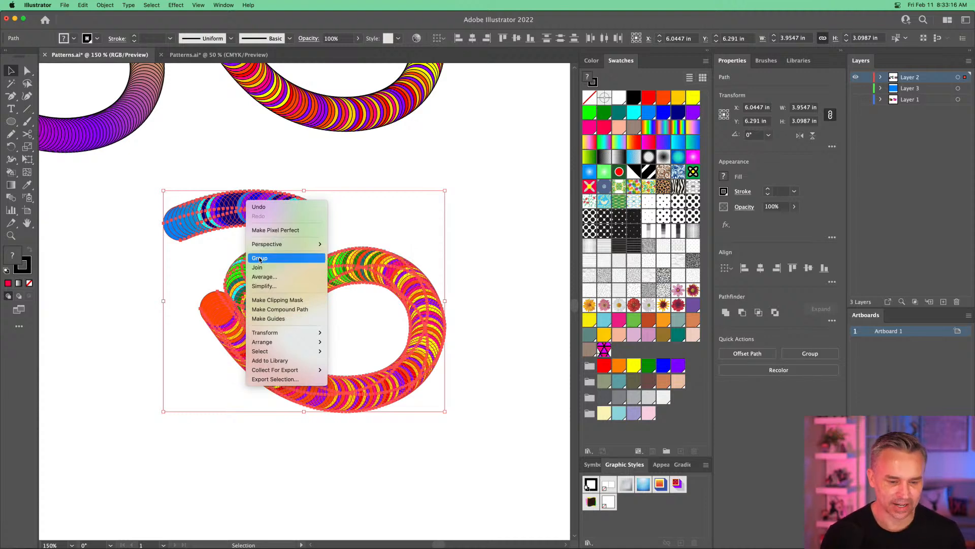
click(259, 258)
- Duplicate the grouped tube, rotate the copy to about 186.4° and position it overlapping the original so the two loops intertwine
drag(209, 218, 364, 254)
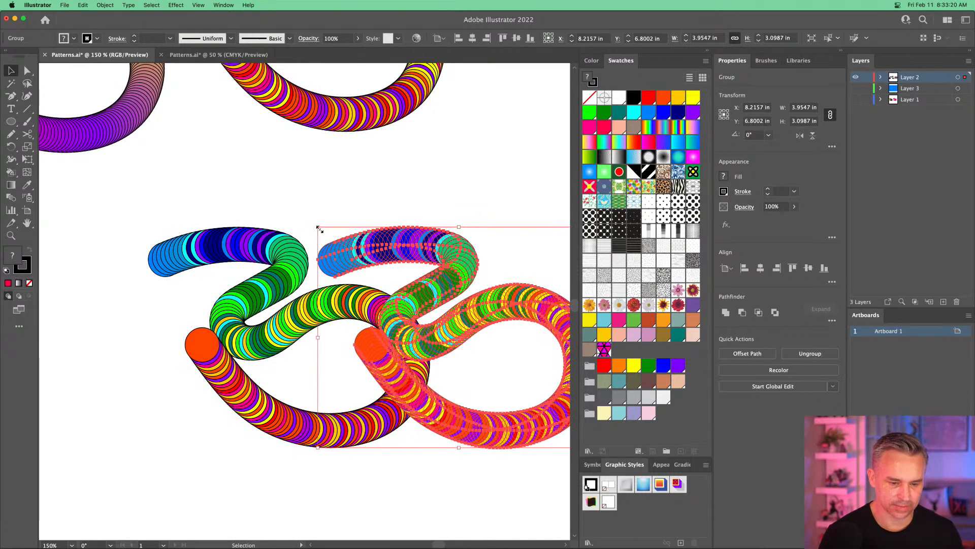
drag(317, 223, 493, 351)
drag(303, 270, 260, 198)
drag(375, 177, 387, 207)
drag(294, 112, 257, 83)
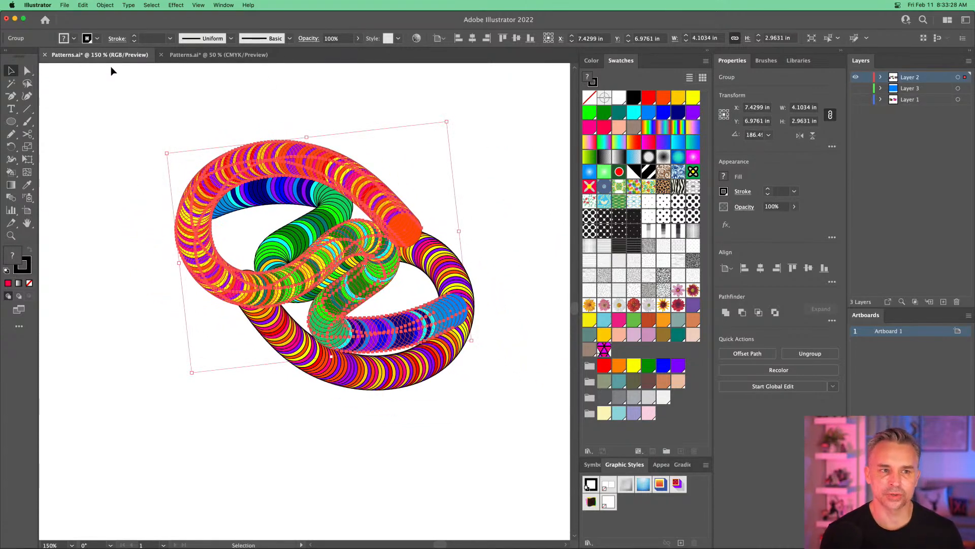
- Move the front striped tube down about 1.9 in so both tubes' loops overlap lower on the artboard
click(156, 170)
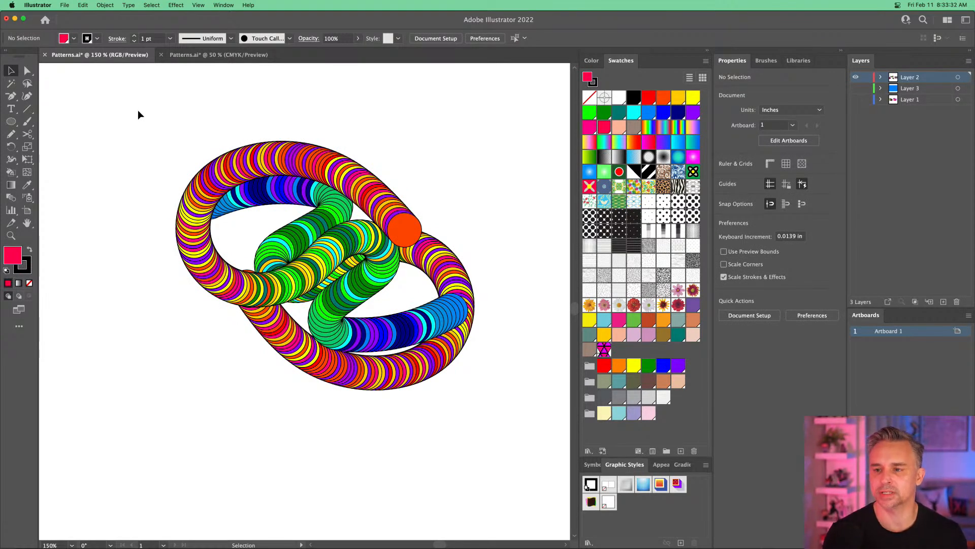
drag(138, 112, 501, 422)
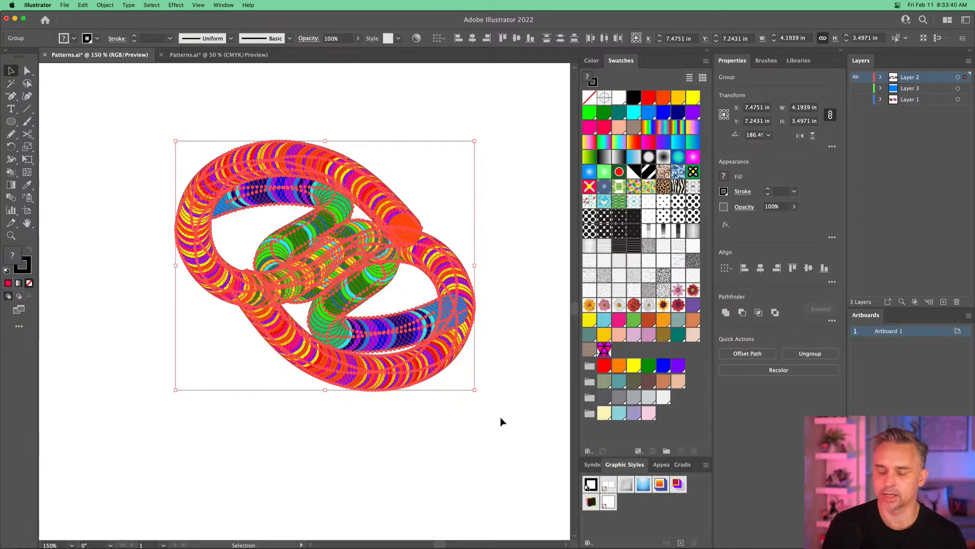
click(179, 132)
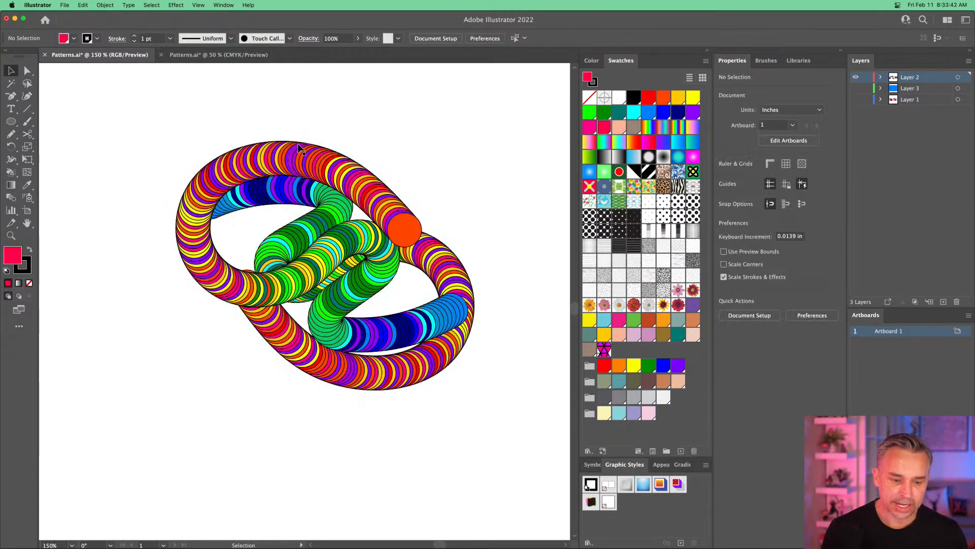
click(330, 260)
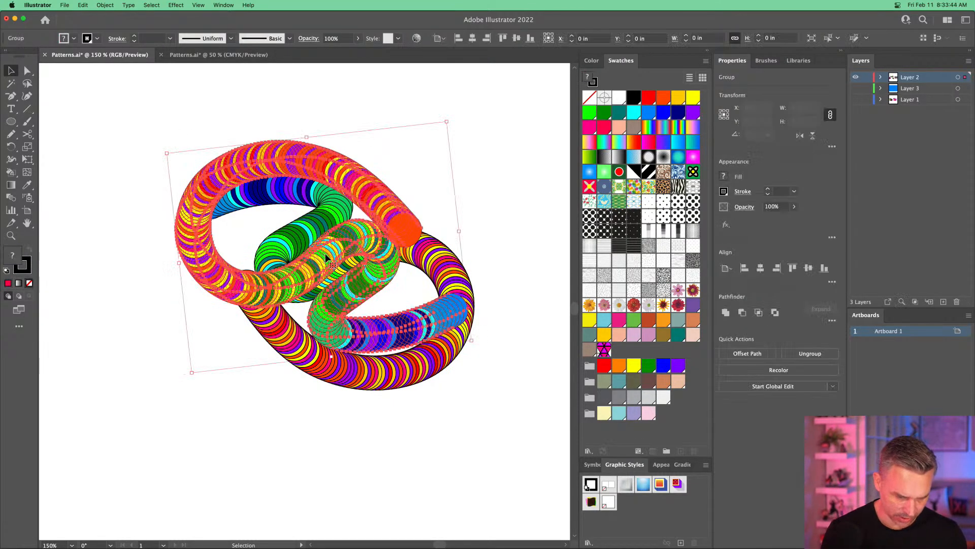
click(208, 124)
drag(194, 166, 209, 312)
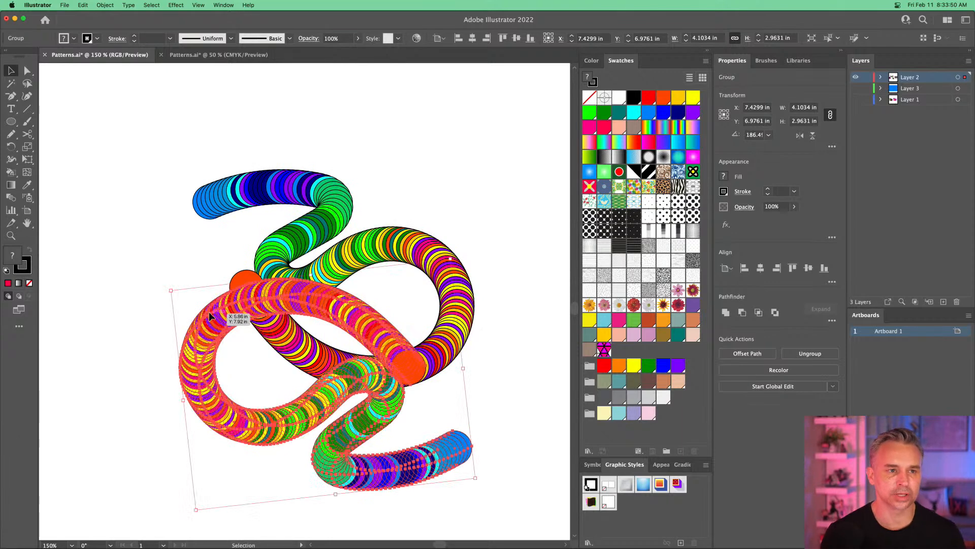
click(132, 116)
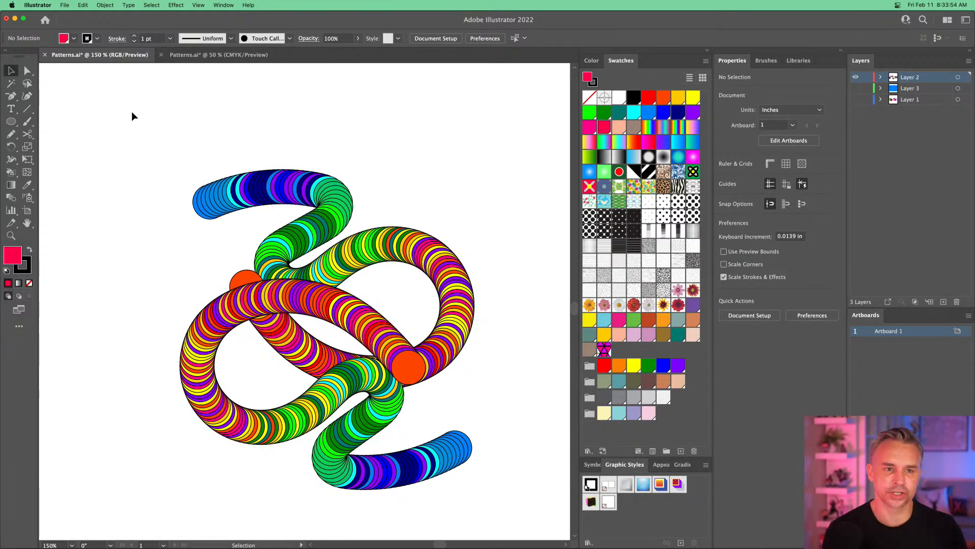
- Open the Recolor Artwork dialog for the lower striped tube and position it so the artwork can be previewed
click(200, 346)
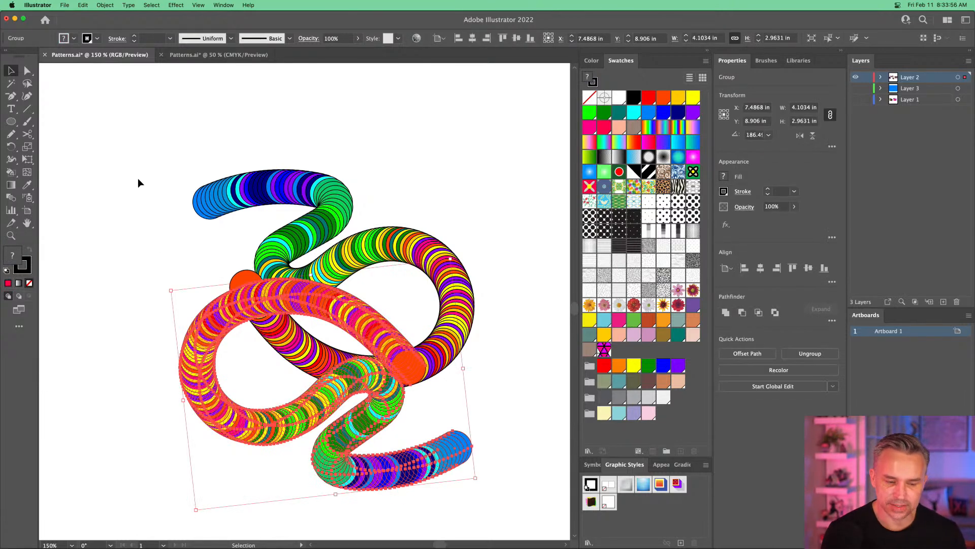
click(61, 5)
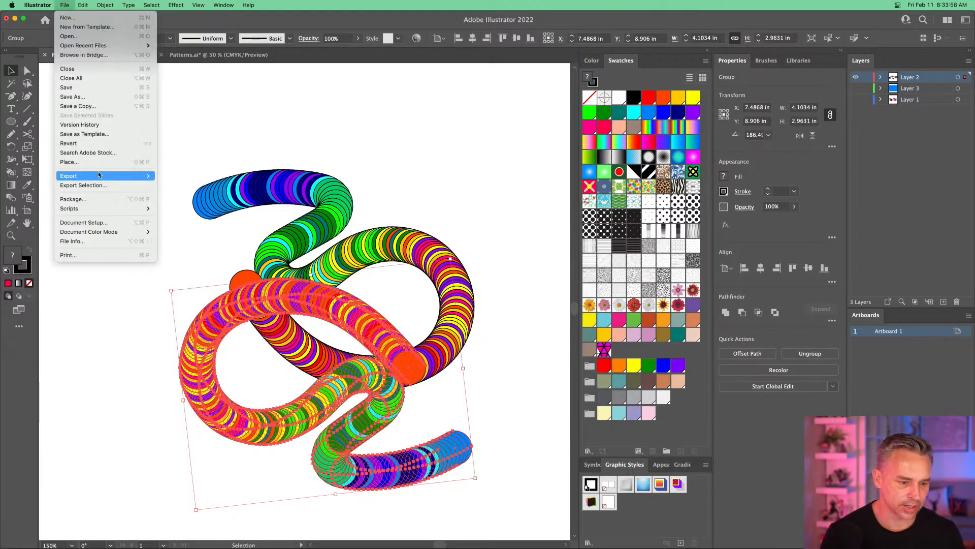
mouse_move(92, 4)
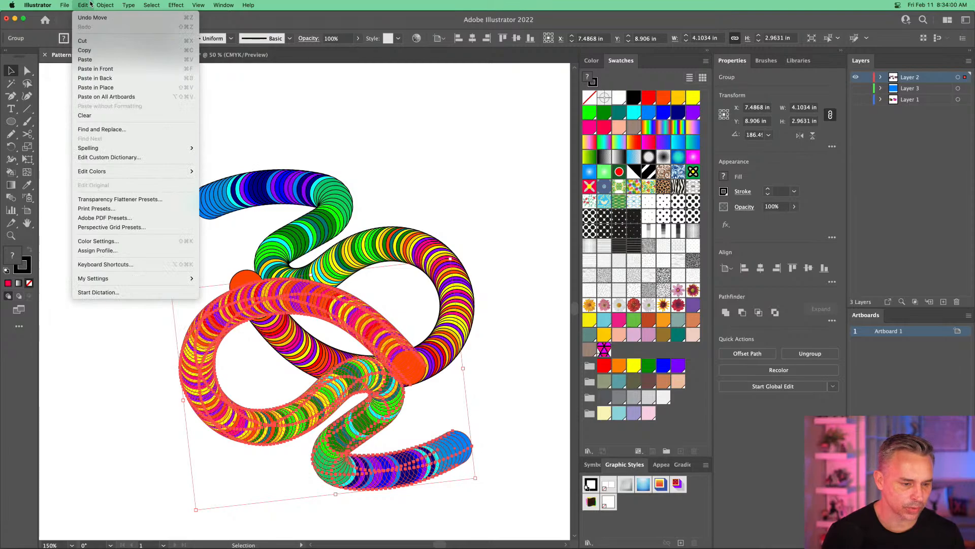
mouse_move(102, 173)
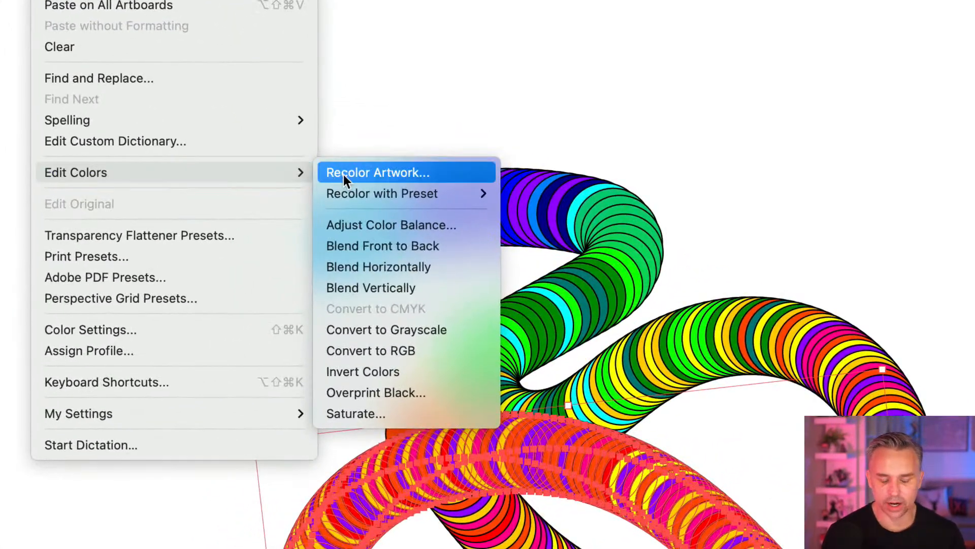
click(344, 175)
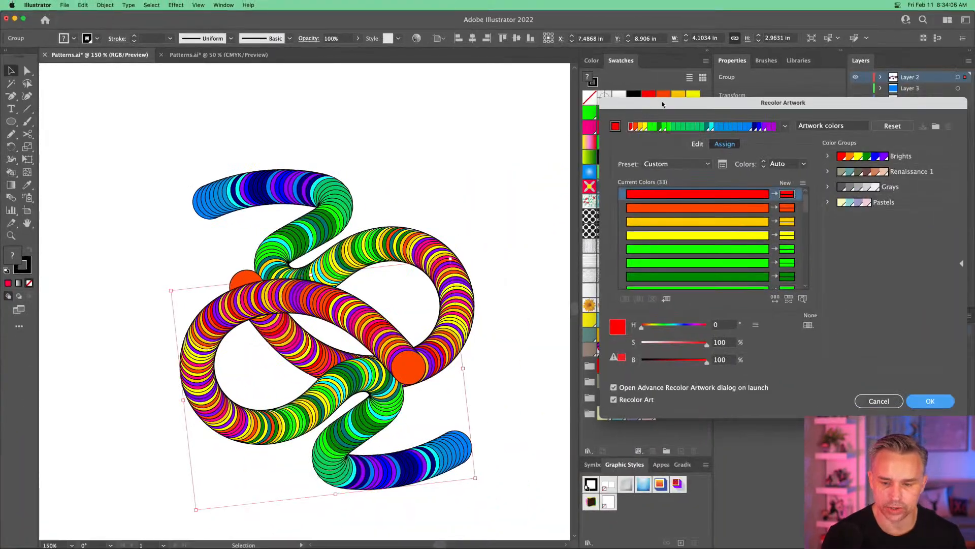
drag(662, 106, 483, 211)
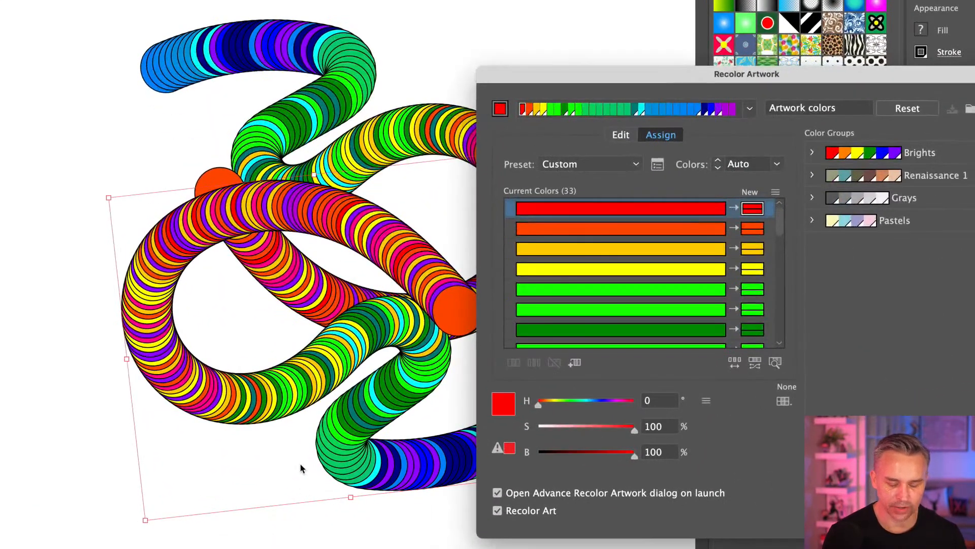
drag(587, 78, 513, 54)
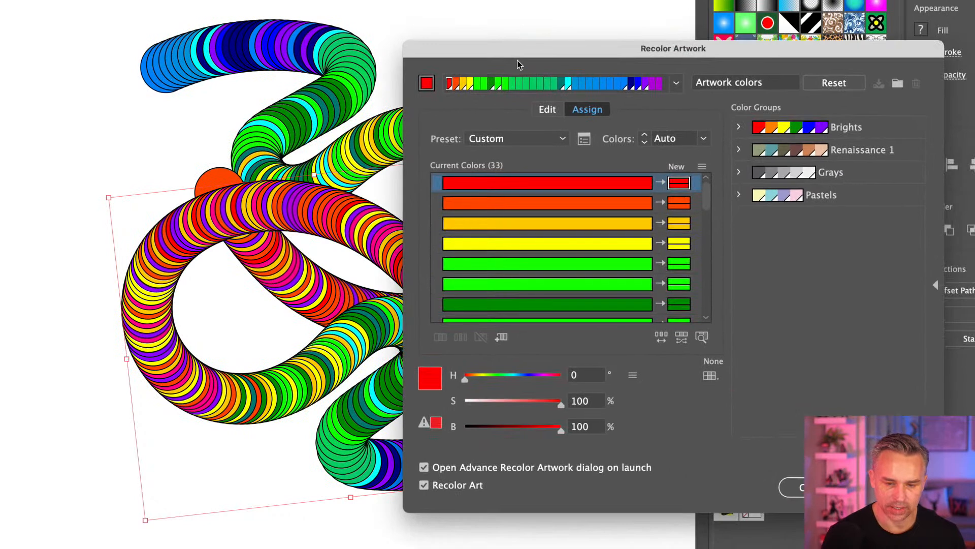
- Rotate the linked colors on the color wheel until the yellow-orange handle reaches blue at hue 247.93°, and apply the recoloring
click(548, 109)
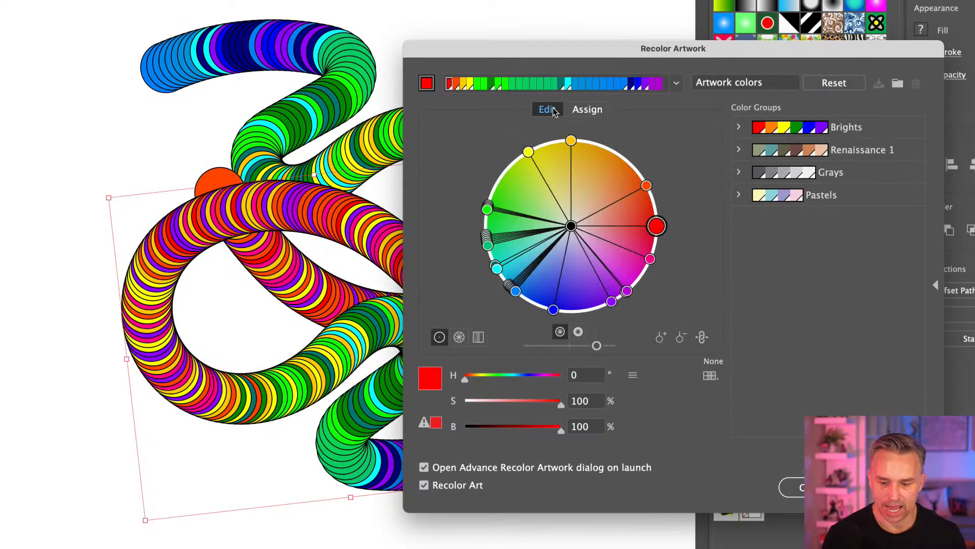
click(702, 337)
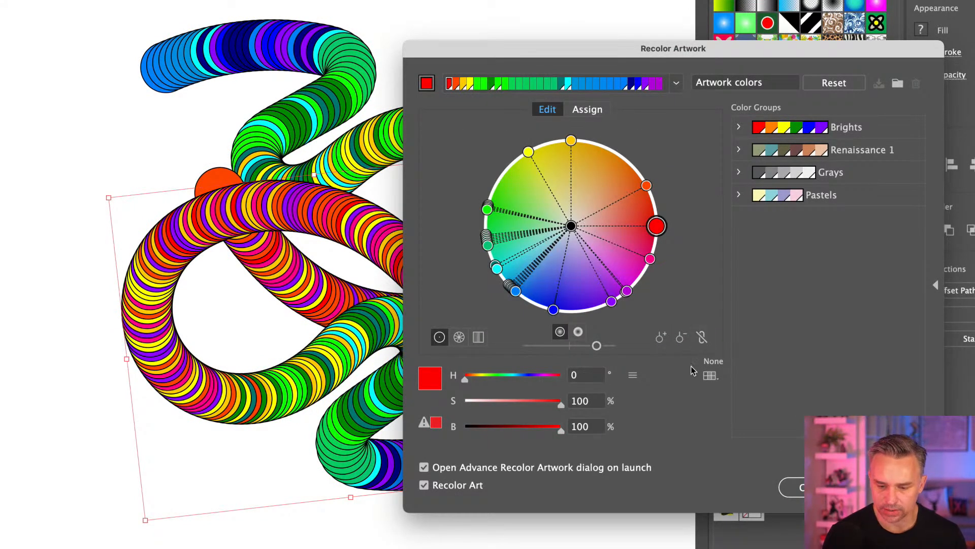
click(701, 338)
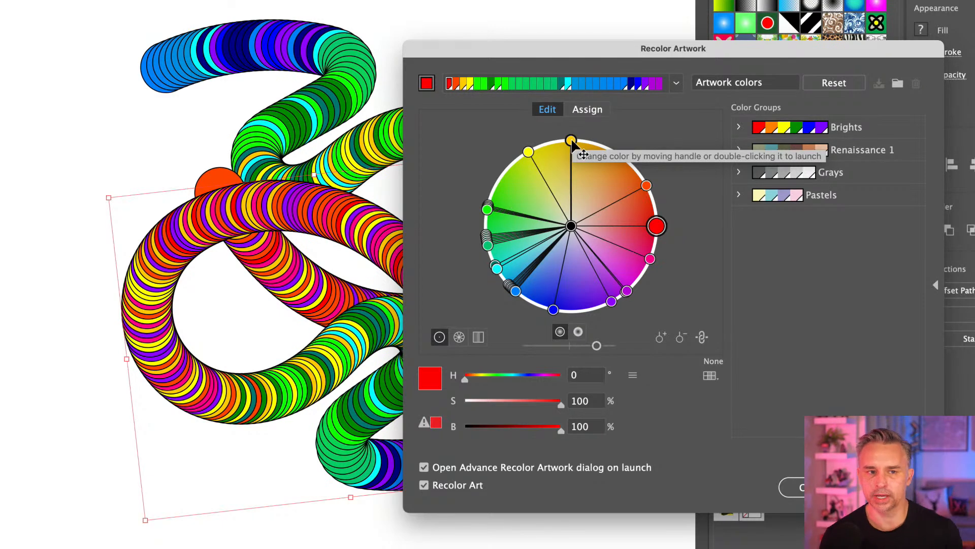
drag(571, 142, 567, 320)
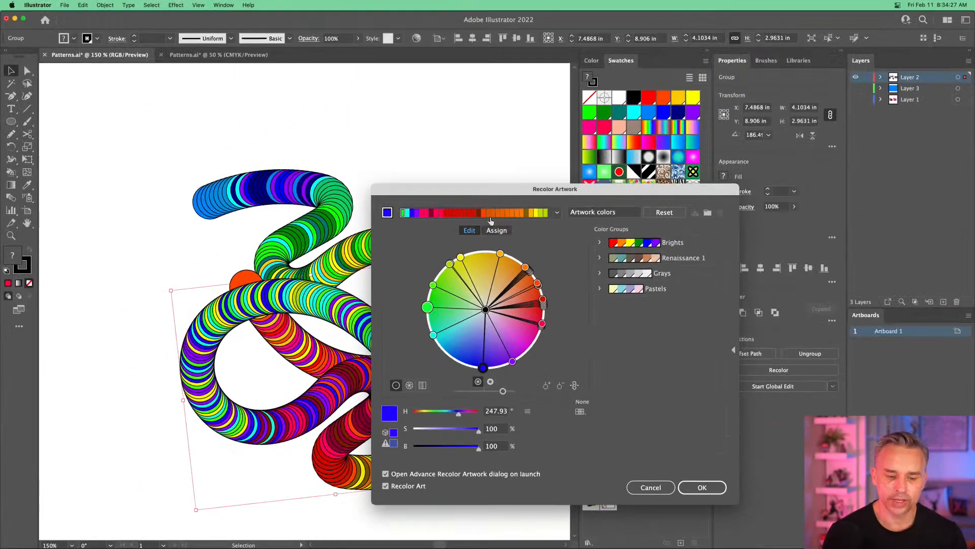
drag(477, 200, 623, 59)
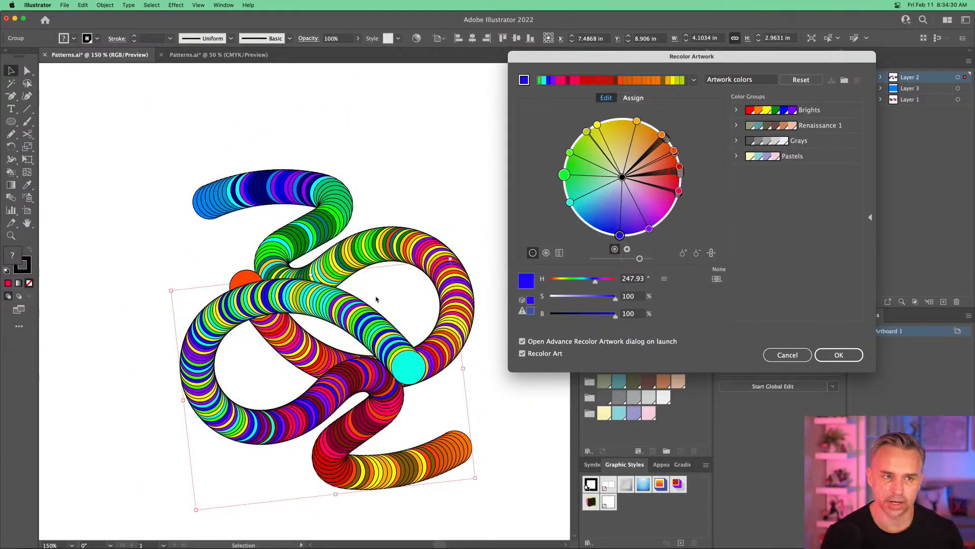
click(839, 354)
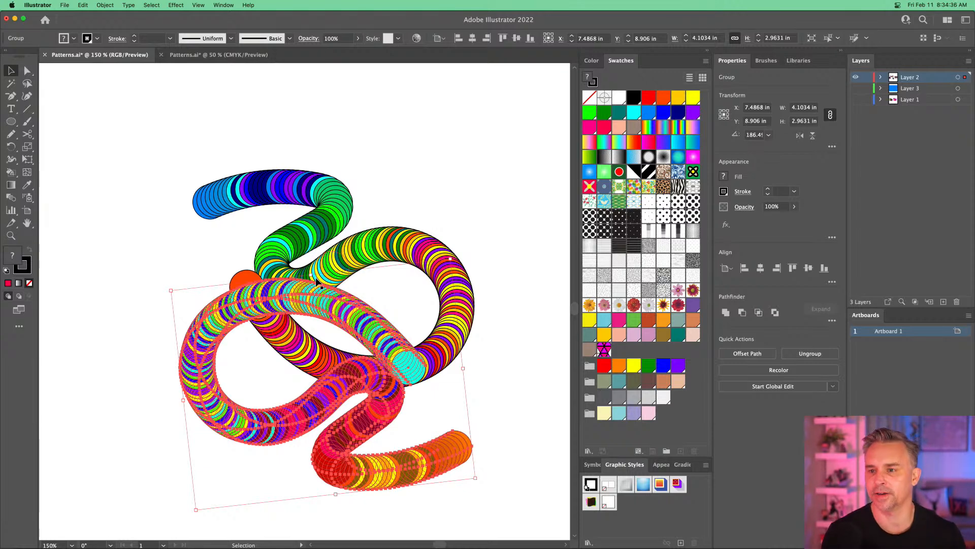
- Shift the recolored tube slightly right and up, and send it behind the original tube
mouse_move(195, 329)
mouse_down()
mouse_move(185, 301)
mouse_move(214, 336)
mouse_up()
key(super+shift+bracketleft)
click(184, 241)
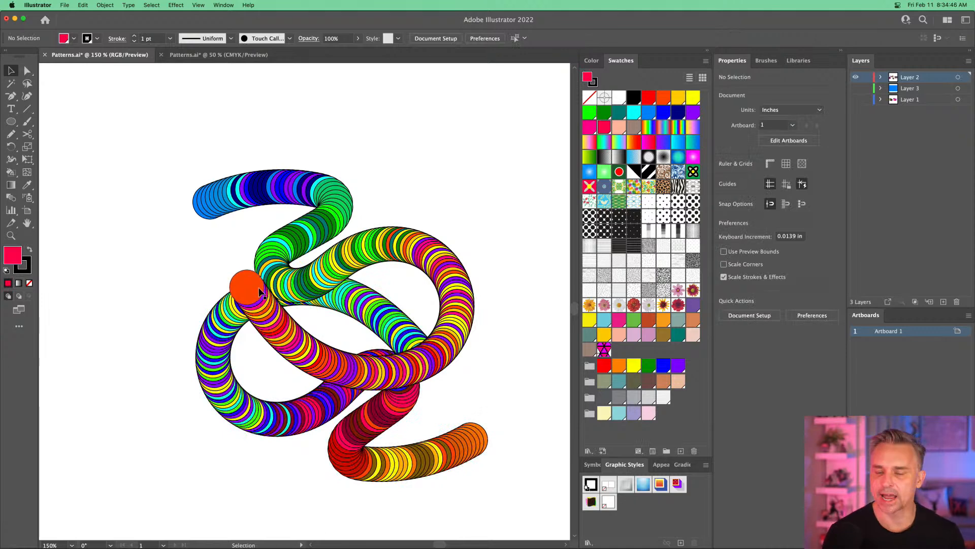
- Place a copy of the recolored tube, rotated about 58° clockwise, over the center of the tangle
click(210, 379)
drag(209, 379, 209, 244)
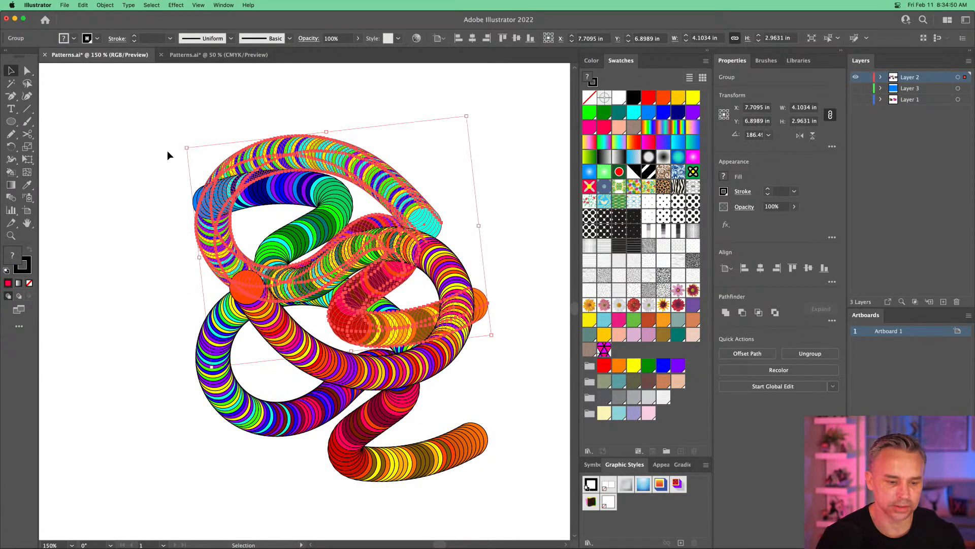
drag(194, 132, 341, 89)
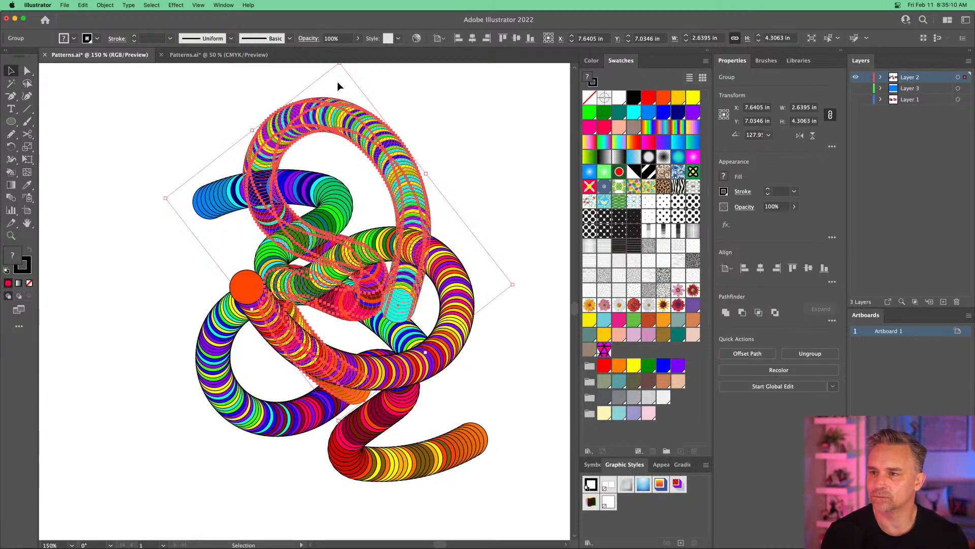
drag(271, 193, 279, 261)
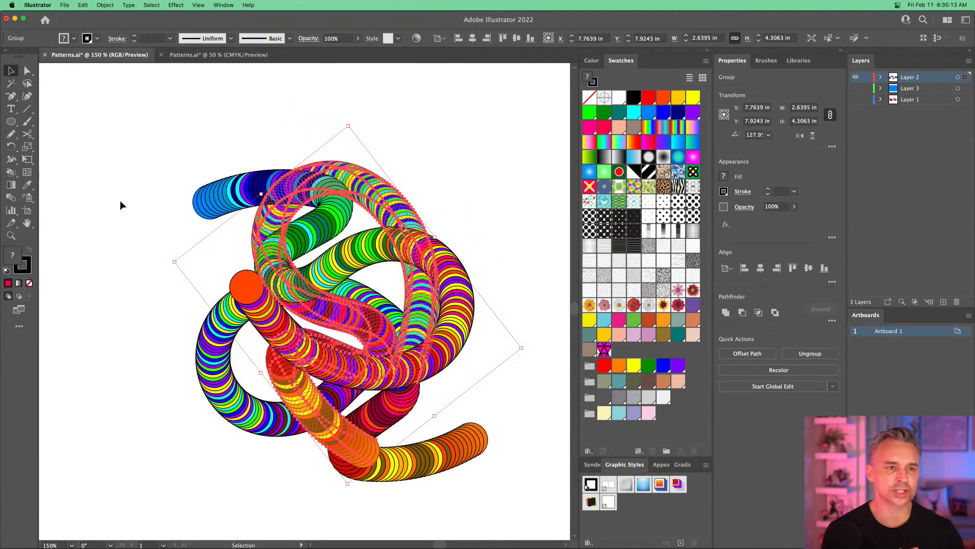
click(50, 150)
scroll(108, 150, down, 2)
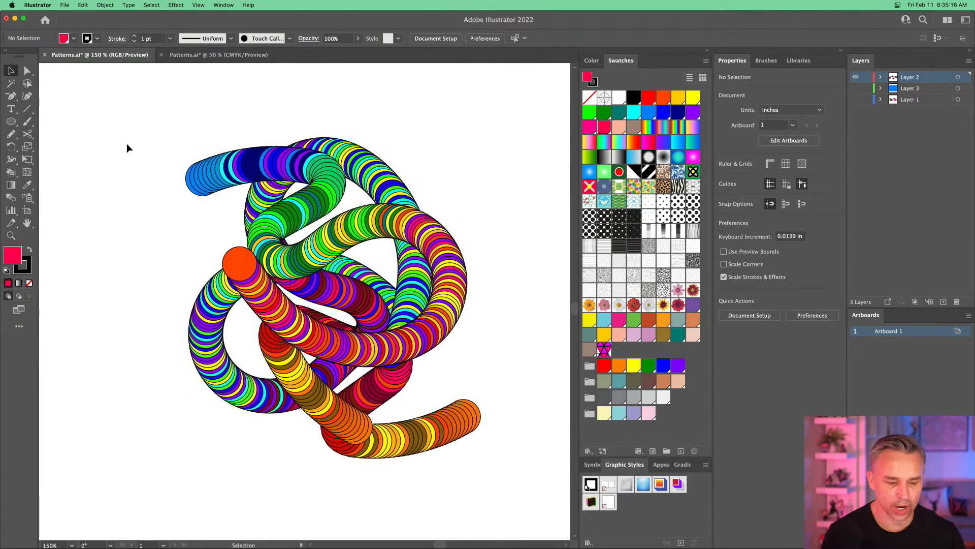
- Turn all three tubes together into a grid repeat
drag(143, 105, 519, 471)
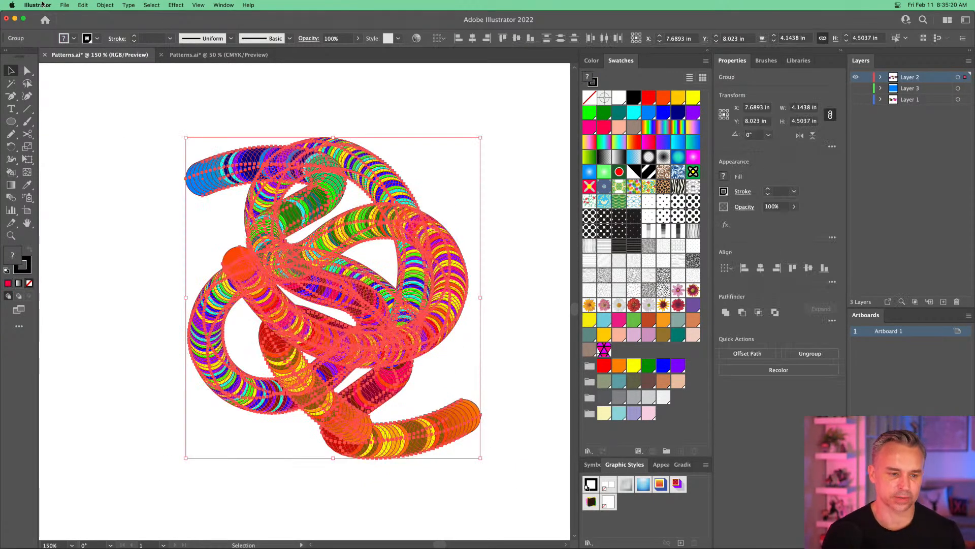
click(106, 4)
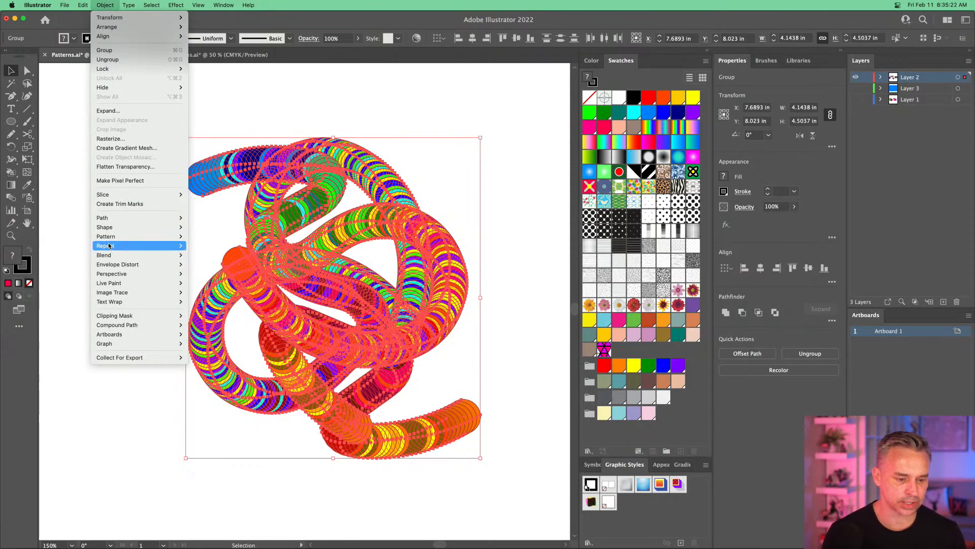
mouse_move(109, 245)
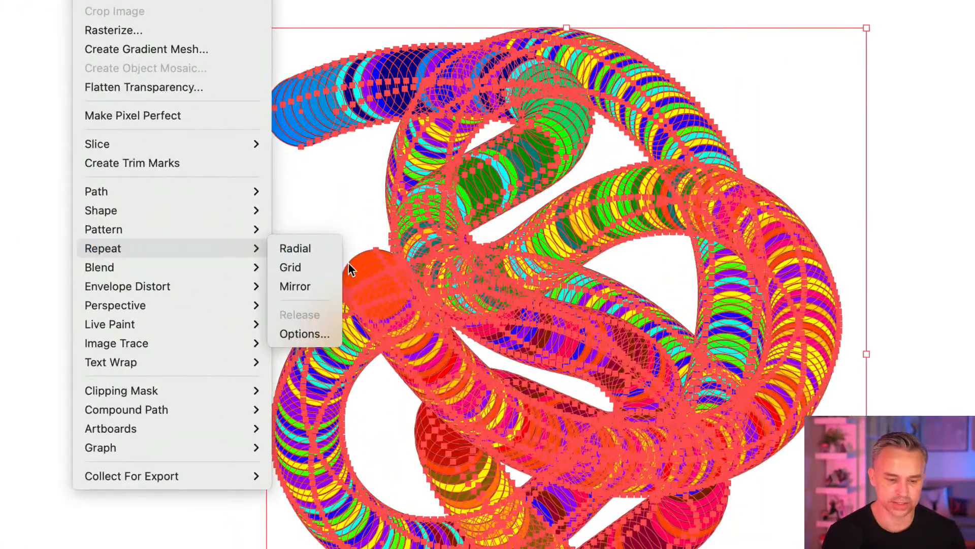
click(305, 267)
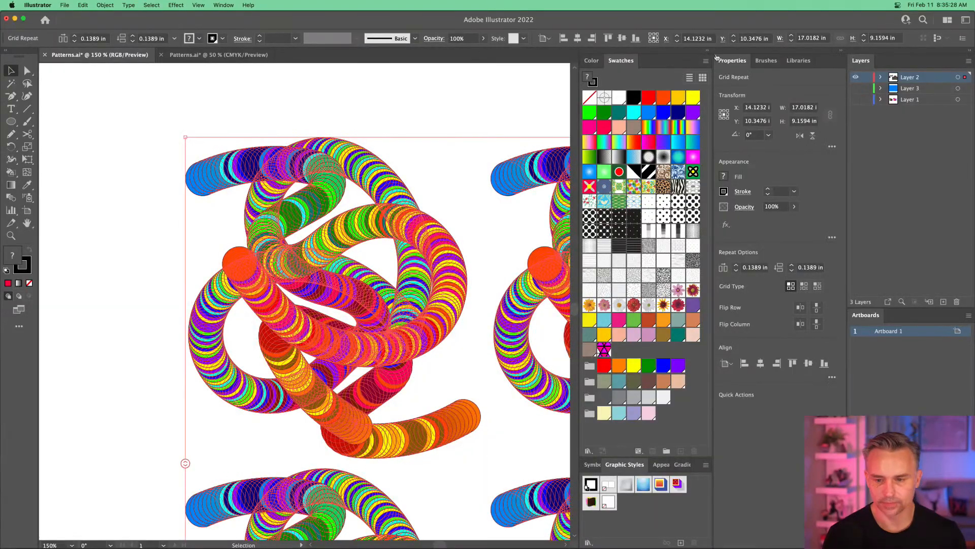
- Collapse the Properties and Swatches panels to widen the canvas, and move the grid repeat about 2 in left and 0.6 in up
click(840, 50)
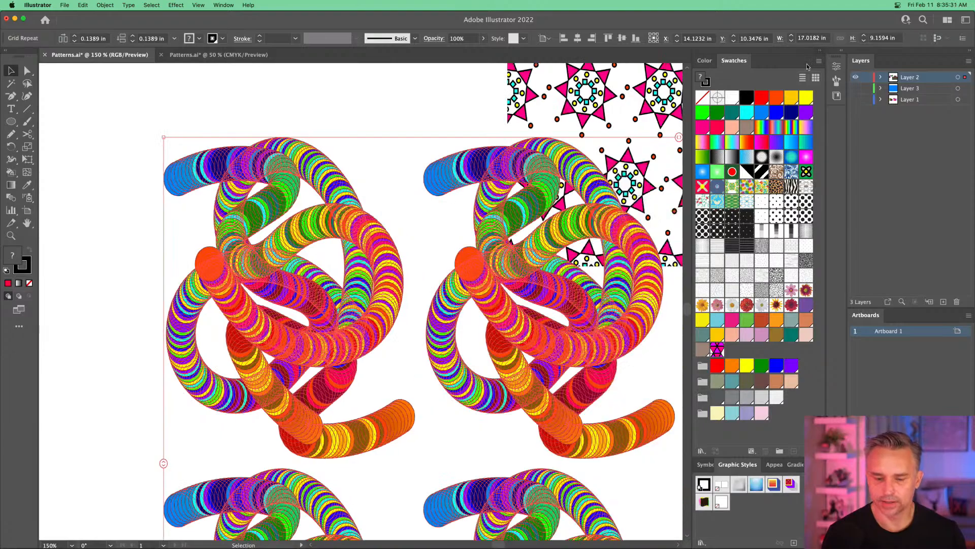
click(818, 51)
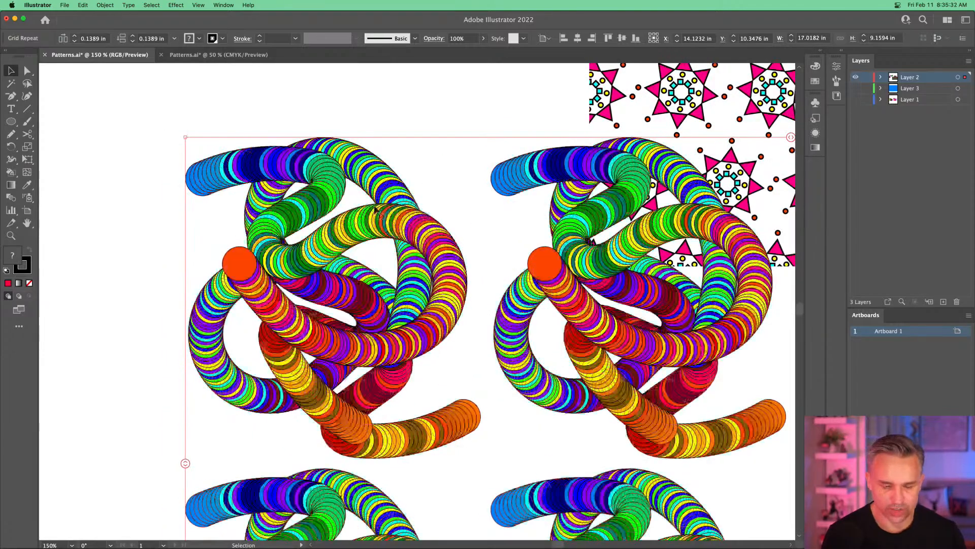
drag(287, 211, 239, 181)
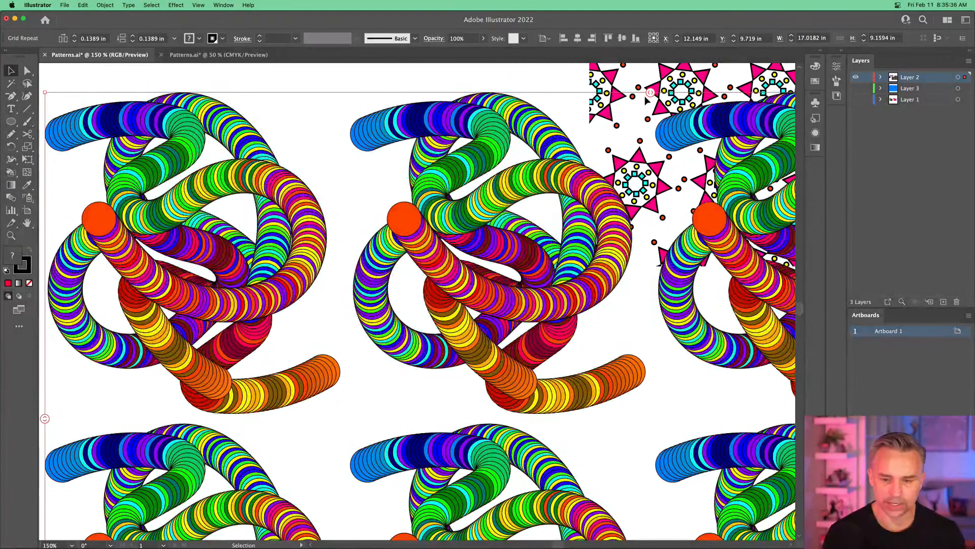
- Tighten the grid repeat so its tiles overlap, with horizontal spacing of -1.944 in and vertical spacing of -0.6695 in
drag(651, 92, 547, 95)
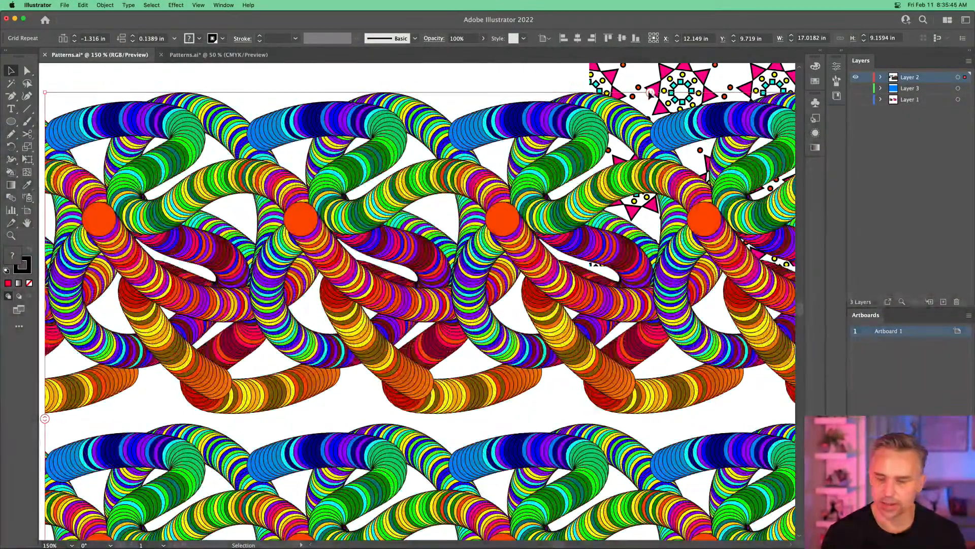
drag(650, 92, 602, 93)
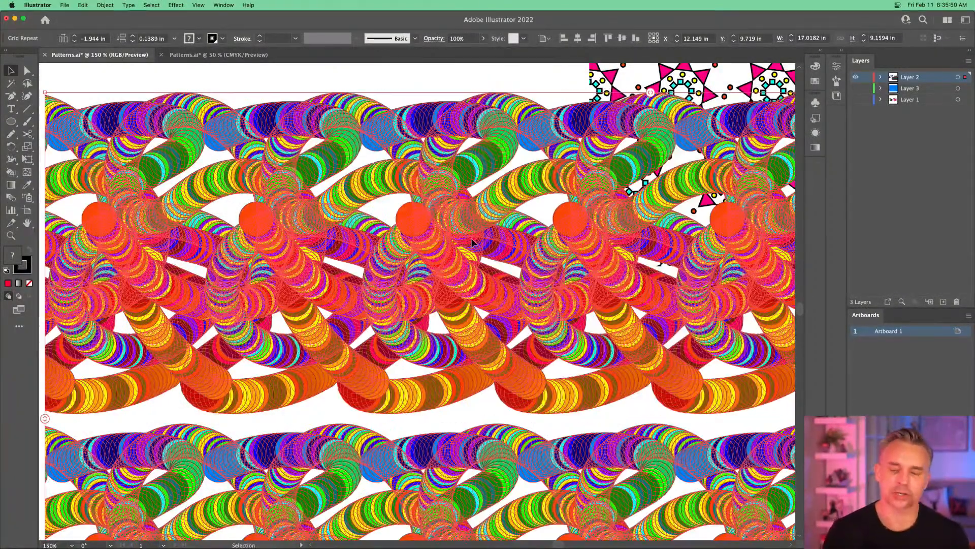
drag(256, 368, 430, 295)
drag(218, 344, 219, 285)
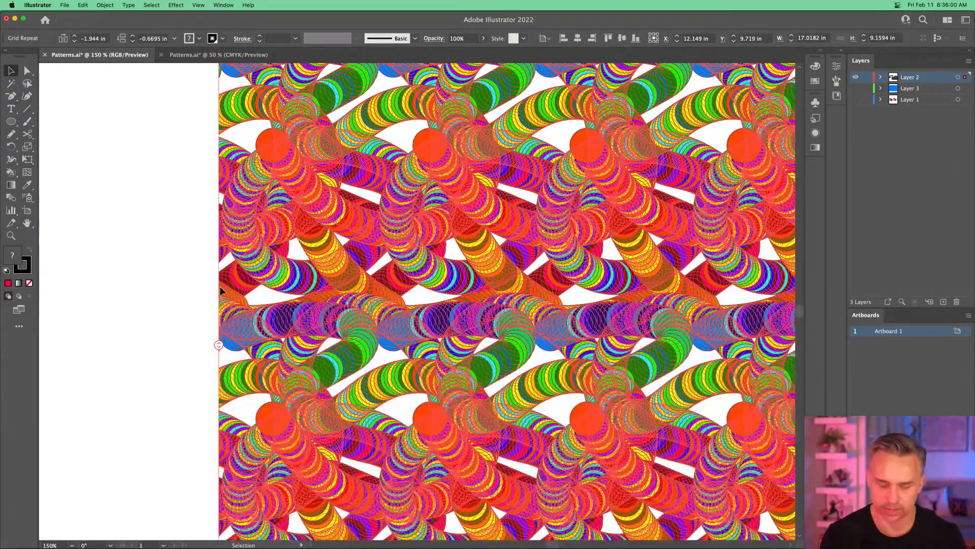
key(super+h)
key(space)
drag(401, 240, 183, 222)
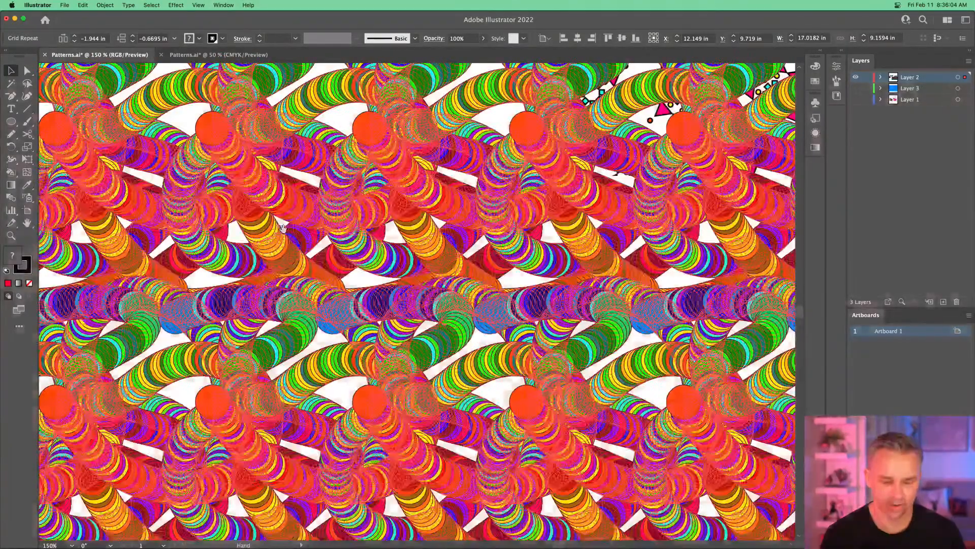
click(161, 75)
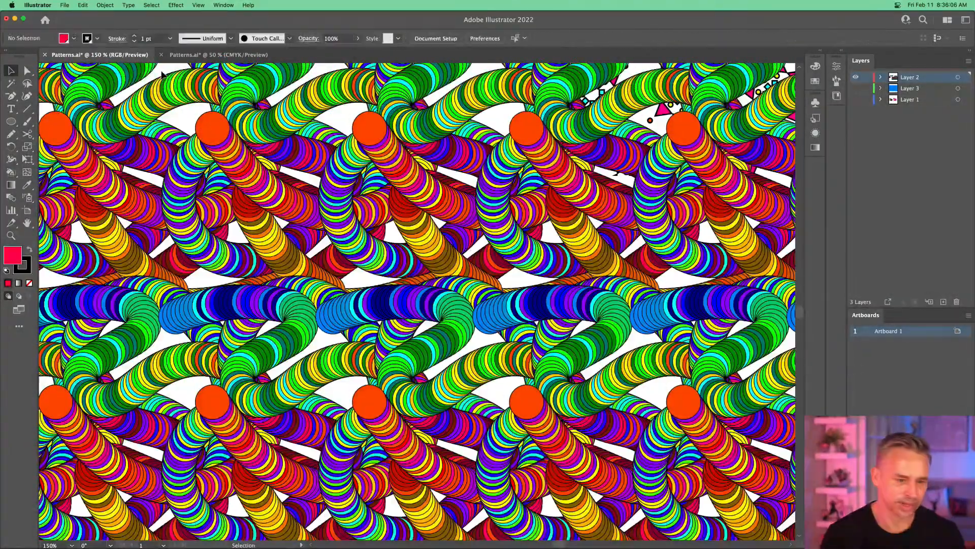
scroll(162, 74, up, 5)
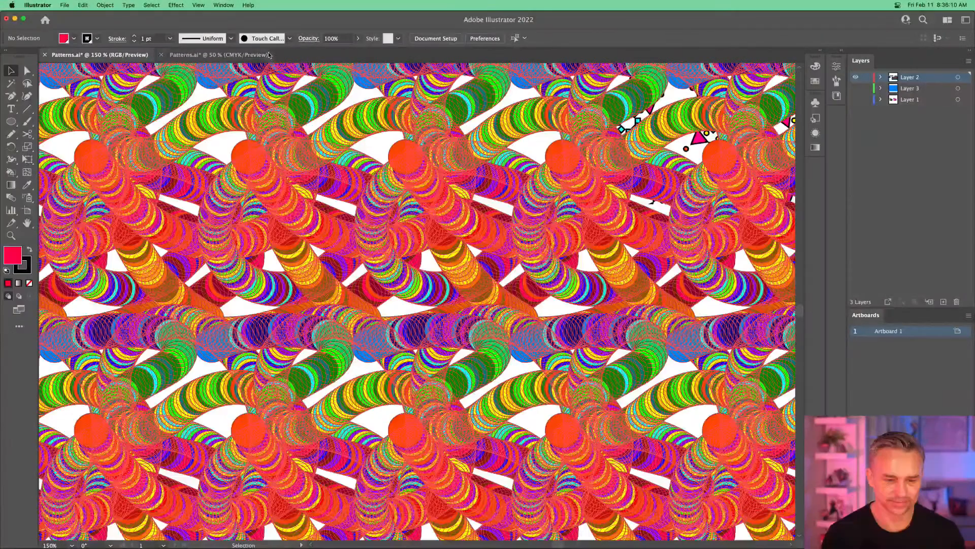
click(161, 76)
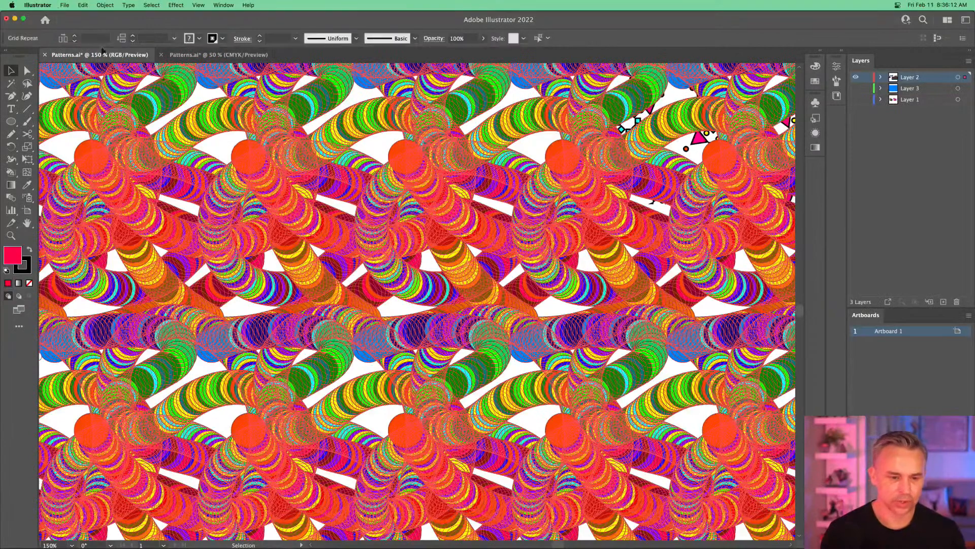
click(115, 5)
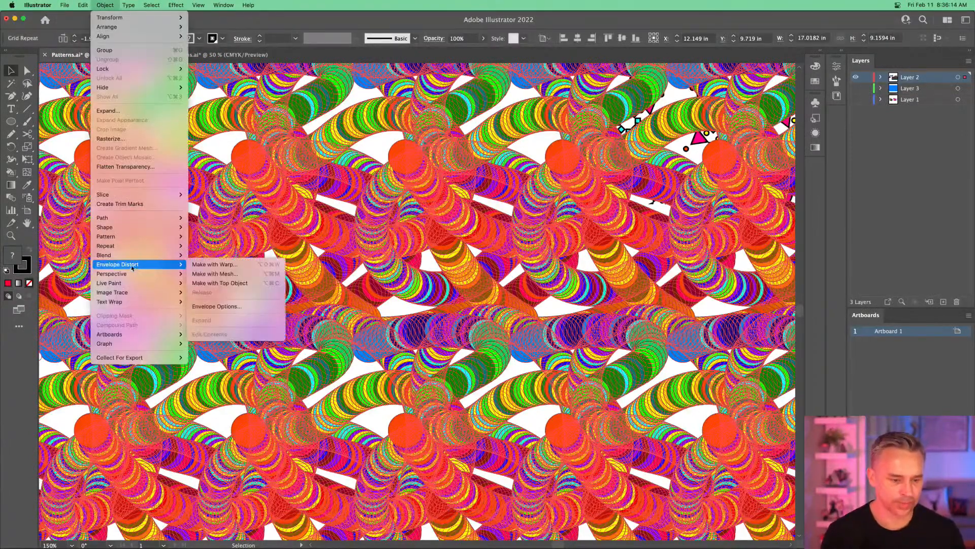
mouse_move(127, 250)
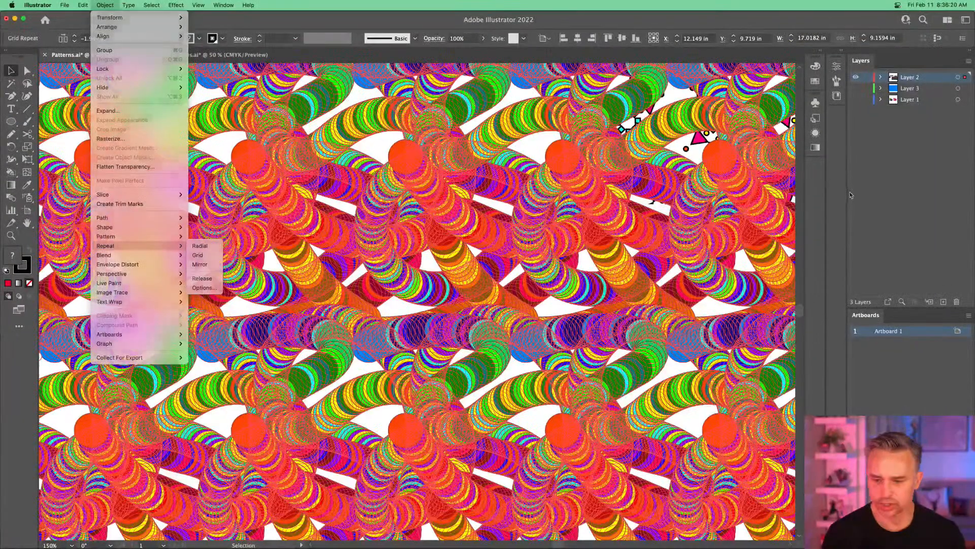
key(Escape)
- Expand the Properties panel to show the repeat options while keeping the Color and Swatches panels collapsed
click(820, 51)
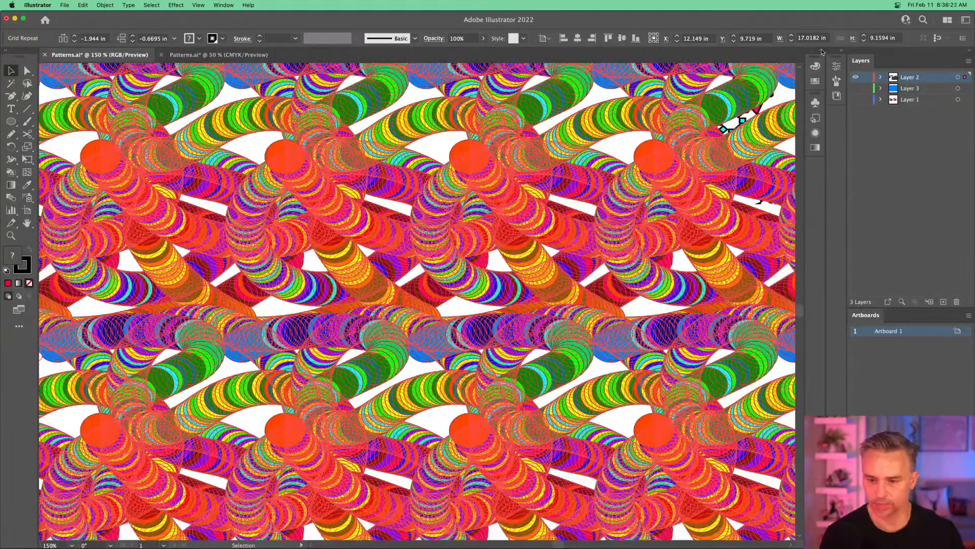
click(842, 51)
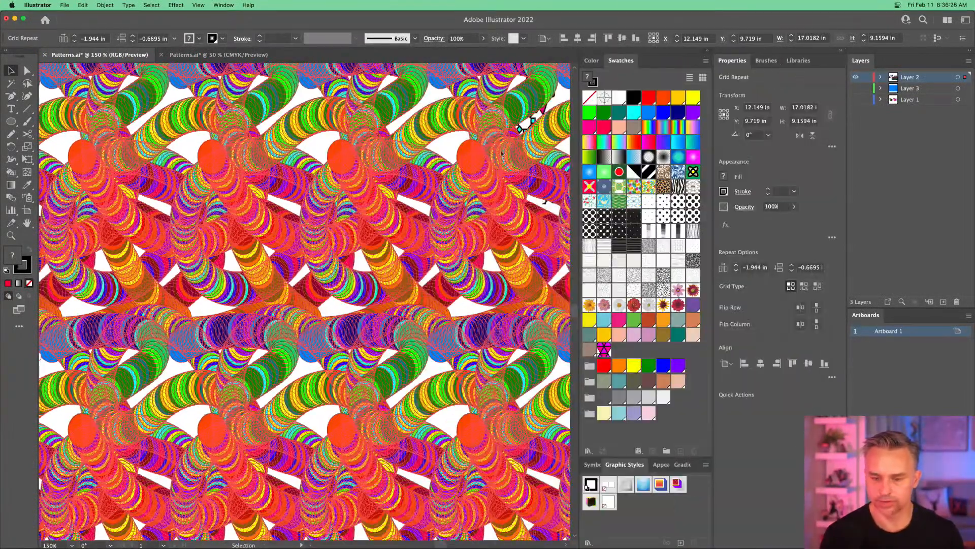
click(707, 53)
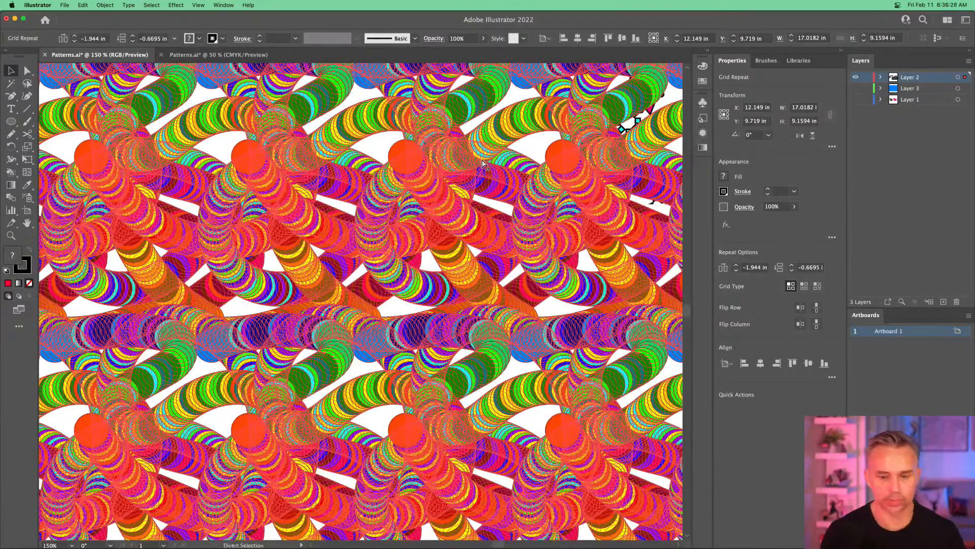
- Flip the grid repeat's columns vertically and change its grid type to Brick by Row
key(super+minus)
key(super+minus)
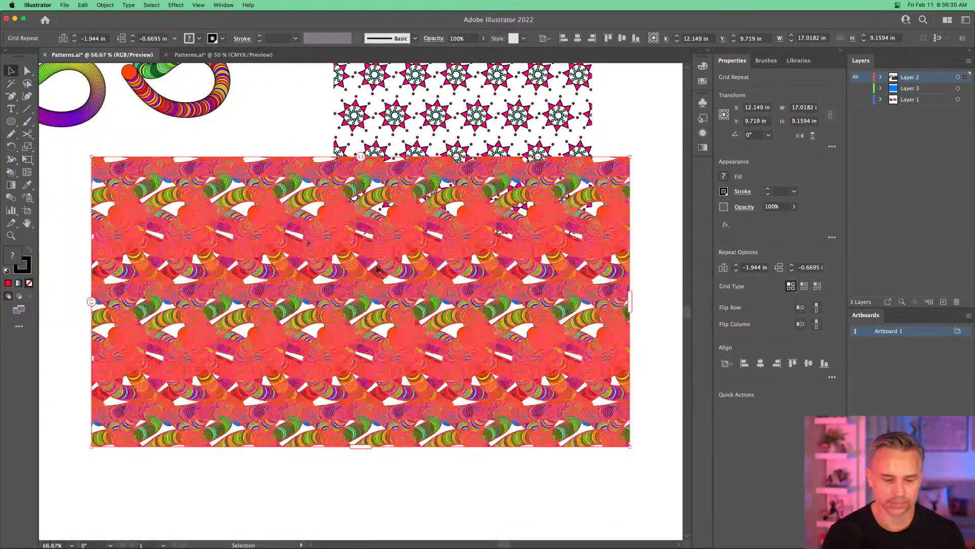
click(816, 328)
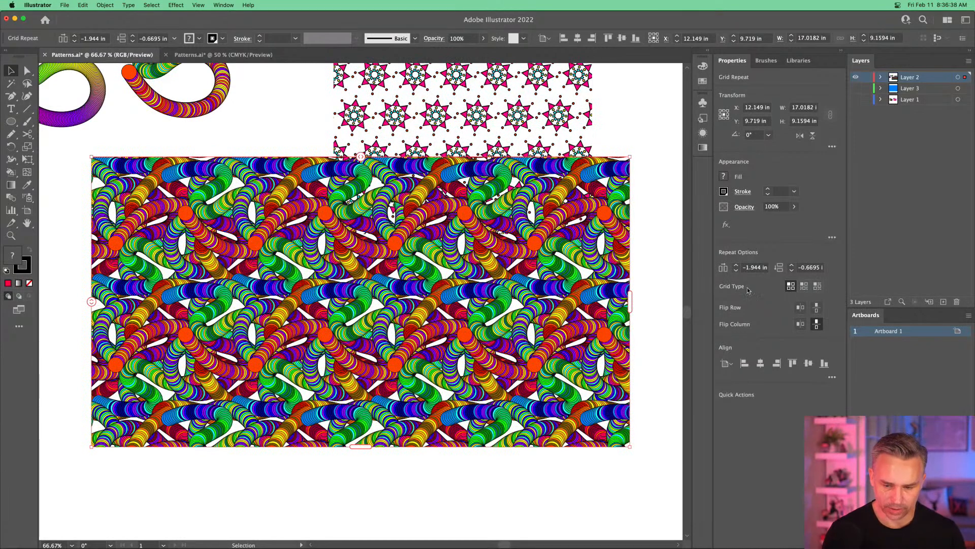
click(804, 287)
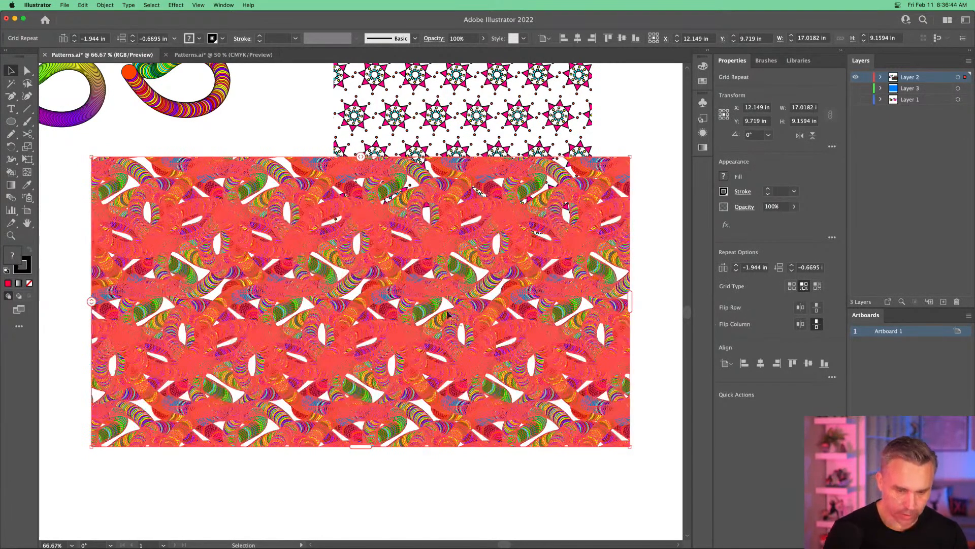
key(a)
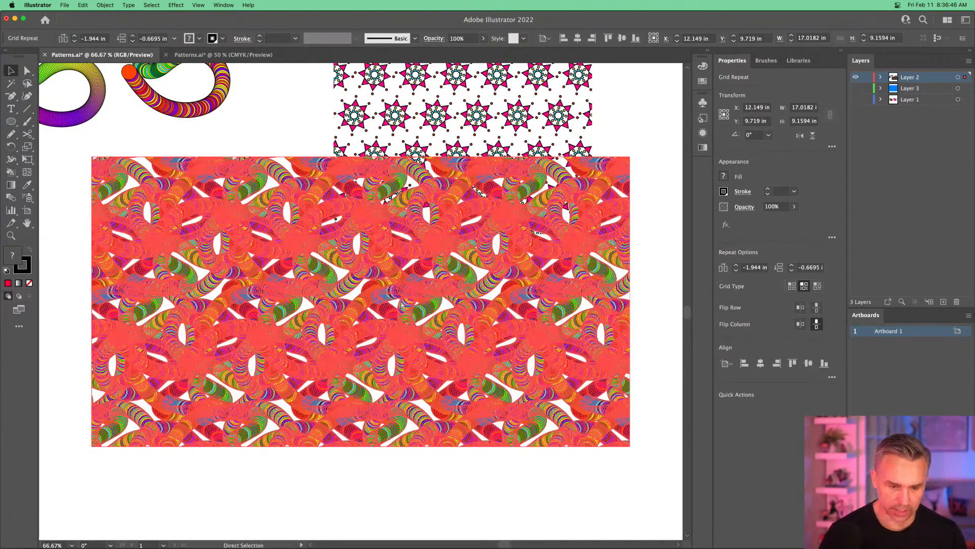
key(v)
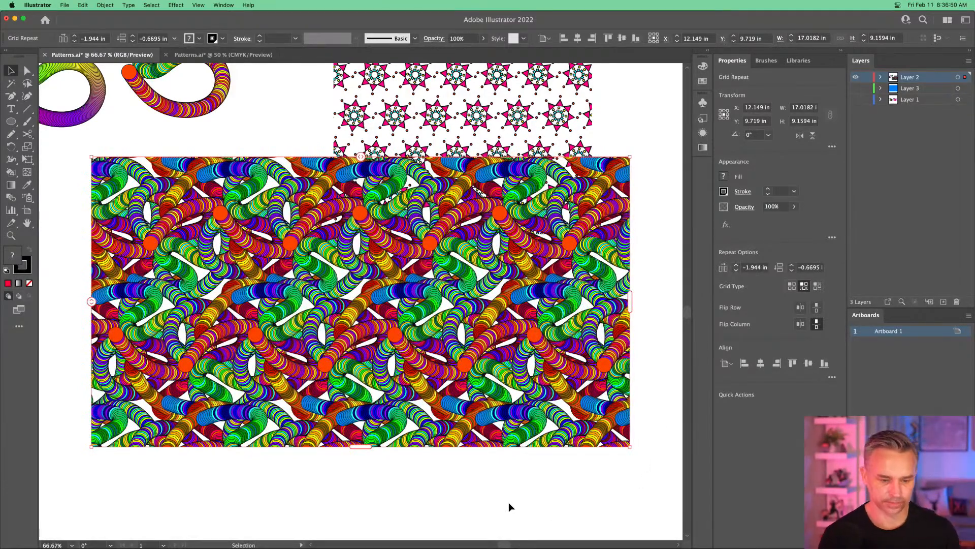
- Move the tube grid repeat about 0.33 in right and 2.77 in down so it clears the star pattern
key(super+equal)
key(super+equal)
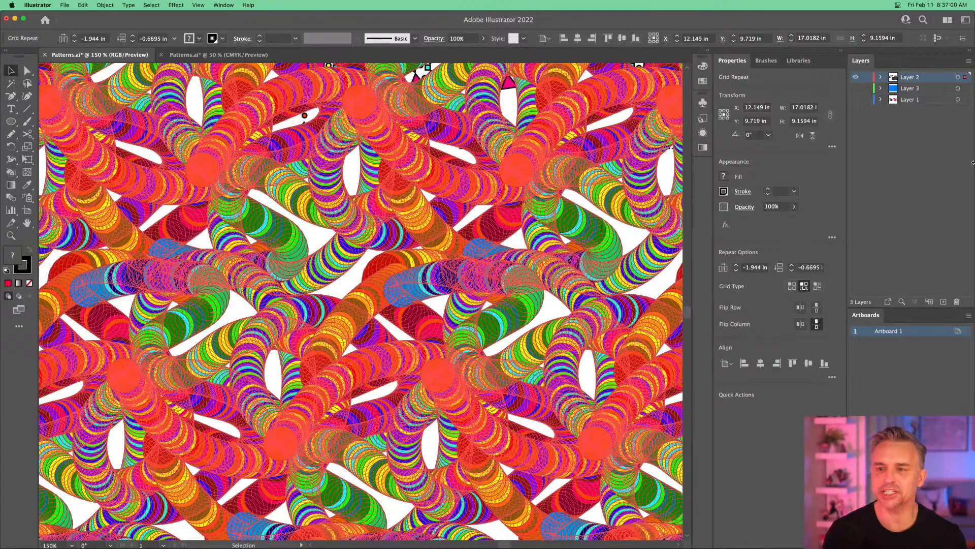
key(super+minus)
key(super+minus)
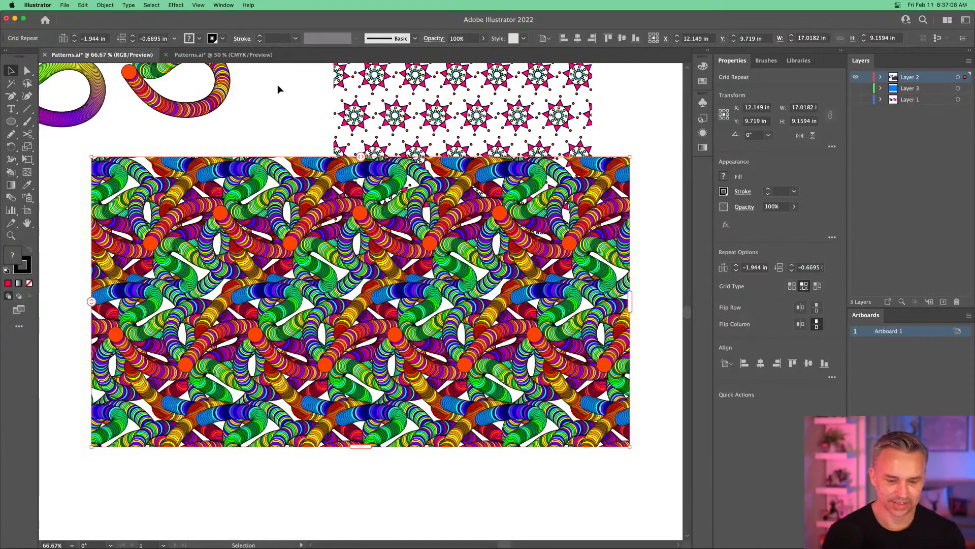
drag(319, 277, 330, 364)
drag(353, 195, 355, 4)
drag(354, 148, 356, 249)
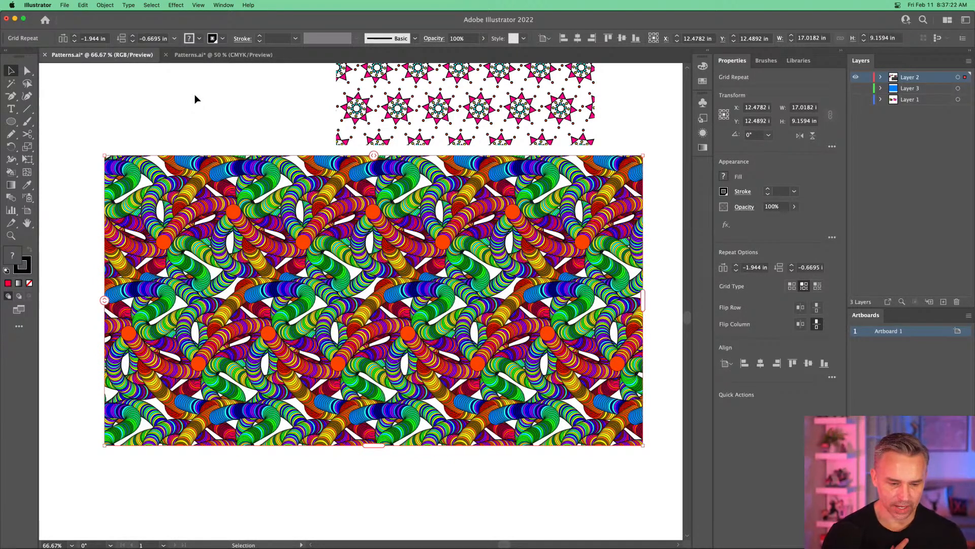
- Open the tube grid repeat in isolation mode and clear the selection inside it
click(281, 237)
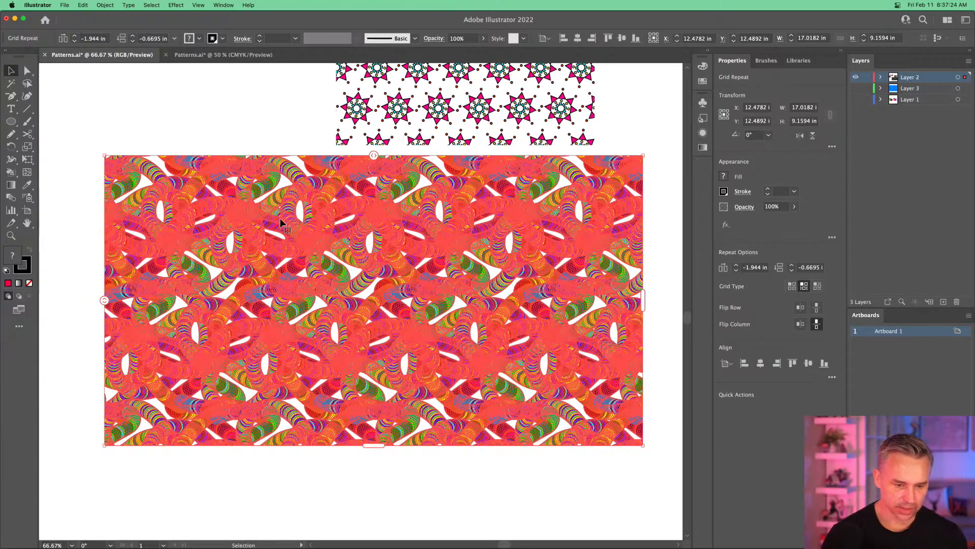
double_click(286, 220)
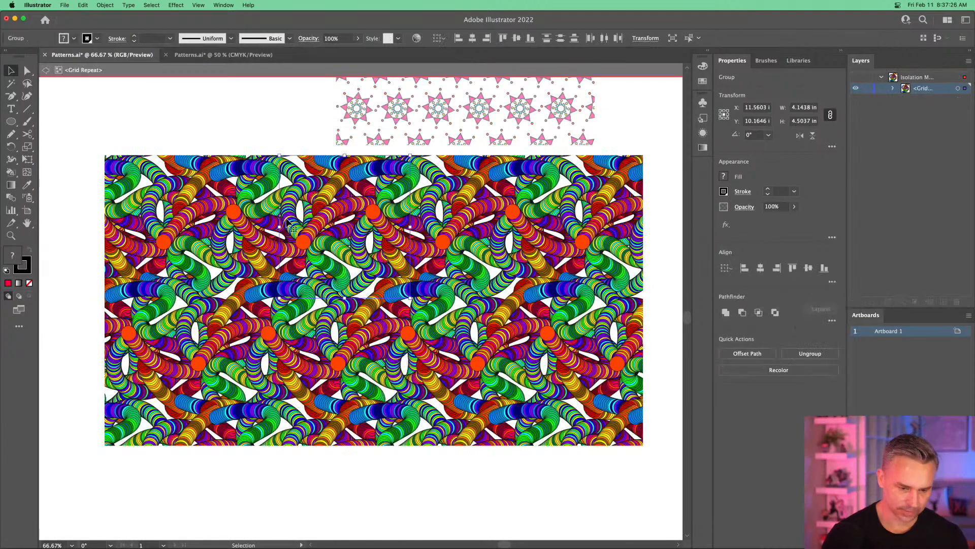
scroll(294, 221, up, 5)
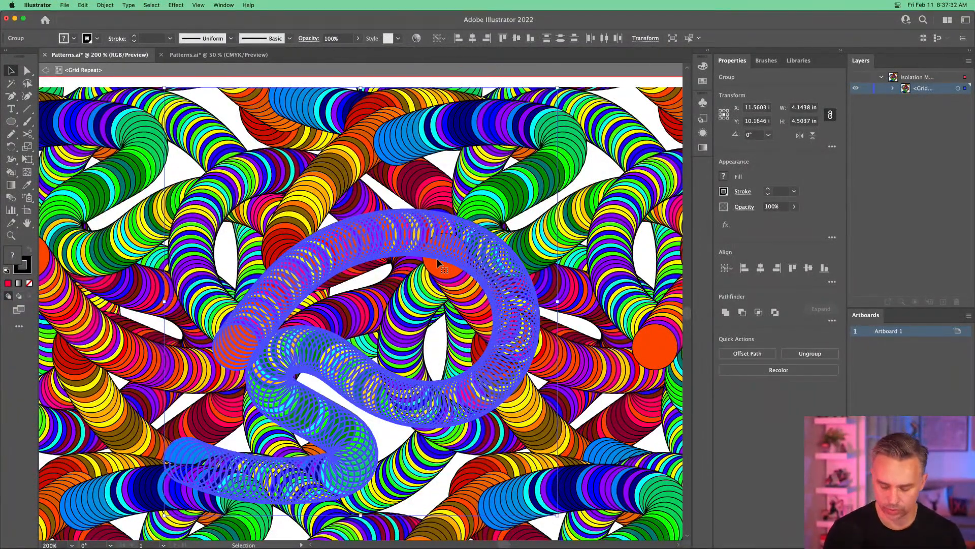
key(super+z)
key(super+minus)
key(super+minus)
drag(390, 282, 384, 222)
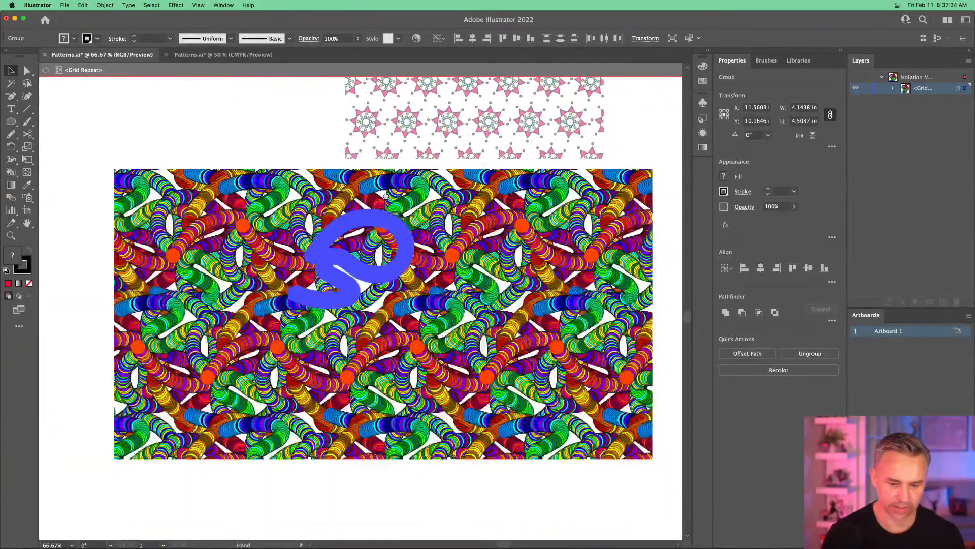
click(249, 133)
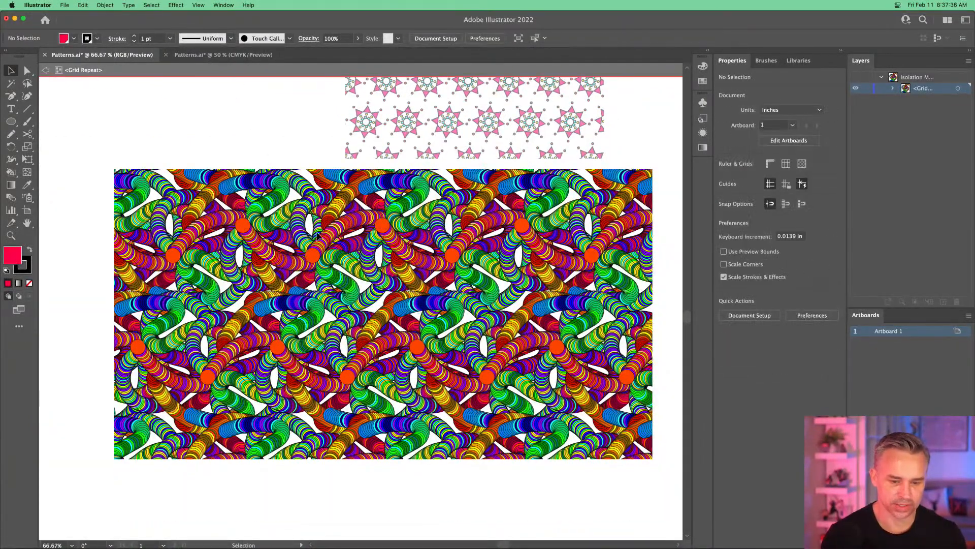
click(358, 249)
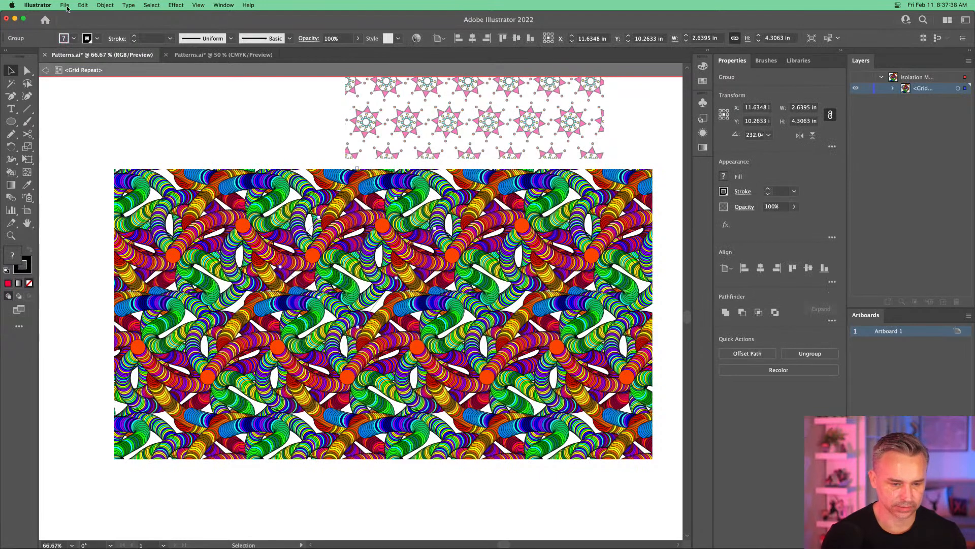
click(105, 5)
mouse_move(136, 248)
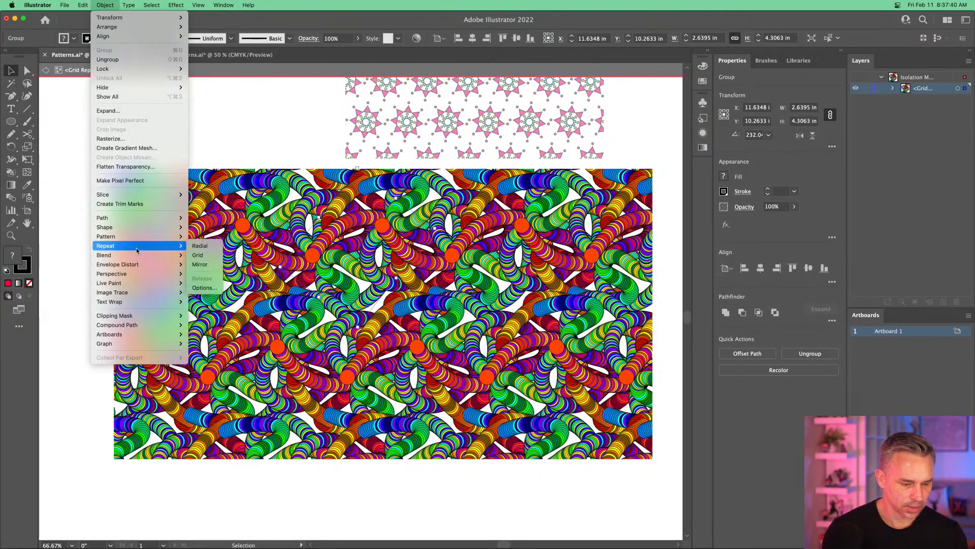
click(204, 288)
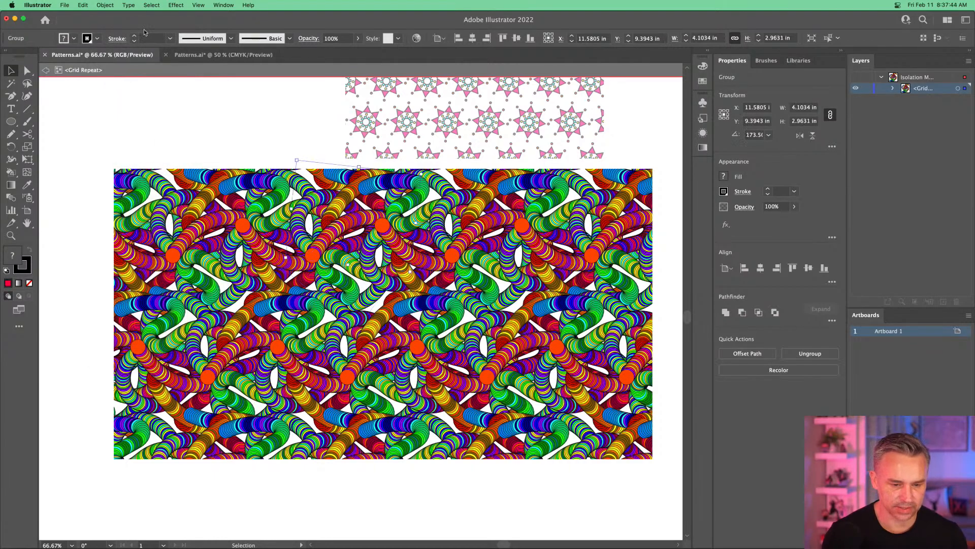
- Rotate the upper tube inside the grid repeat slightly, to an angle of about 178°
mouse_move(288, 206)
mouse_down()
mouse_move(291, 225)
mouse_move(308, 202)
mouse_move(328, 204)
mouse_move(291, 208)
mouse_up()
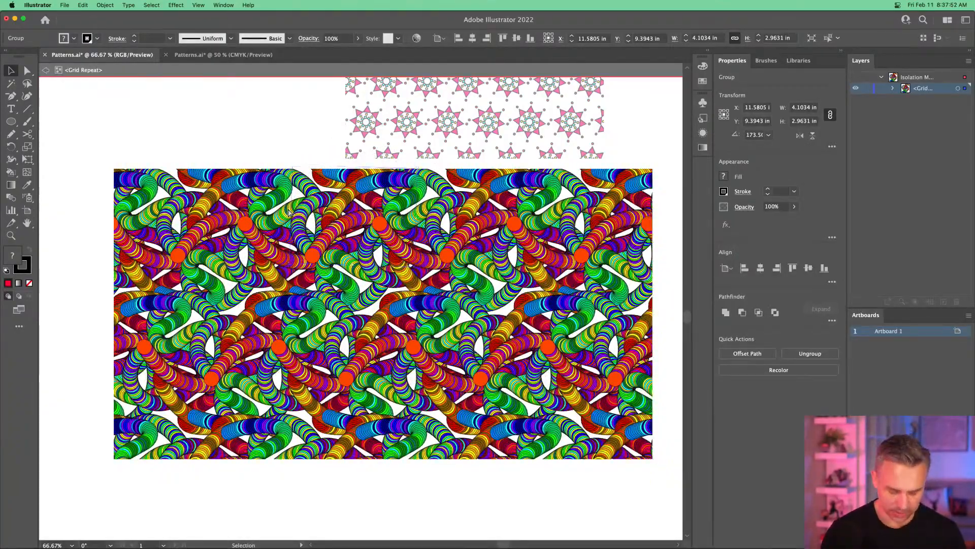
key(super+equal)
key(super+equal)
drag(293, 348, 261, 189)
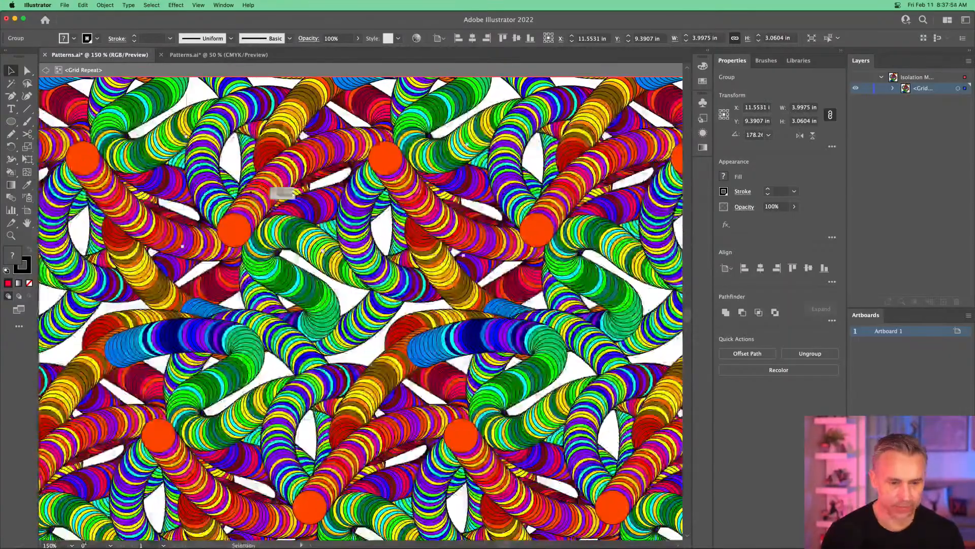
- Shift the rotated tube about 0.25 in left and 0.26 in down, and exit isolation mode
click(197, 215)
drag(212, 189, 195, 199)
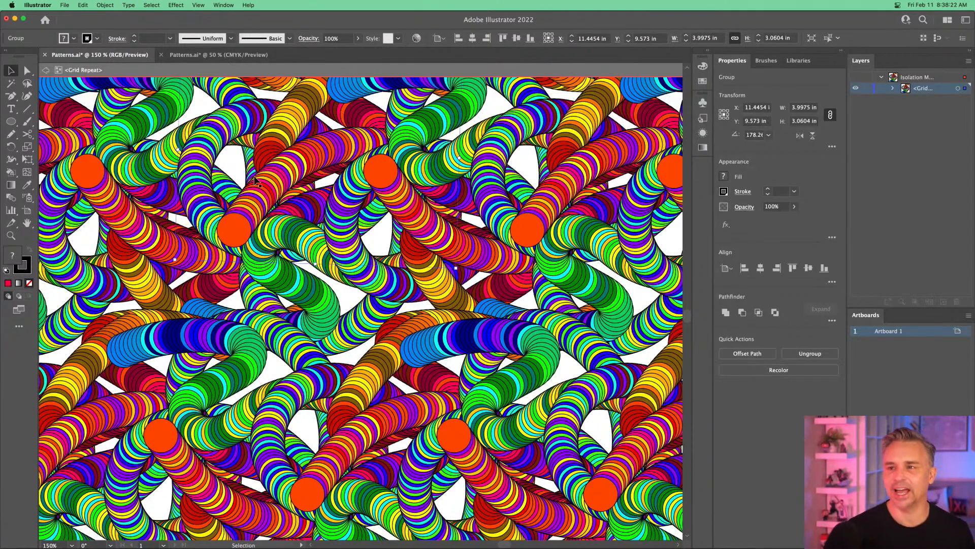
drag(394, 154, 334, 184)
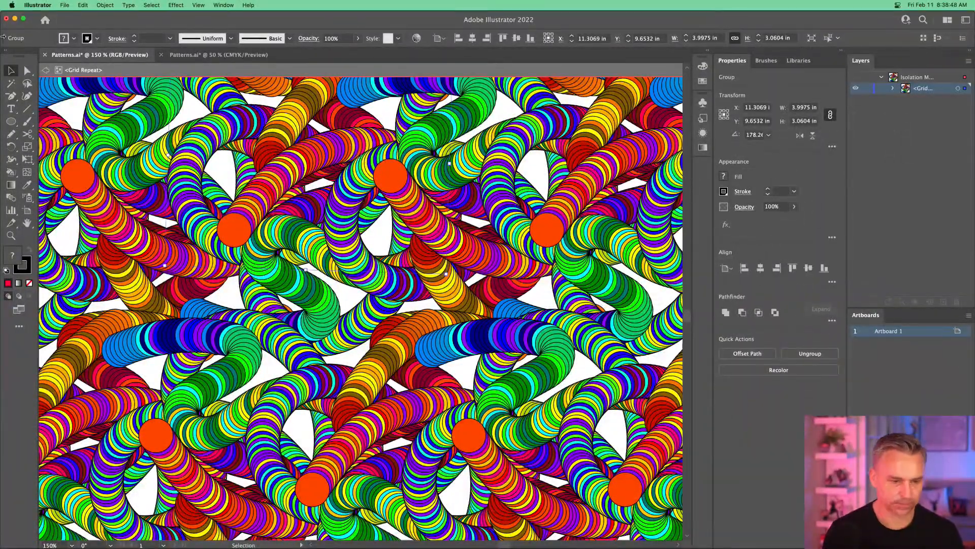
click(44, 71)
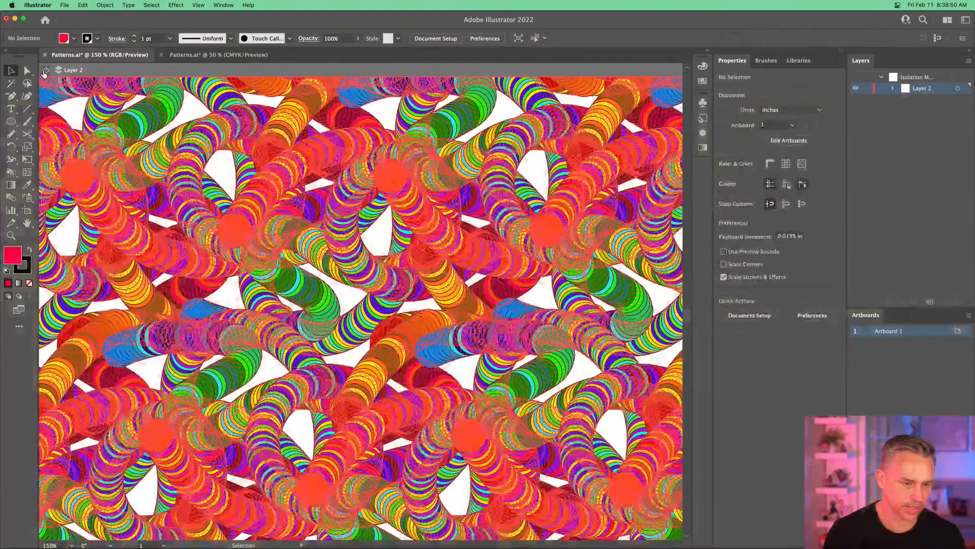
click(46, 71)
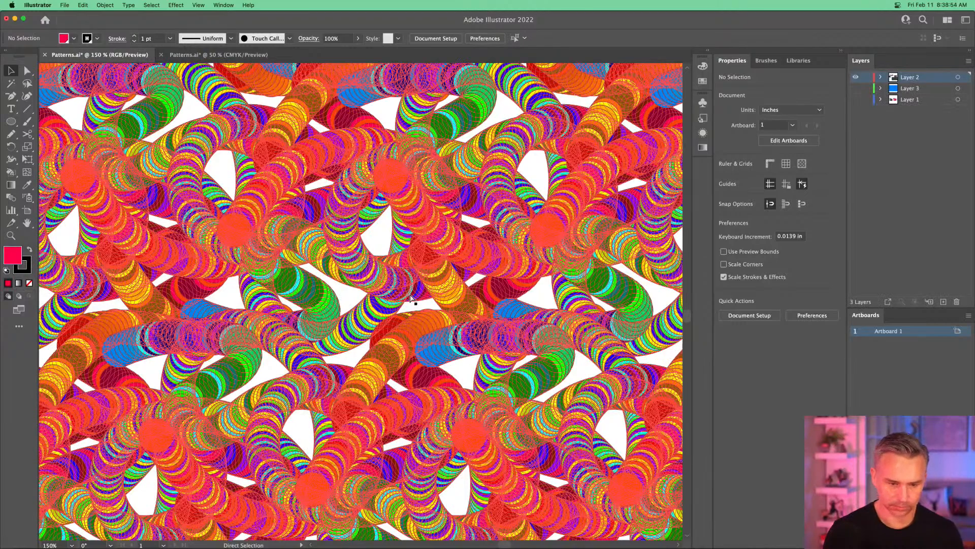
key(super+minus)
key(super+minus)
key(super+minus)
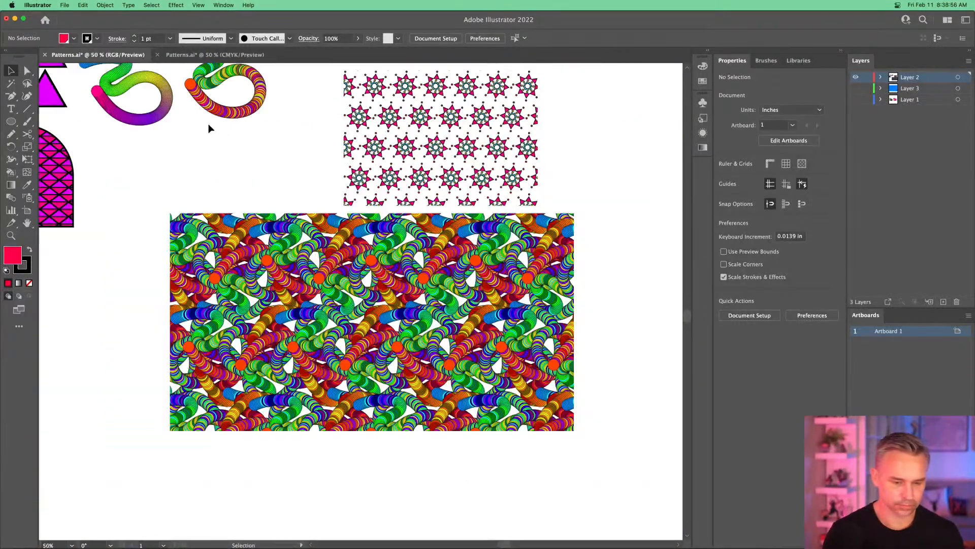
drag(211, 129, 263, 207)
click(245, 116)
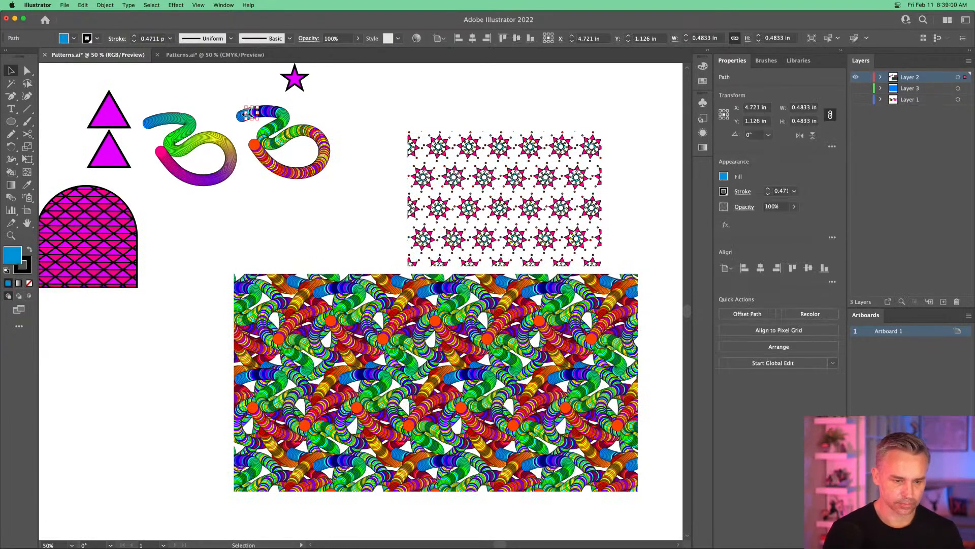
click(207, 83)
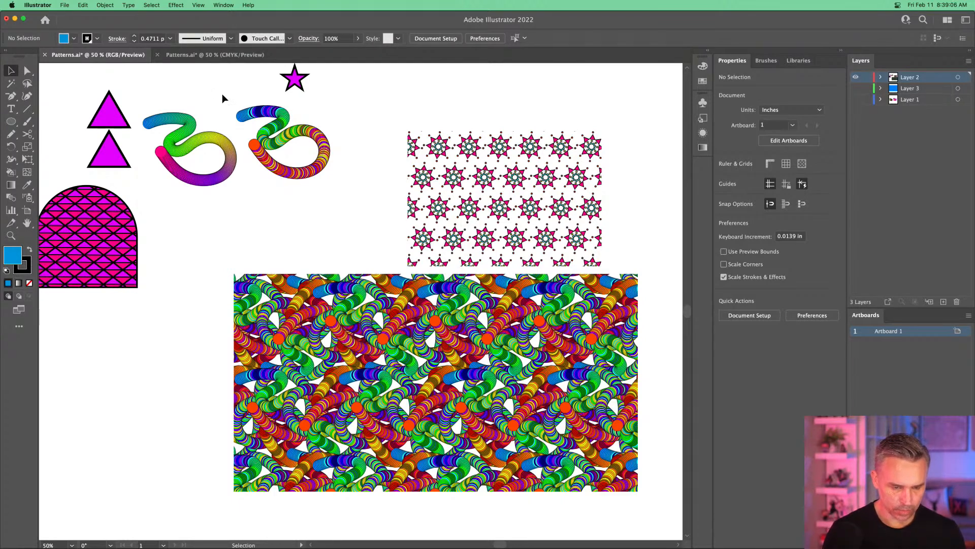
click(263, 123)
drag(352, 208, 240, 115)
- Move the tube grid repeat about 16.9 in left and 1.5 in down, below the arched triangle pattern
drag(428, 349, 3, 380)
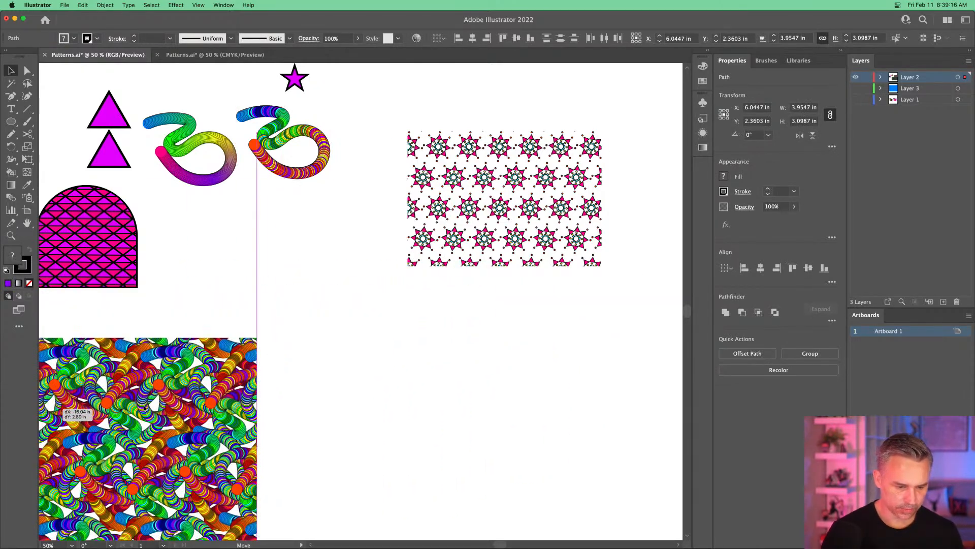
key(super+z)
click(71, 361)
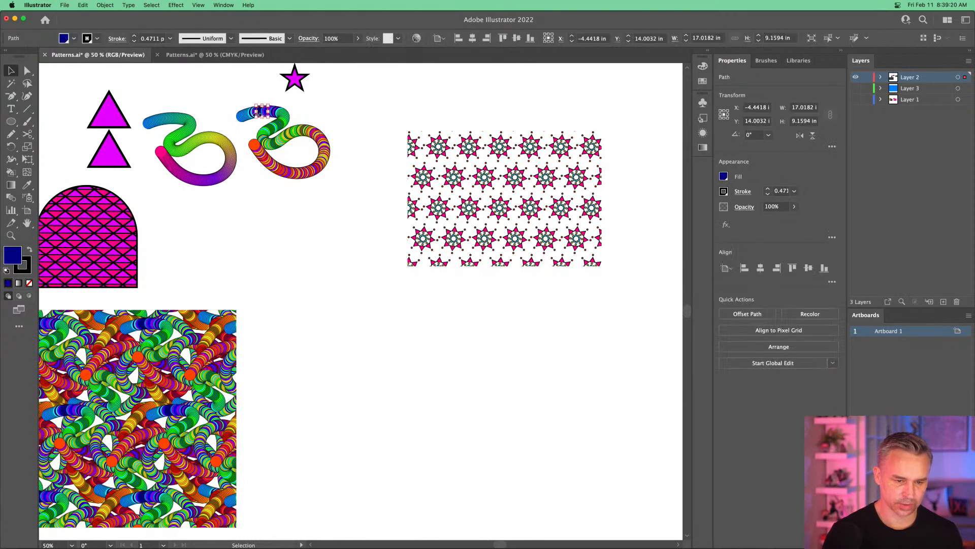
- Paste the copied striped tube, group its circles, and move it about 4.2 in right and 2.5 in down
click(232, 99)
key(super+v)
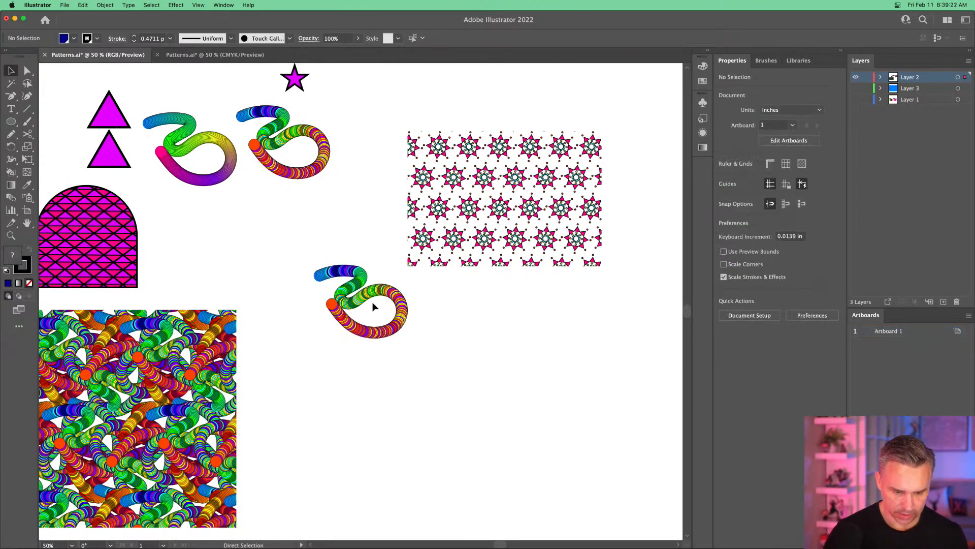
right_click(363, 298)
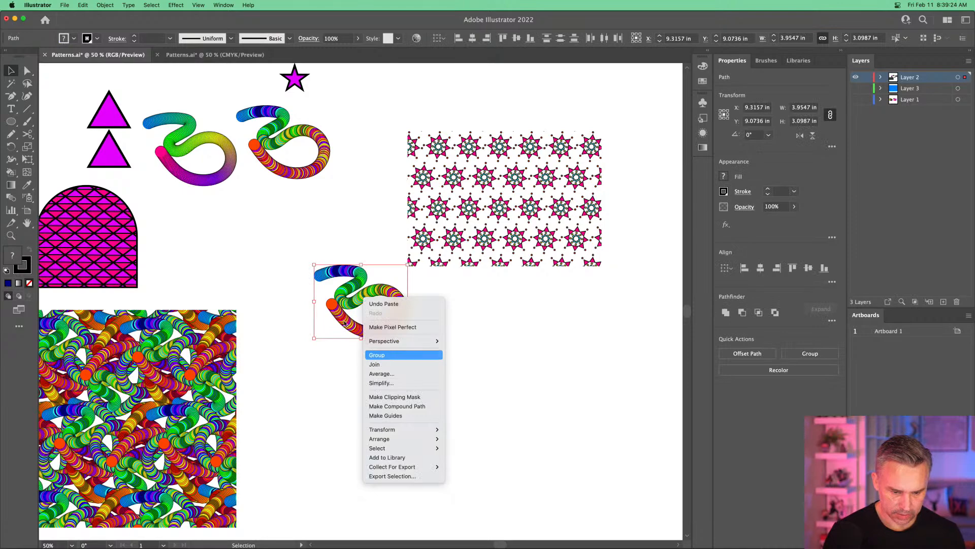
click(377, 354)
drag(328, 269, 429, 325)
- Duplicate the tube group about 1.2 in left and 1.1 in down, and reflect the copy across the vertical axis
key(super+equal)
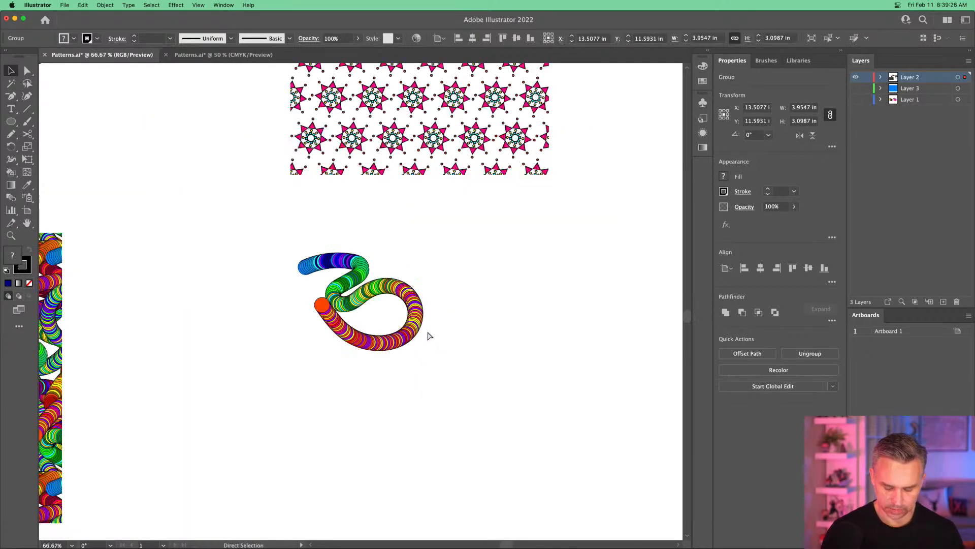
key(super+equal)
key(super+equal)
key(super+equal)
drag(361, 168, 171, 287)
drag(12, 150, 30, 158)
key(Return)
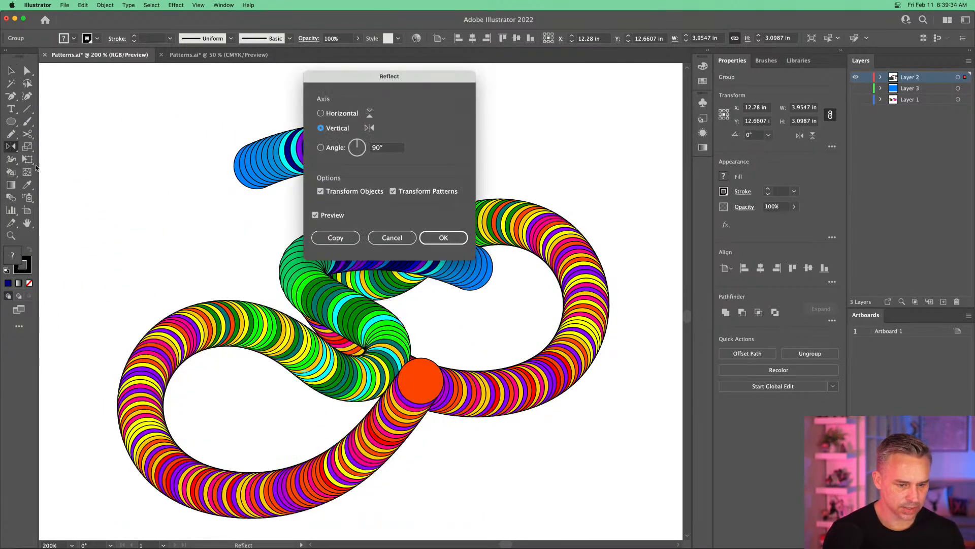
click(447, 238)
- Move the reflected tube about 2.6 in left and 0.2 in up, clear of the original tube
click(11, 71)
drag(380, 256, 213, 261)
scroll(409, 152, left, 5)
scroll(409, 152, down, 2)
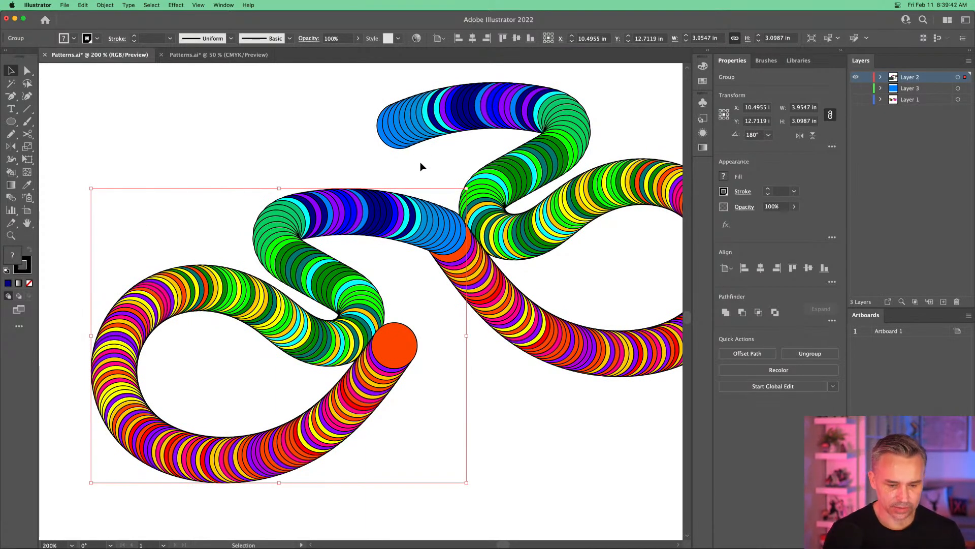
drag(297, 239, 219, 212)
scroll(145, 200, left, 5)
- Ungroup the reflected tube and delete the circles forming its blue and upper green end
right_click(275, 187)
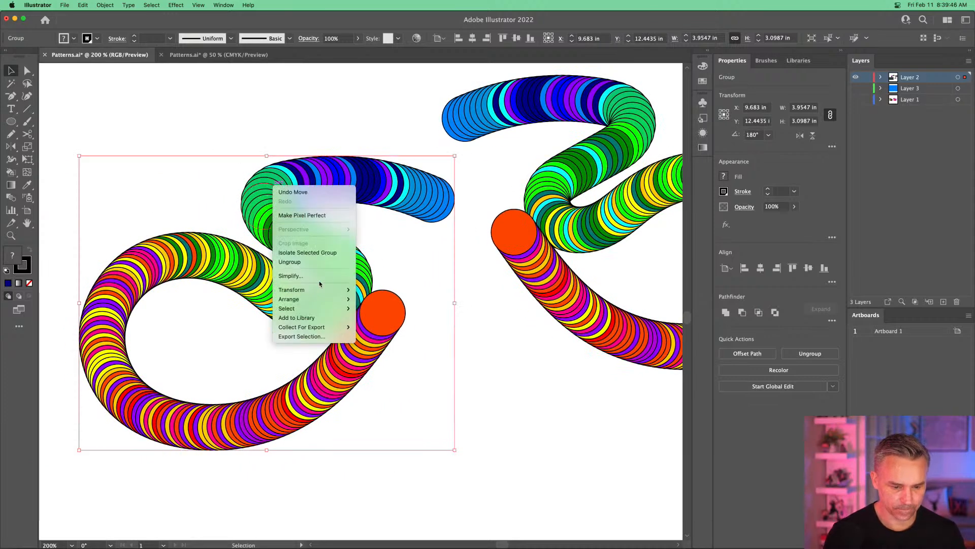
click(290, 262)
click(204, 106)
drag(204, 105, 428, 228)
key(Delete)
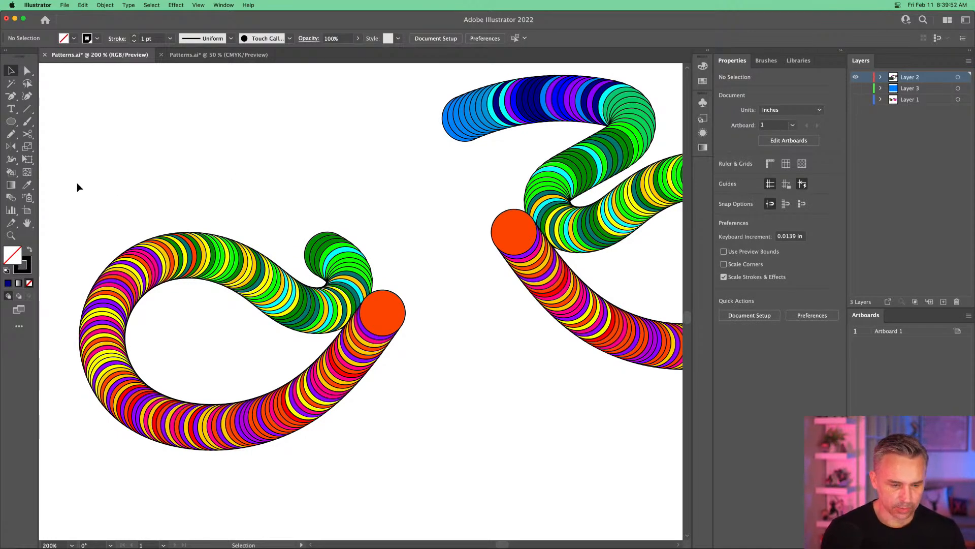
- Reflect the remaining circles of the shortened tube across the vertical axis and move them about 2.7 in right and 0.2 in down
drag(62, 186, 435, 476)
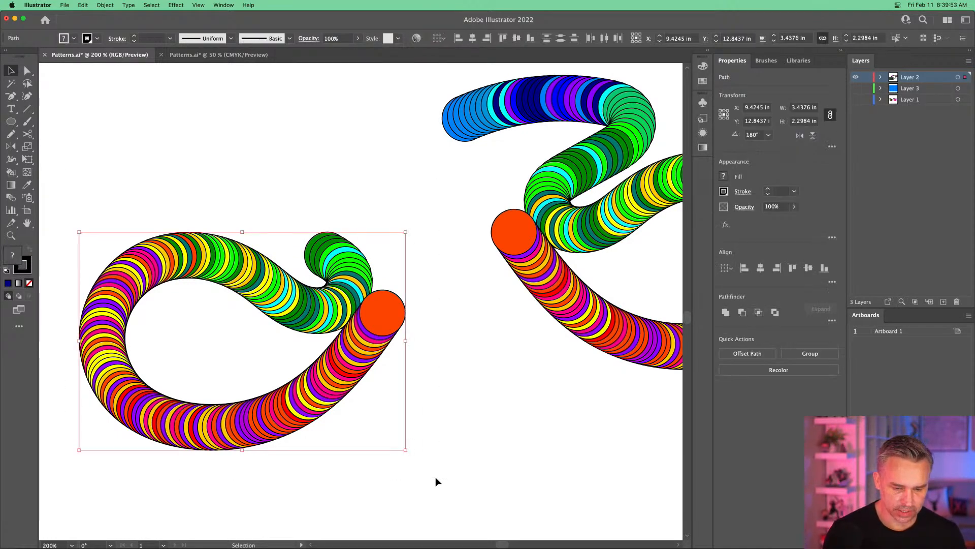
double_click(13, 148)
key(Return)
click(10, 70)
scroll(391, 167, right, 3)
drag(234, 244, 440, 259)
scroll(437, 269, right, 5)
scroll(437, 269, down, 2)
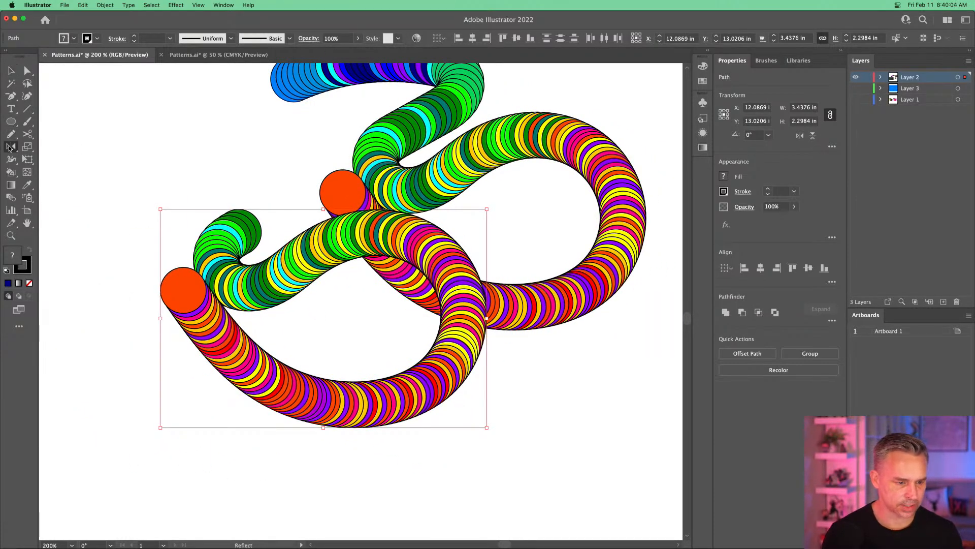
- Reflect the shortened tube across the horizontal axis and move it about 0.75 in left and 1.1 in down
double_click(10, 146)
click(392, 238)
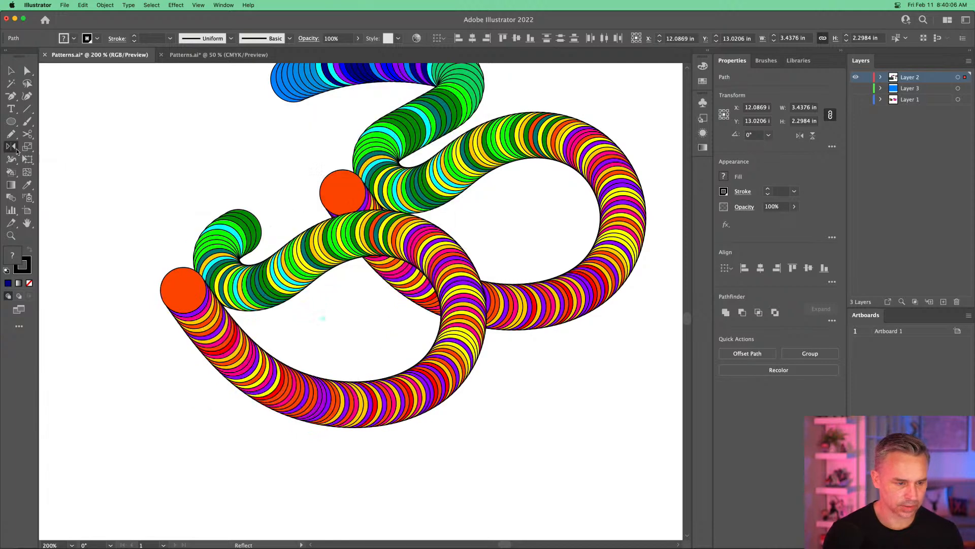
double_click(11, 147)
click(321, 114)
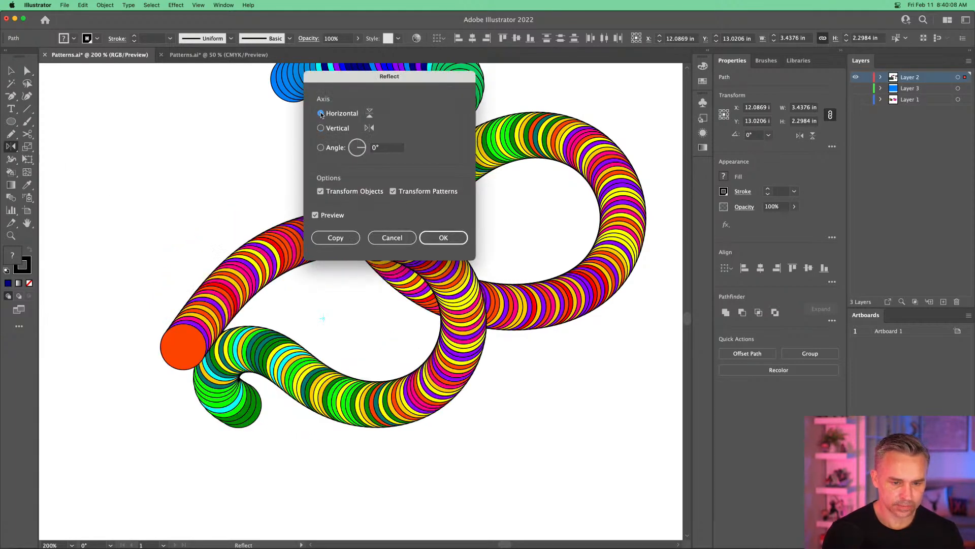
key(Return)
click(11, 72)
mouse_move(291, 244)
mouse_down()
mouse_move(212, 279)
mouse_move(250, 188)
mouse_move(270, 176)
mouse_move(275, 252)
mouse_up()
key(a)
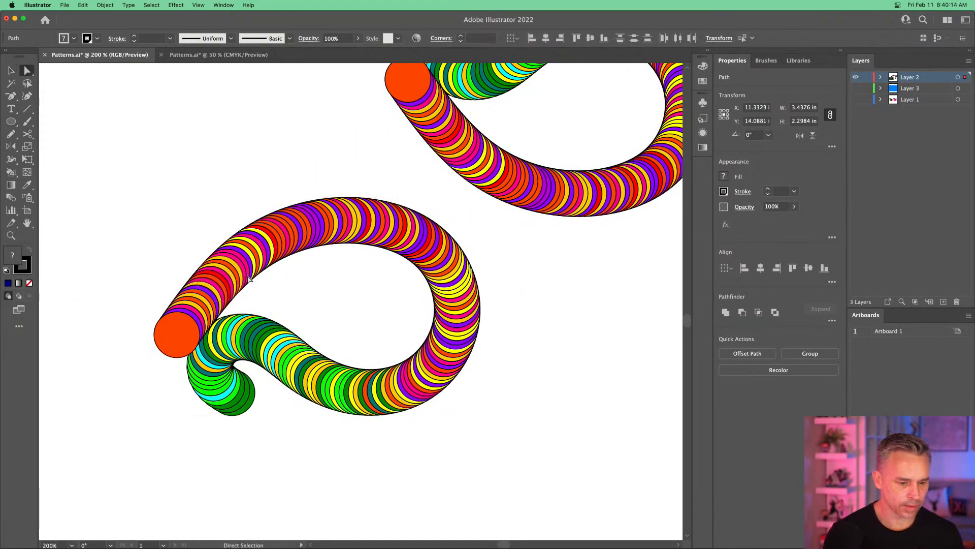
key(v)
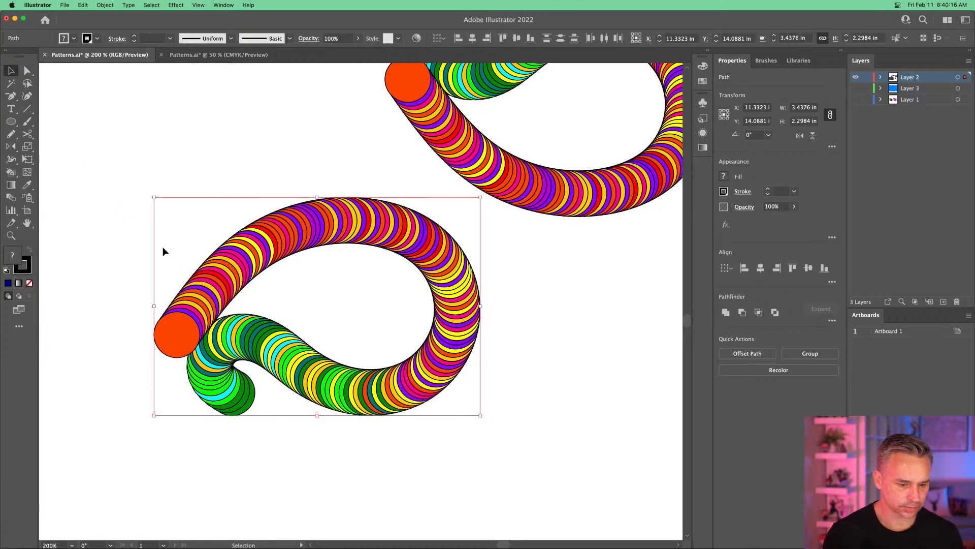
- Delete the orange-red end circles of the flipped tube back to the purple circle on its upper curve
double_click(199, 272)
click(123, 257)
drag(111, 239, 195, 320)
double_click(151, 246)
click(209, 268)
drag(129, 206, 200, 256)
key(Delete)
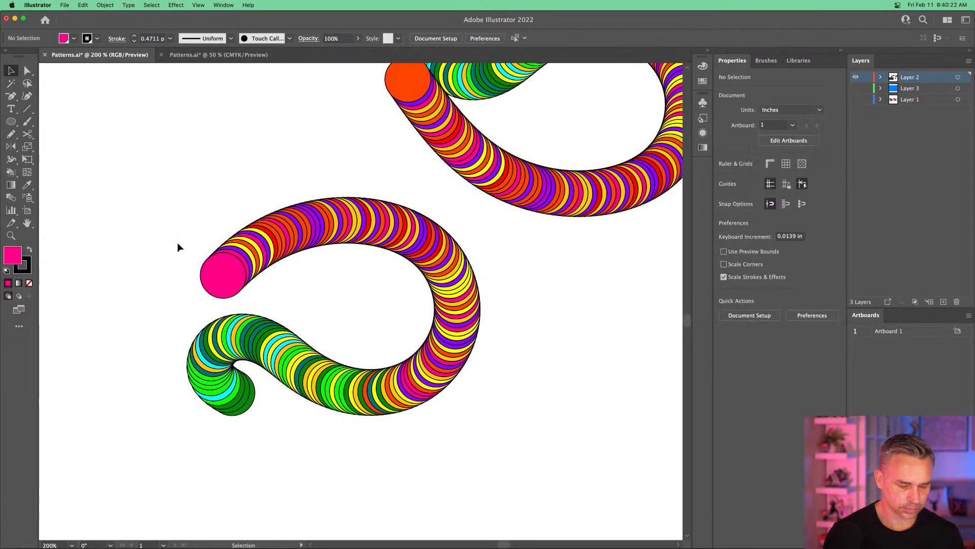
drag(178, 207, 275, 273)
key(Delete)
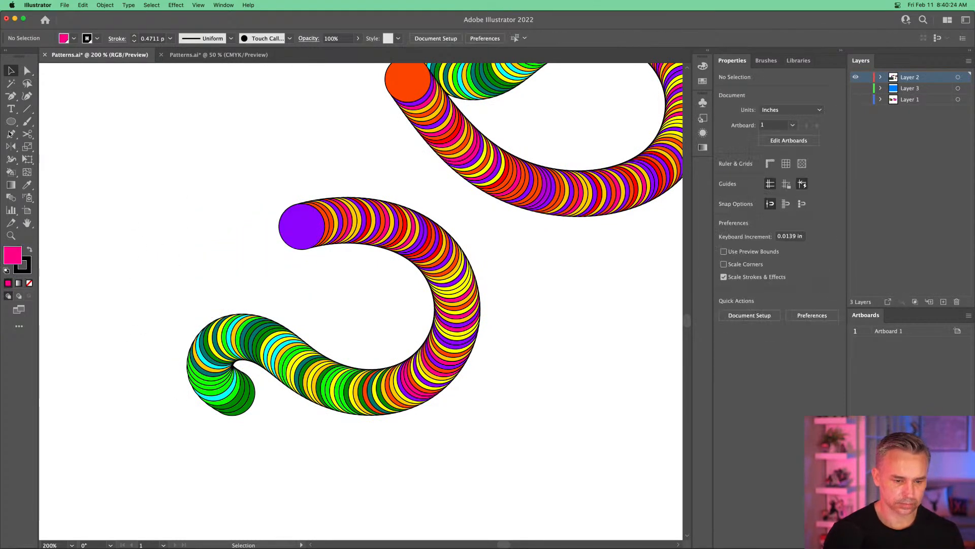
- Group the shortened tube's circles, rotate the group to about 338.3°, and place it over the full tube
drag(124, 230, 486, 469)
key(super+g)
drag(400, 244, 369, 313)
drag(259, 293, 385, 123)
drag(392, 165, 236, 235)
drag(178, 97, 246, 80)
drag(284, 227, 307, 267)
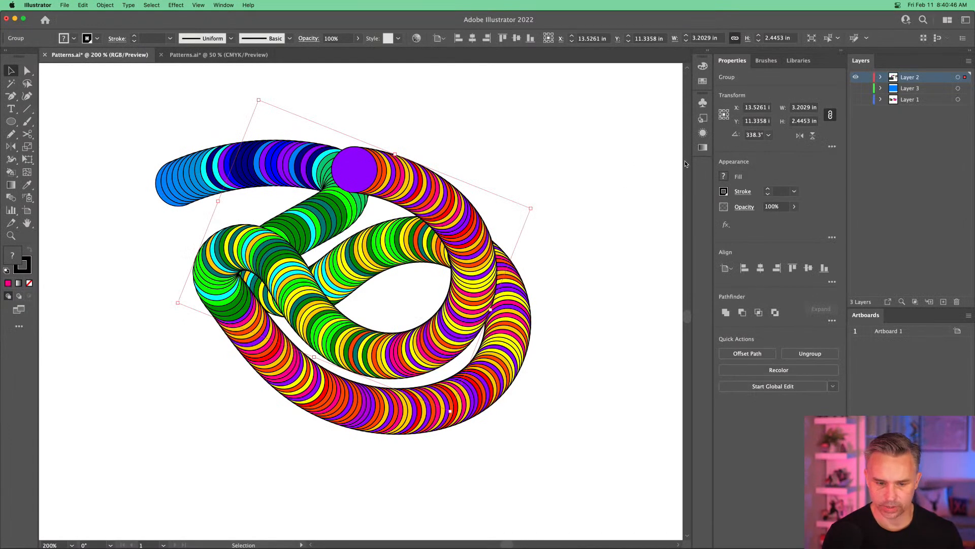
- Open the rotated tube group in isolation mode and clear the selection inside it
double_click(430, 196)
drag(334, 107, 433, 88)
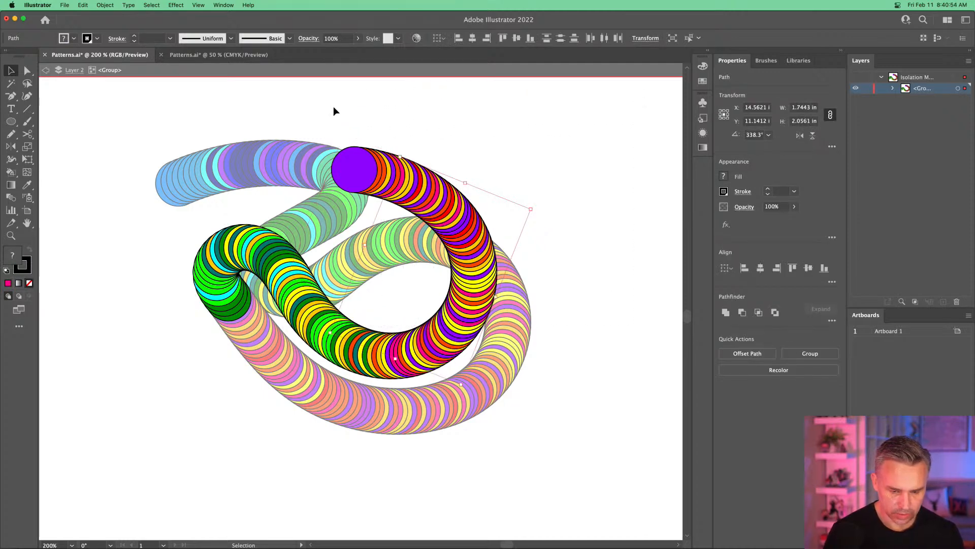
click(6, 85)
click(26, 84)
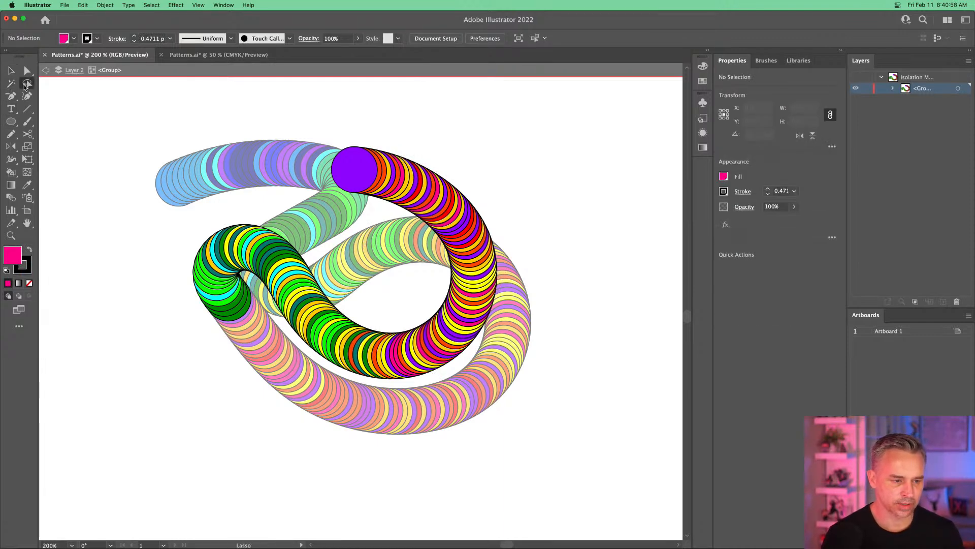
key(v)
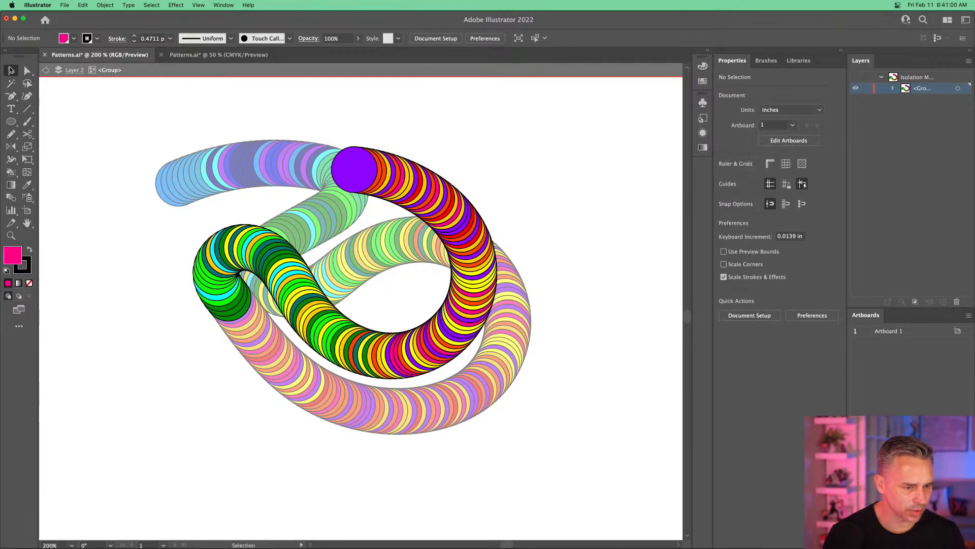
- Try to delete the circles along the isolated tube's upper arc
drag(333, 121, 527, 276)
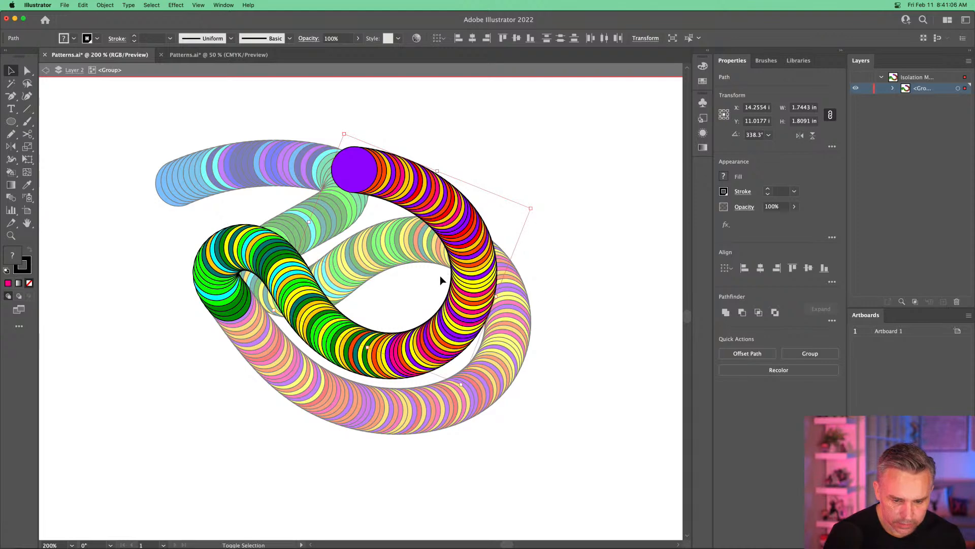
key(Delete)
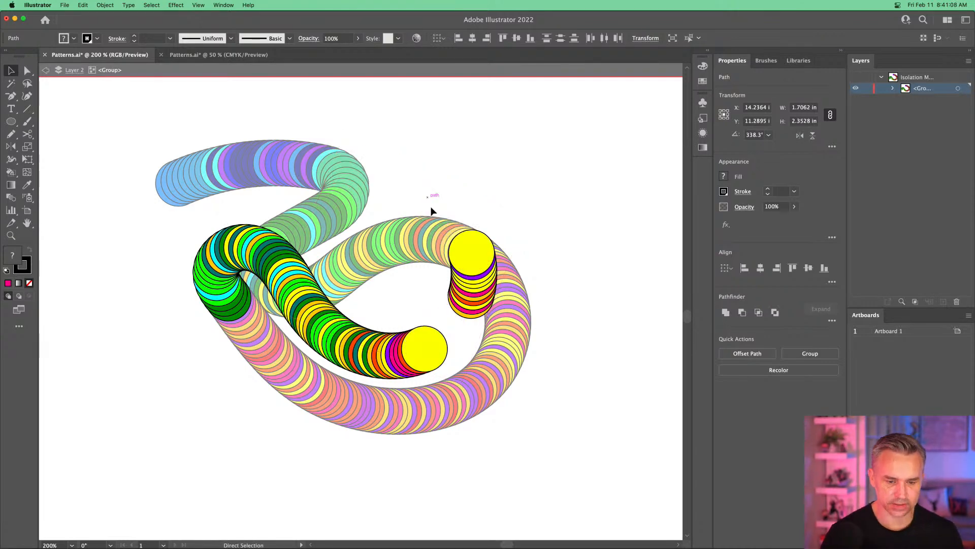
key(super+z)
drag(595, 151, 470, 294)
click(374, 98)
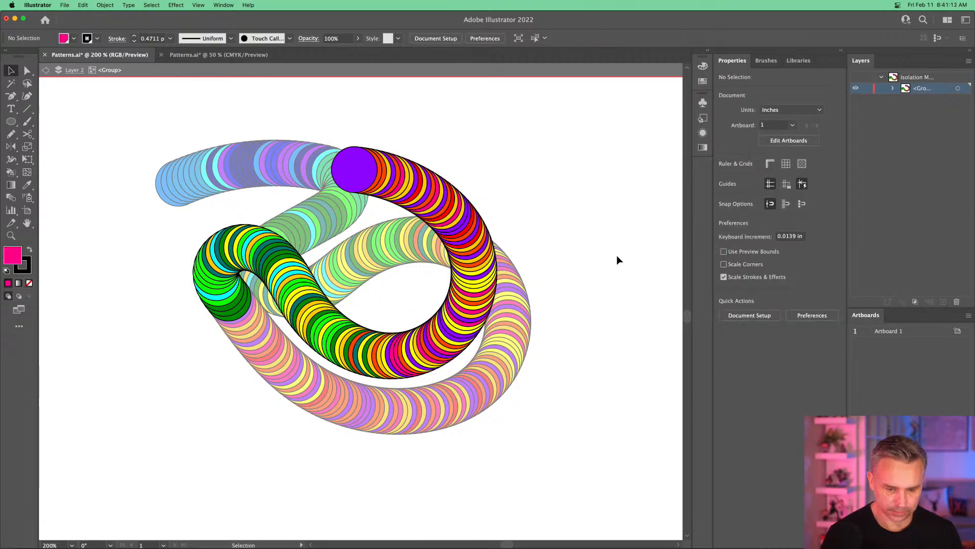
- Lasso the circles from the isolated tube's purple end around its outer curve and try to move them away
click(26, 83)
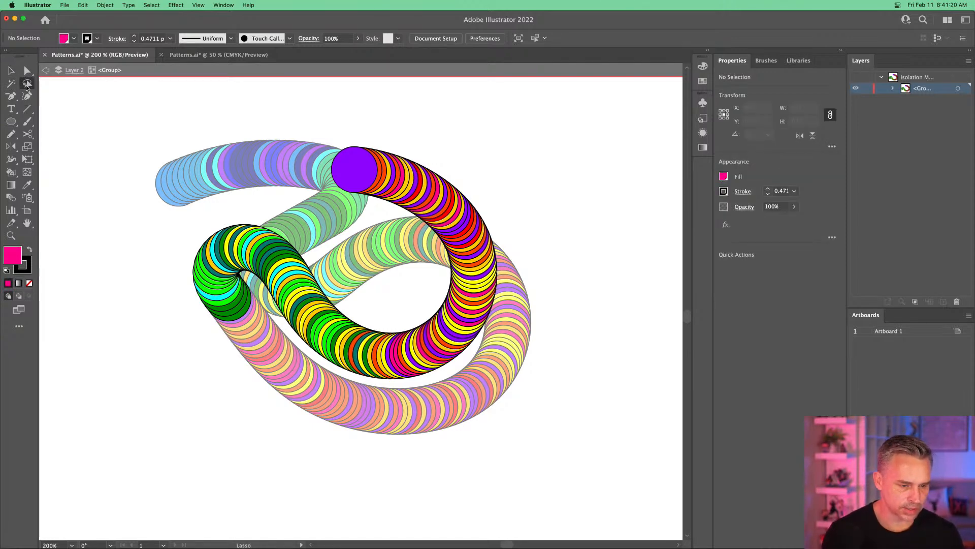
mouse_move(313, 150)
mouse_down()
mouse_move(367, 124)
mouse_move(469, 146)
mouse_move(548, 279)
mouse_move(536, 341)
mouse_move(473, 375)
mouse_up()
mouse_move(412, 315)
mouse_down()
mouse_move(317, 192)
mouse_move(327, 174)
mouse_up()
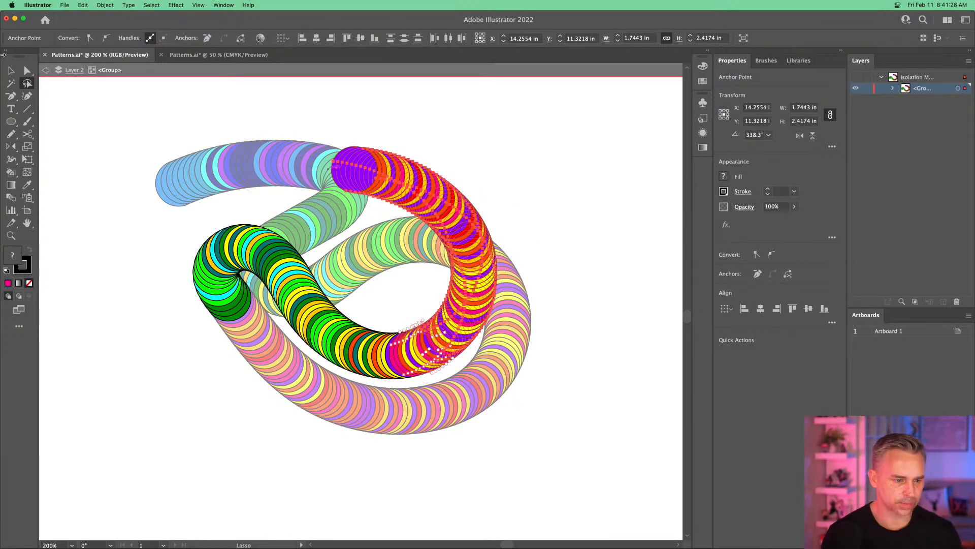
click(10, 72)
drag(399, 198, 554, 190)
key(super+z)
key(v)
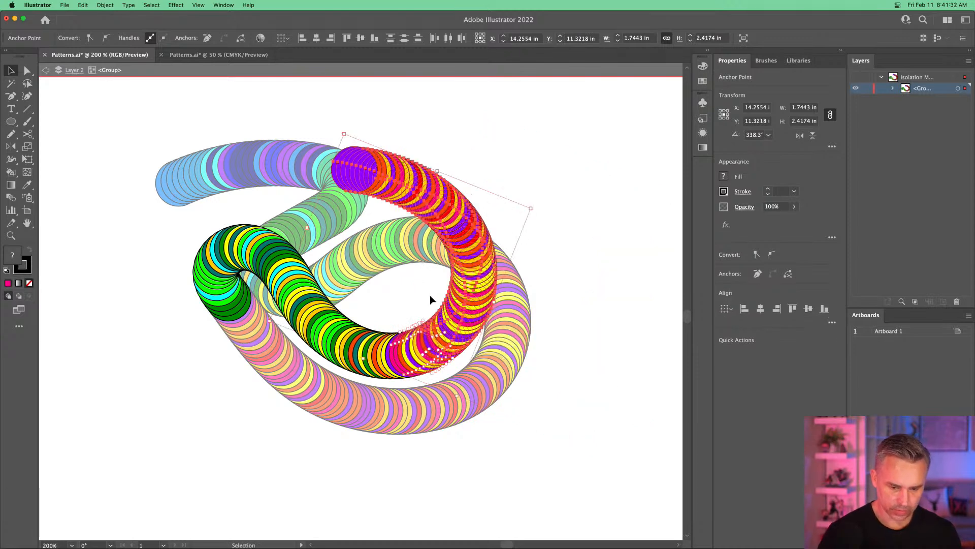
click(361, 252)
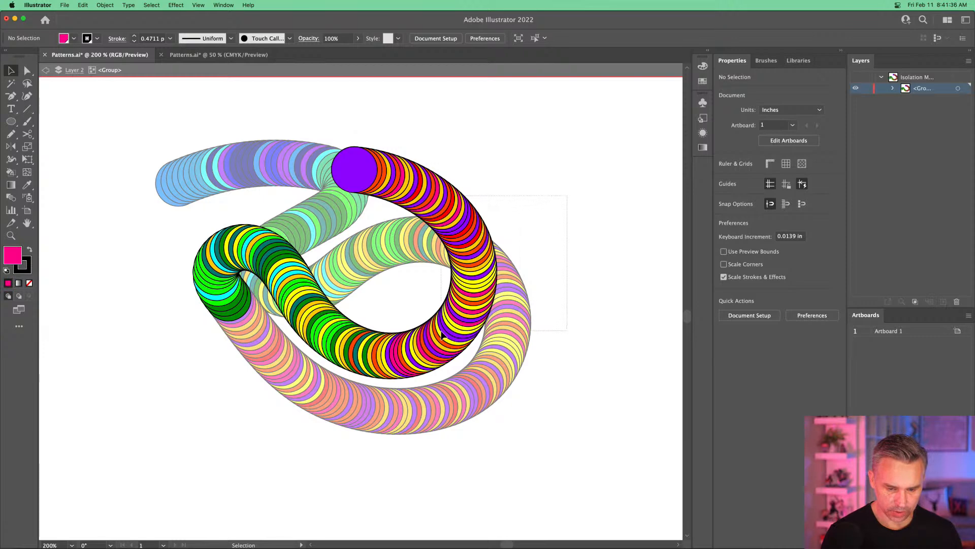
- Cut the circles along the isolated tube's outer curve, delete the leftover purple end section, and exit isolation mode
click(443, 337)
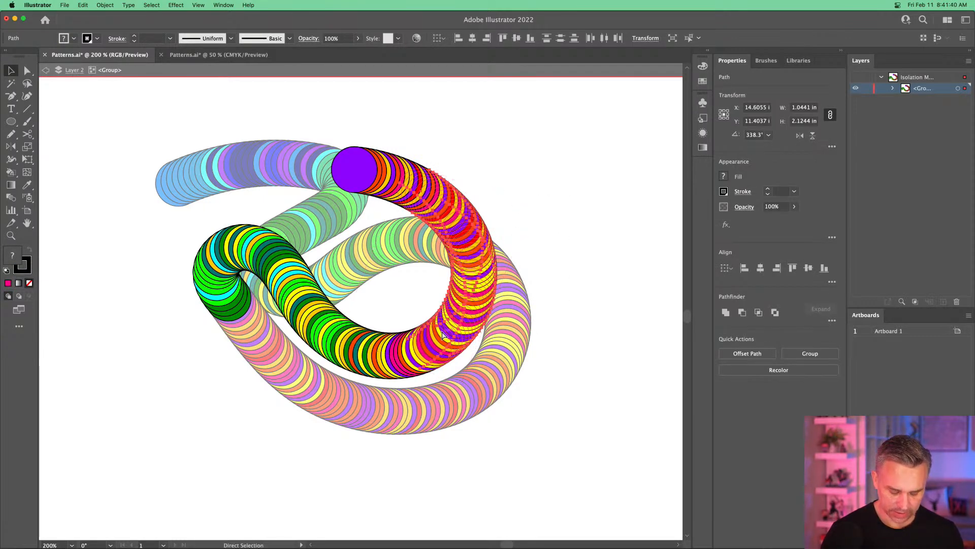
key(Delete)
key(v)
drag(319, 120, 477, 233)
key(Delete)
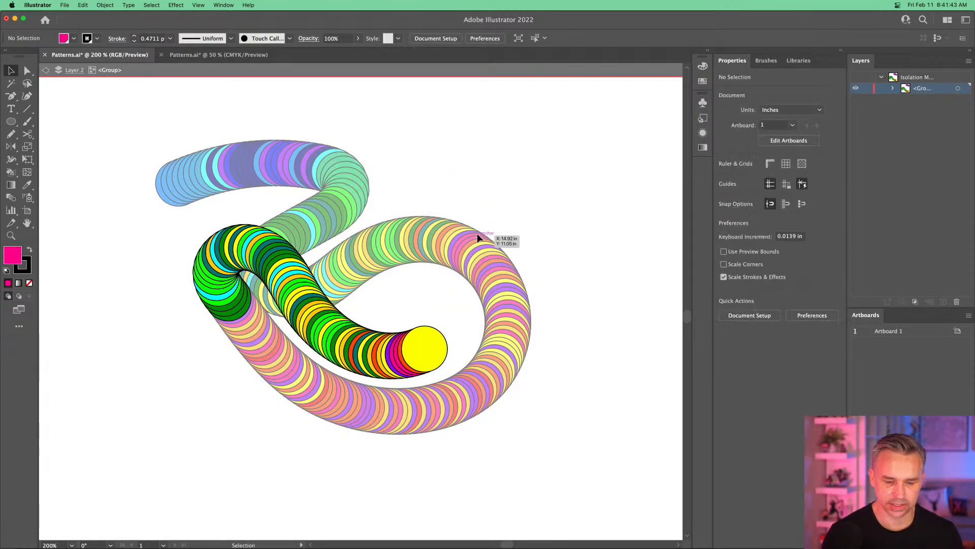
click(46, 70)
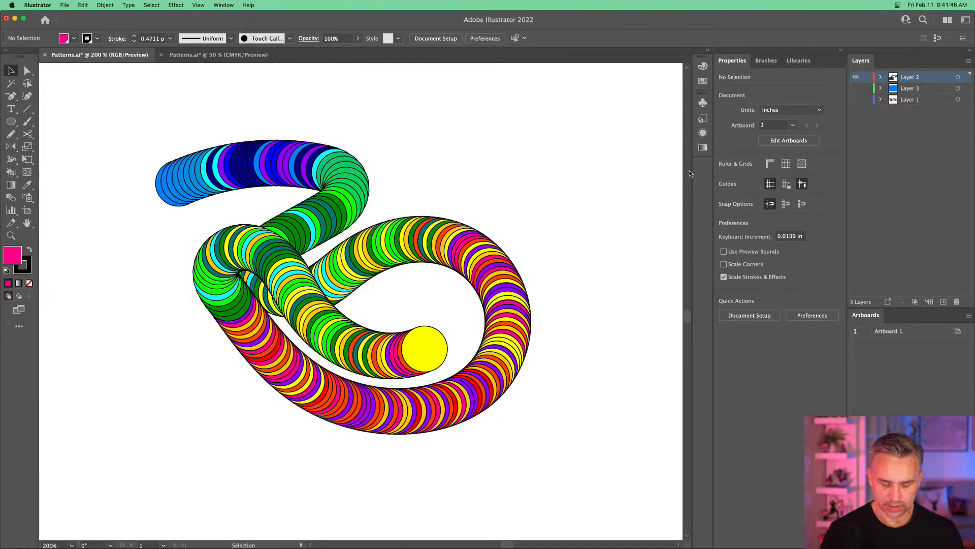
- Paste the cut circles in place on a new layer and lock Layer 2
click(944, 302)
key(super+f)
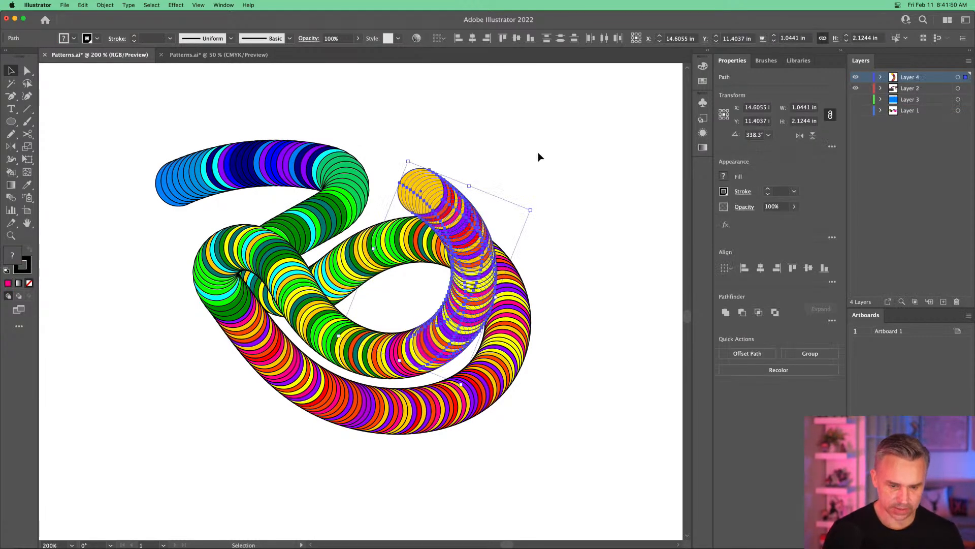
drag(388, 126, 501, 220)
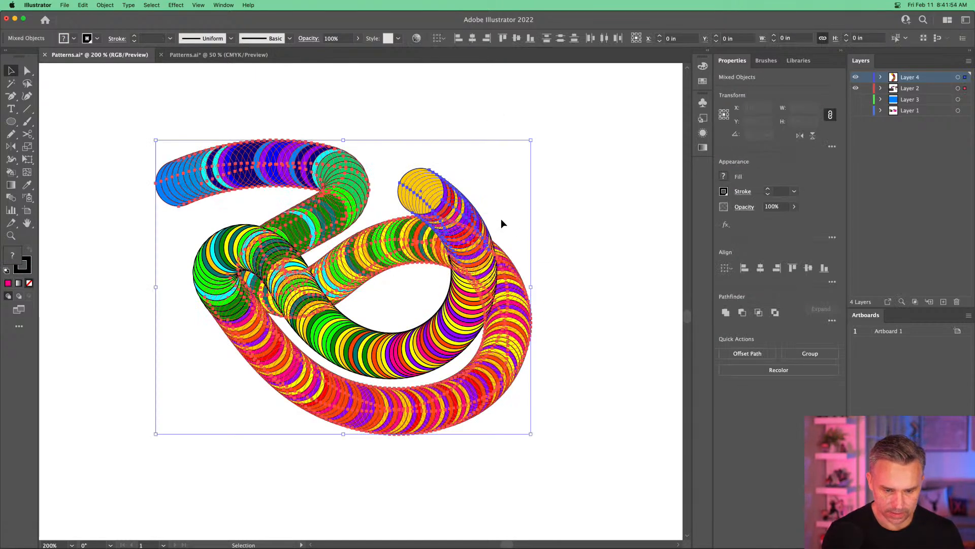
click(624, 139)
click(866, 89)
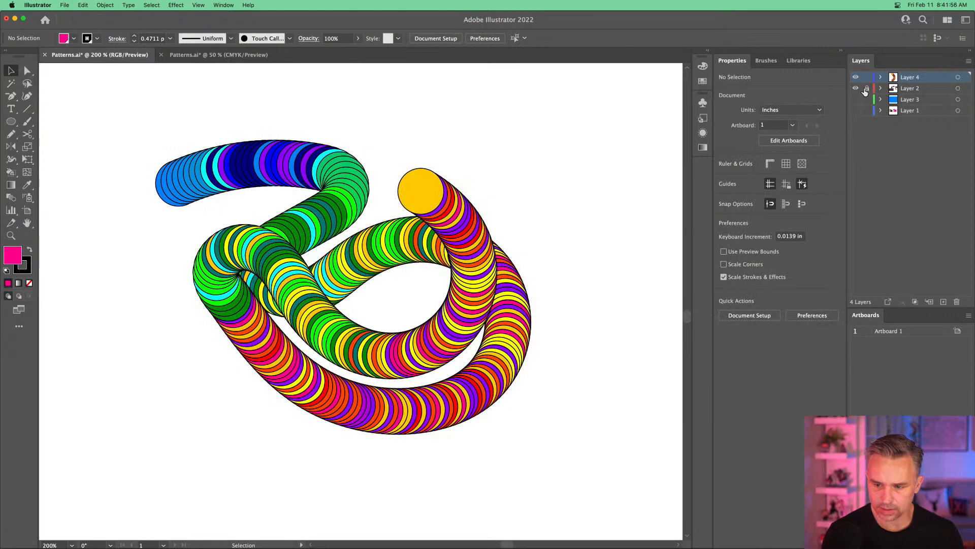
- Delete the upper circles of the pasted curve back to the yellow circle where it crosses the full tube
drag(407, 159, 510, 248)
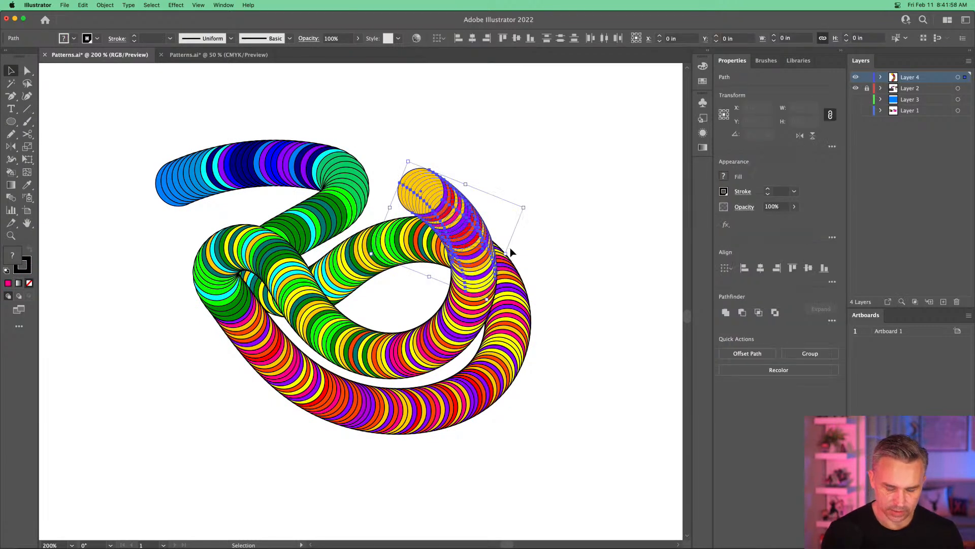
drag(390, 131, 503, 235)
key(Delete)
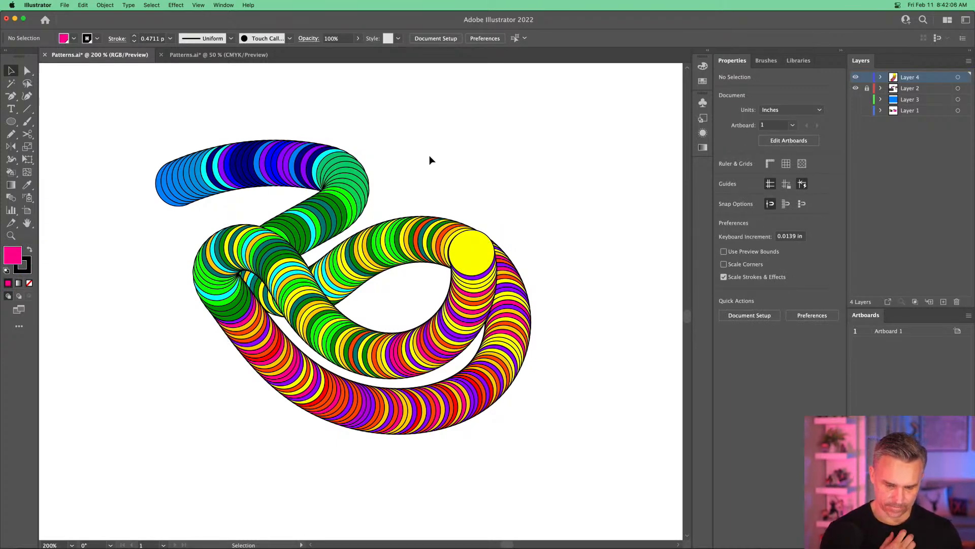
key(super+equal)
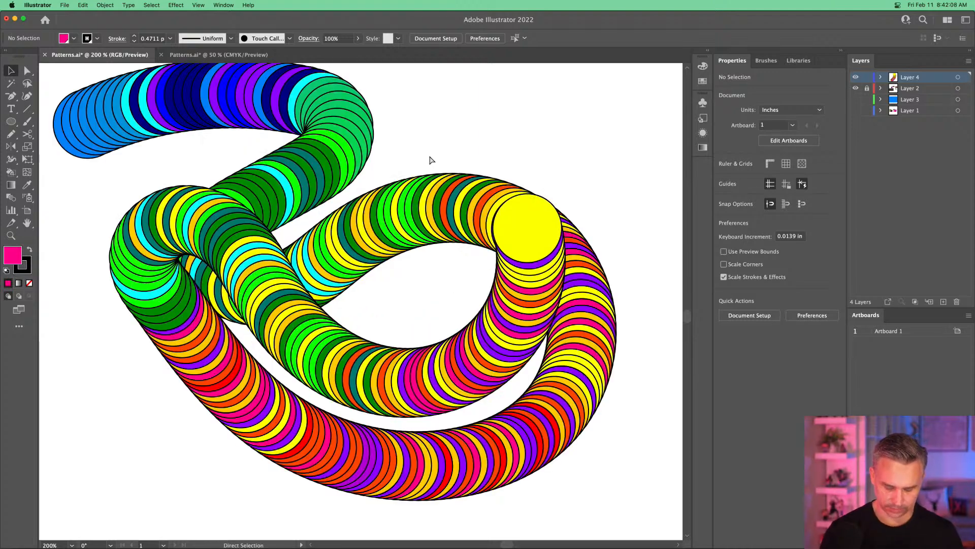
- Hide Layer 4 and add a new layer above it, ready for a Pen tool mask shape
drag(491, 173, 443, 152)
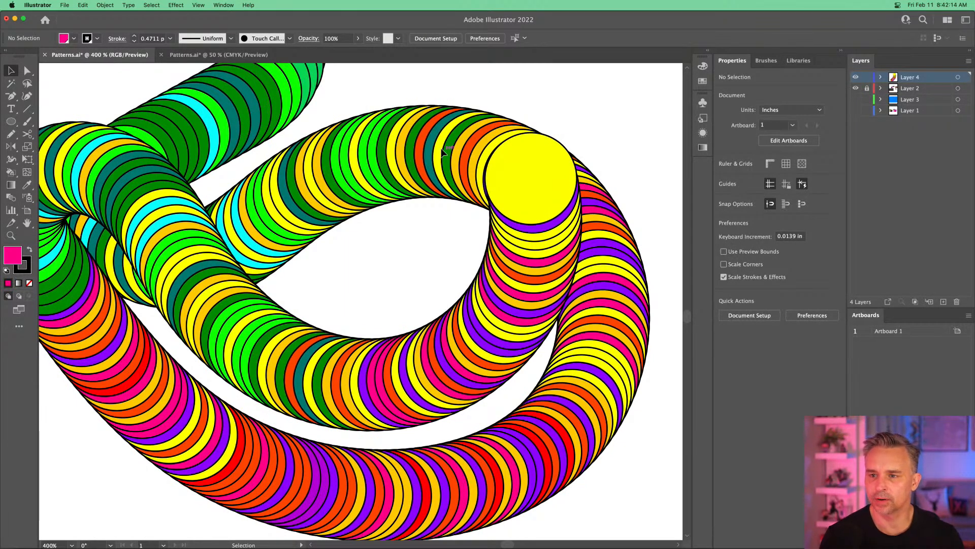
click(855, 77)
click(855, 78)
click(855, 77)
click(855, 78)
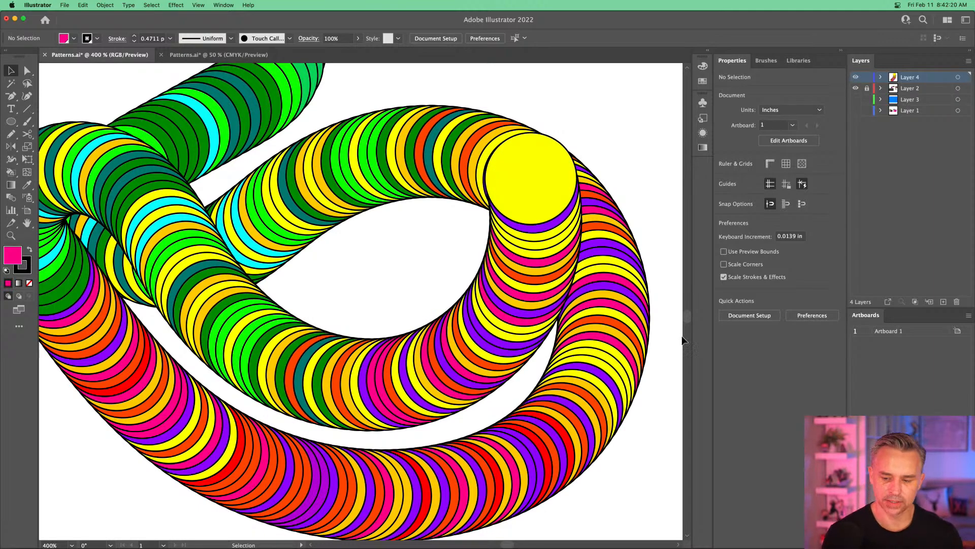
click(11, 96)
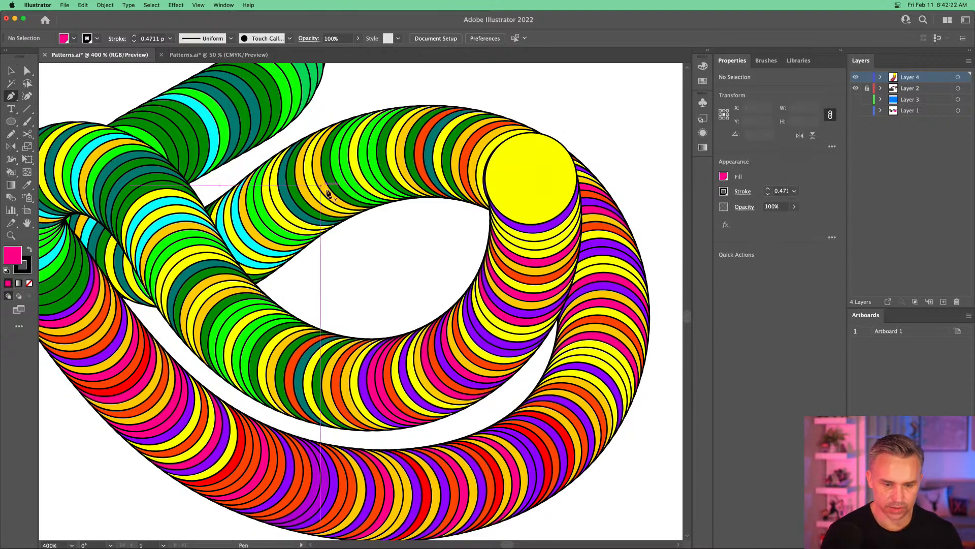
click(855, 78)
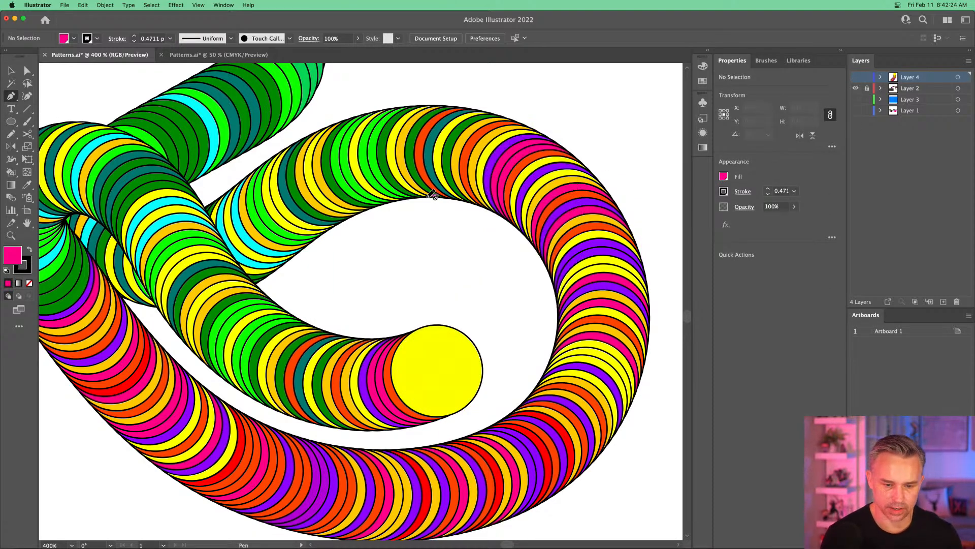
click(943, 302)
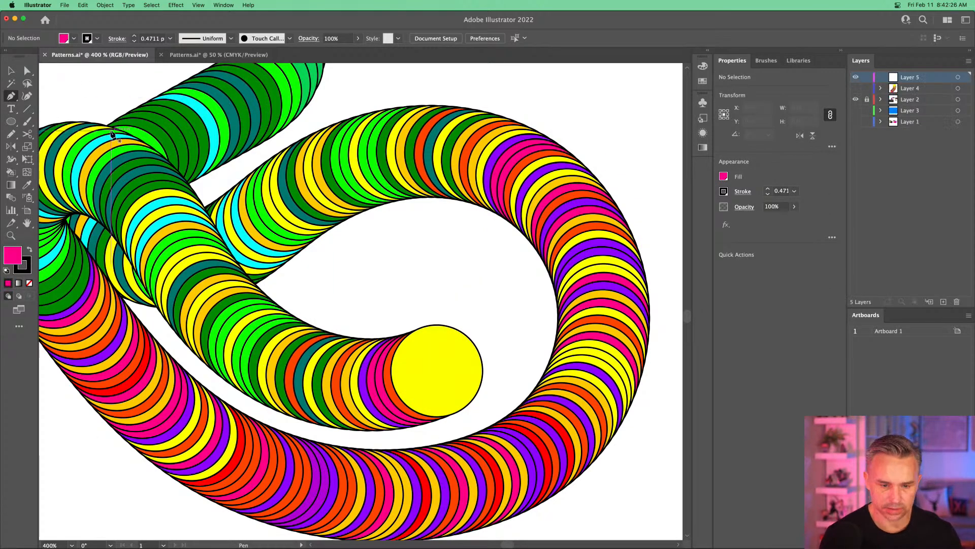
- Draw a closed Pen tool shape about 1.35 by 1.34 in over the loop's opening, following the inner edge of the full tube, and select it
click(398, 199)
click(535, 247)
drag(536, 246, 590, 315)
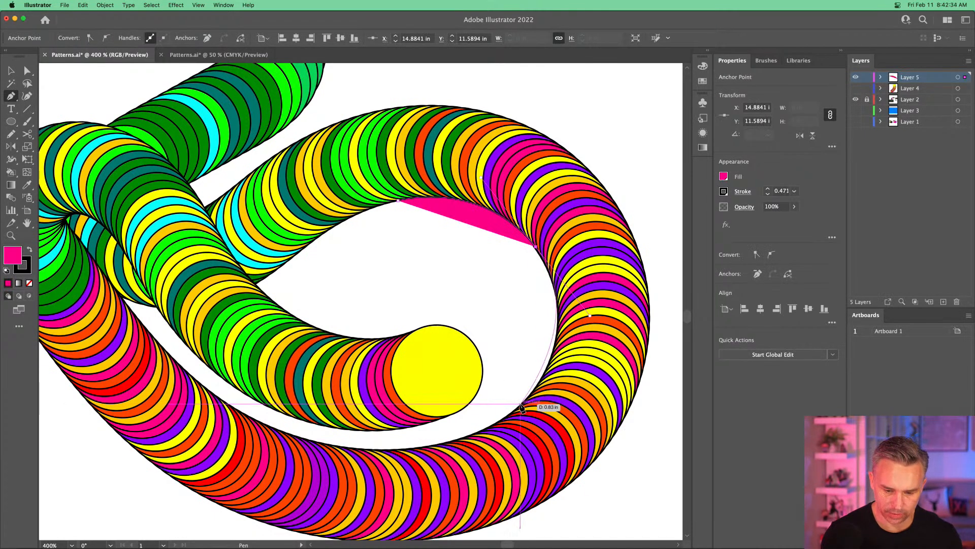
drag(520, 405, 503, 417)
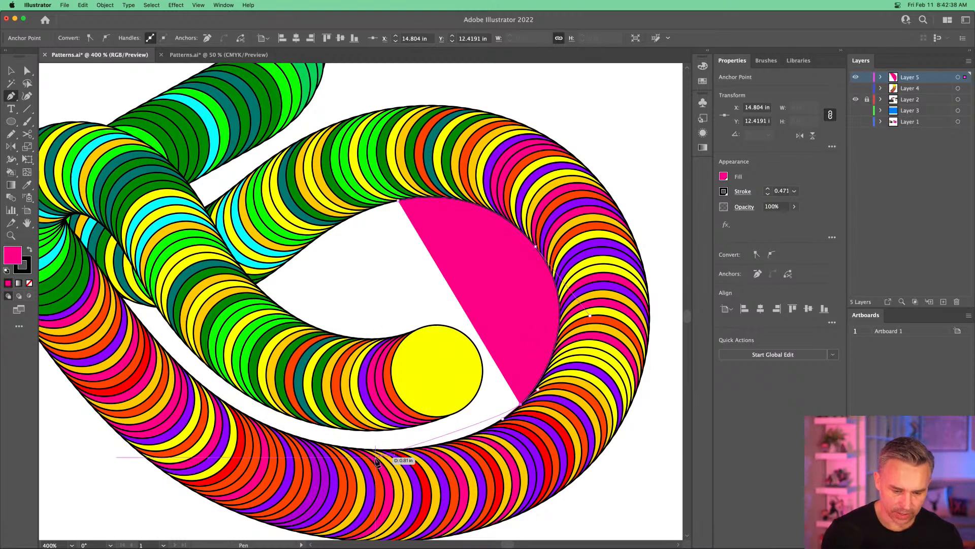
drag(376, 449, 304, 443)
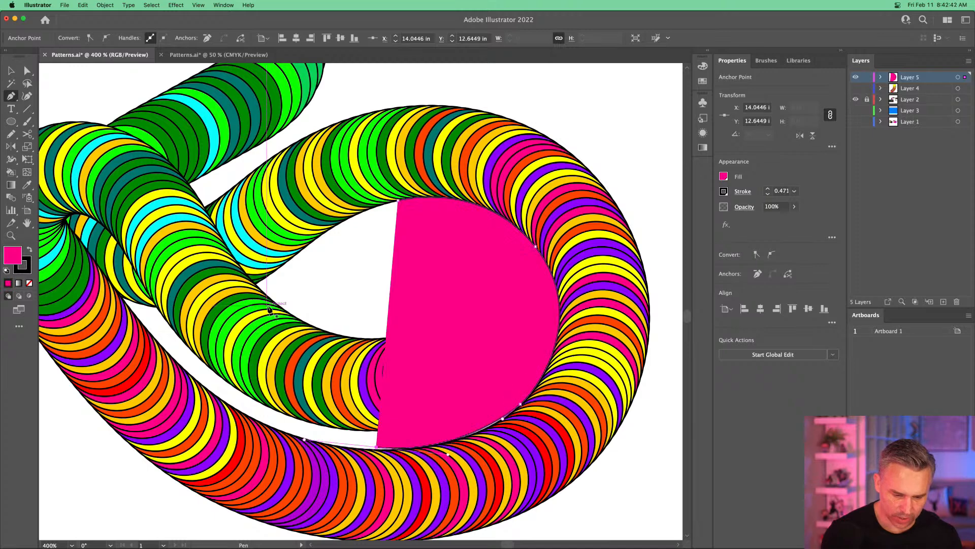
drag(303, 288, 327, 243)
click(398, 201)
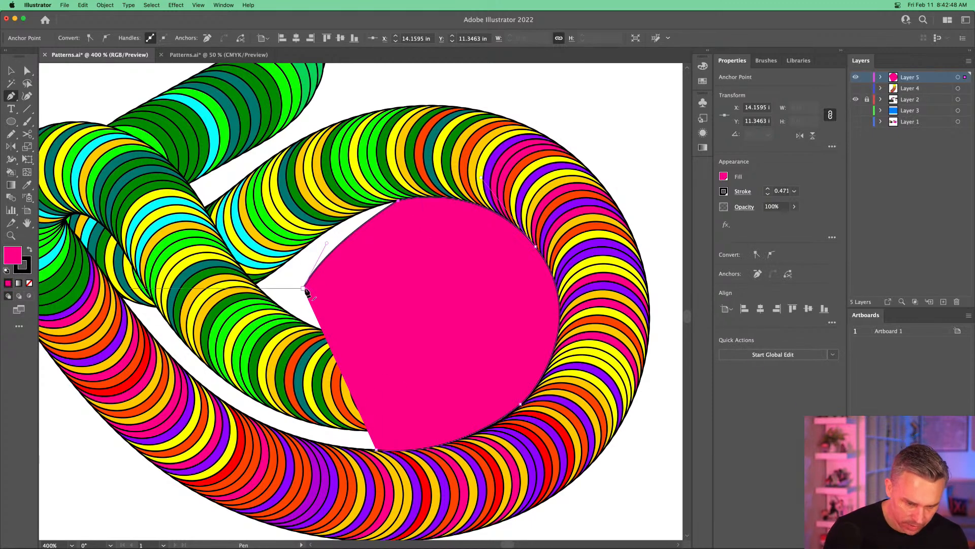
click(303, 290)
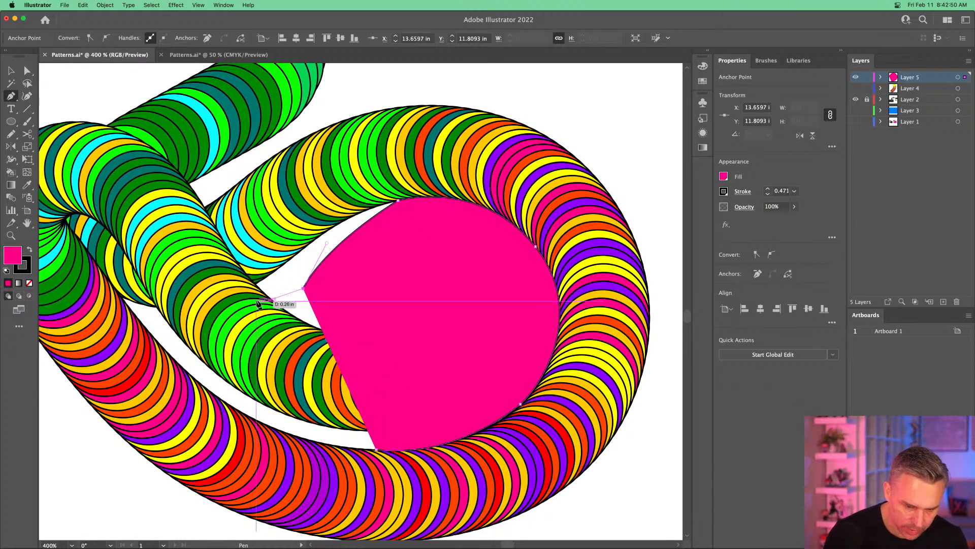
click(376, 451)
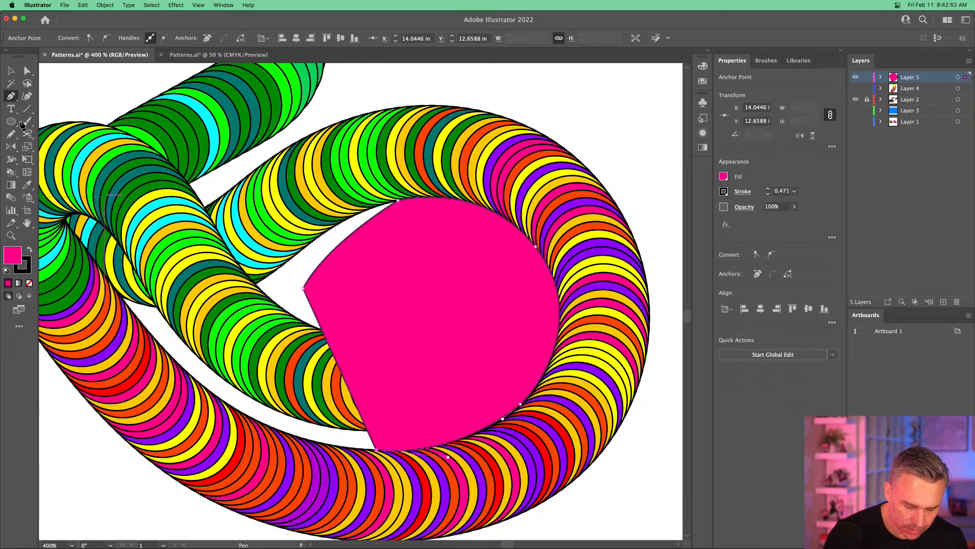
key(v)
click(442, 219)
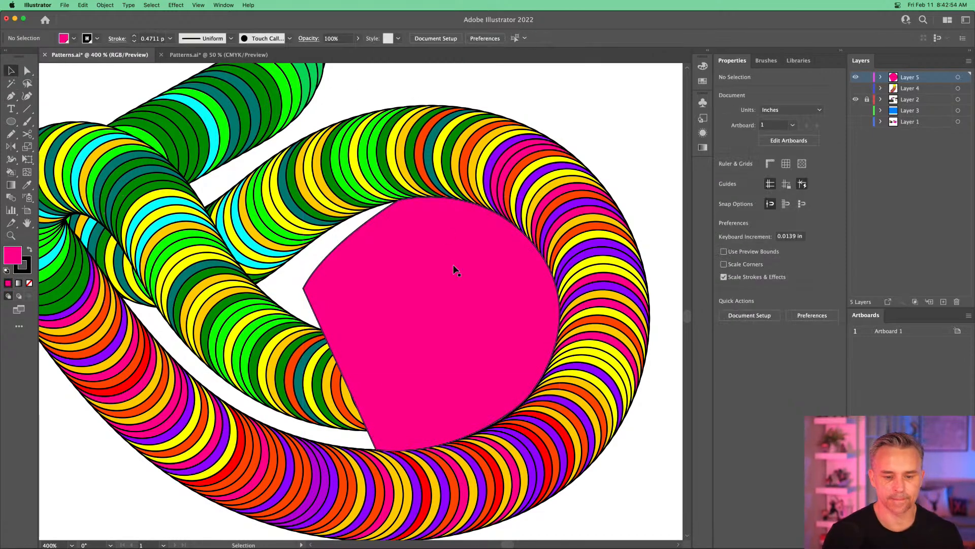
- Show only Layer 4 by hiding Layers 2 and 5, and group all of its circles
click(856, 89)
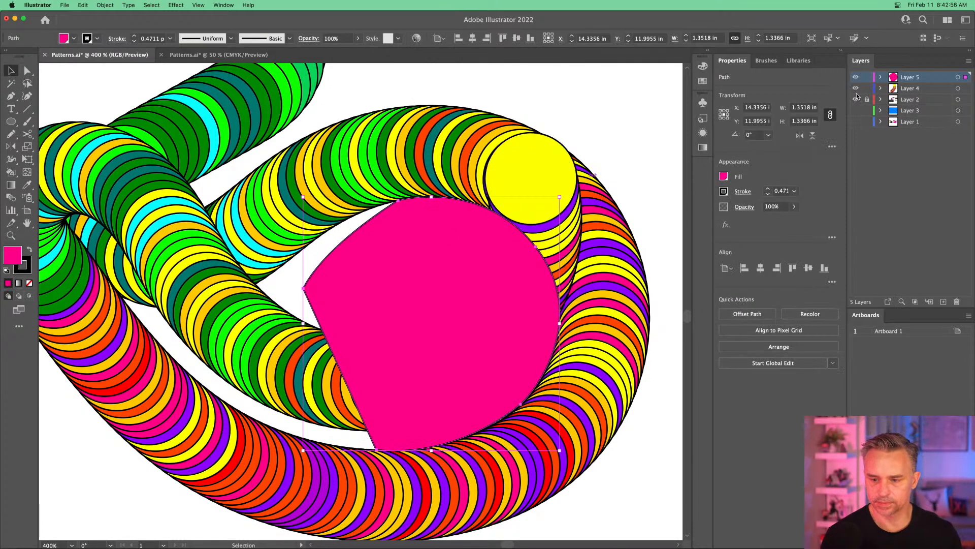
click(856, 100)
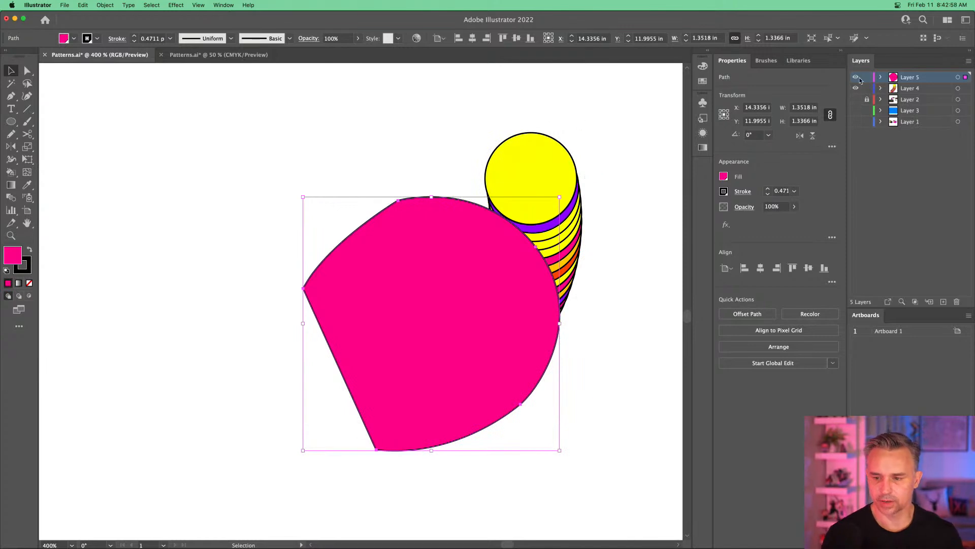
click(856, 77)
click(537, 228)
drag(321, 108, 615, 429)
right_click(493, 319)
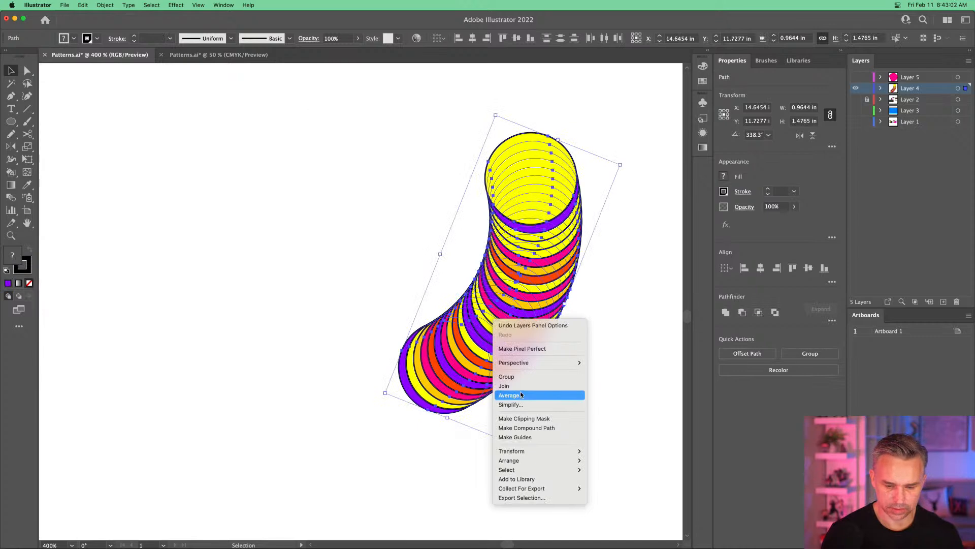
click(507, 376)
- Show Layer 5 and make a clipping mask from the pink shape over the grouped circles
click(856, 77)
drag(283, 127, 538, 376)
right_click(449, 293)
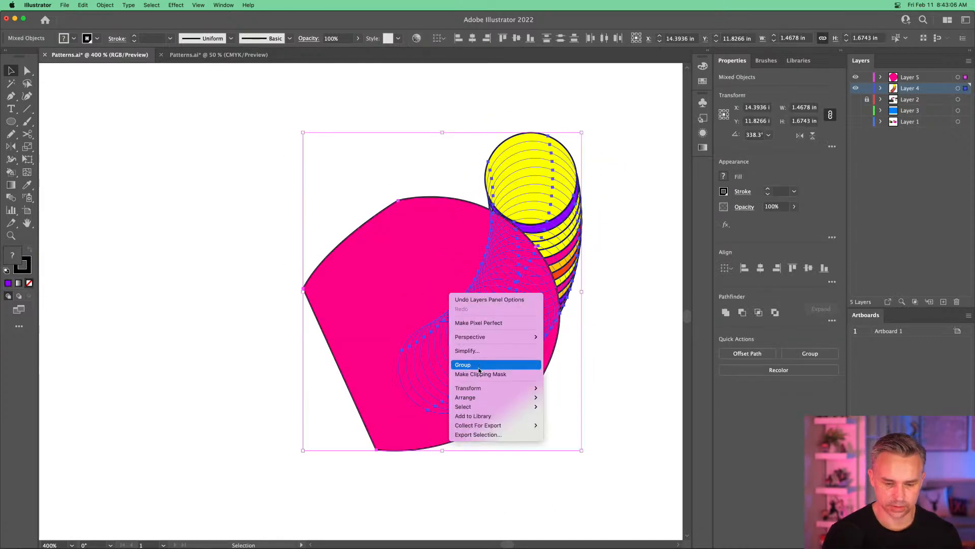
click(480, 376)
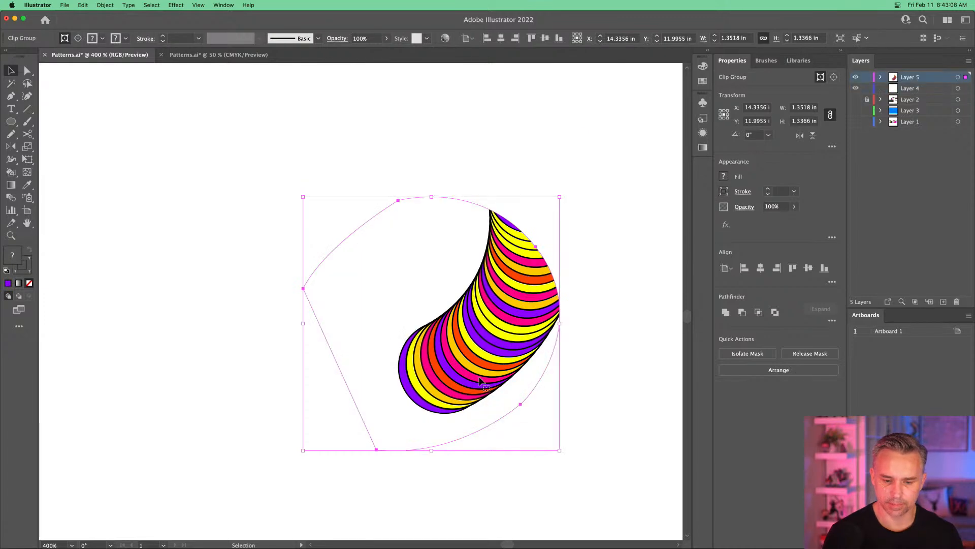
- Show Layer 2 again and deselect the clip group
click(855, 100)
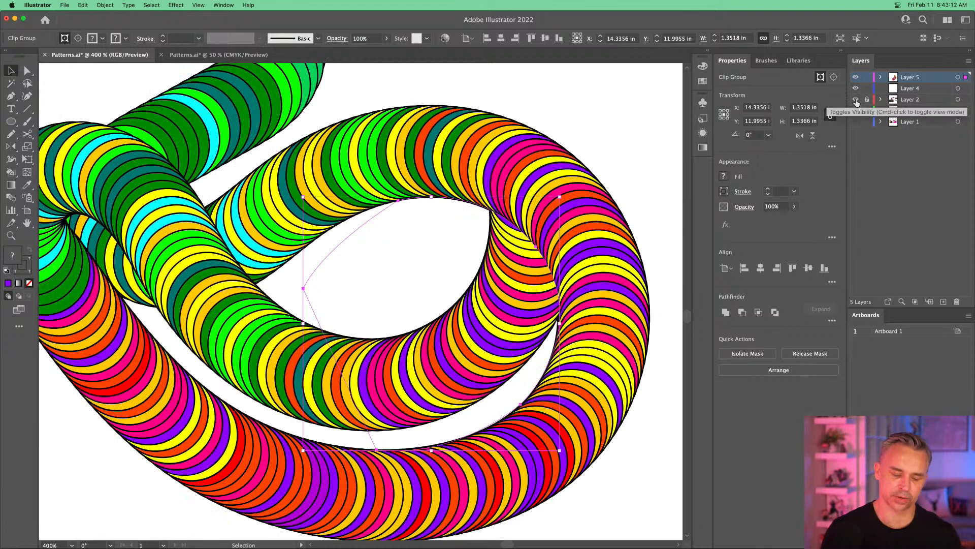
key(super+minus)
key(super+minus)
key(super+minus)
drag(391, 155, 466, 168)
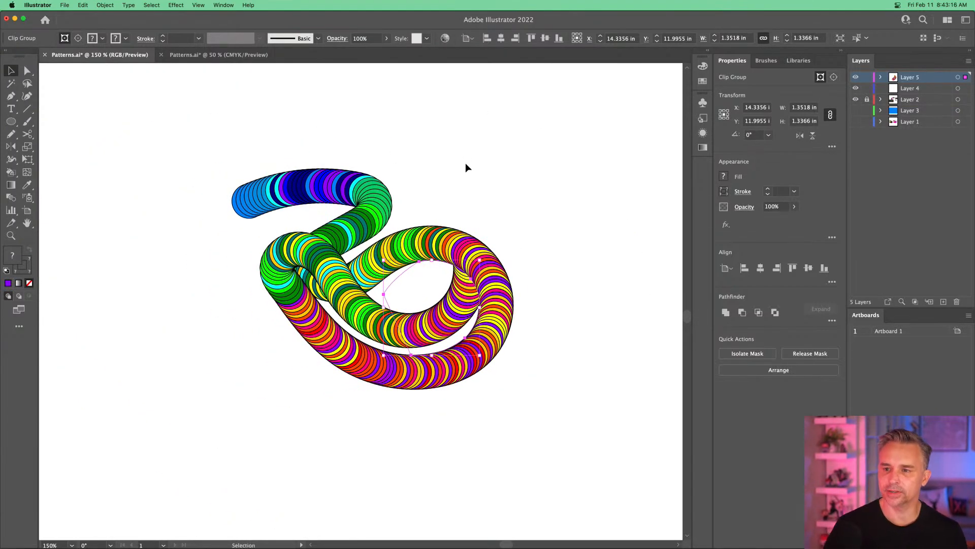
click(463, 163)
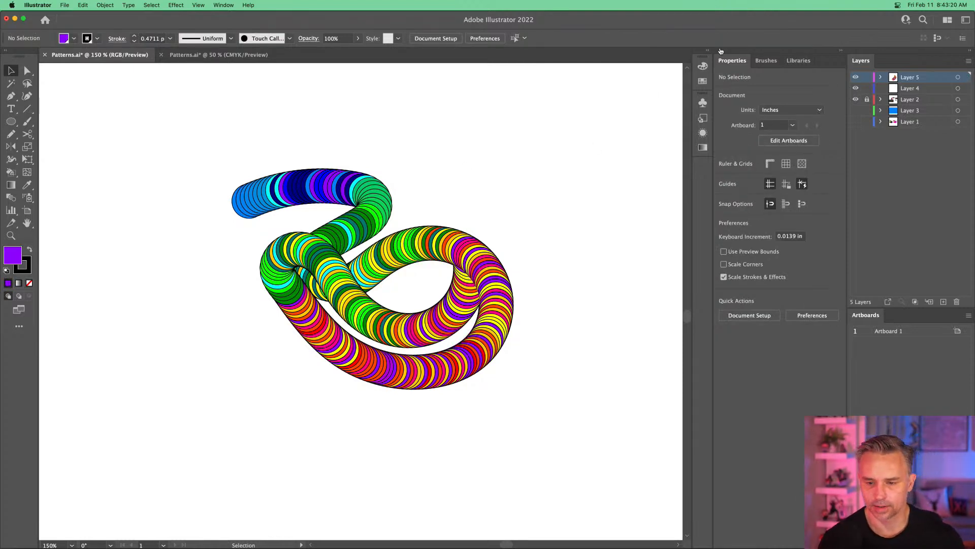
- Unlock Layer 2, select the full tube together with the clipped section, and move both in place onto Layer 5
drag(187, 126, 513, 417)
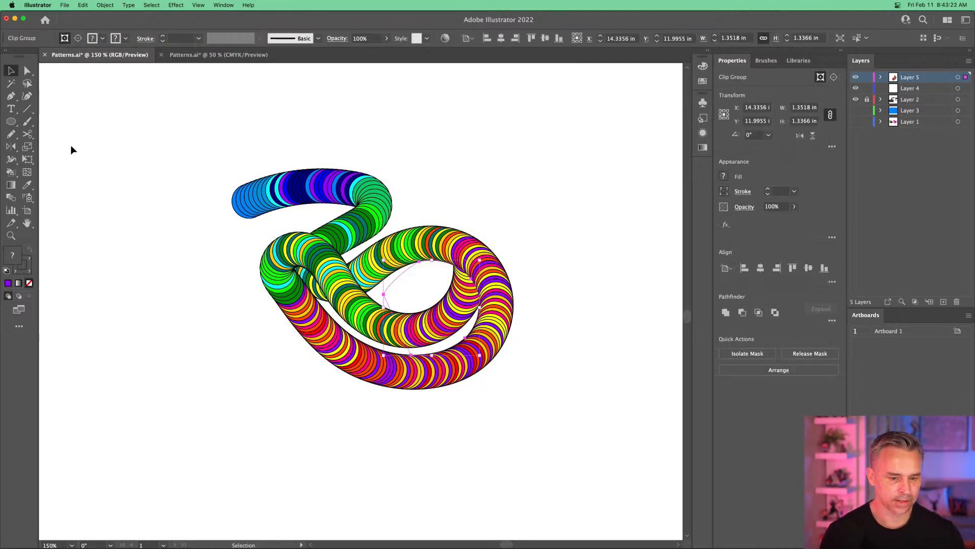
click(156, 125)
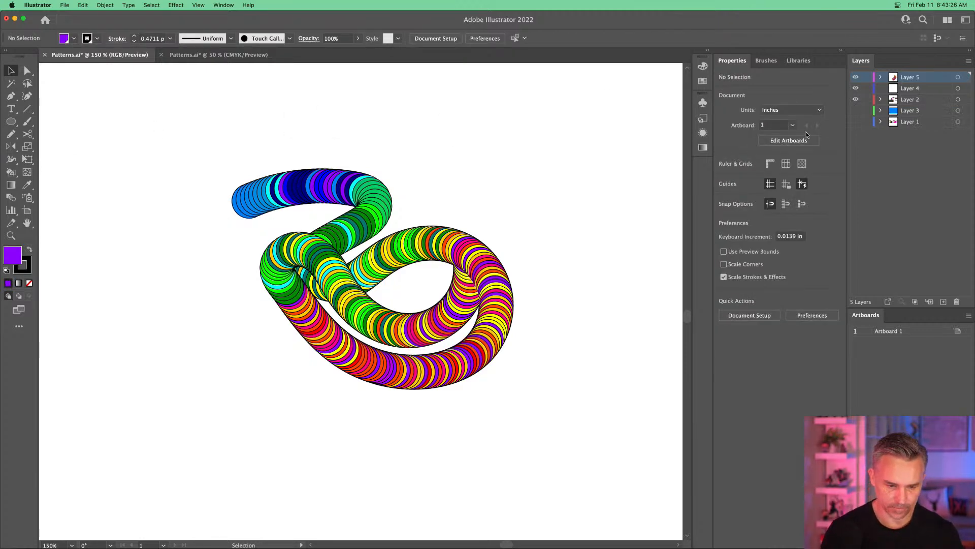
drag(189, 141, 541, 419)
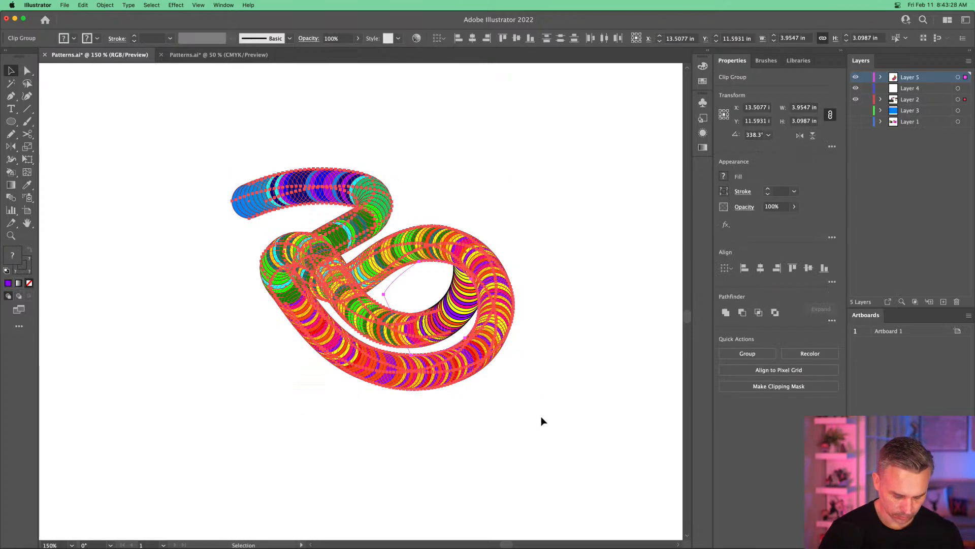
click(185, 368)
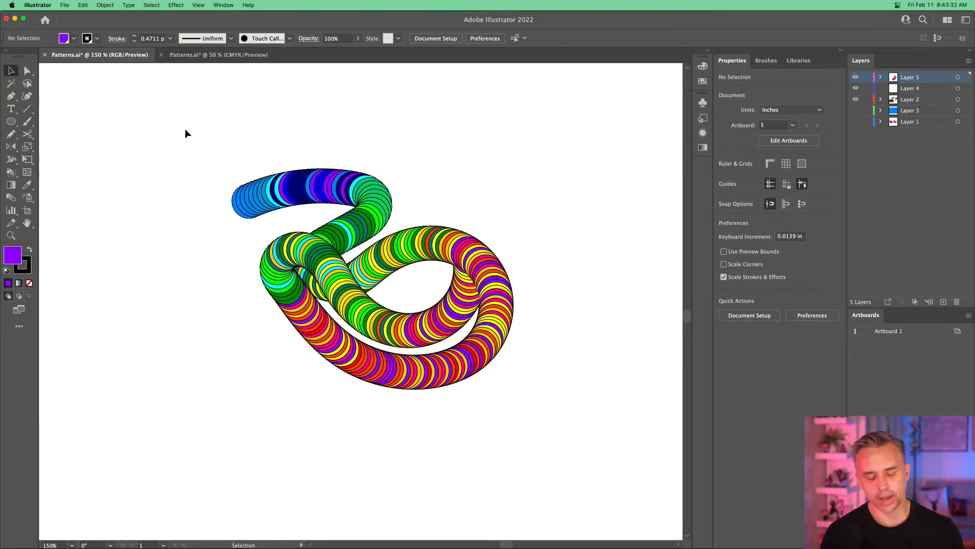
click(443, 315)
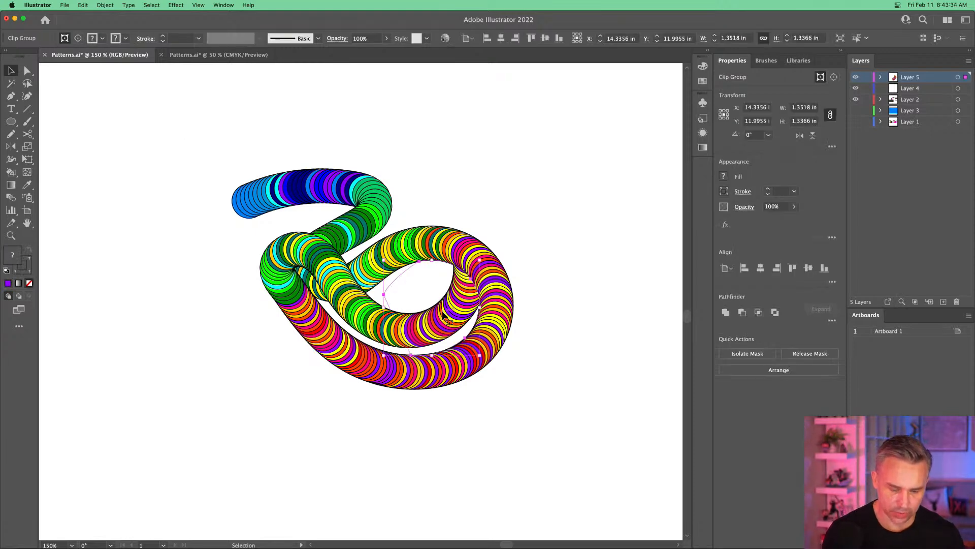
click(188, 228)
drag(174, 153, 584, 449)
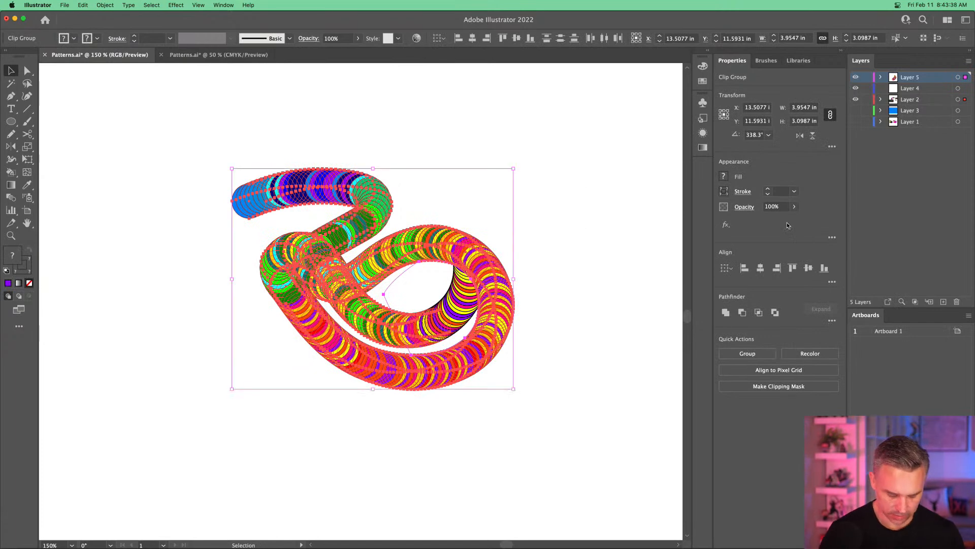
key(Delete)
key(super+z)
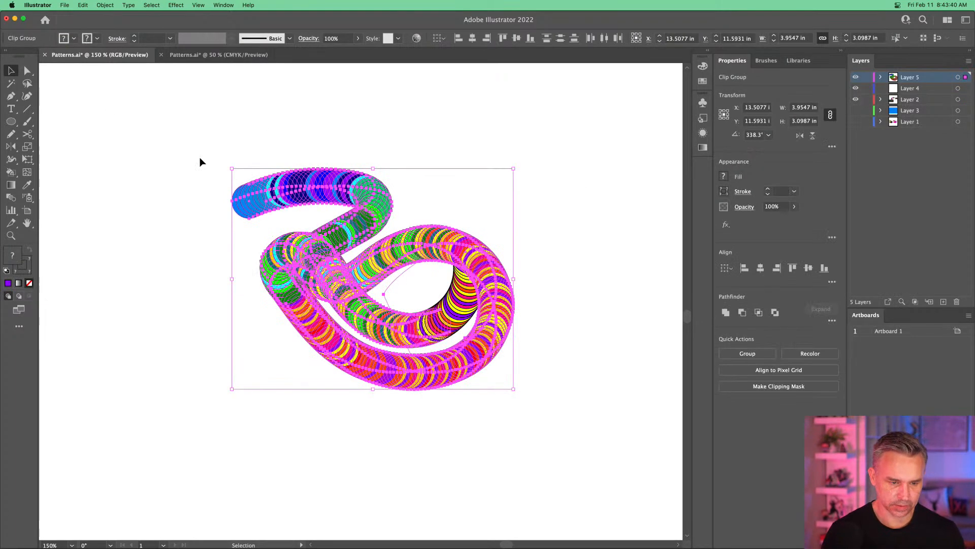
- Shift the combined motif about 1.3 in left and 0.4 in up, and make it a Grid repeat with Layers 2 and 4 hidden
drag(301, 194, 206, 163)
drag(858, 90, 857, 115)
click(129, 5)
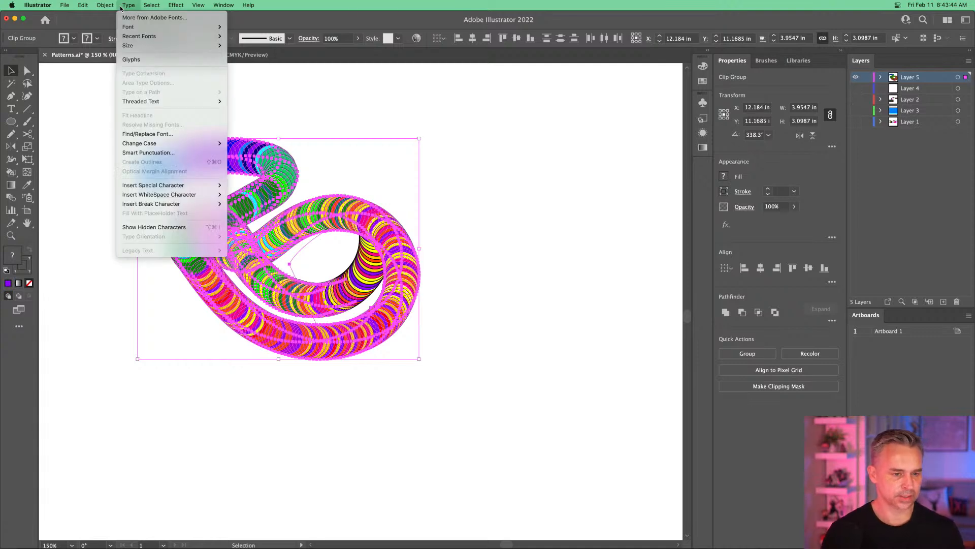
mouse_move(105, 5)
mouse_move(119, 247)
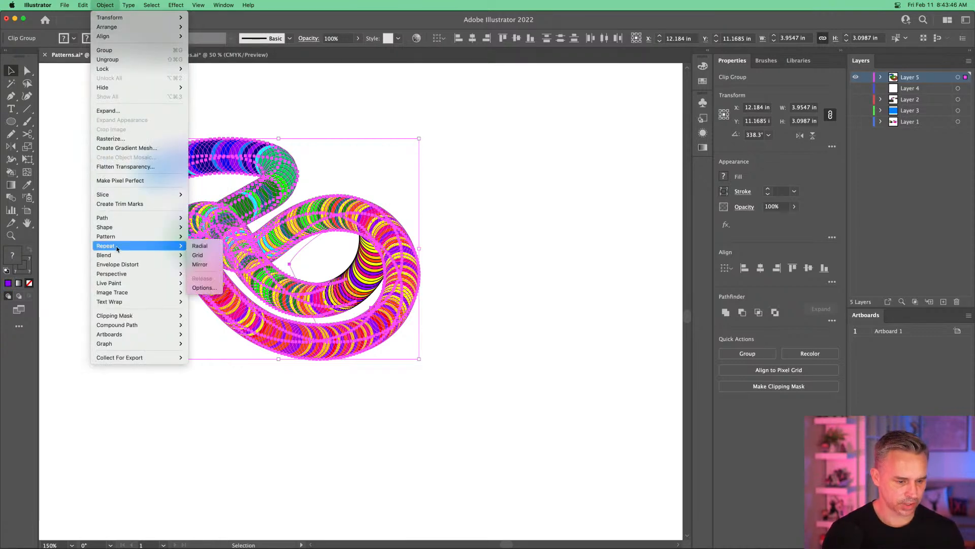
click(197, 255)
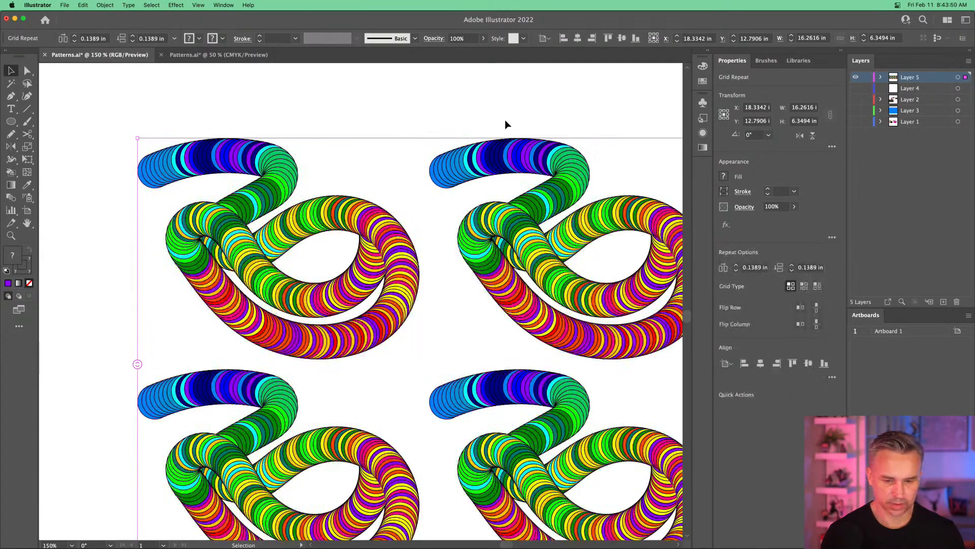
- Tighten the grid repeat until the motifs overlap, with horizontal spacing of -1.5689 in and vertical spacing of -0.3014 in
scroll(541, 105, right, 5)
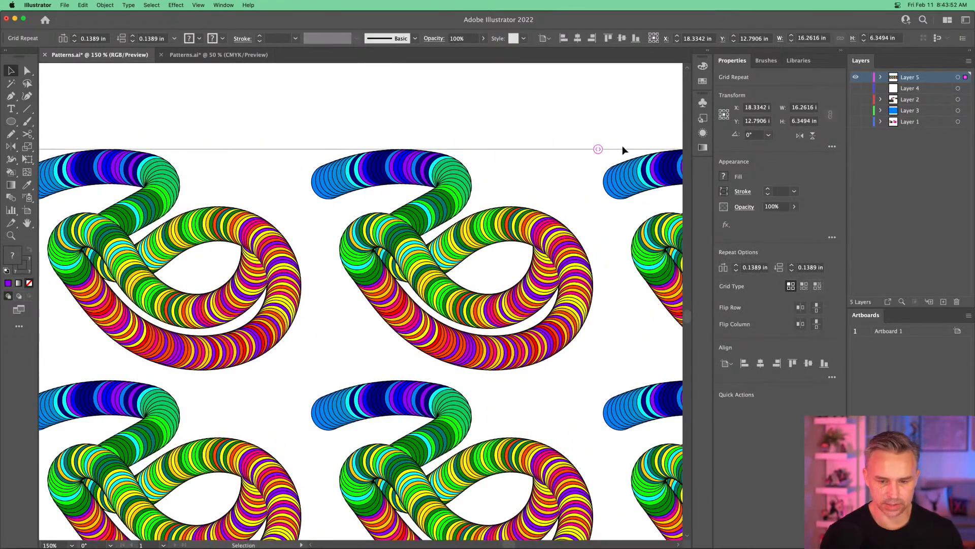
drag(597, 150, 477, 152)
drag(289, 131, 334, 76)
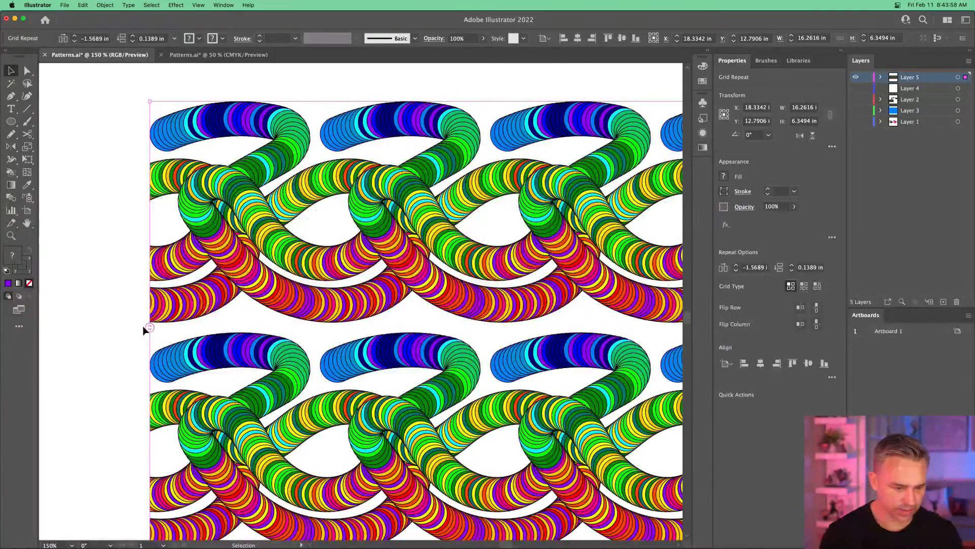
drag(150, 327, 150, 295)
- Change the grid repeat to the brick-by-row type and flip both its columns and rows vertically
click(805, 287)
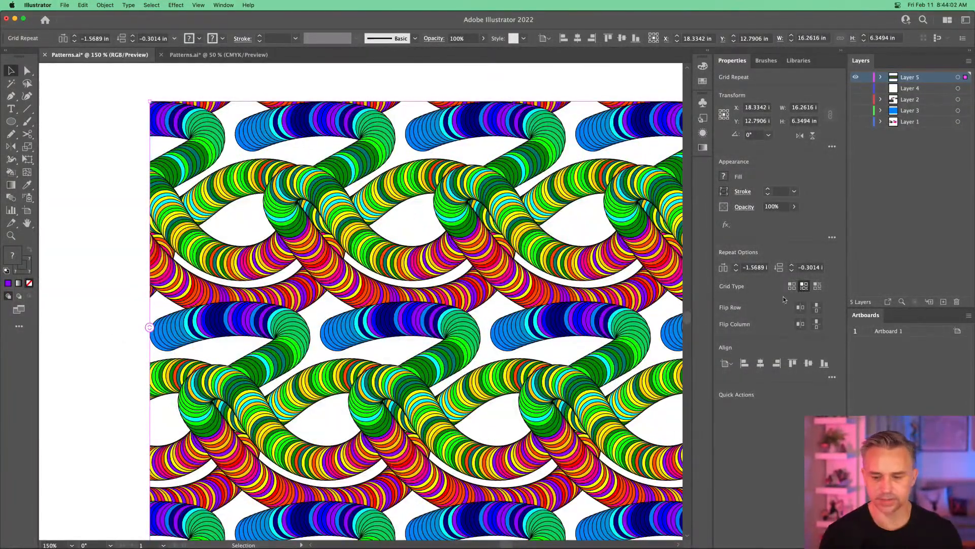
click(816, 325)
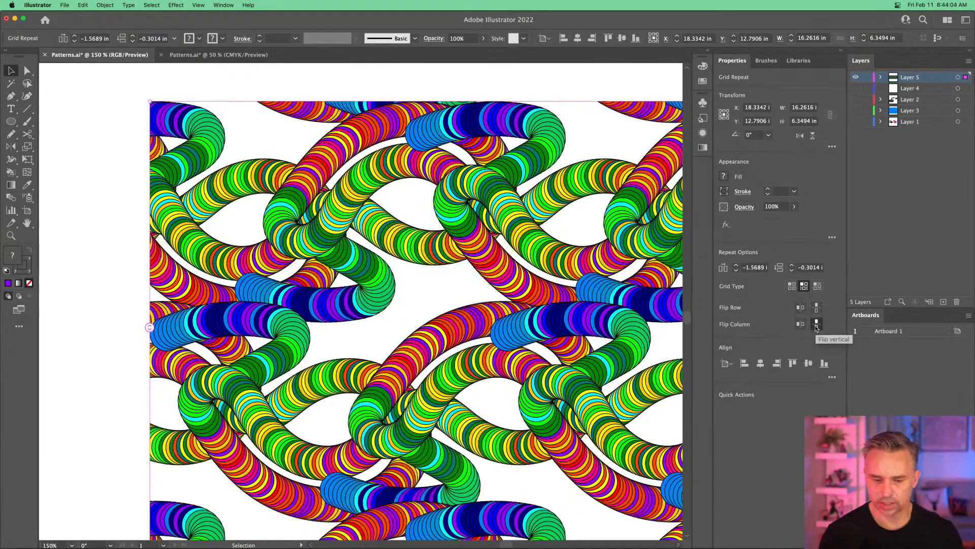
click(816, 308)
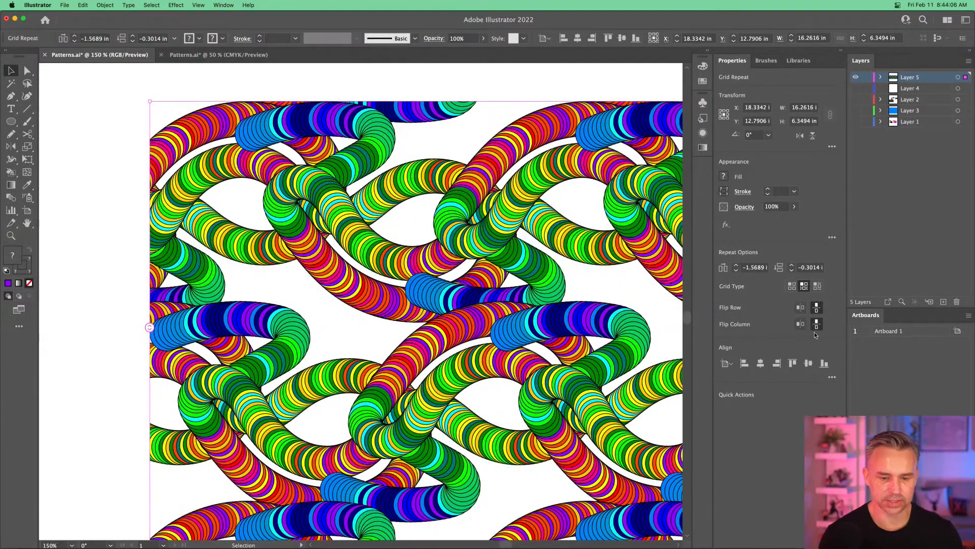
- Rotate the source motif inside the grid repeat counterclockwise and shift it slightly, keeping the vertical column flip on
click(816, 325)
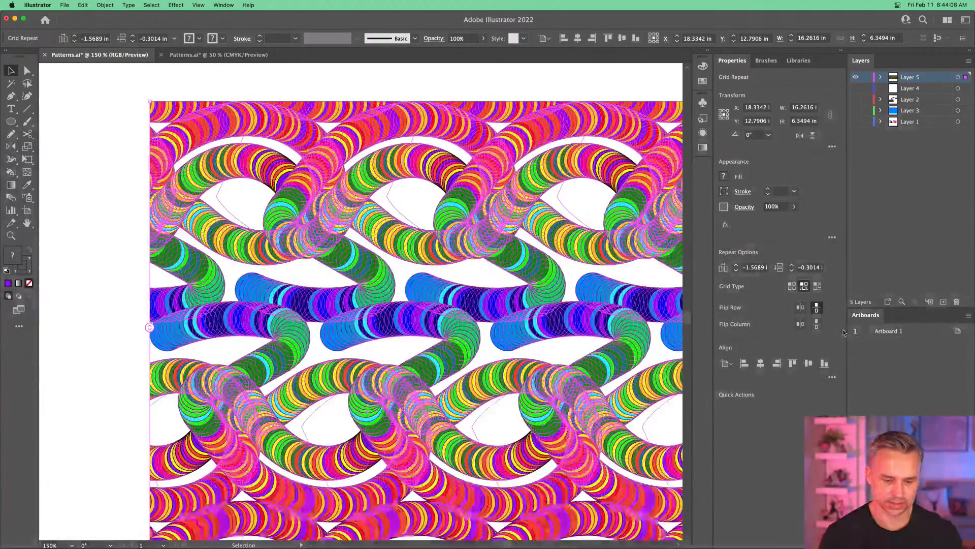
click(816, 325)
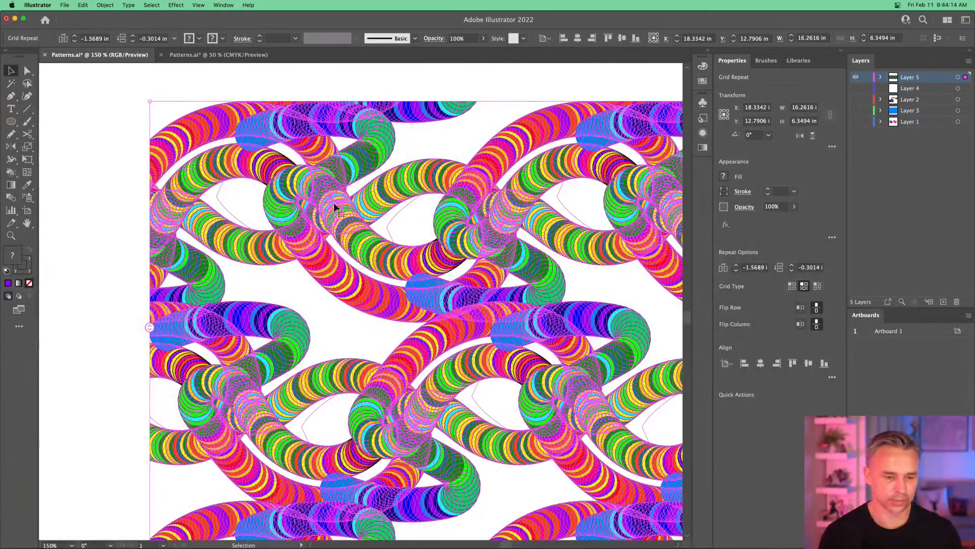
double_click(331, 204)
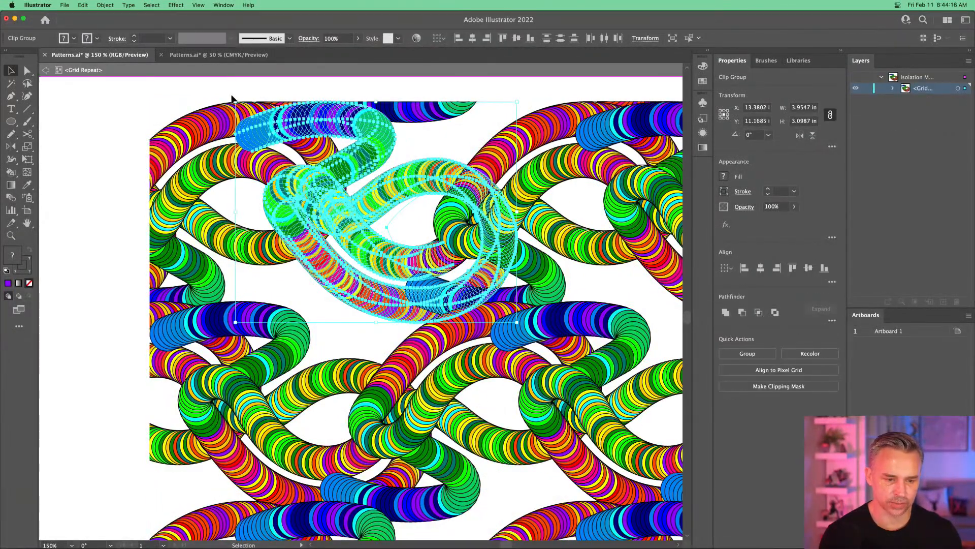
drag(286, 126, 203, 258)
mouse_move(297, 176)
mouse_down()
mouse_move(305, 170)
mouse_move(292, 175)
mouse_up()
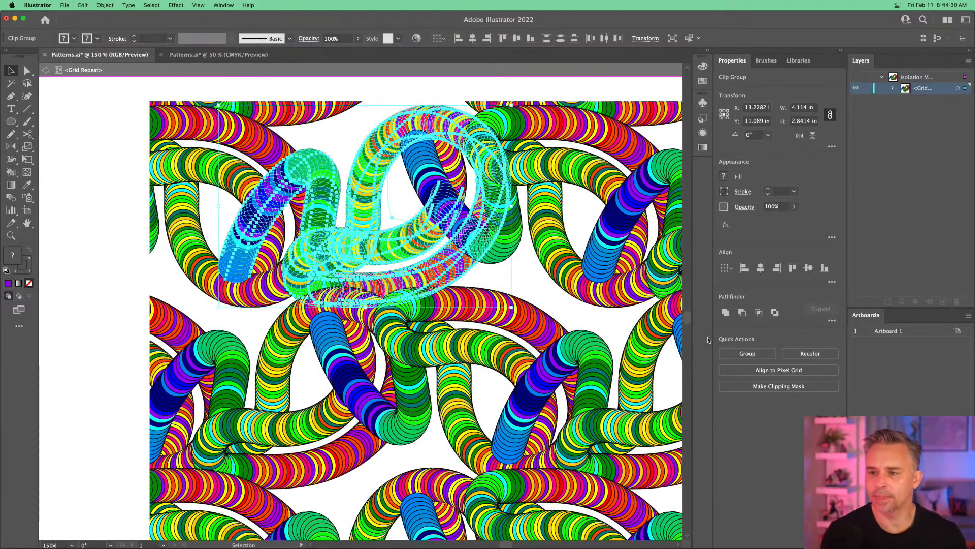
click(104, 161)
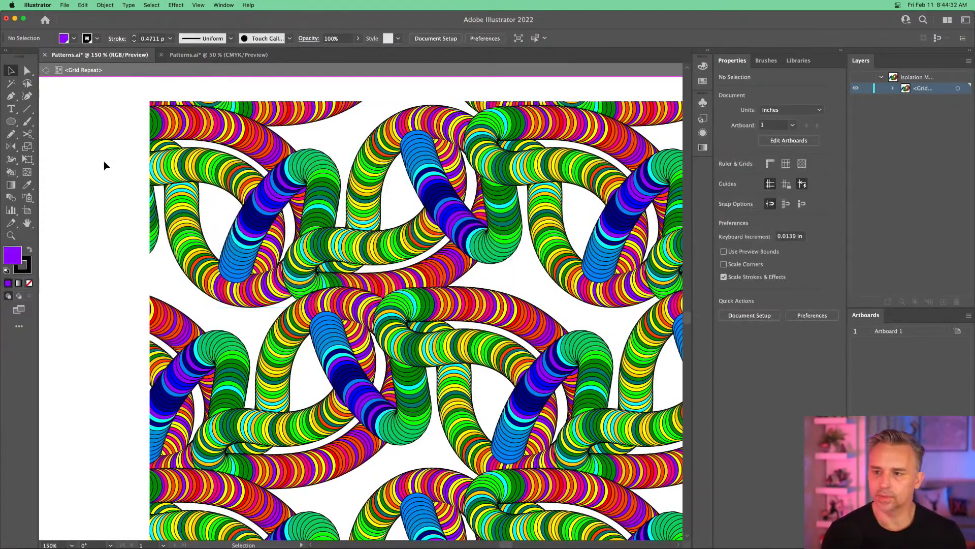
double_click(104, 160)
click(284, 209)
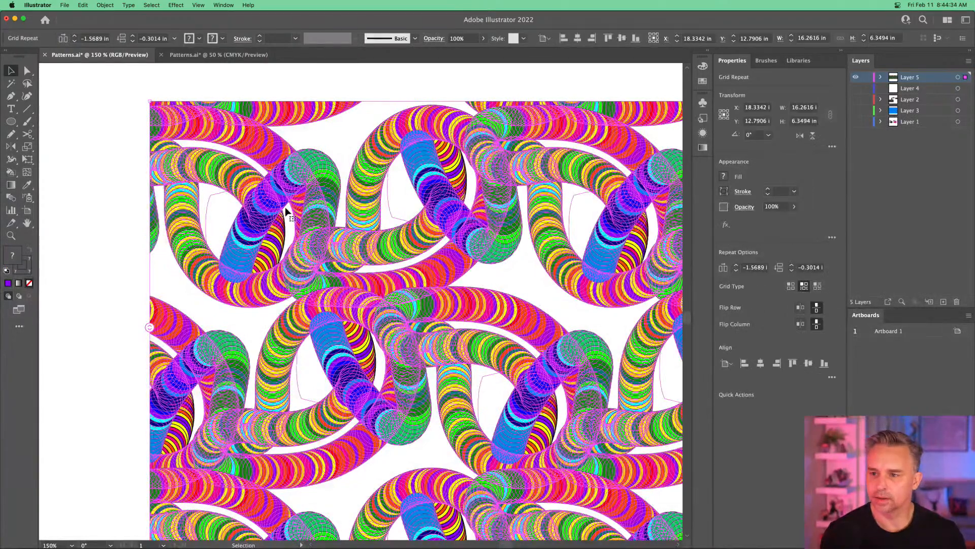
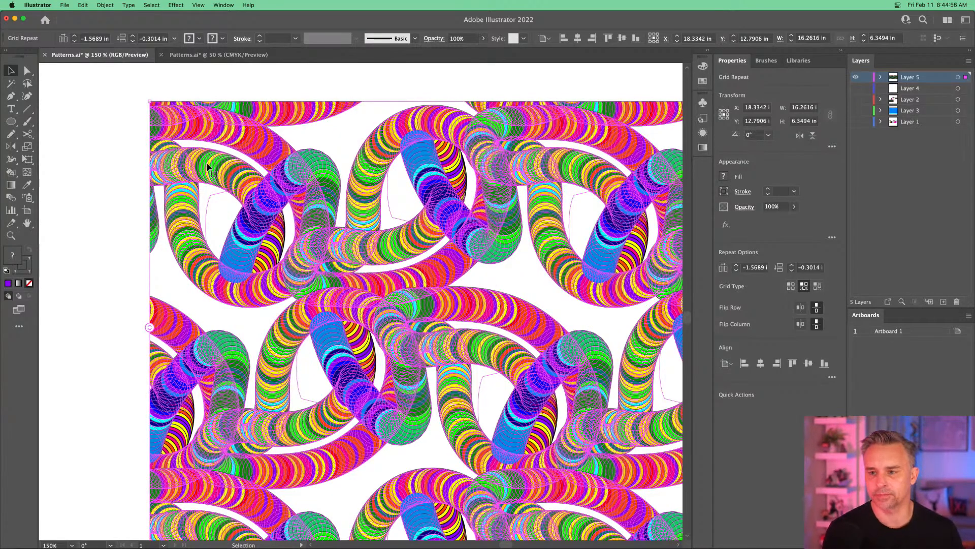
- Tighten the grid repeat's vertical spacing to -1.125 in so the rows of tubes overlap more
click(96, 220)
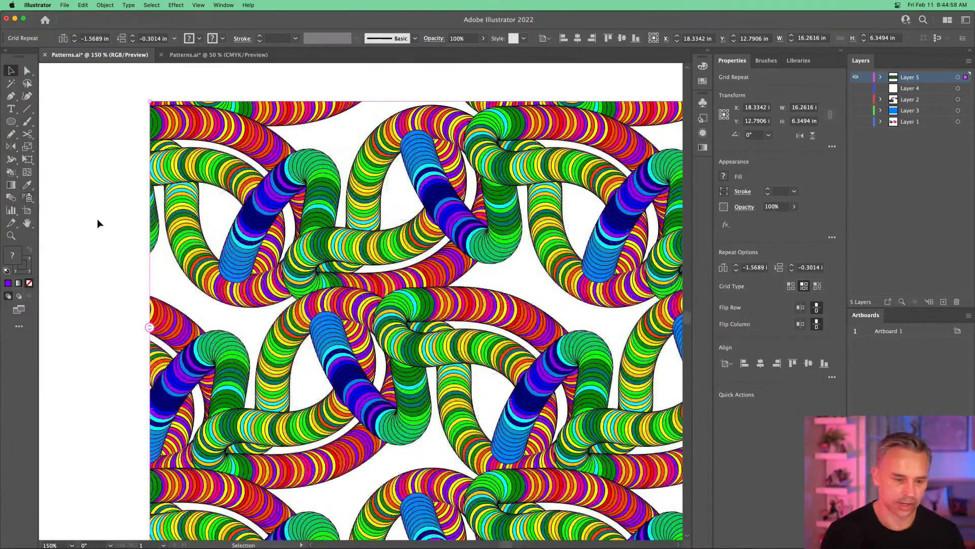
drag(435, 350, 293, 270)
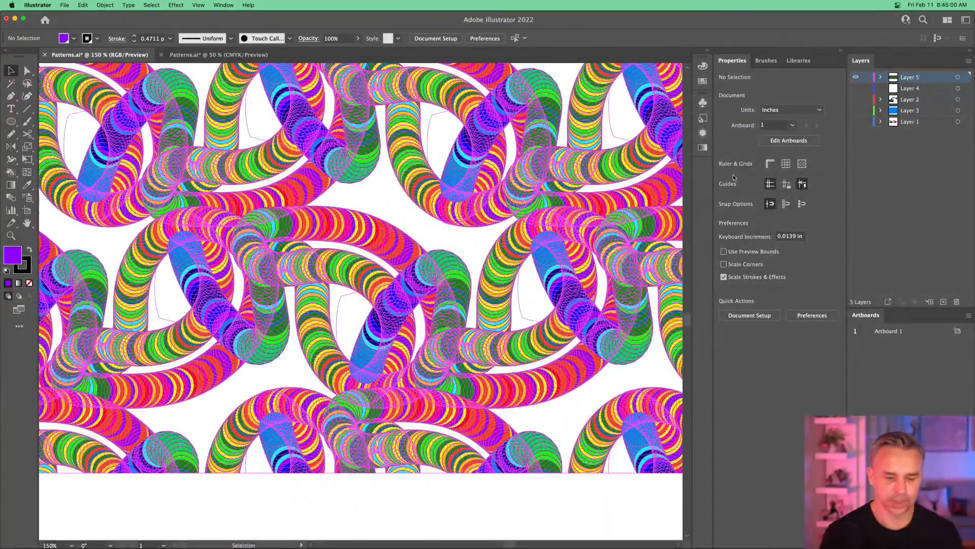
key(super+minus)
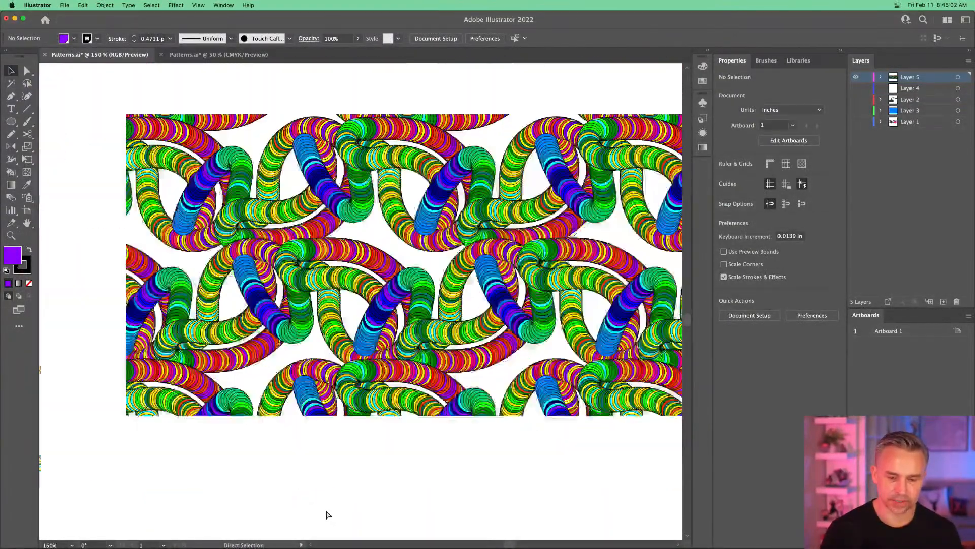
scroll(318, 503, up, 3)
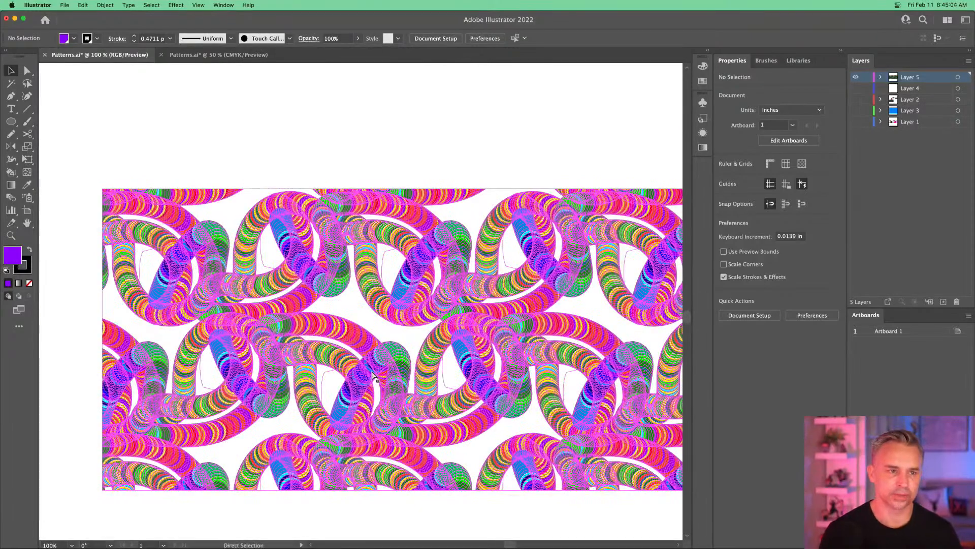
key(super+equal)
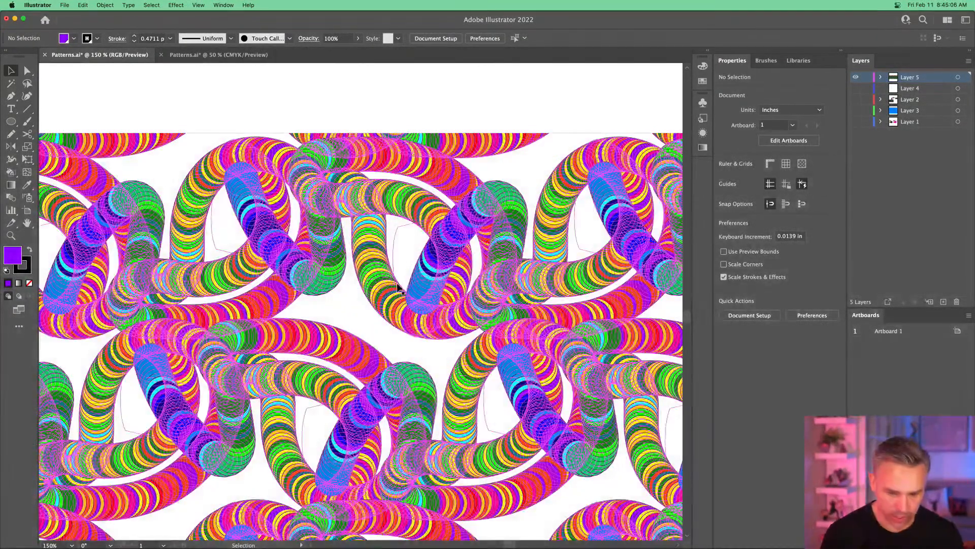
click(398, 286)
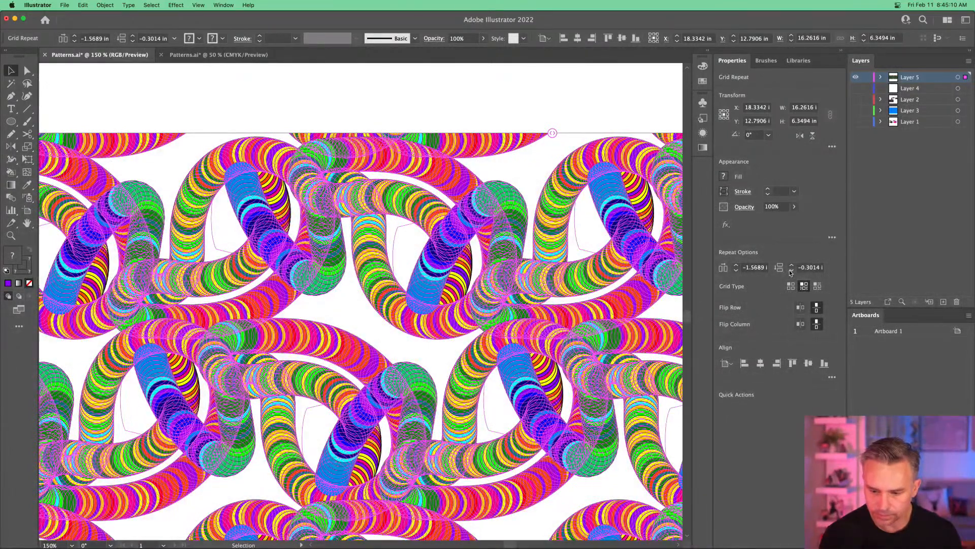
click(790, 271)
click(791, 271)
click(790, 271)
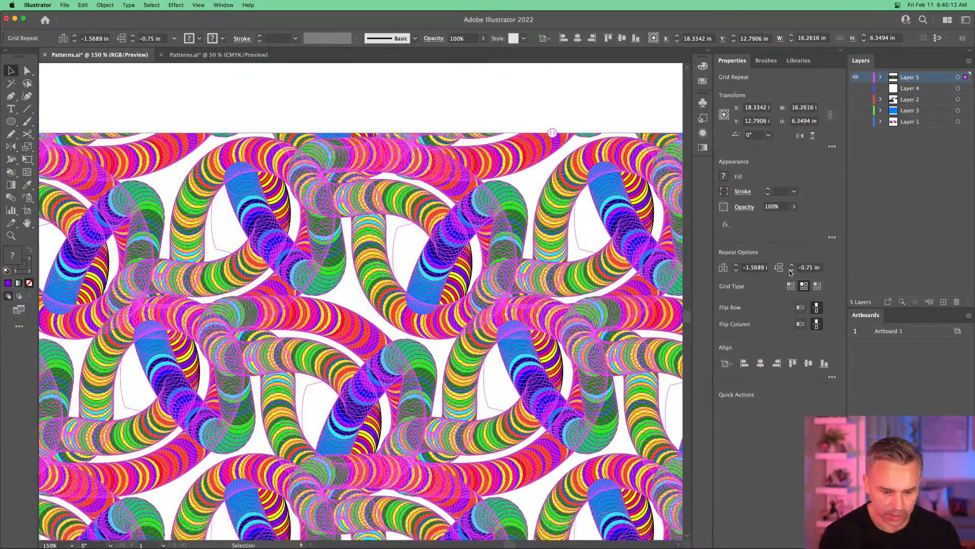
click(791, 271)
click(791, 272)
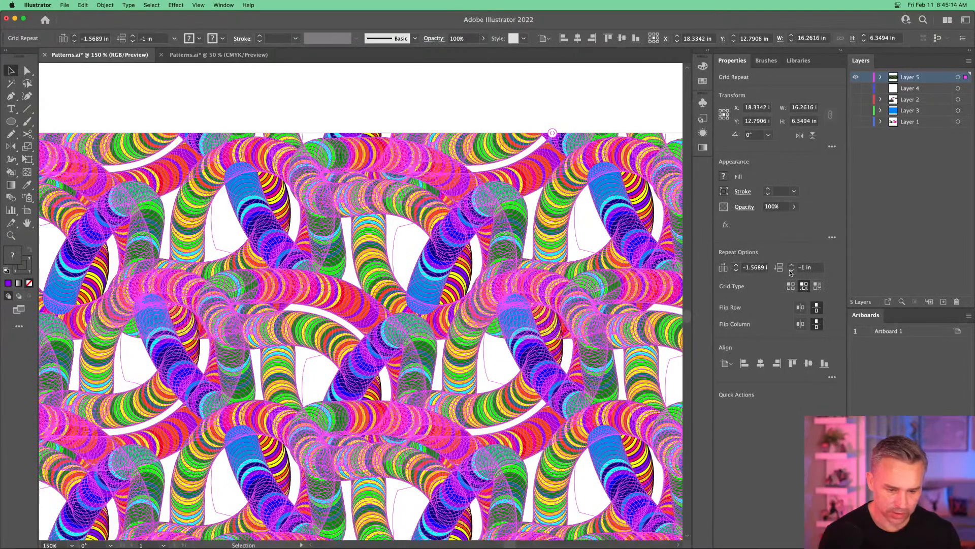
click(791, 272)
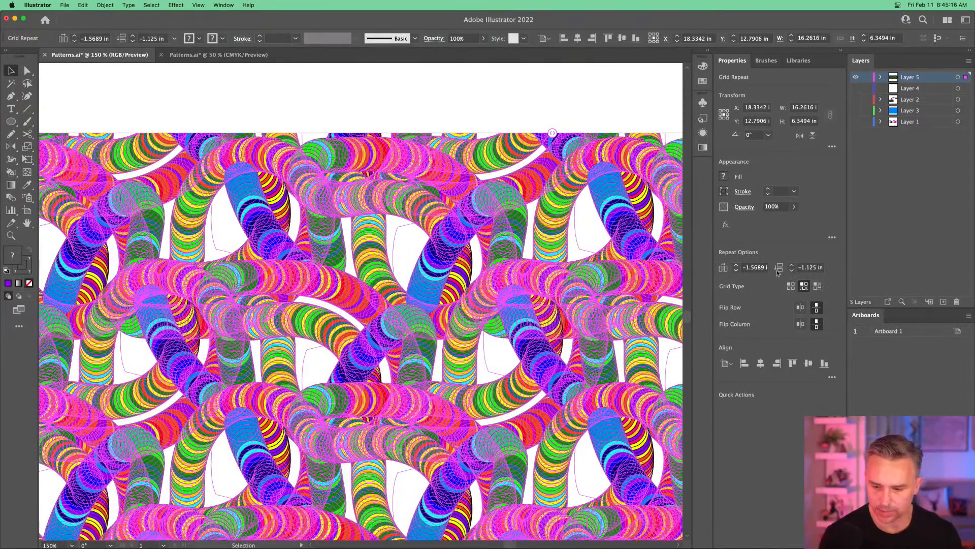
- Tighten the grid repeat's horizontal spacing to -2.25 in
click(737, 273)
click(737, 273)
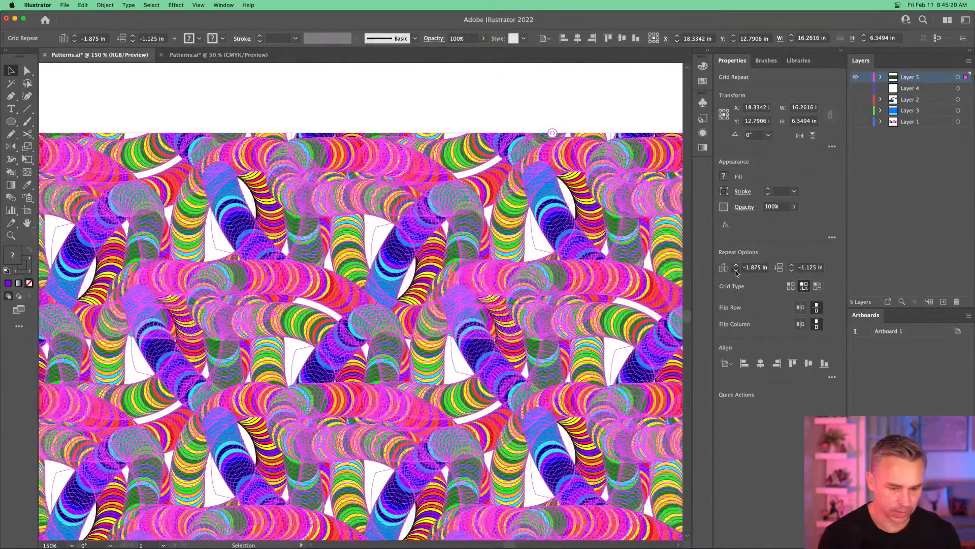
click(737, 273)
click(737, 273)
click(737, 273)
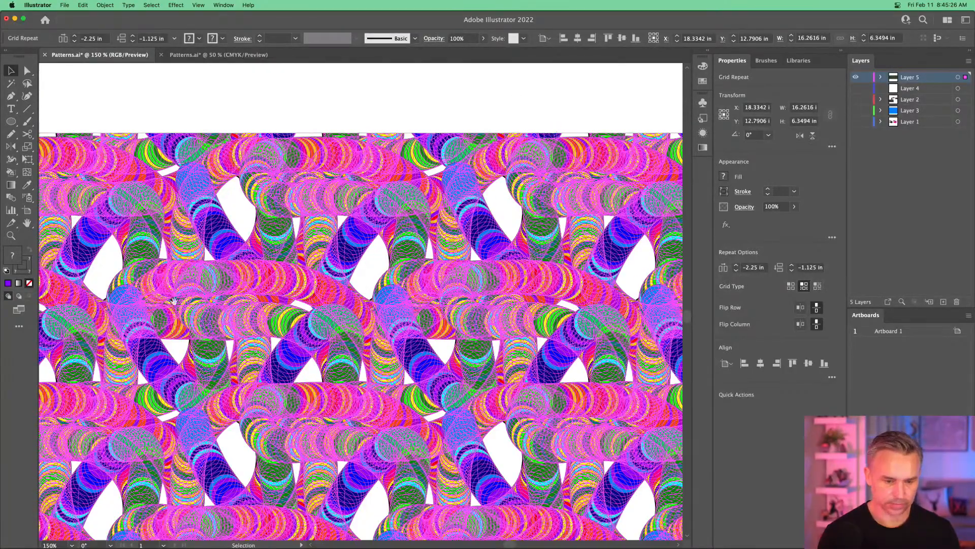
- Isolate the tube's group, select circles along its looping section, and copy that section into the grid repeat itself
key(space)
drag(172, 339, 178, 284)
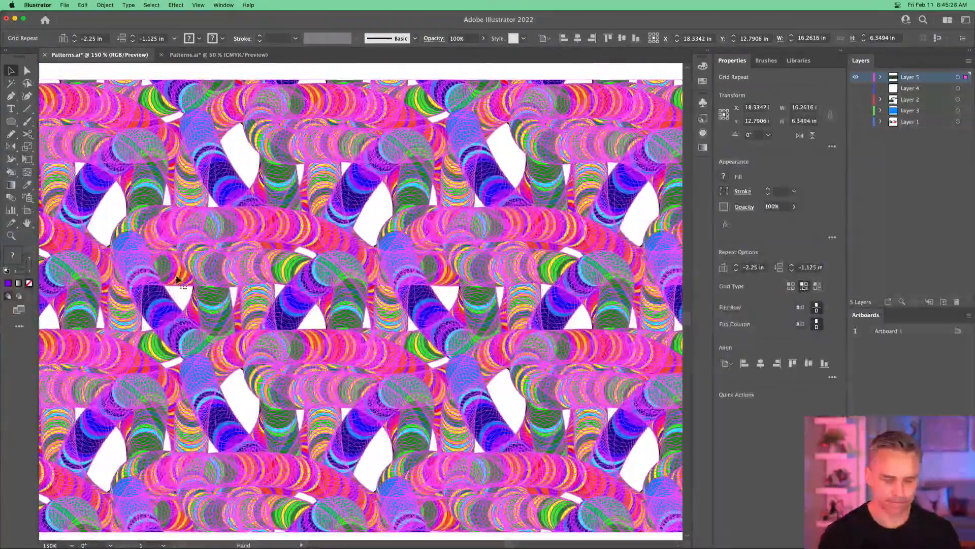
click(386, 69)
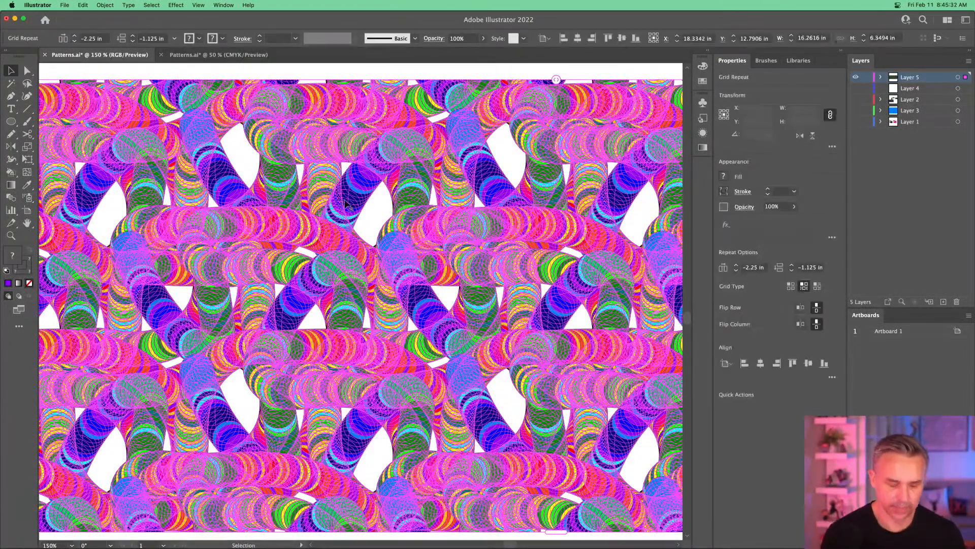
double_click(345, 204)
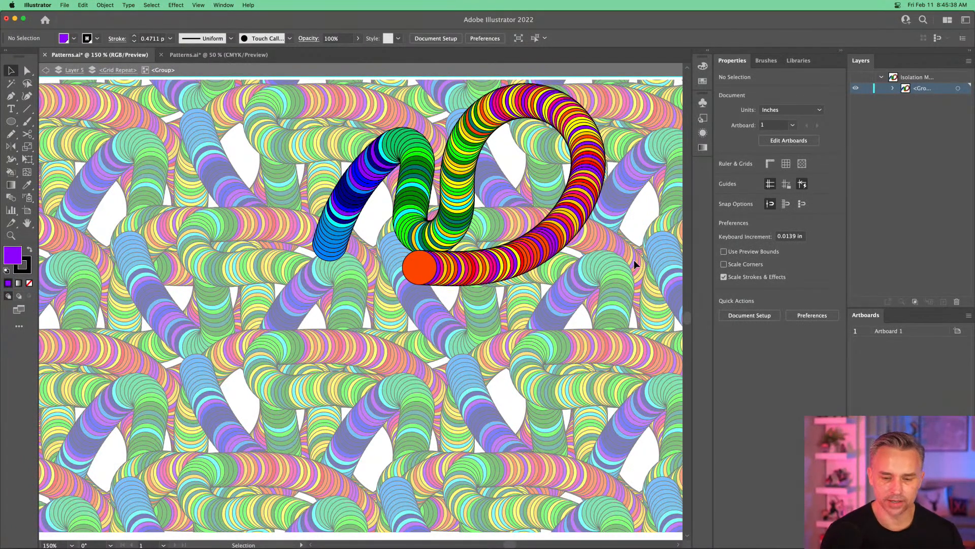
click(541, 148)
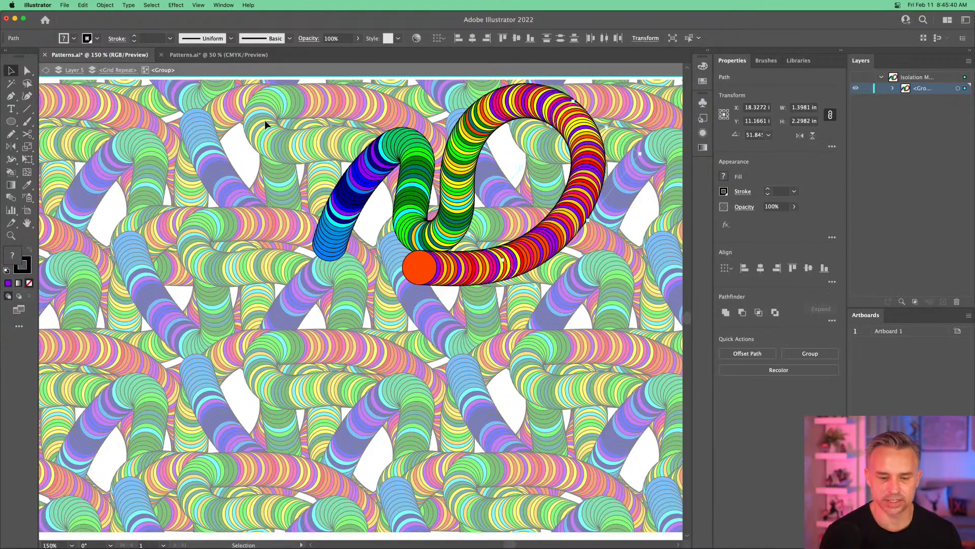
click(271, 141)
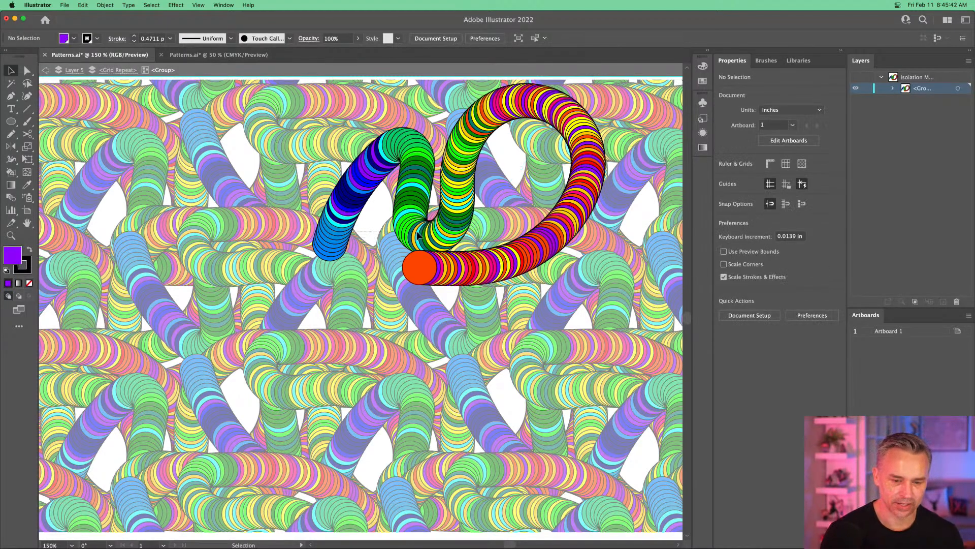
click(570, 108)
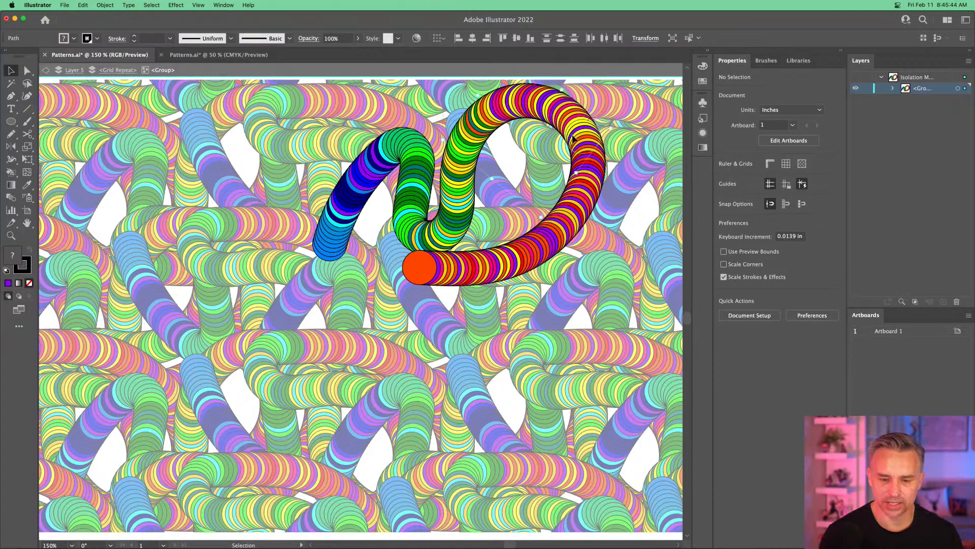
key(a)
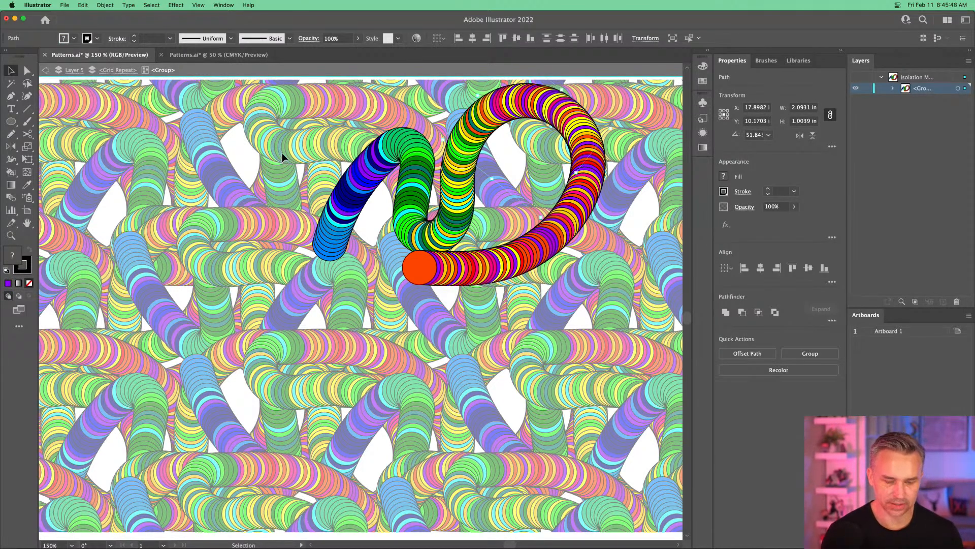
click(106, 70)
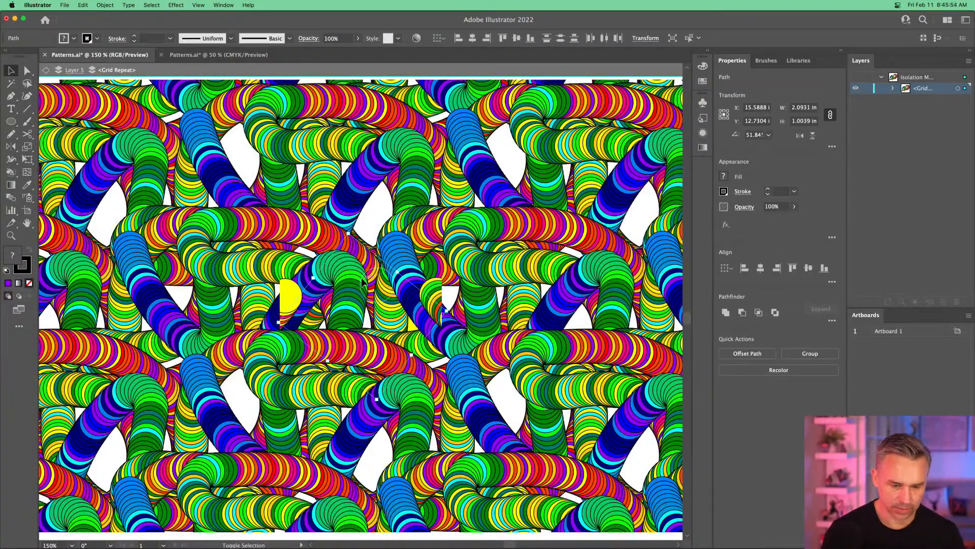
- Try nudging the copied tube section about 1.1 in upward within the grid repeat
key(shift+Up)
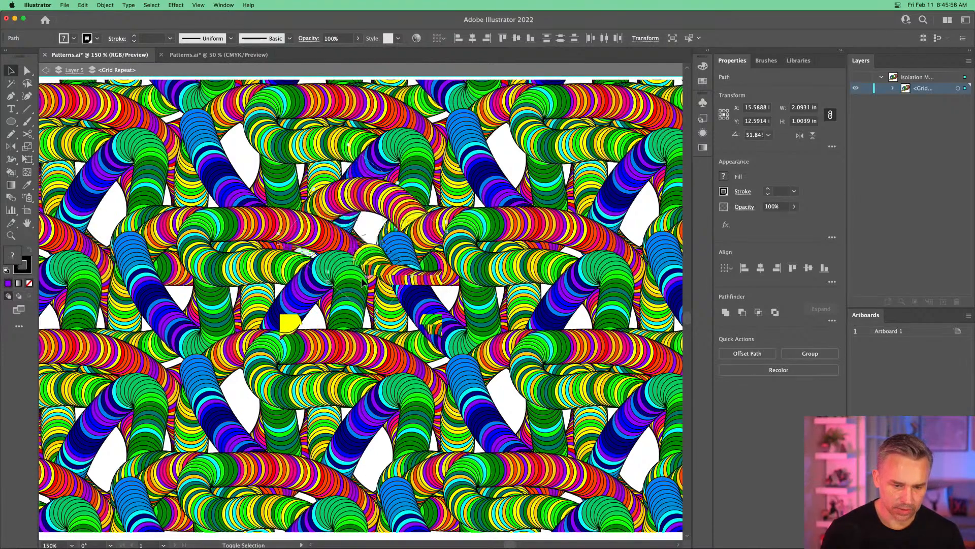
key(shift+Up)
key(shift+Up)
key(shift+Up)
key(shift+Up)
key(shift+Up)
key(shift+Up)
key(shift+Up)
key(shift+Up)
key(shift+Down)
key(shift+Down)
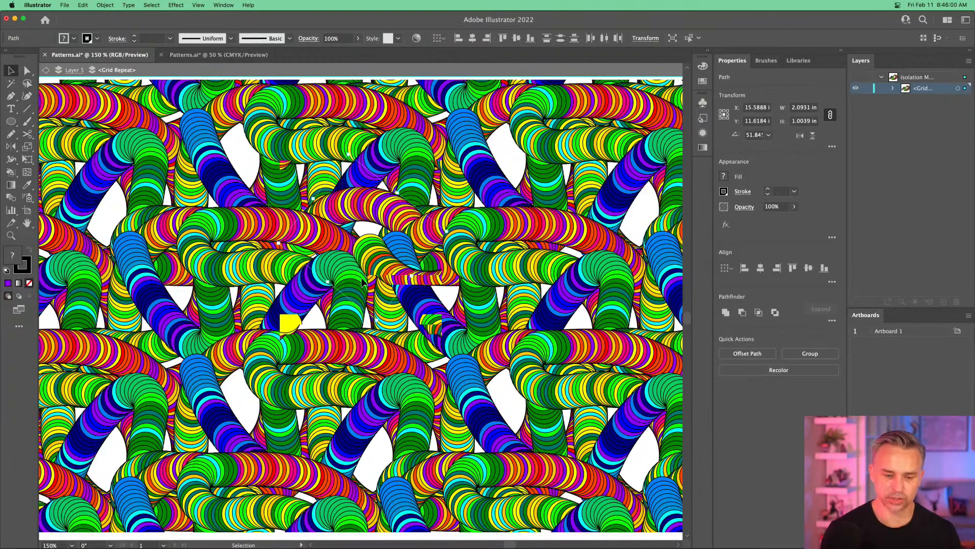
key(a)
key(super+z)
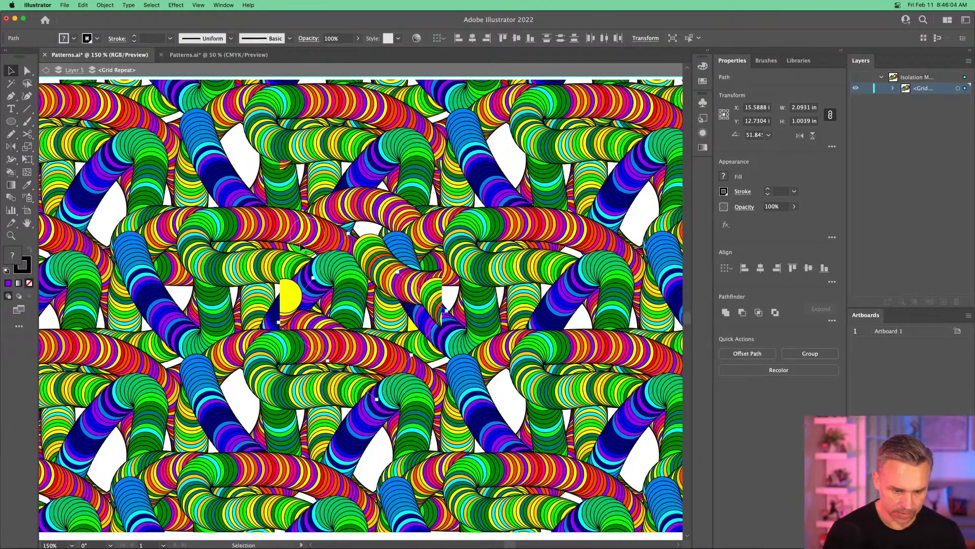
- Rotate the copied tube section about a quarter turn clockwise within the repeat and return to the Layer 5 level
drag(349, 230, 444, 311)
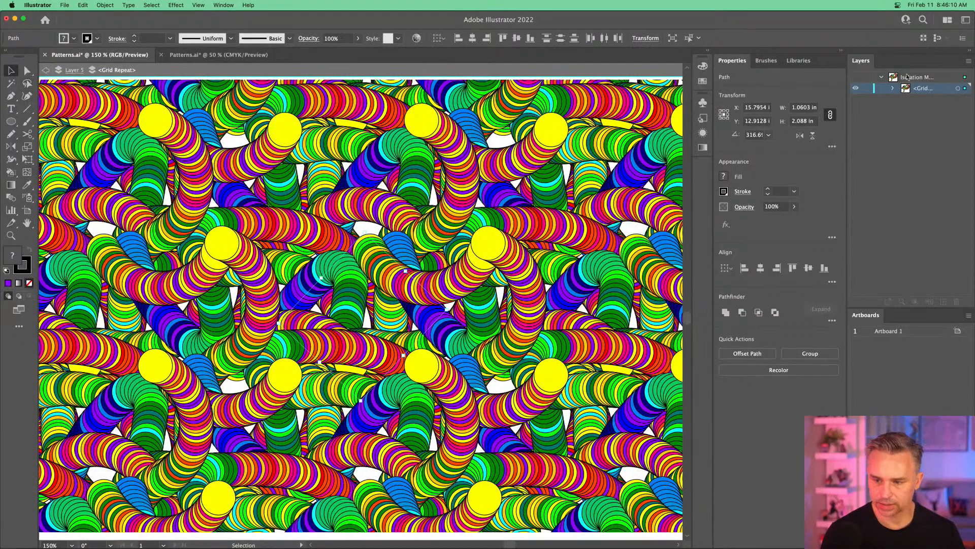
click(892, 88)
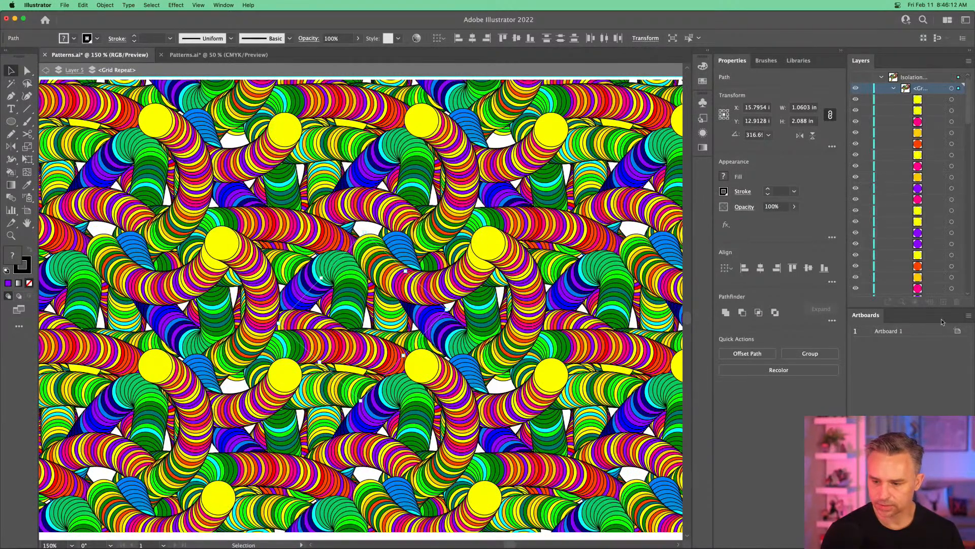
double_click(925, 319)
scroll(896, 301, down, 10)
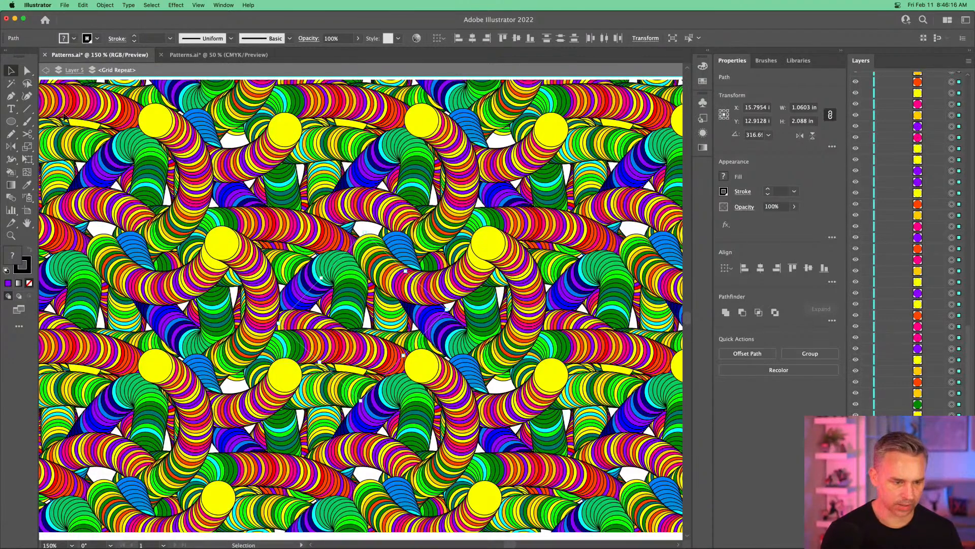
click(71, 70)
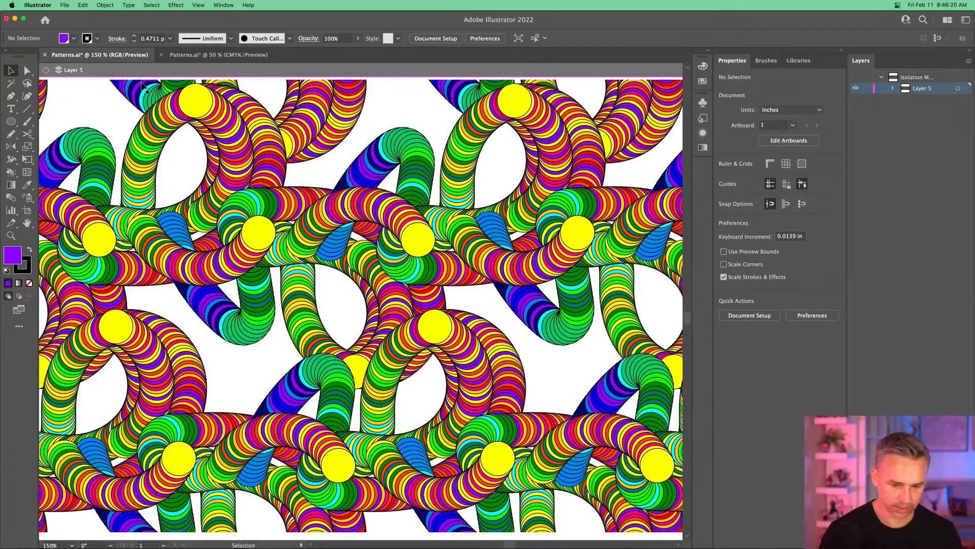
- Enter the grid repeat again, add another copy of the tube section, and leave the repeat
key(super+a)
double_click(335, 154)
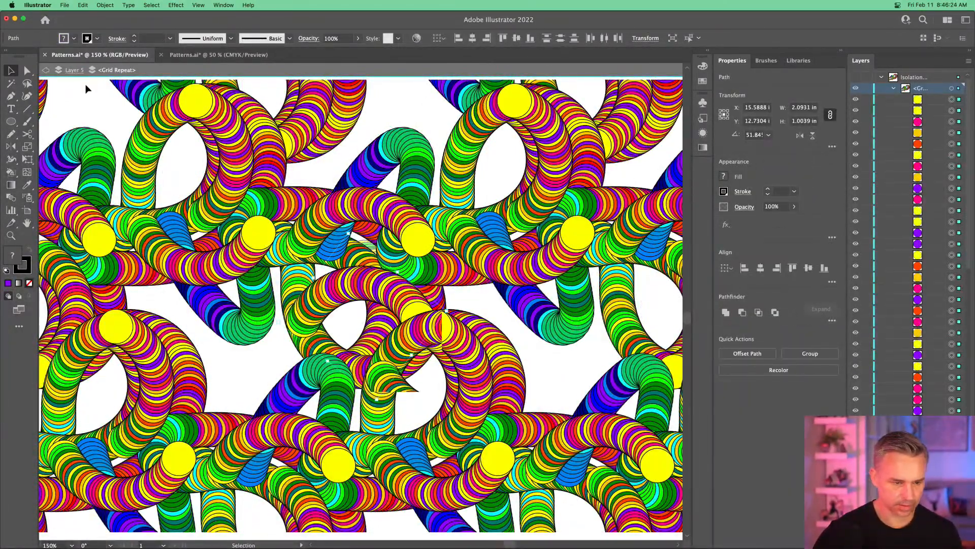
click(45, 71)
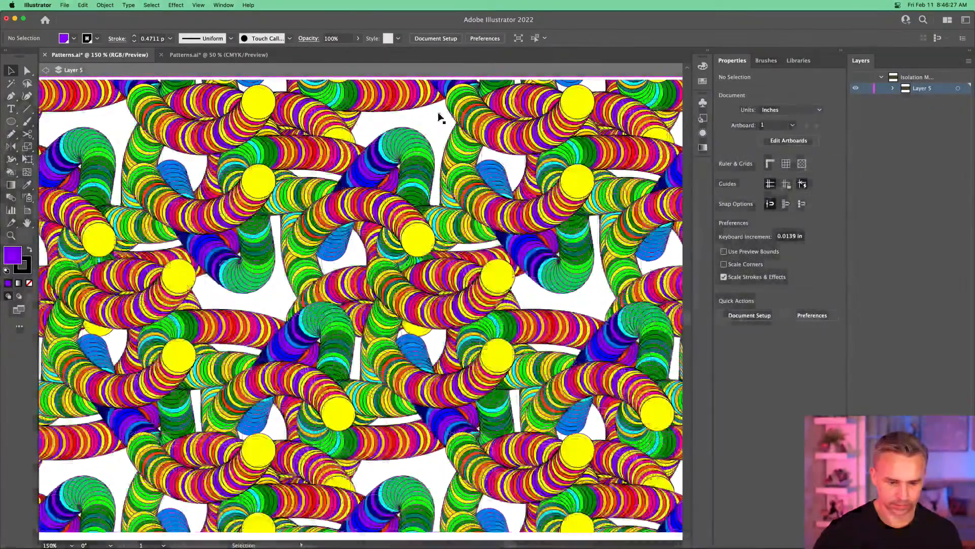
- Try nudging the added tube section about 0.14 in upward inside the grid repeat and return to the top level
double_click(439, 118)
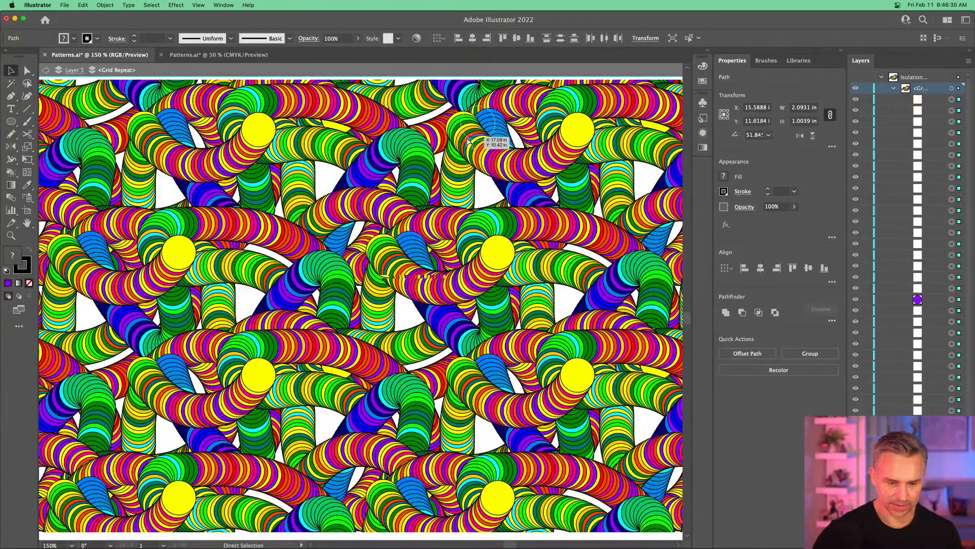
key(shift+Up)
key(shift+Up)
key(shift+Down)
key(shift+Down)
key(shift+Up)
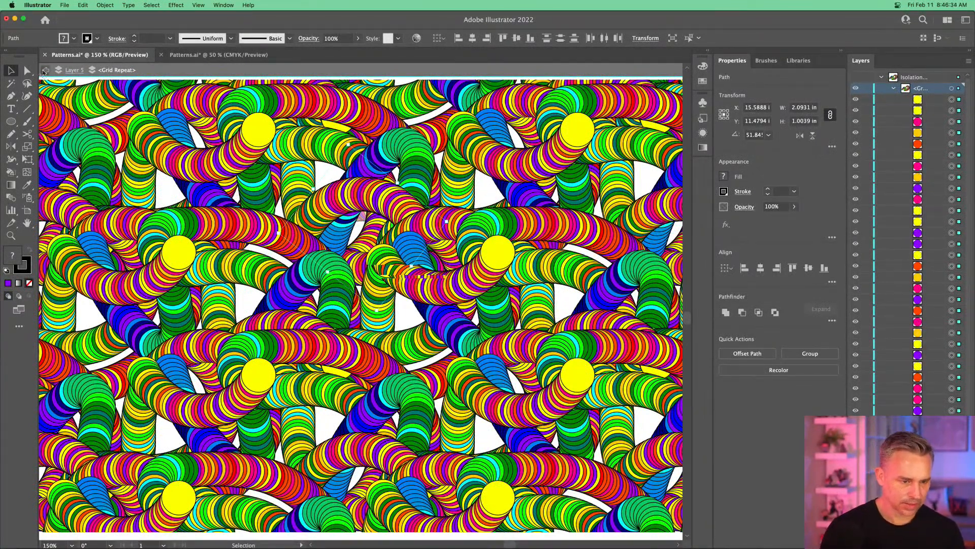
click(44, 70)
click(239, 159)
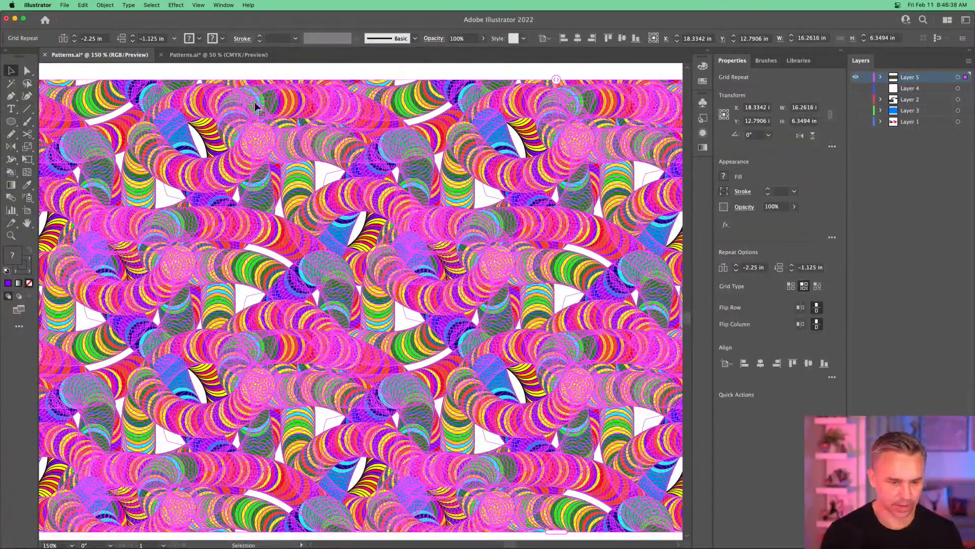
- Enter the grid repeat again and select individual yellow end circles of the added tube sections
key(super+minus)
key(super+minus)
click(300, 73)
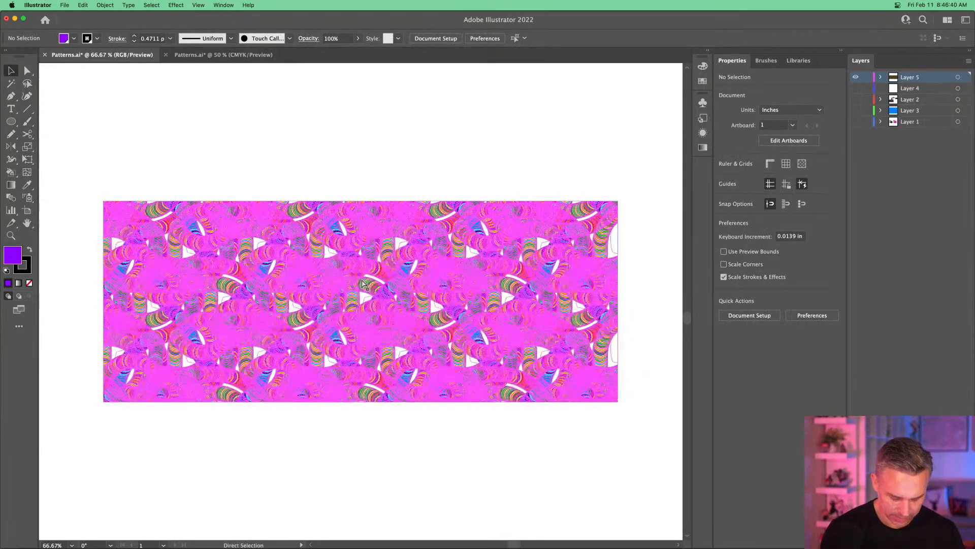
key(super+equal)
key(super+equal)
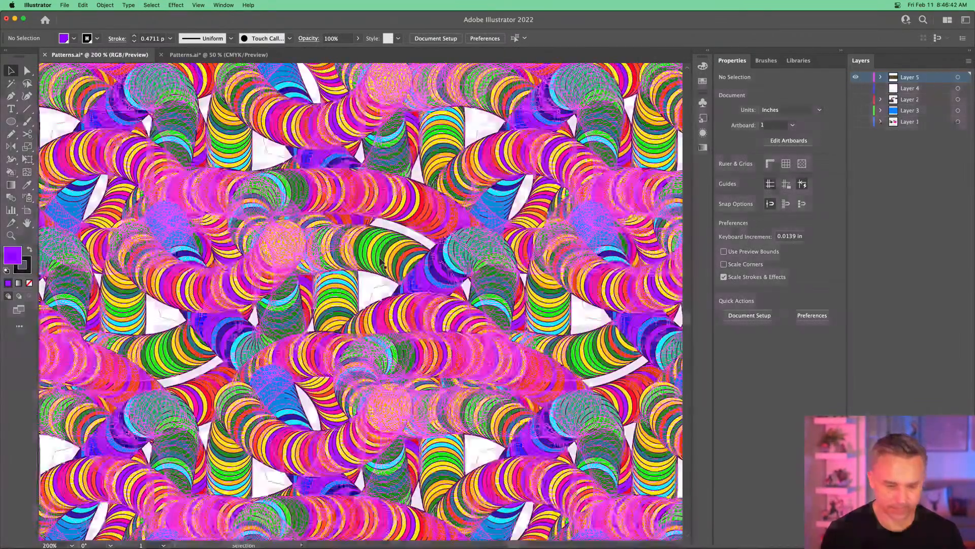
click(241, 182)
double_click(242, 182)
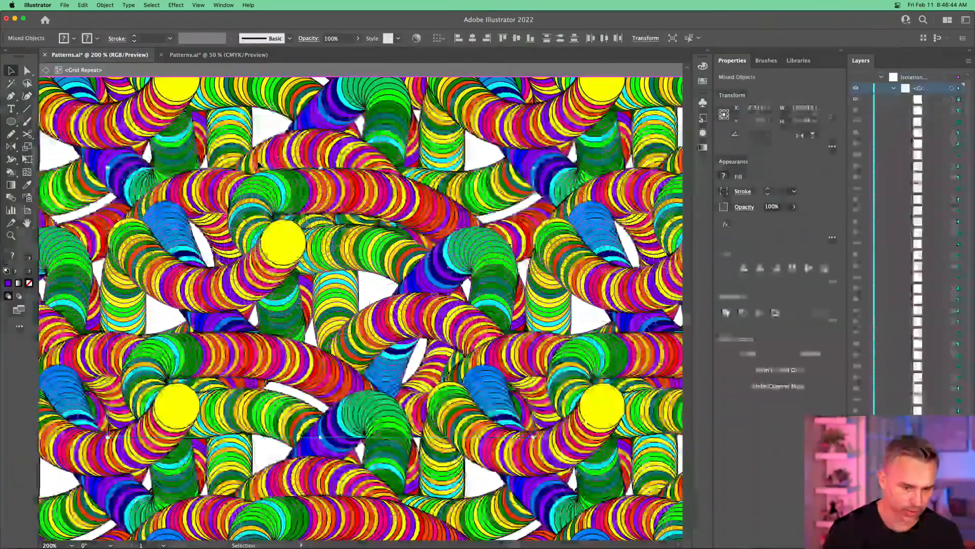
click(288, 255)
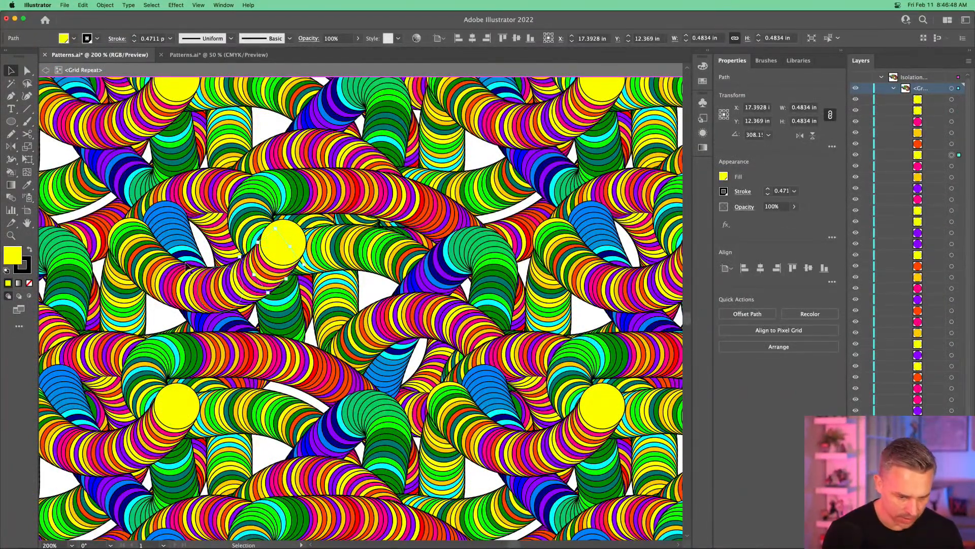
click(287, 238)
click(260, 123)
click(237, 259)
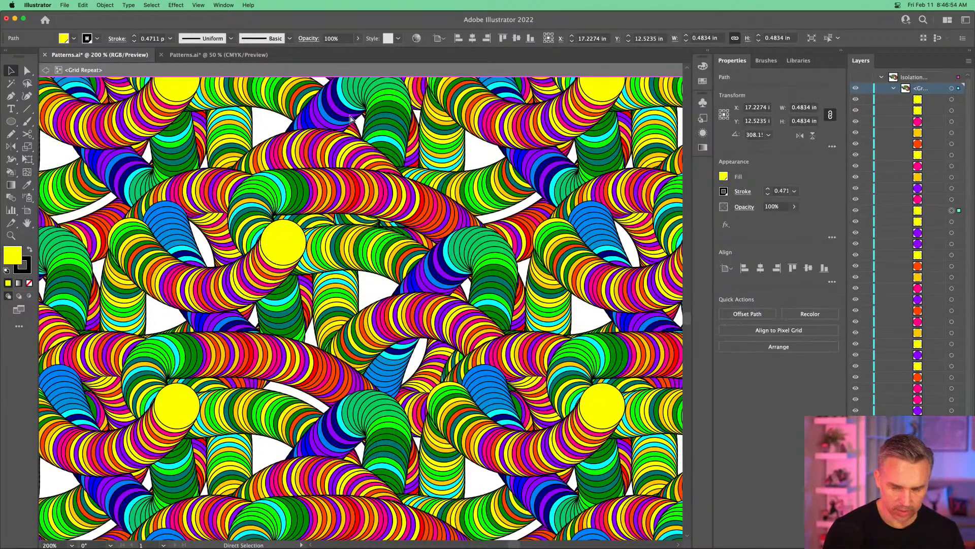
- Select all the artwork inside the grid repeat
key(super+minus)
drag(64, 177, 161, 167)
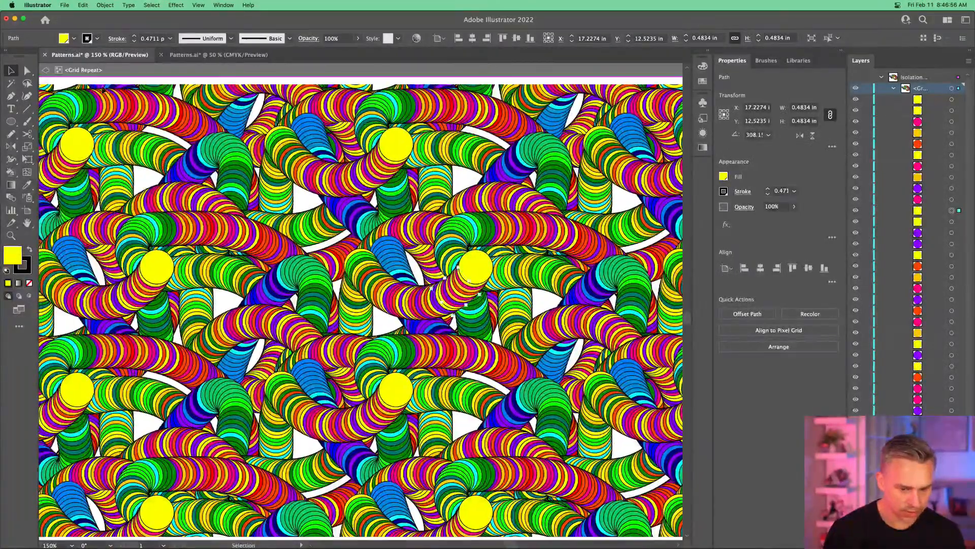
key(super+a)
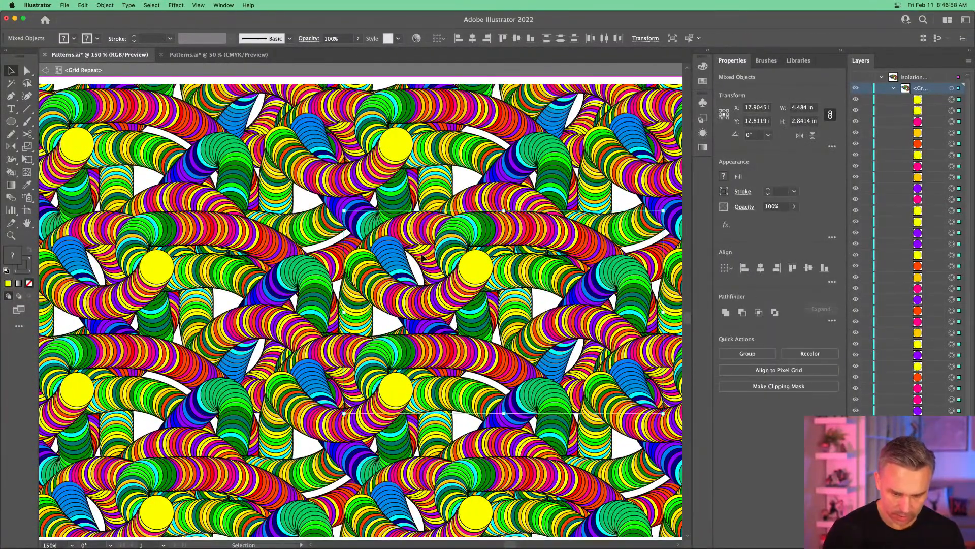
drag(464, 196, 296, 158)
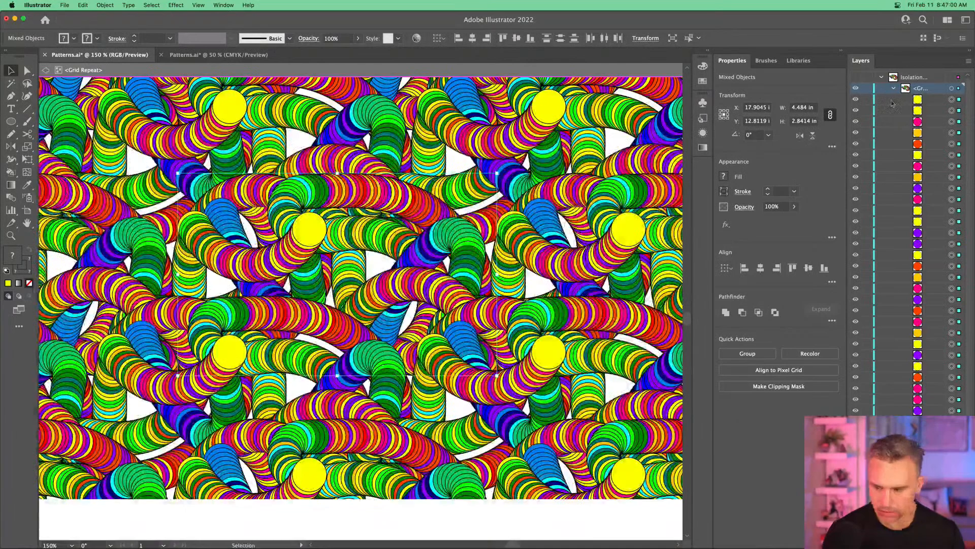
- Undo the yellow-ended tube copies and the last spacing change of the grid repeat, leaving nothing selected
key(a)
click(419, 170)
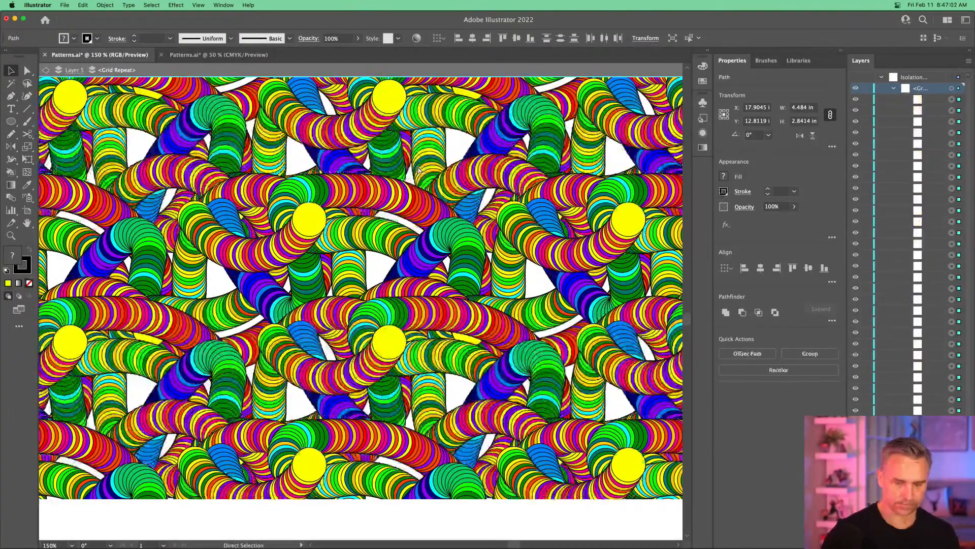
key(Escape)
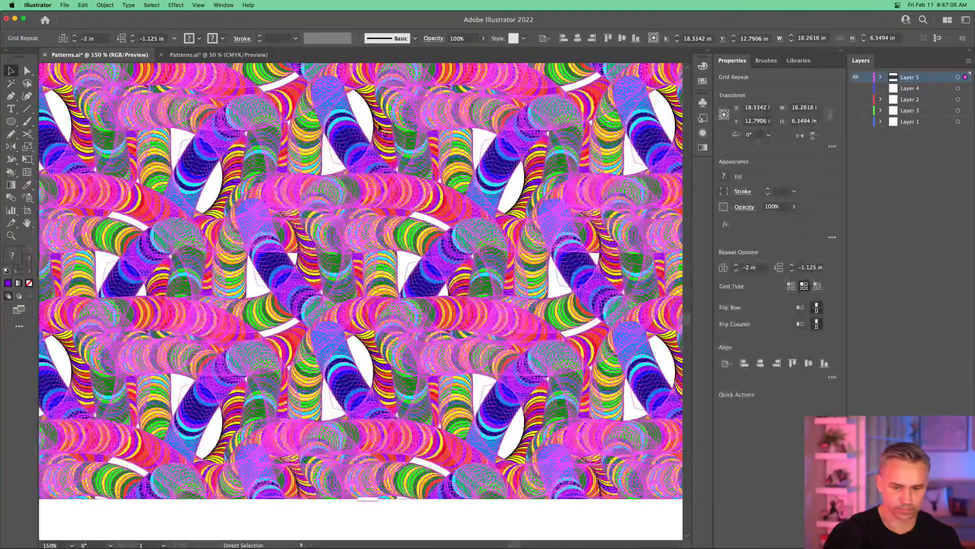
key(super+shift+a)
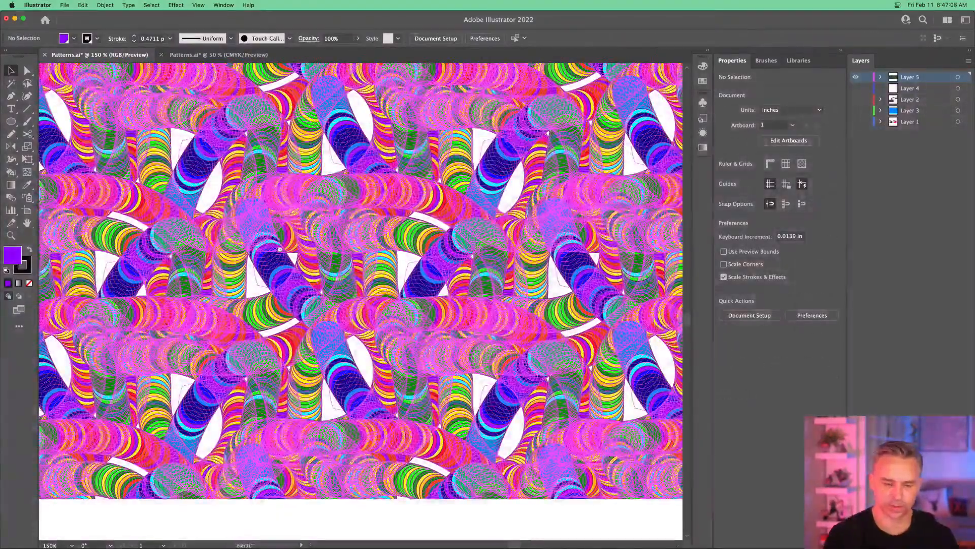
- Examine the whole grid repeat and then the overlaps and white gaps of its weave close up
scroll(281, 254, up, 3)
key(super+minus)
key(super+minus)
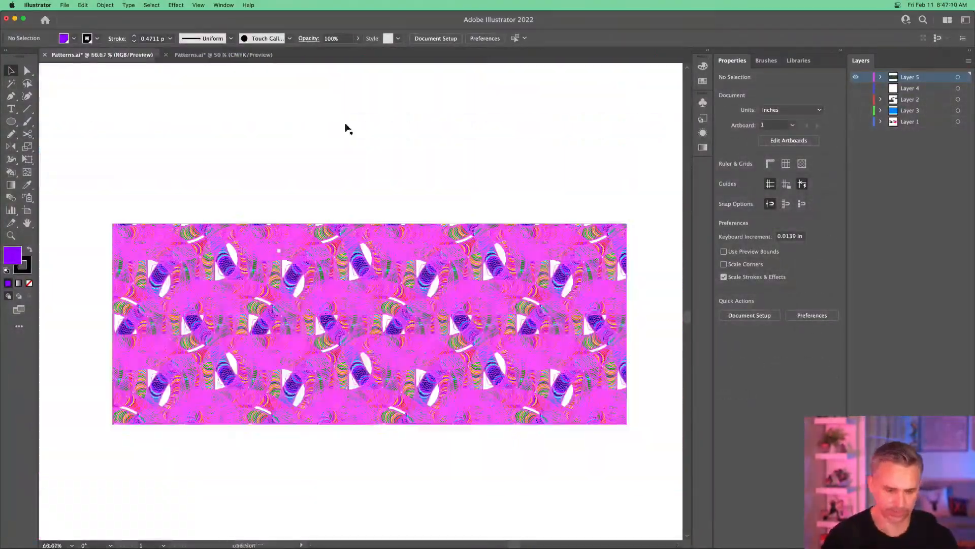
key(space)
drag(178, 193, 197, 207)
key(super+equal)
key(super+equal)
key(super+equal)
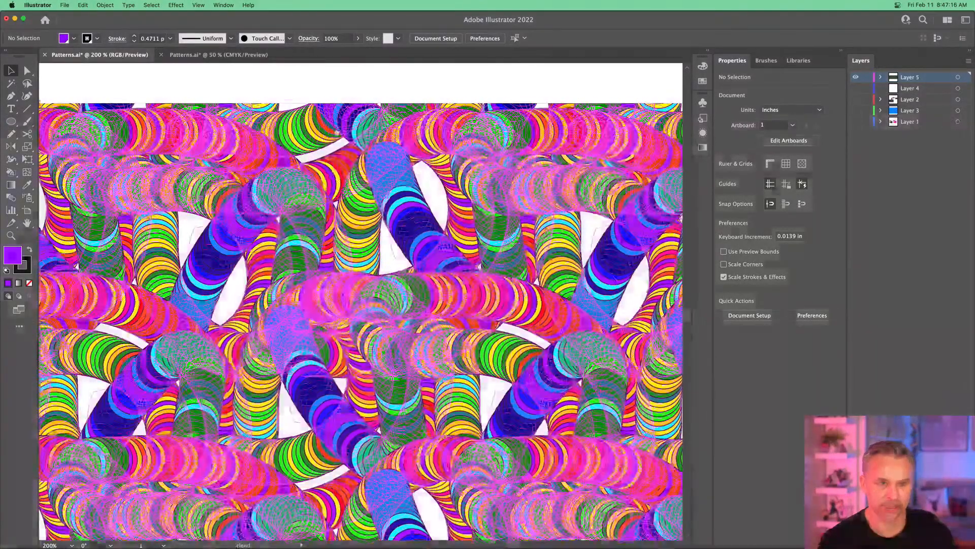
key(space)
drag(355, 214, 375, 157)
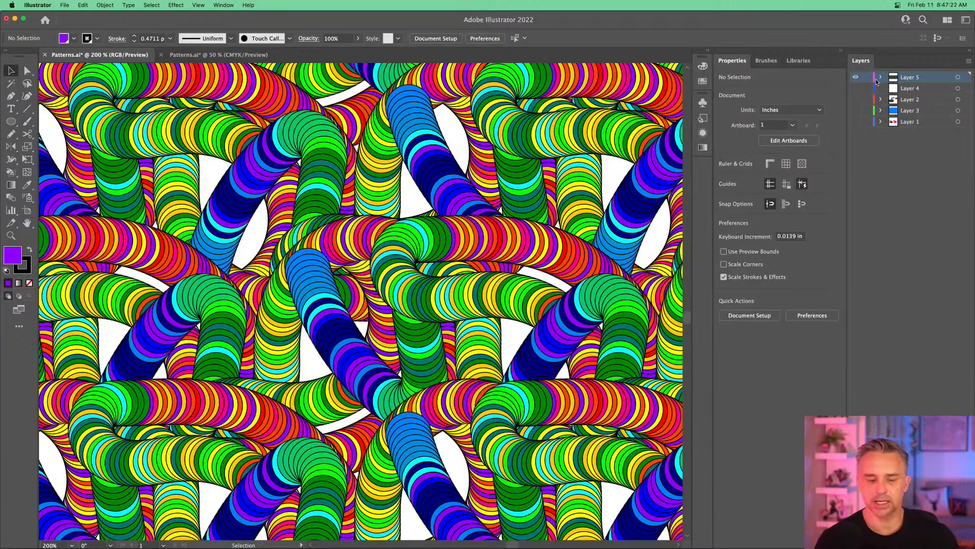
- Duplicate Layer 5, make the original Layer 5 active and lock the copy above it
click(924, 78)
drag(925, 78, 954, 545)
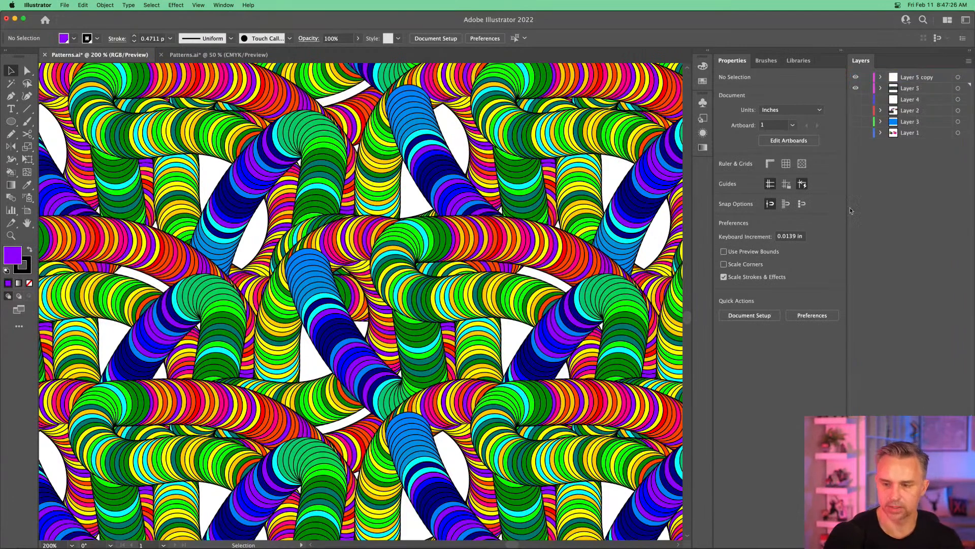
click(900, 91)
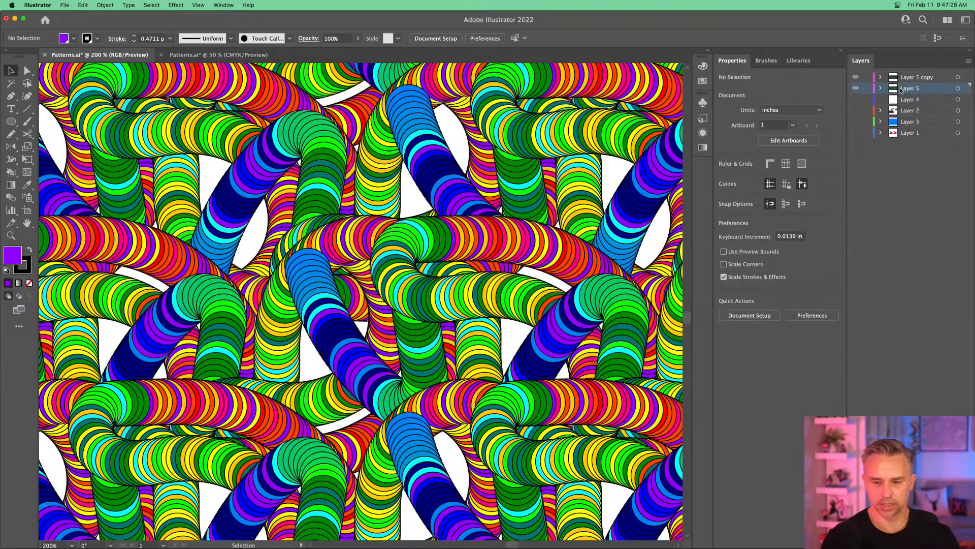
click(867, 78)
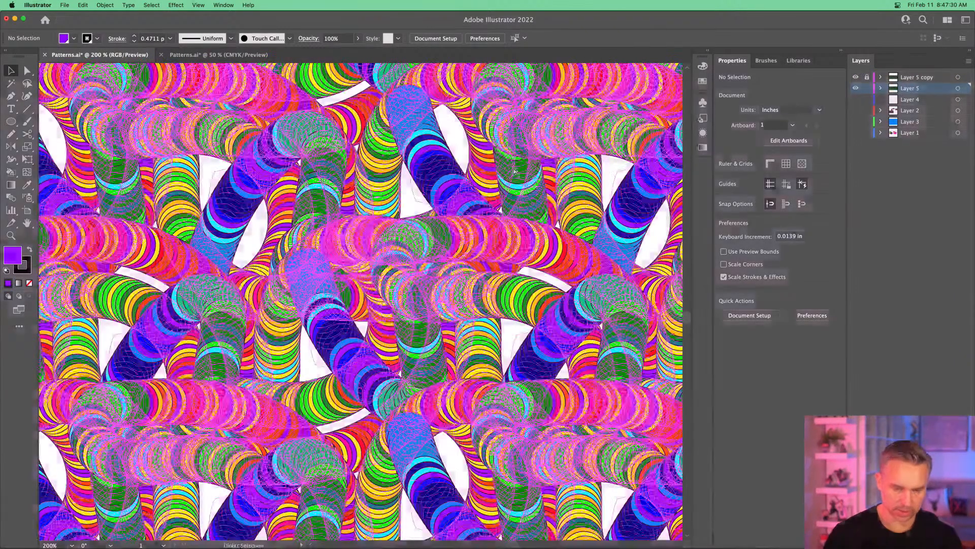
- Reflect the grid repeat on Layer 5 with the Reflect tool so it fills gaps beneath the locked copy
key(a)
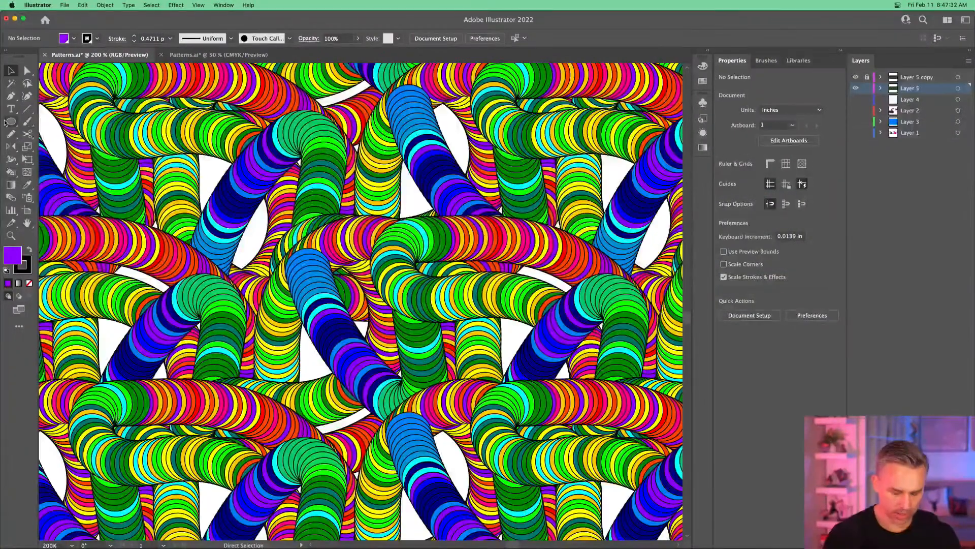
key(super+minus)
key(super+minus)
key(super+minus)
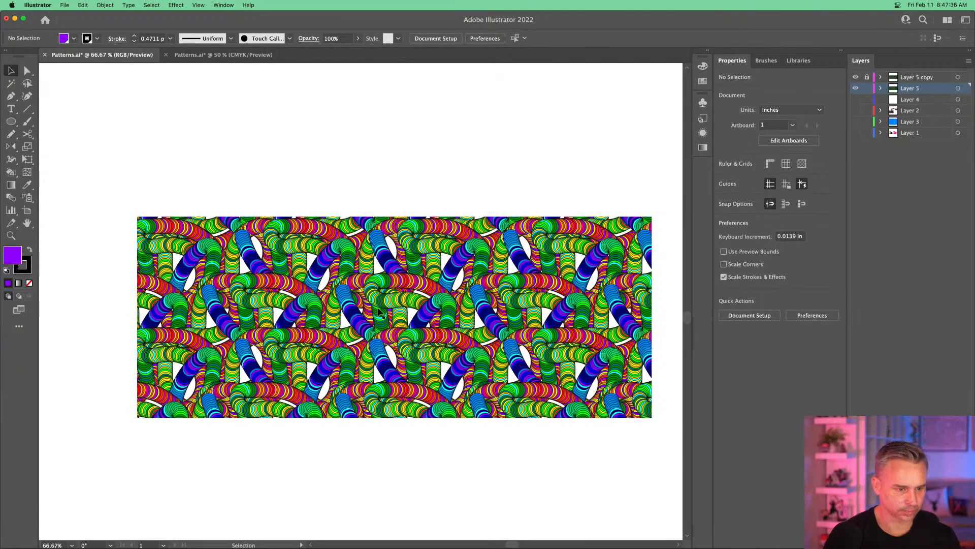
click(368, 282)
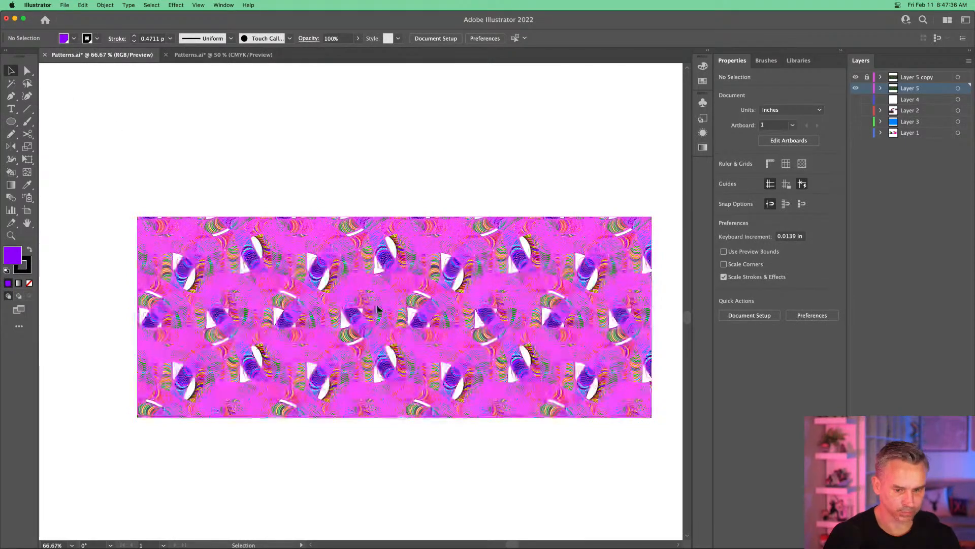
click(11, 146)
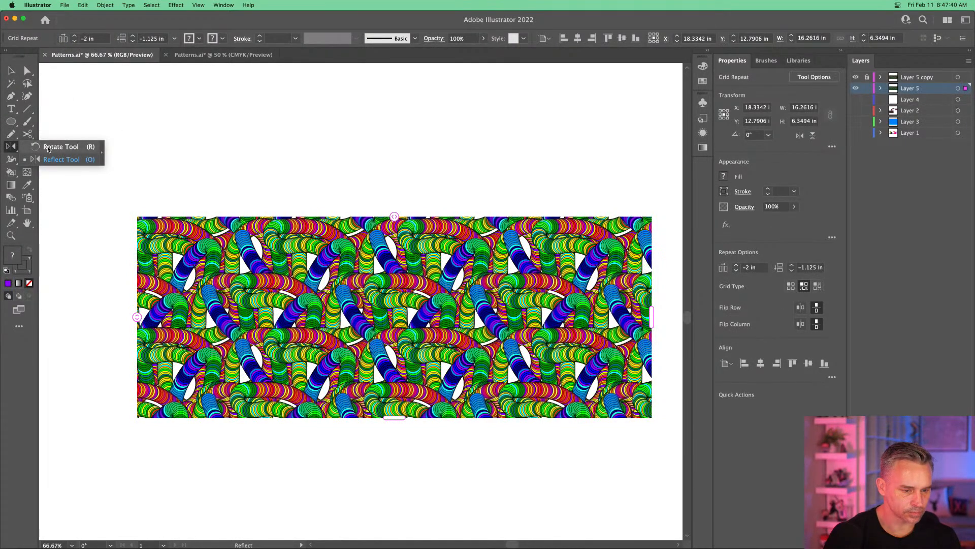
click(52, 160)
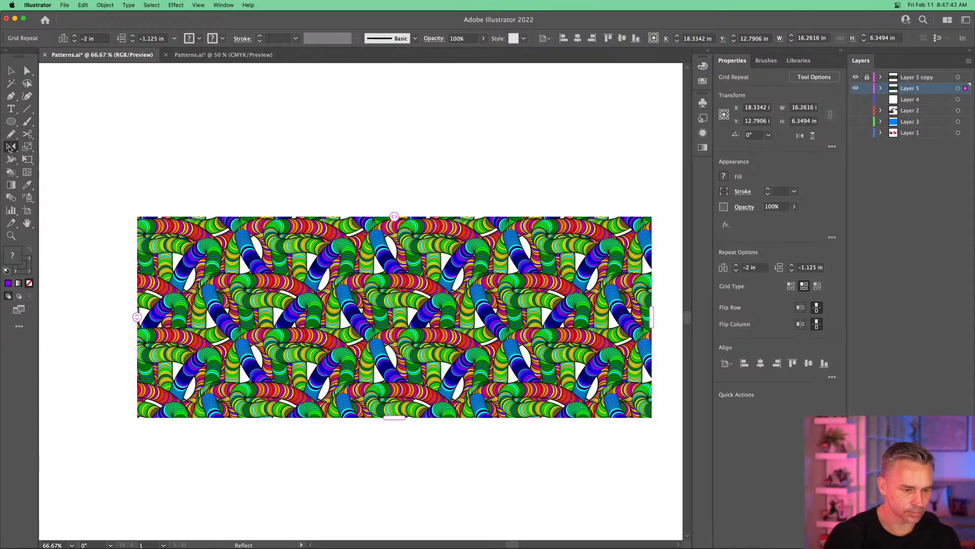
double_click(9, 148)
key(Return)
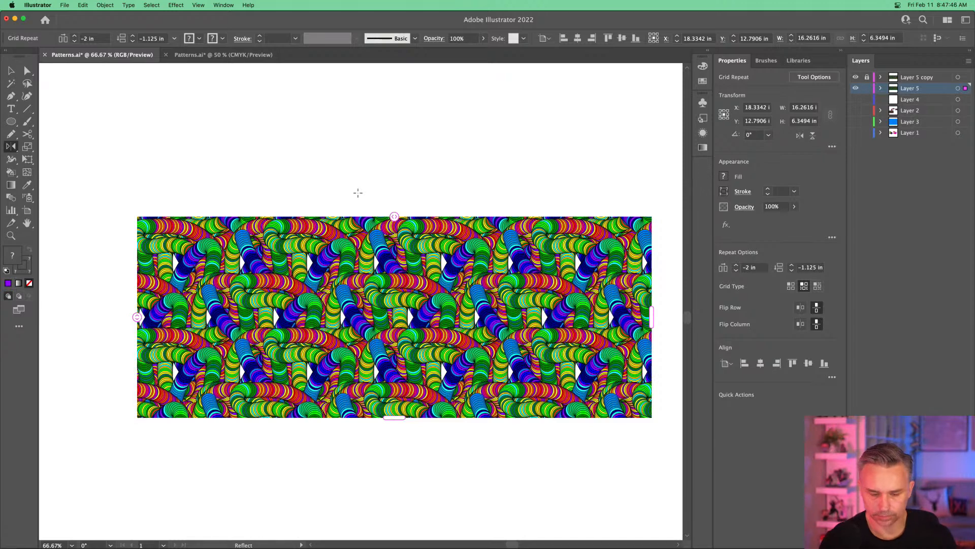
click(10, 71)
right_click(369, 289)
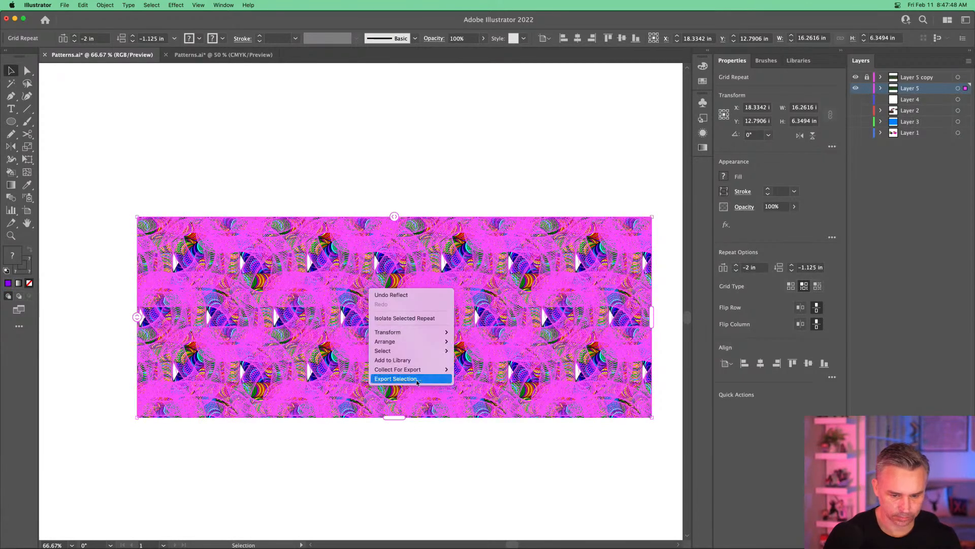
click(106, 12)
click(100, 6)
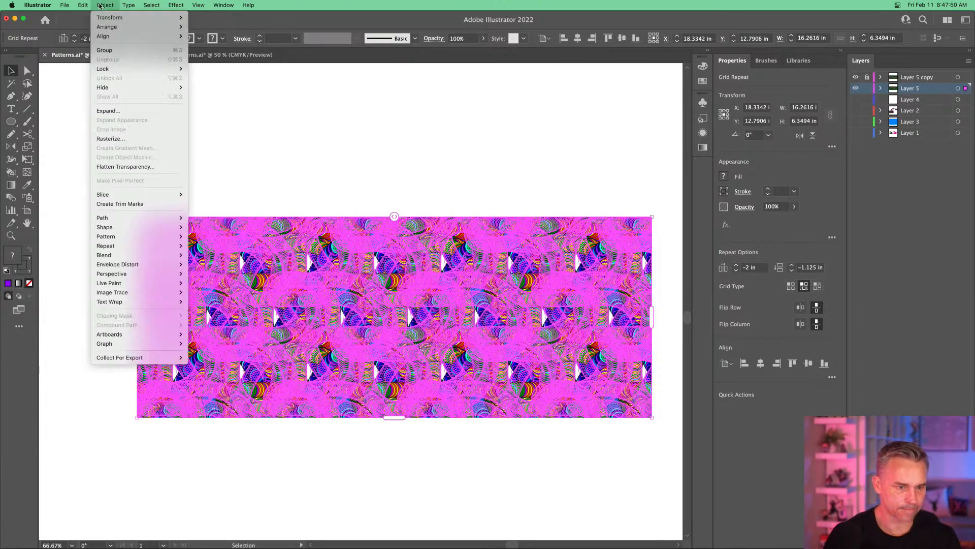
mouse_move(118, 255)
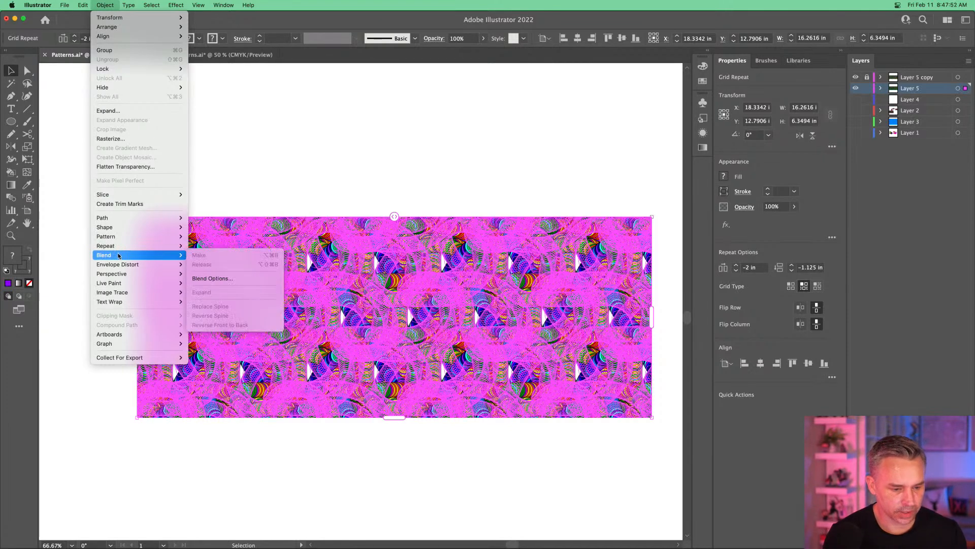
mouse_move(116, 235)
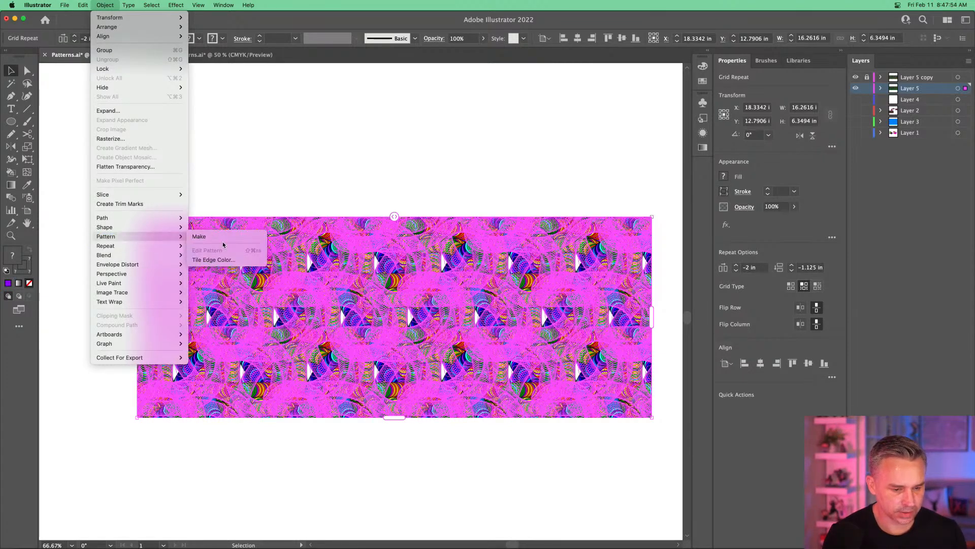
click(395, 272)
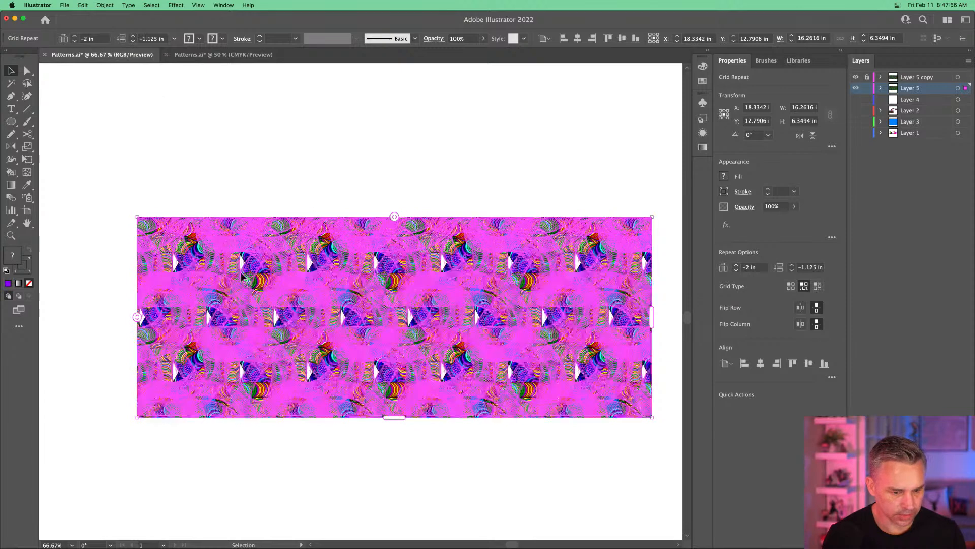
click(104, 5)
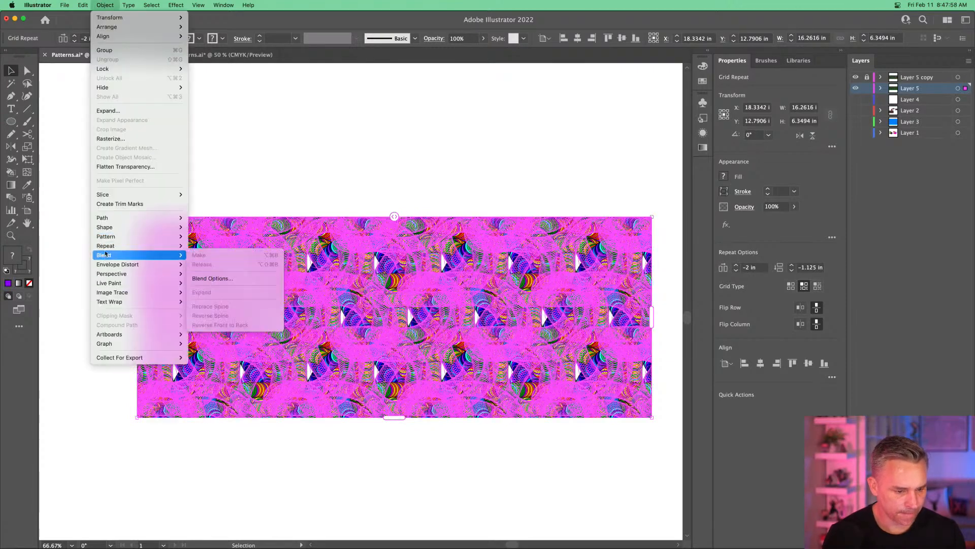
mouse_move(108, 237)
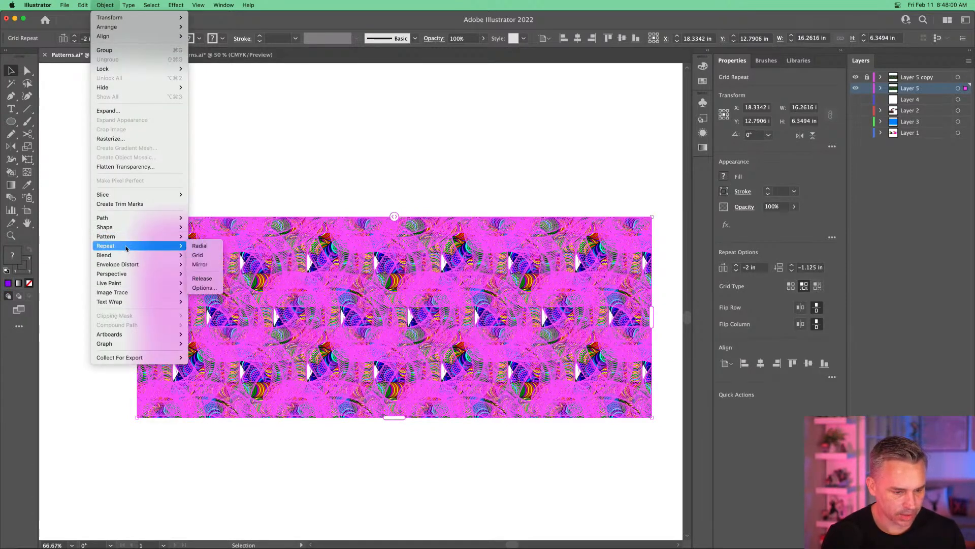
click(204, 288)
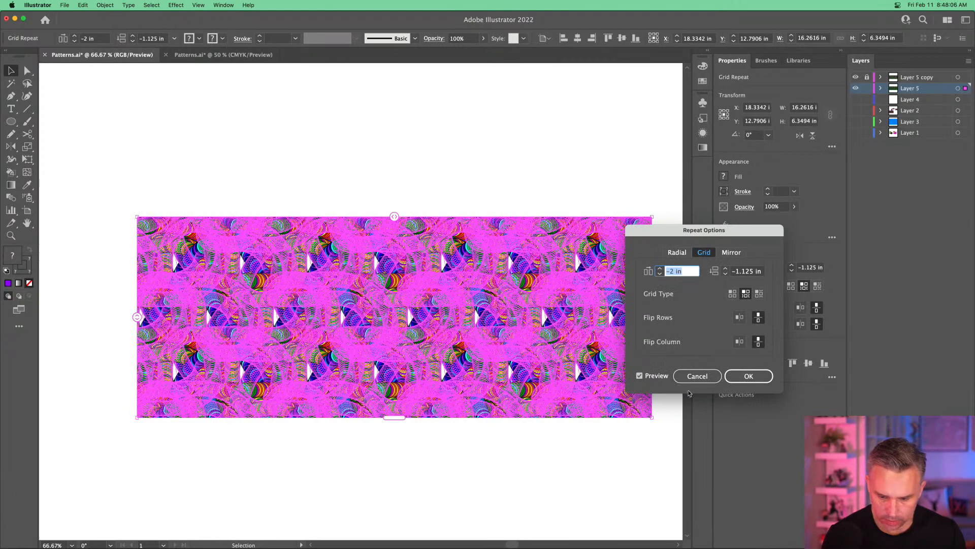
click(697, 376)
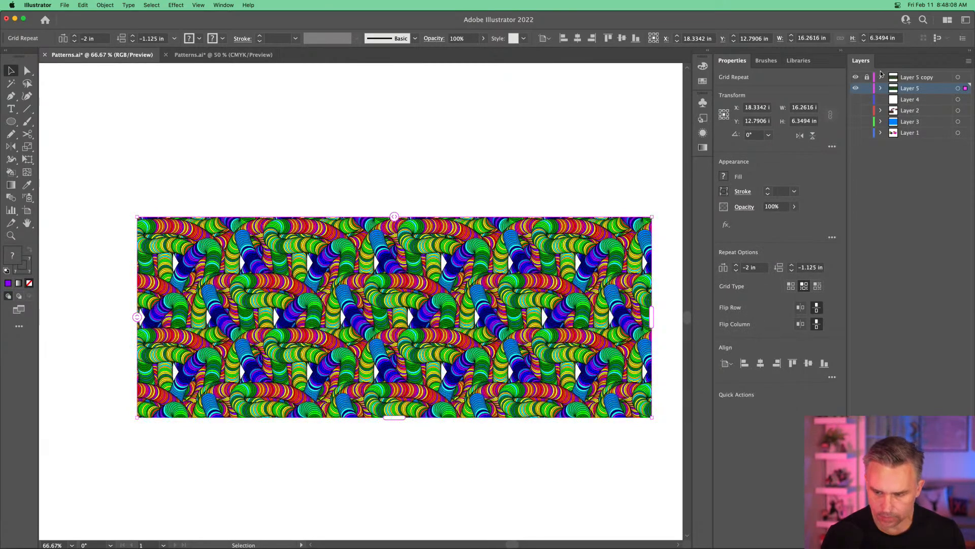
- Hide Layer 5 copy to expose the grid repeat on Layer 5
click(856, 78)
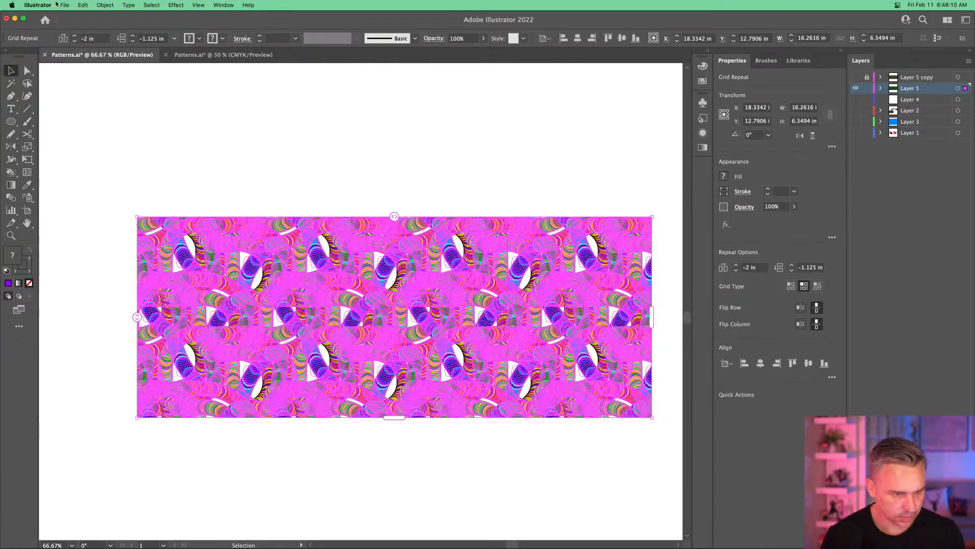
click(83, 5)
mouse_move(150, 268)
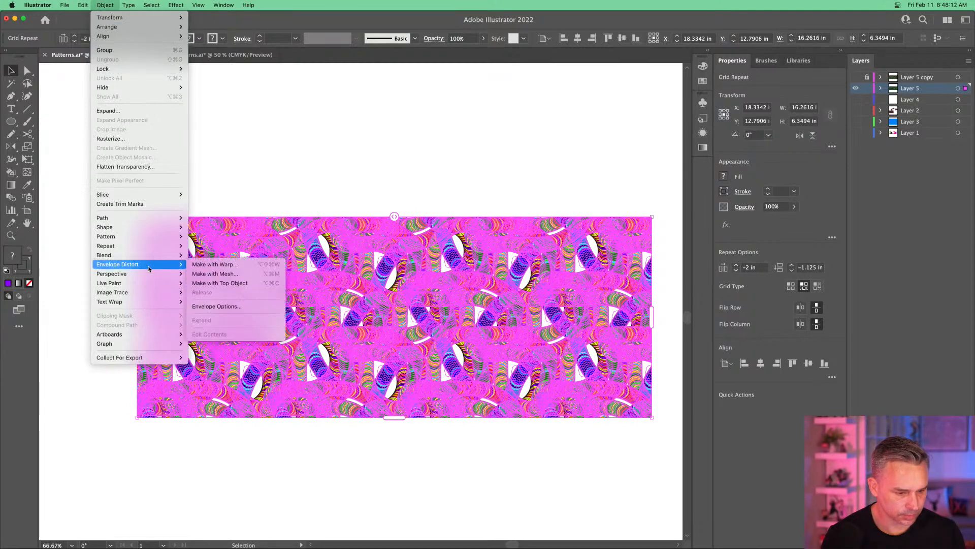
mouse_move(168, 246)
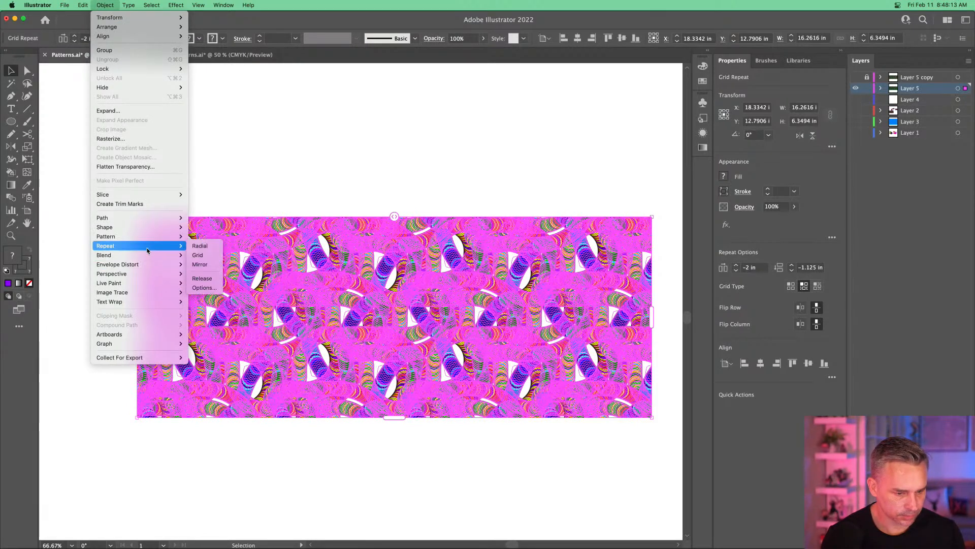
click(209, 279)
key(super+z)
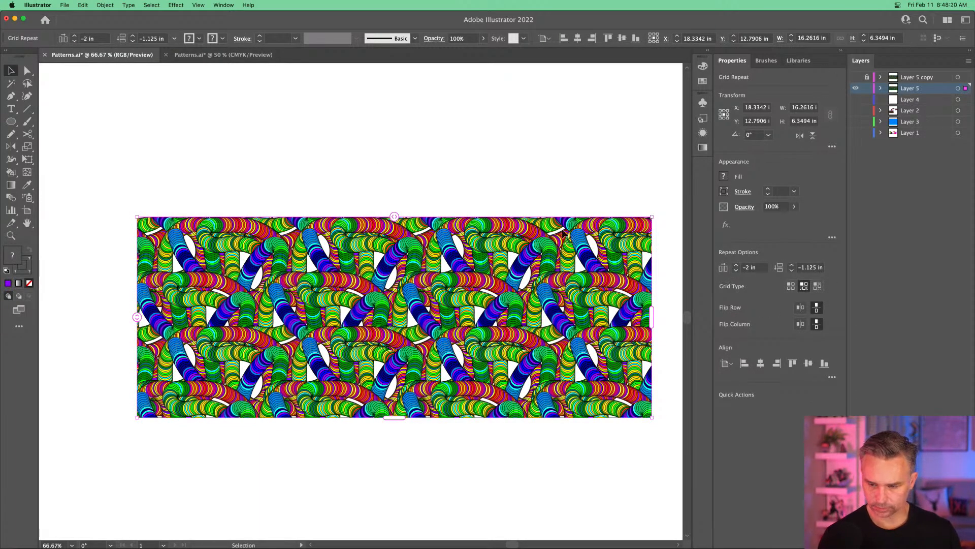
- Rotate the grid repeat on Layer 5 by 180° and show Layer 5 copy again
drag(133, 212, 587, 392)
click(857, 78)
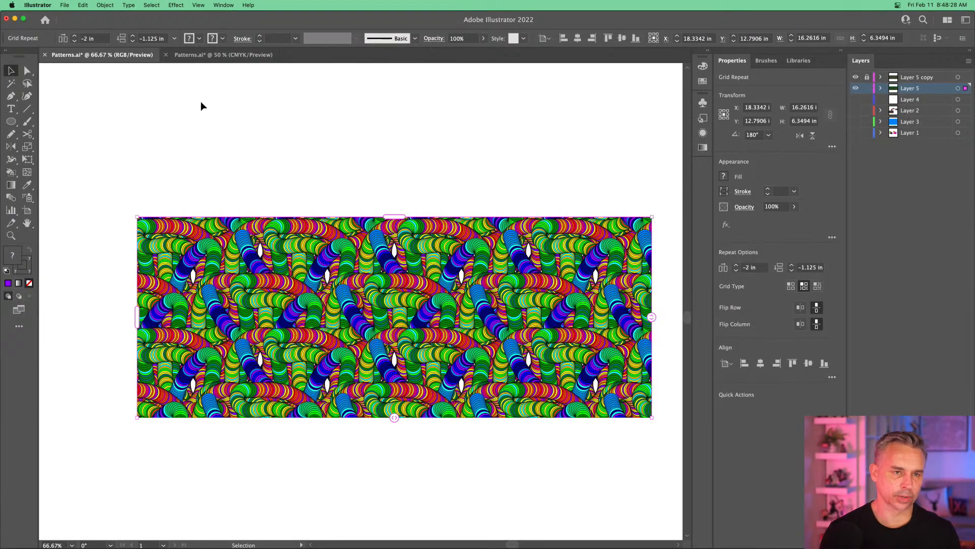
- Examine the combined weave close up for remaining white gaps with nothing selected, and return to the whole pattern
key(super+equal)
key(super+equal)
key(super+equal)
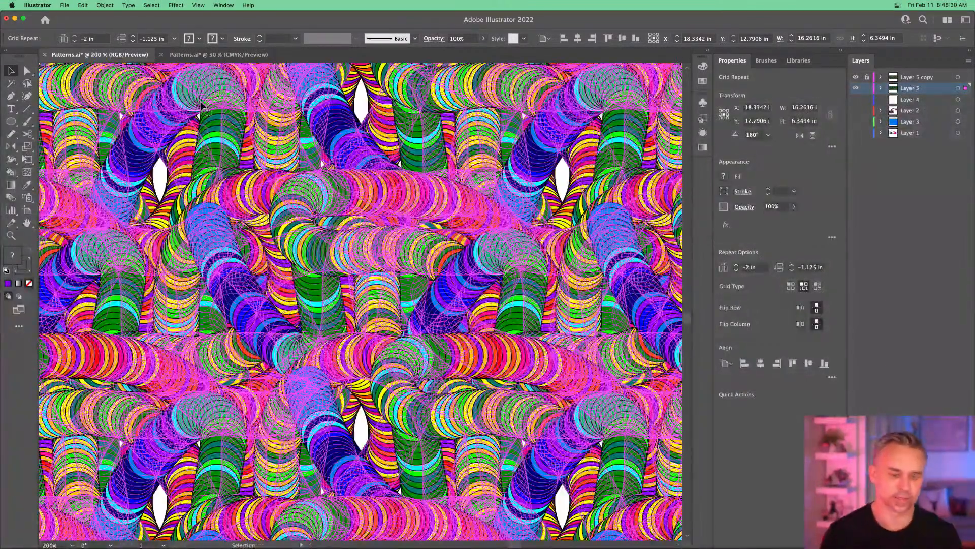
scroll(201, 105, up, 5)
click(283, 130)
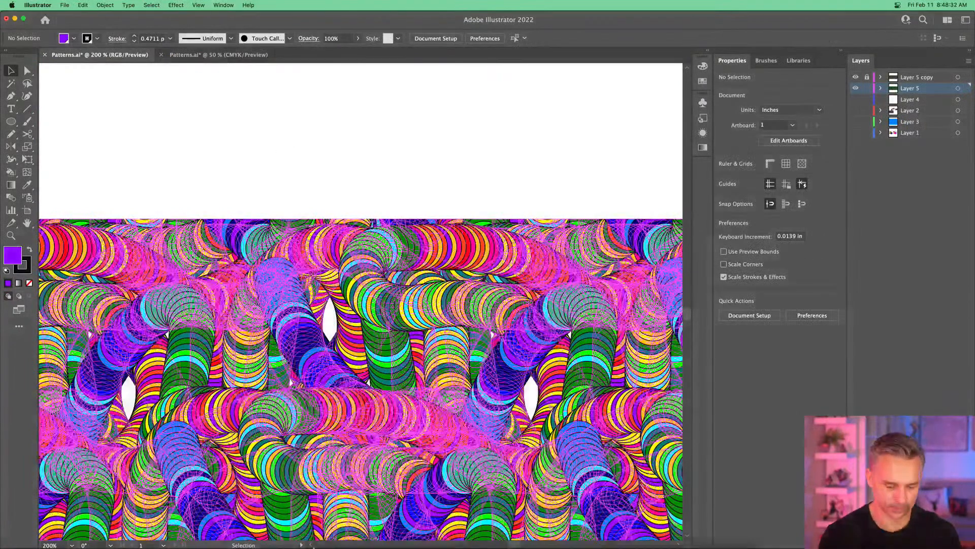
mouse_move(306, 541)
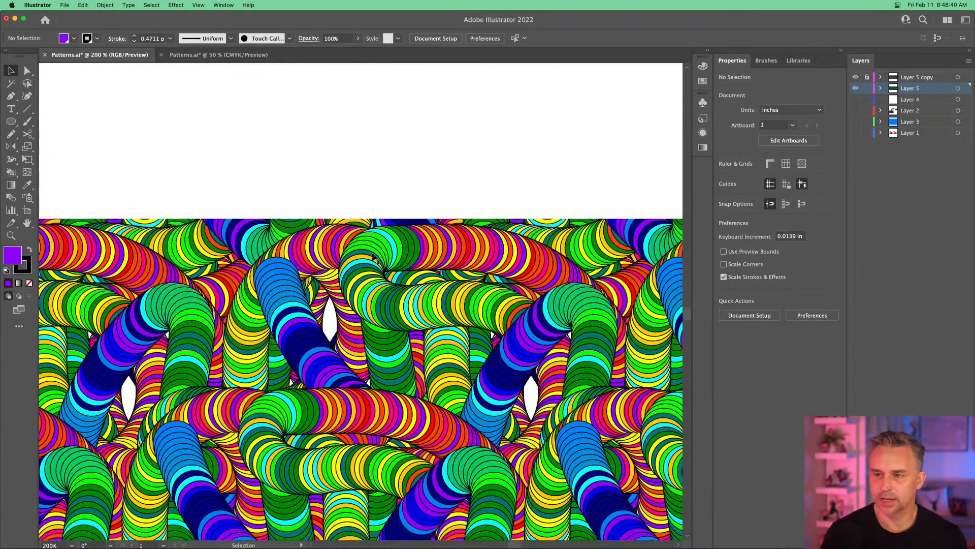
drag(240, 351, 286, 183)
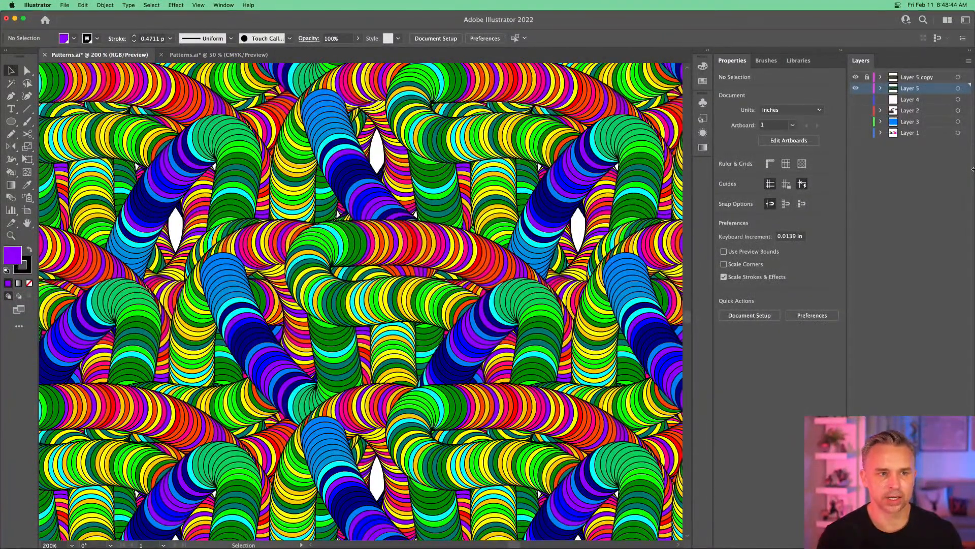
key(super+0)
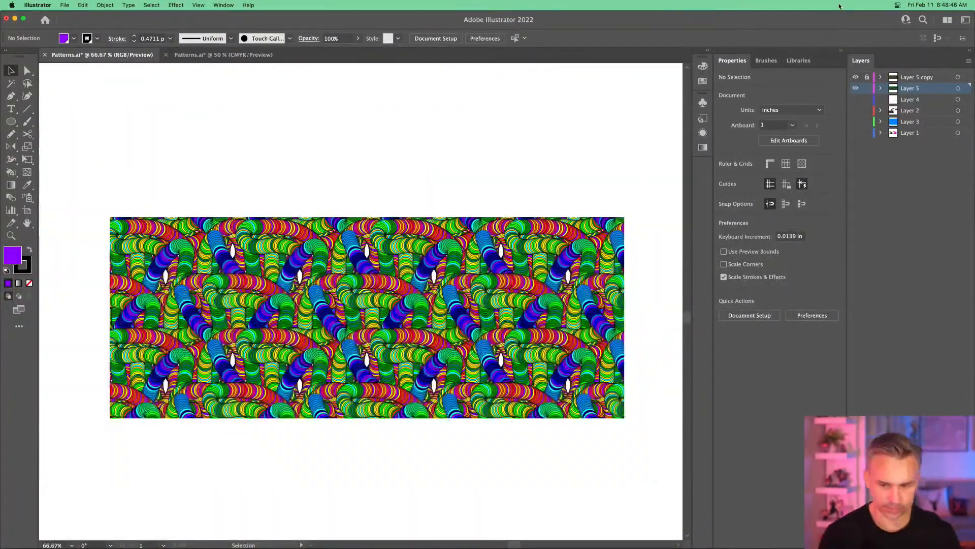
- Select both overlapping grid repeats, look through the color-editing commands and hide the selection edges
drag(76, 197, 666, 487)
click(84, 4)
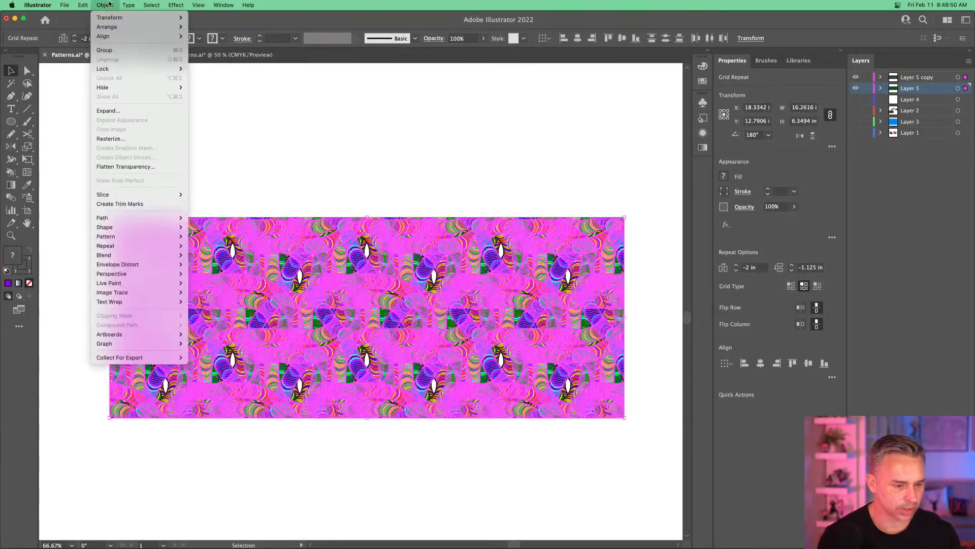
mouse_move(72, 4)
mouse_move(152, 171)
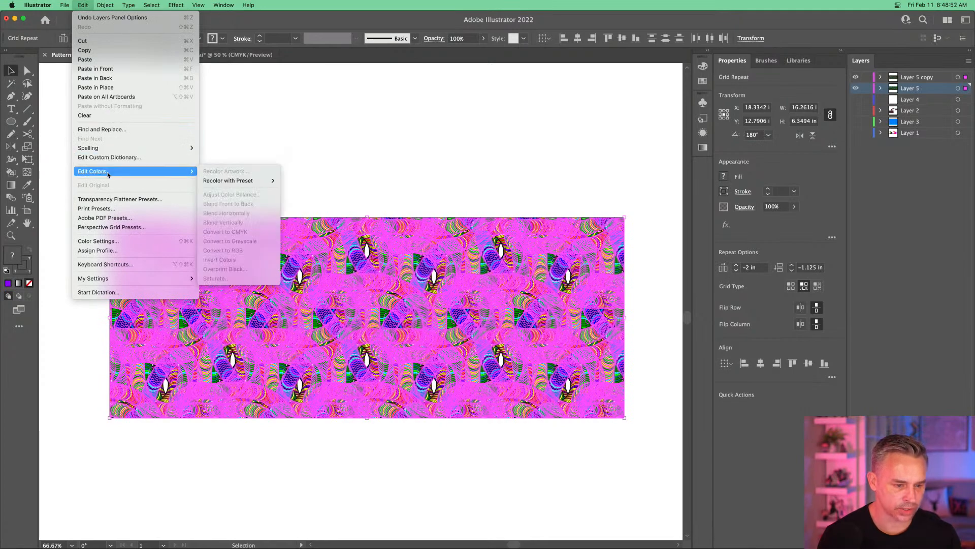
click(259, 129)
key(super+h)
key(super+equal)
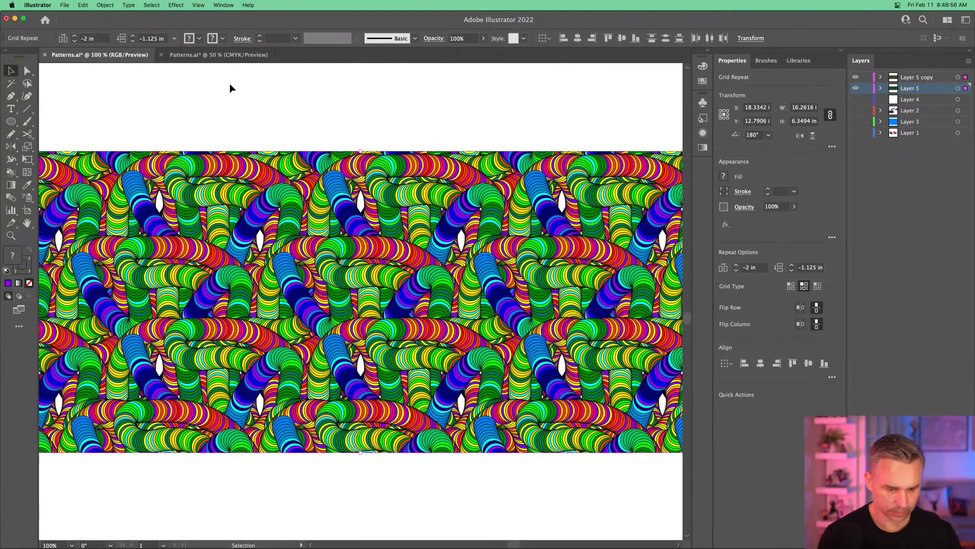
click(82, 5)
mouse_move(152, 171)
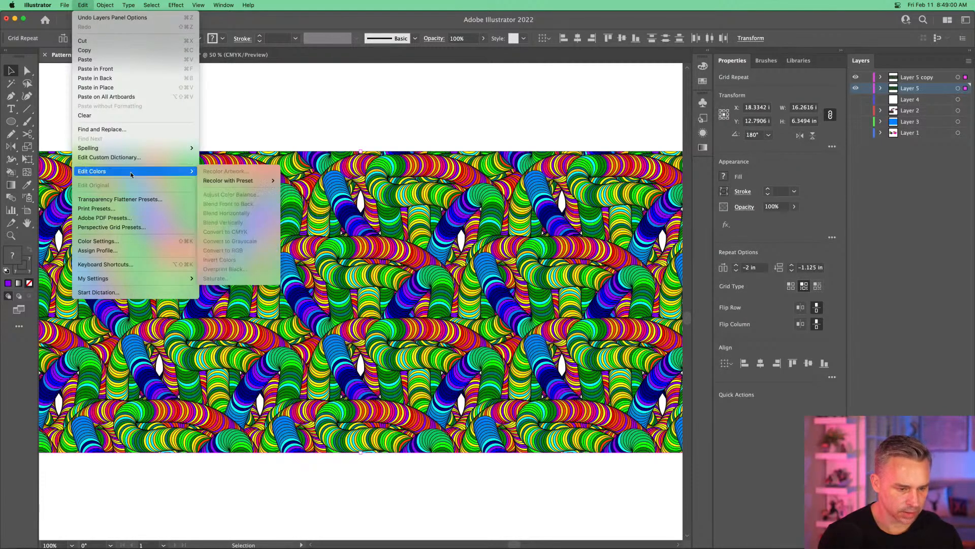
click(376, 100)
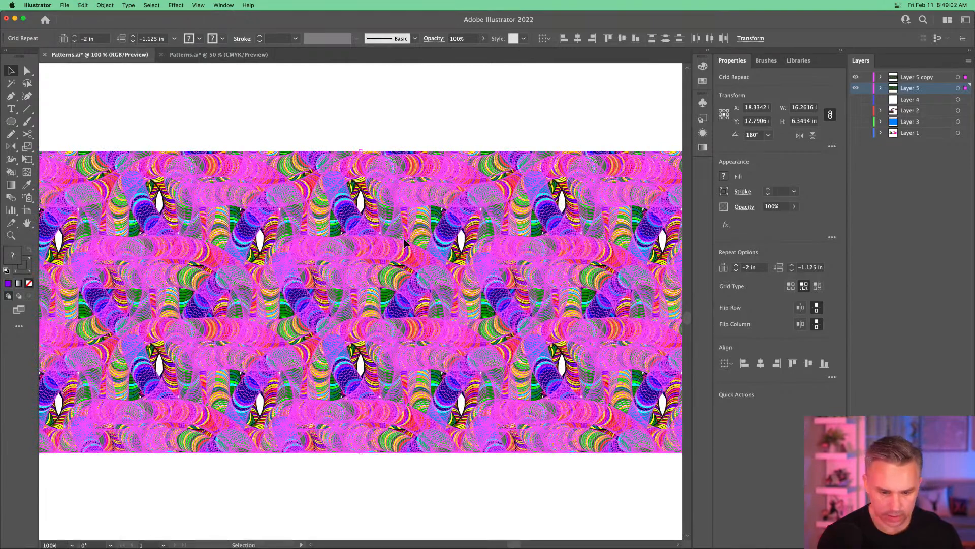
right_click(405, 244)
click(258, 209)
click(105, 5)
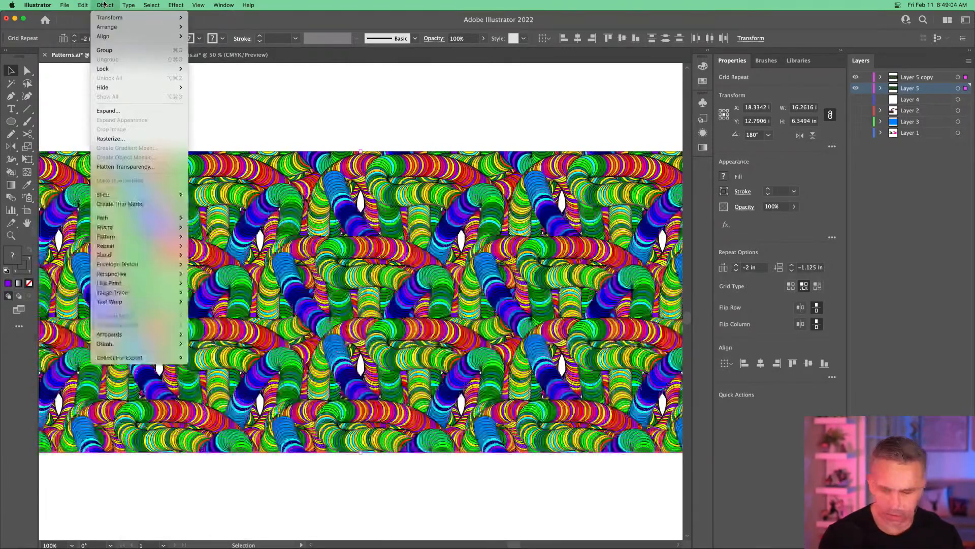
mouse_move(150, 240)
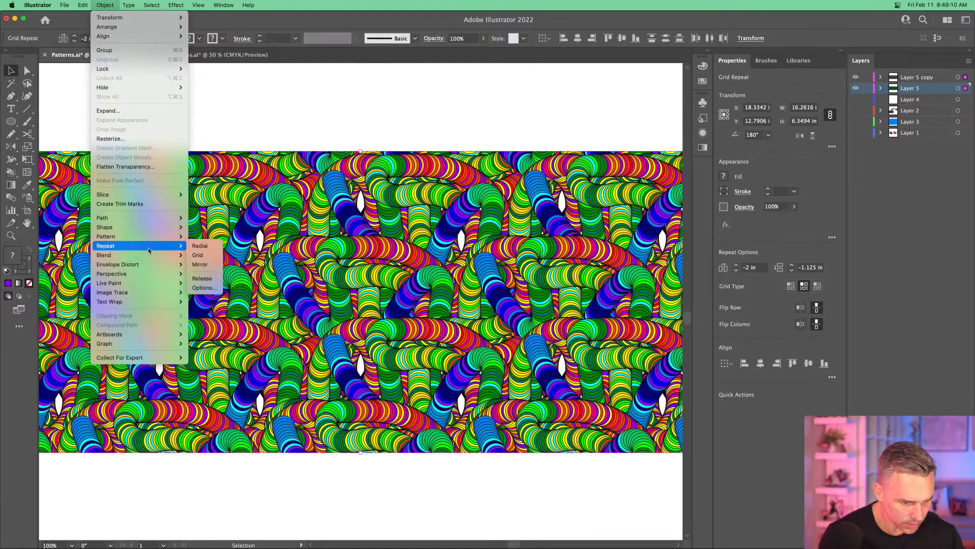
click(204, 287)
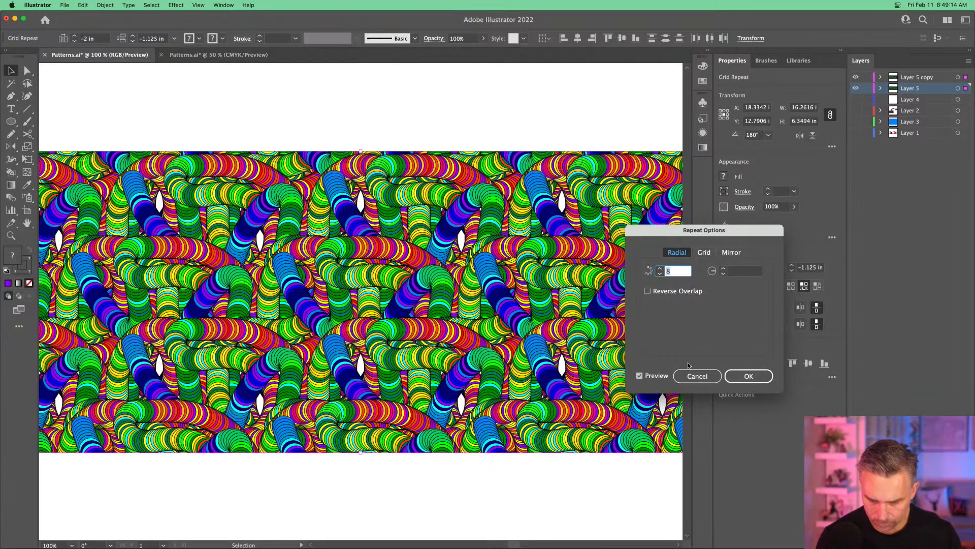
click(696, 376)
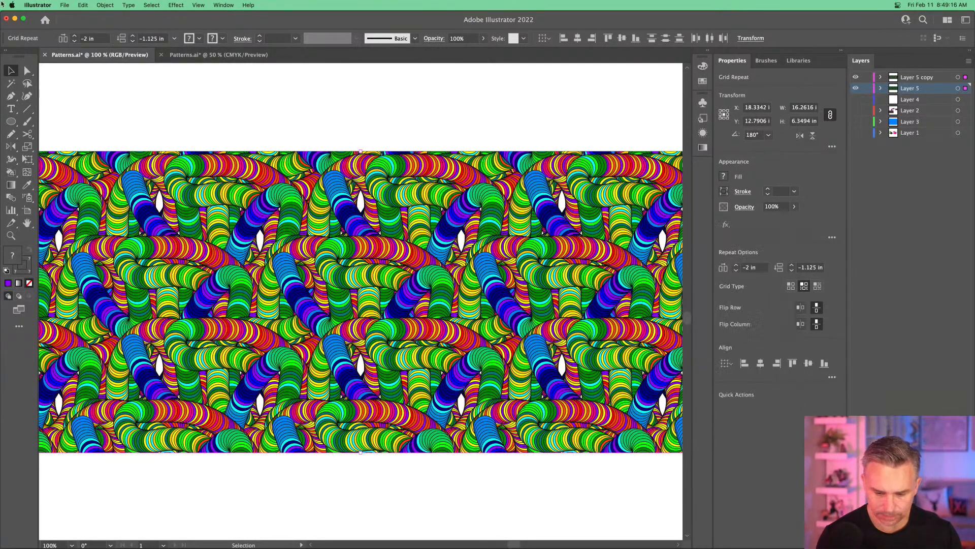
- Expand both selected grid repeats
click(104, 5)
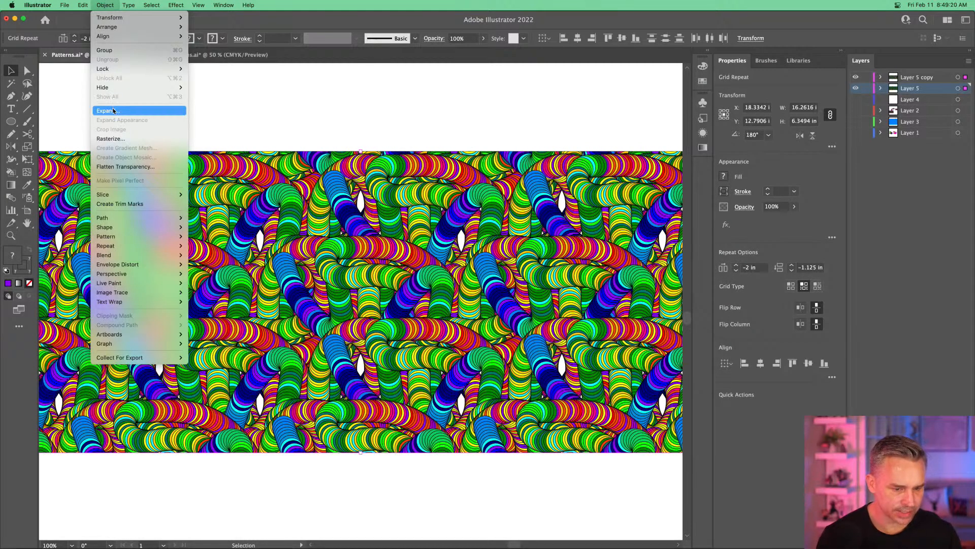
click(112, 110)
click(297, 359)
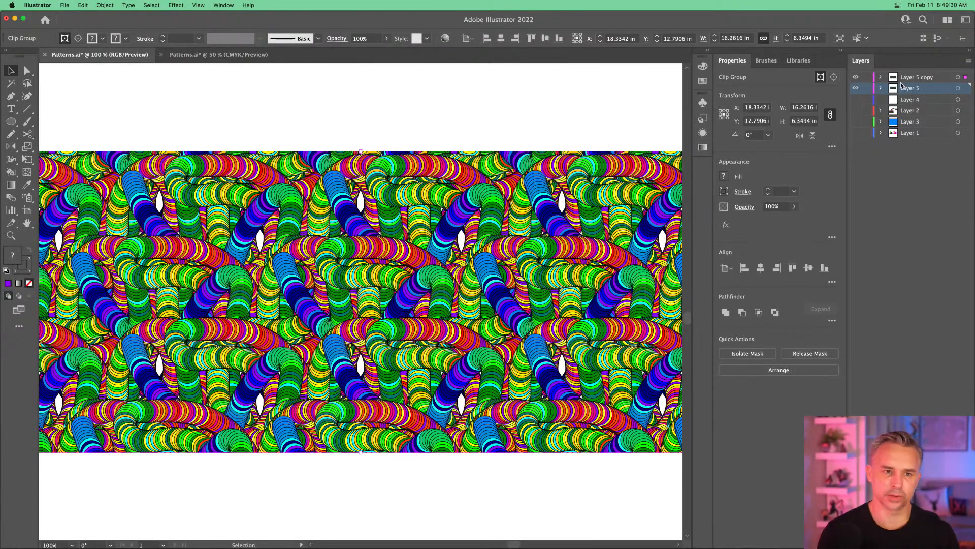
- Add a new layer above Layer 5 copy and hide both Layer 5 copy and Layer 5, leaving nothing selected
key(super+minus)
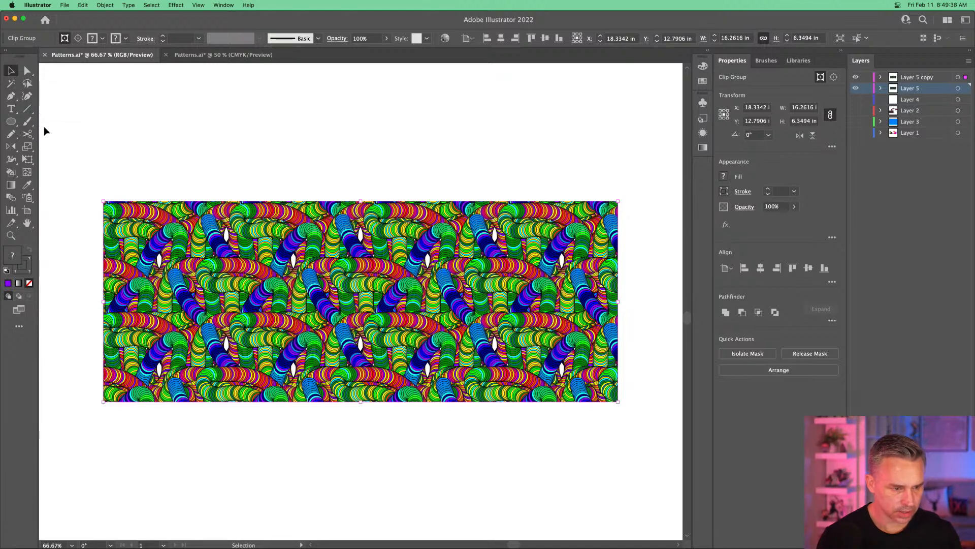
click(914, 77)
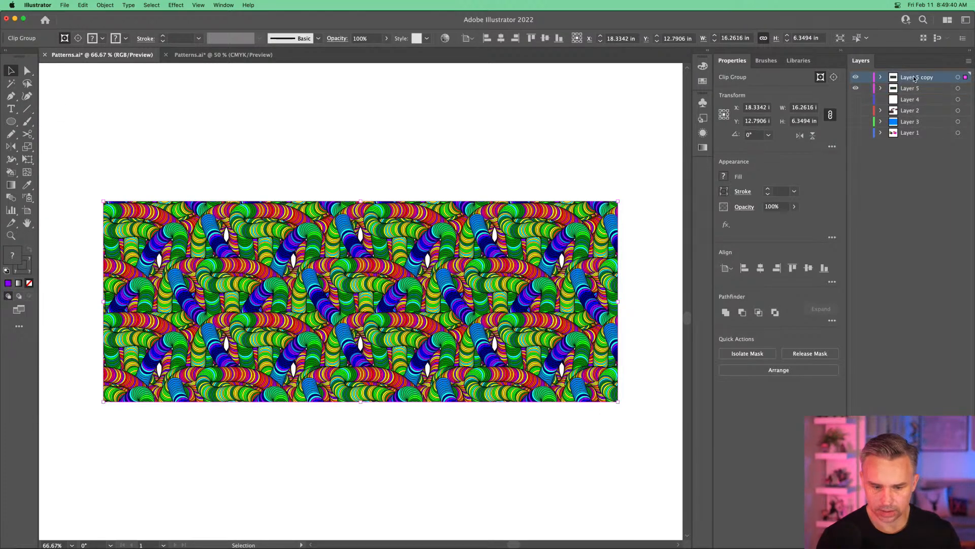
click(69, 144)
drag(82, 168, 675, 424)
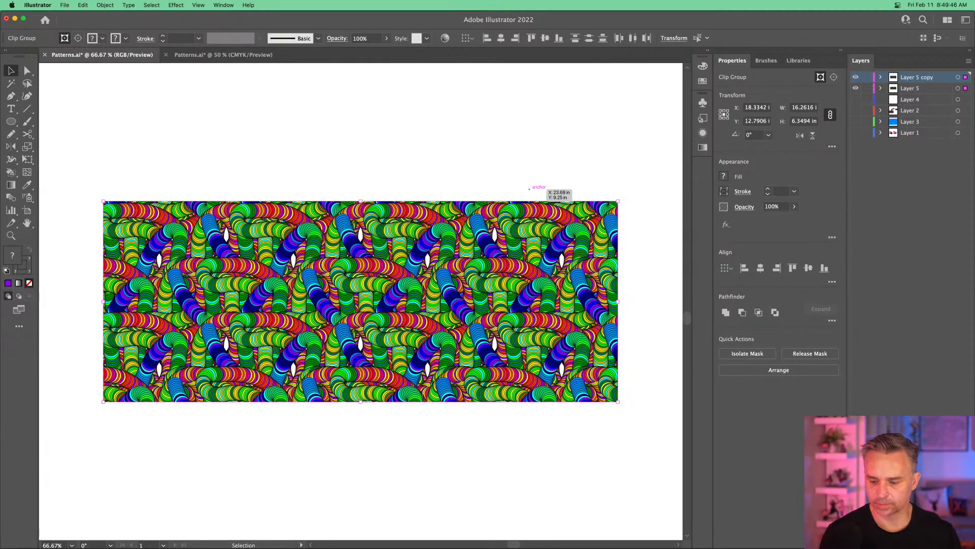
key(super+l)
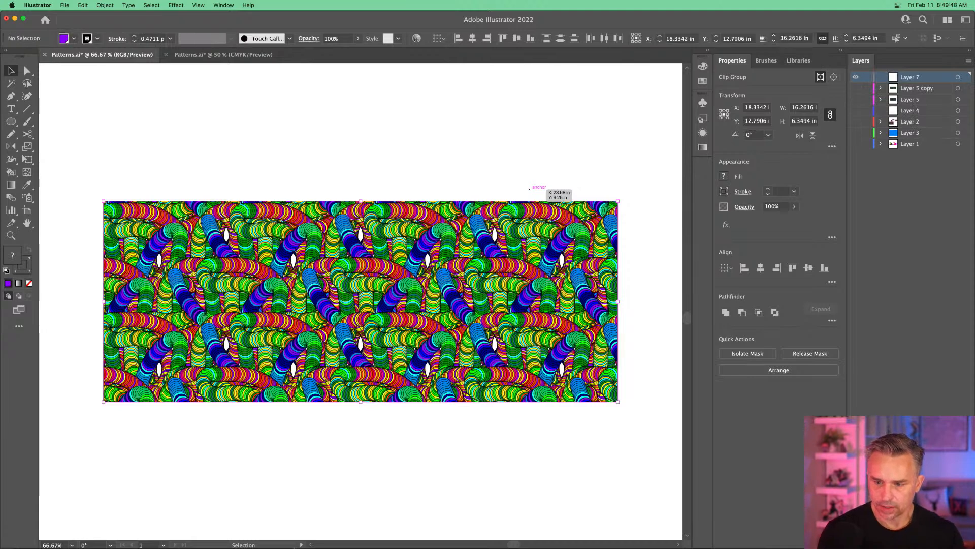
key(super+x)
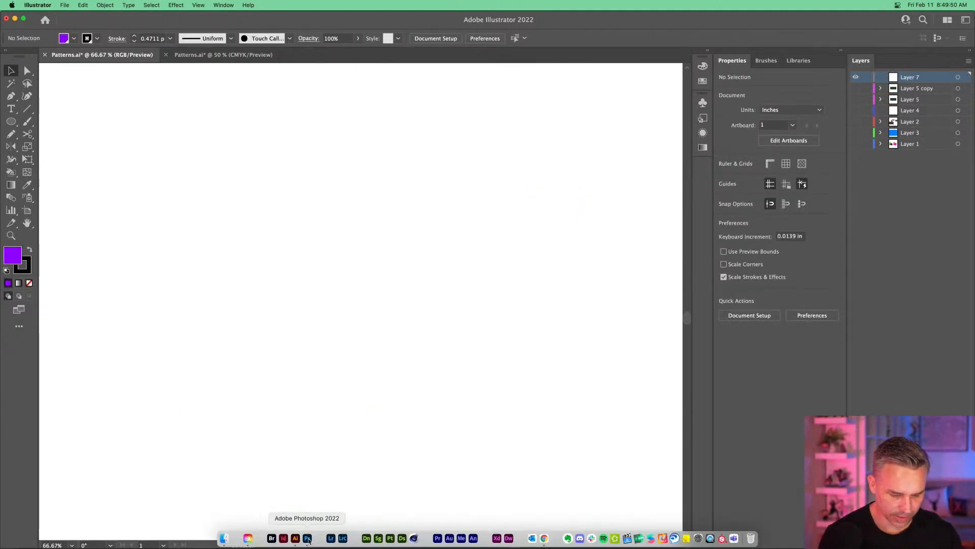
- Switch to Photoshop and delete the beige triangle shape from the Untitled-1 document
click(307, 540)
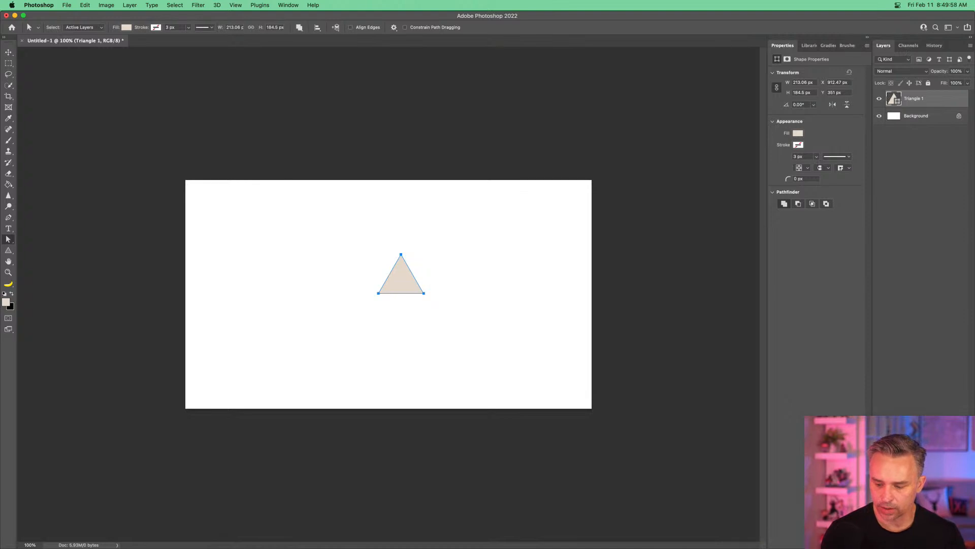
key(Delete)
scroll(601, 199, up, 2)
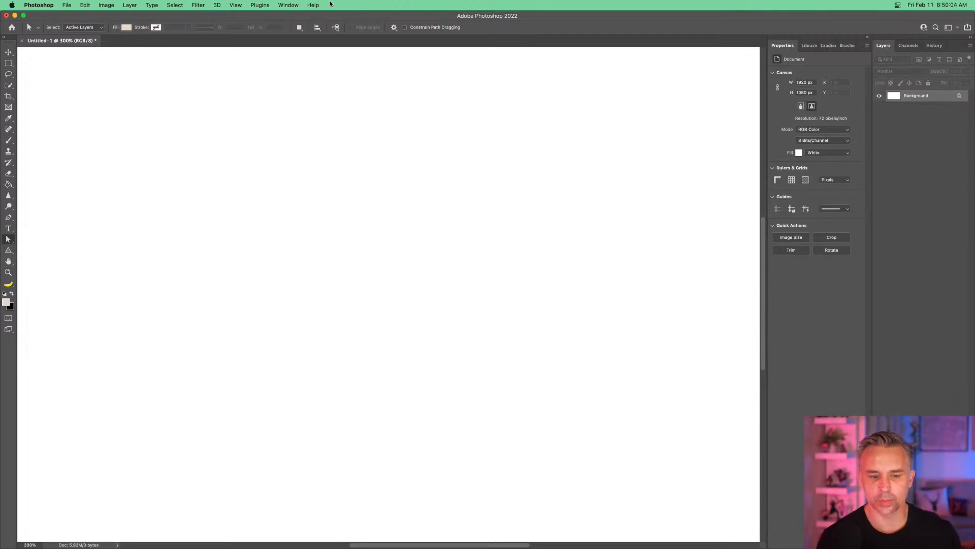
- Show the Shapes library and enlarge its floating window over the canvas to display many thumbnails
click(282, 5)
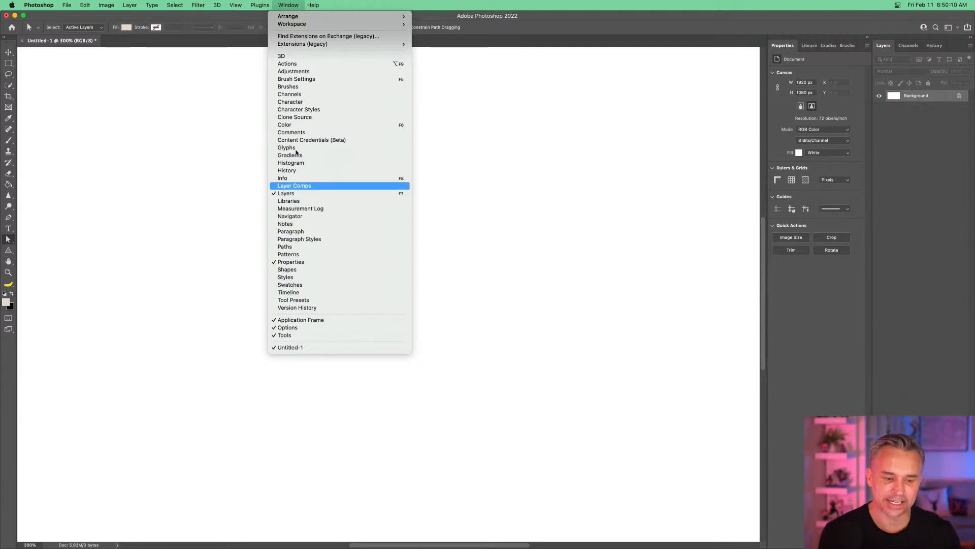
click(336, 269)
drag(174, 141, 441, 85)
drag(586, 459, 645, 526)
drag(480, 84, 411, 78)
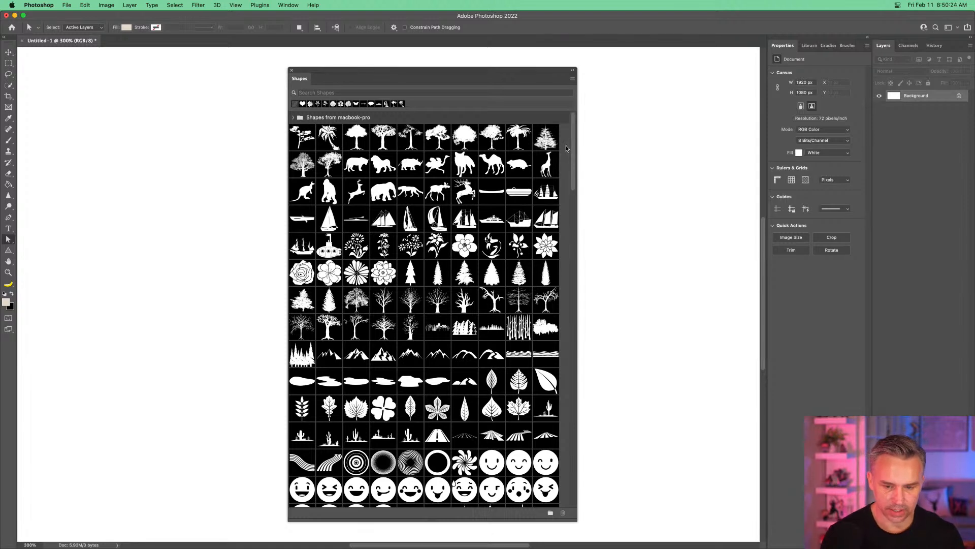
- Add the Legacy Shapes and More collection to the Shapes library and browse the available shapes
click(573, 79)
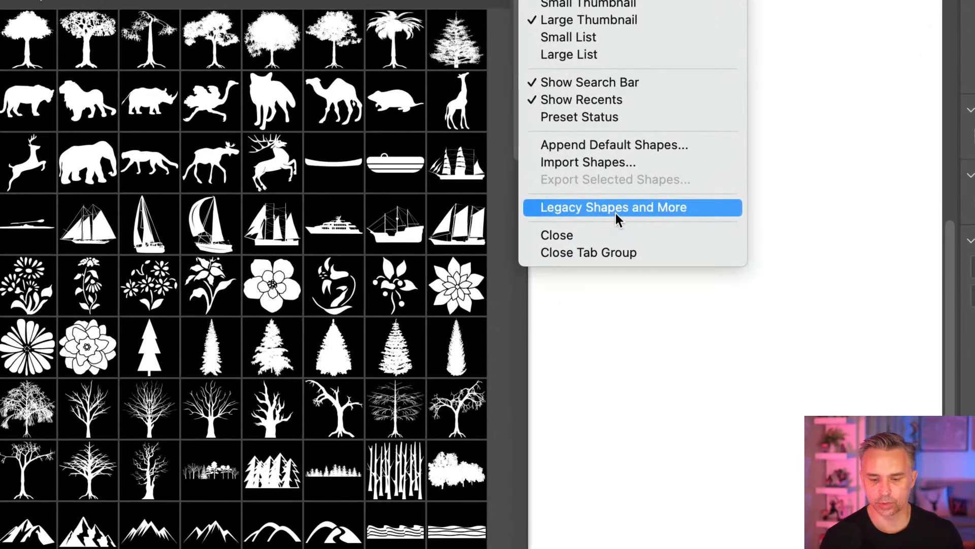
click(617, 219)
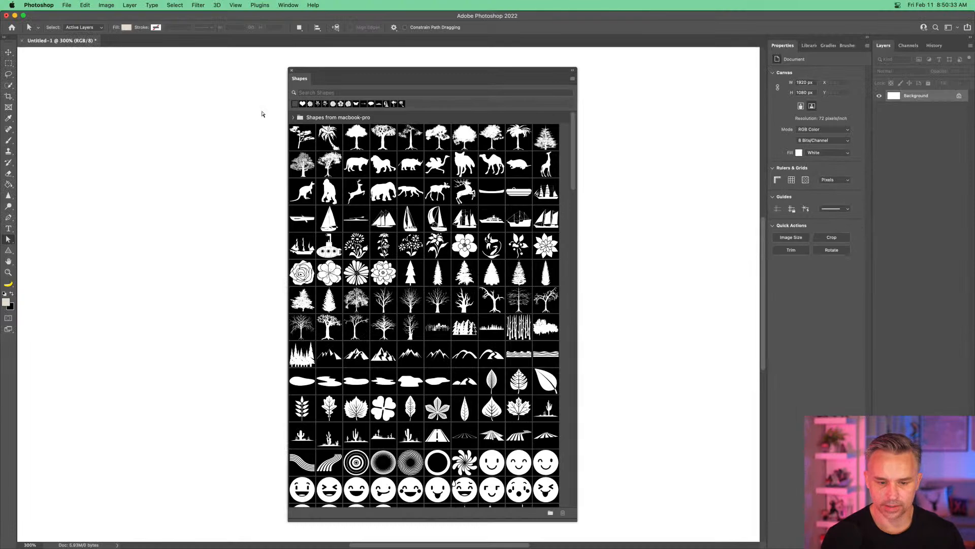
scroll(397, 395, down, 20)
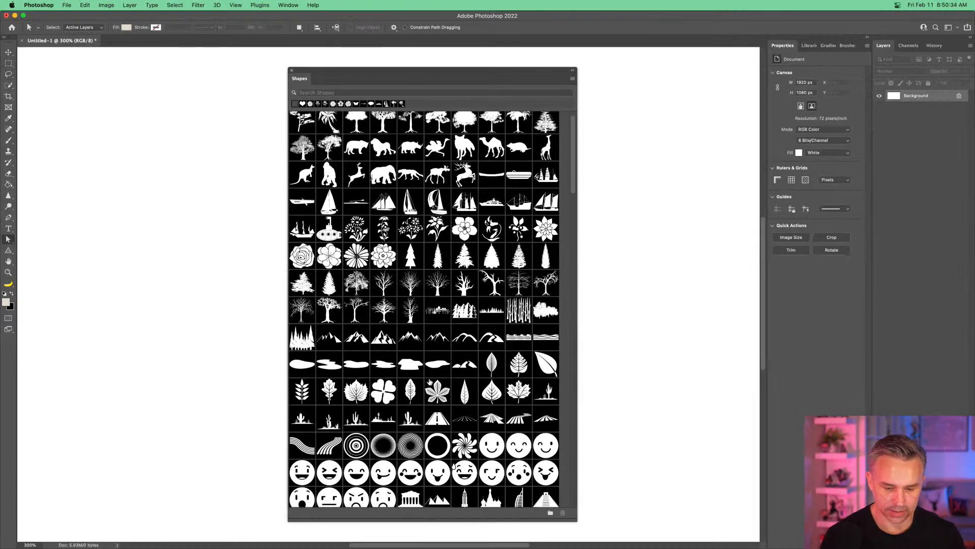
scroll(492, 299, down, 10)
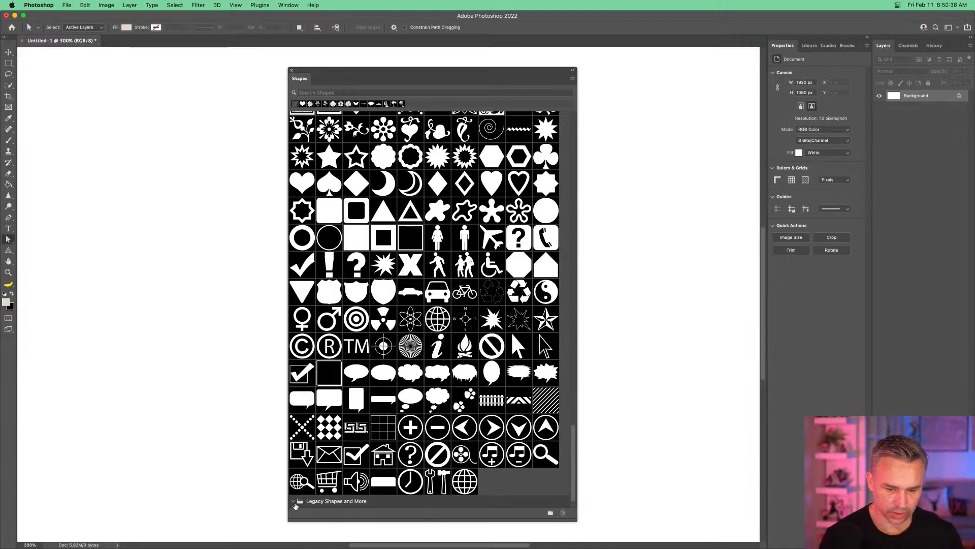
scroll(355, 266, up, 1)
scroll(355, 265, up, 5)
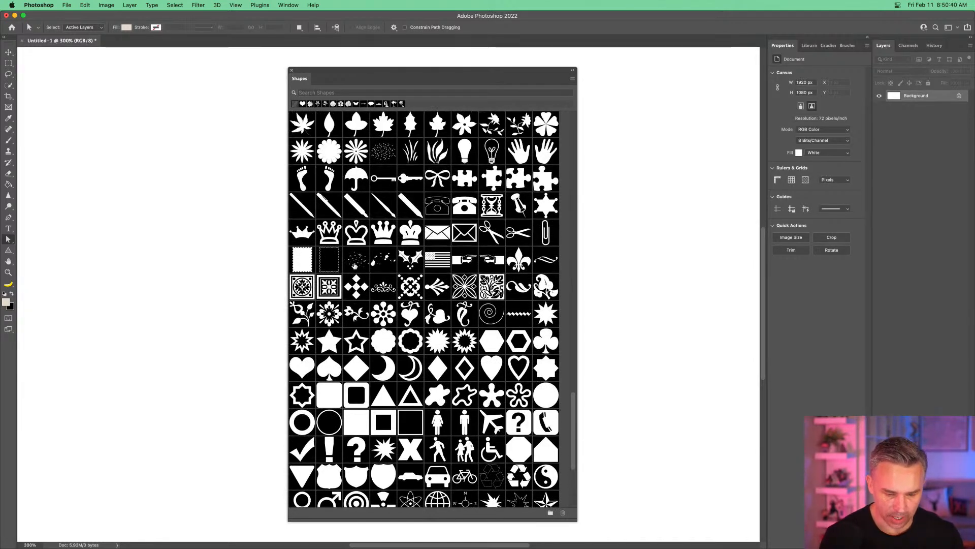
- Place the Flower 3, Flower 2 and Flower 1 shapes from the library on the canvas as separate shape layers
scroll(354, 266, up, 3)
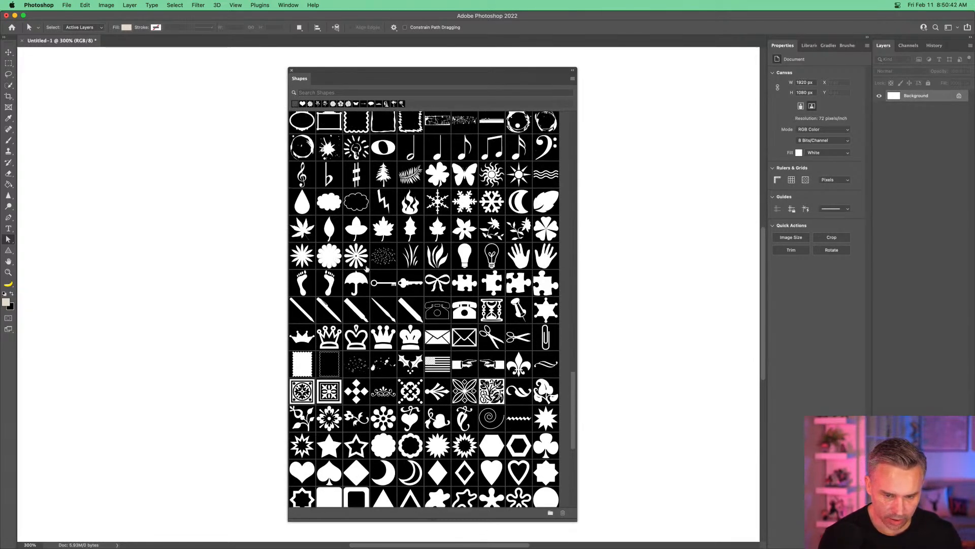
drag(518, 229, 160, 201)
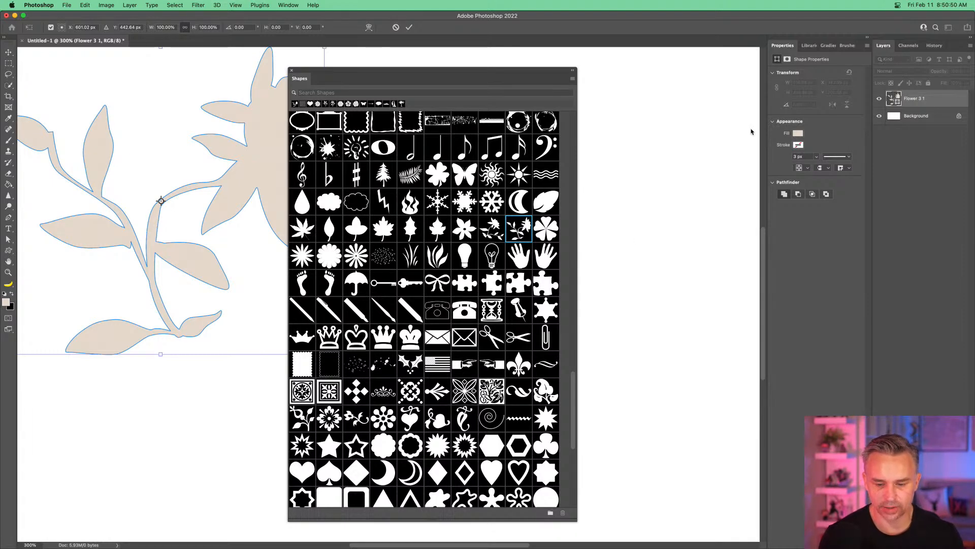
key(Return)
drag(495, 232, 649, 251)
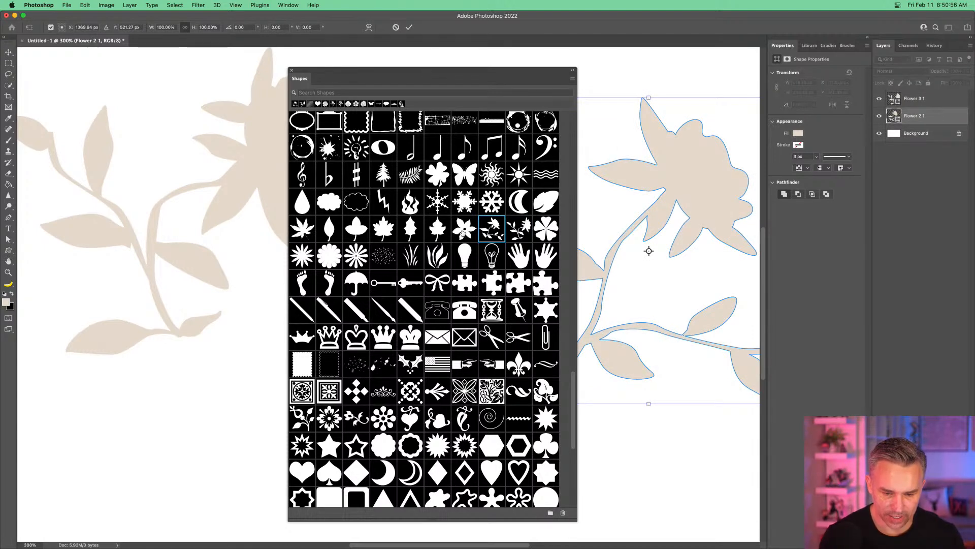
key(Return)
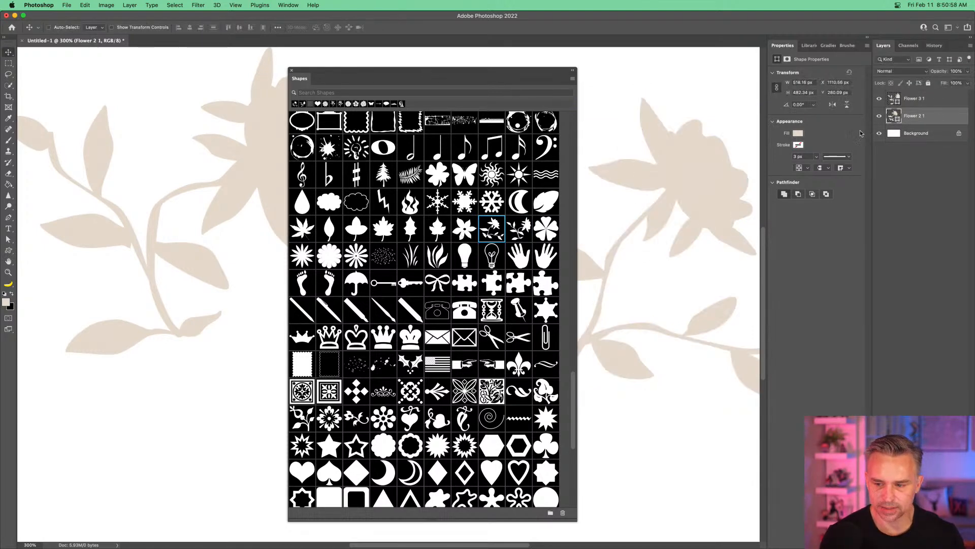
drag(459, 231, 630, 71)
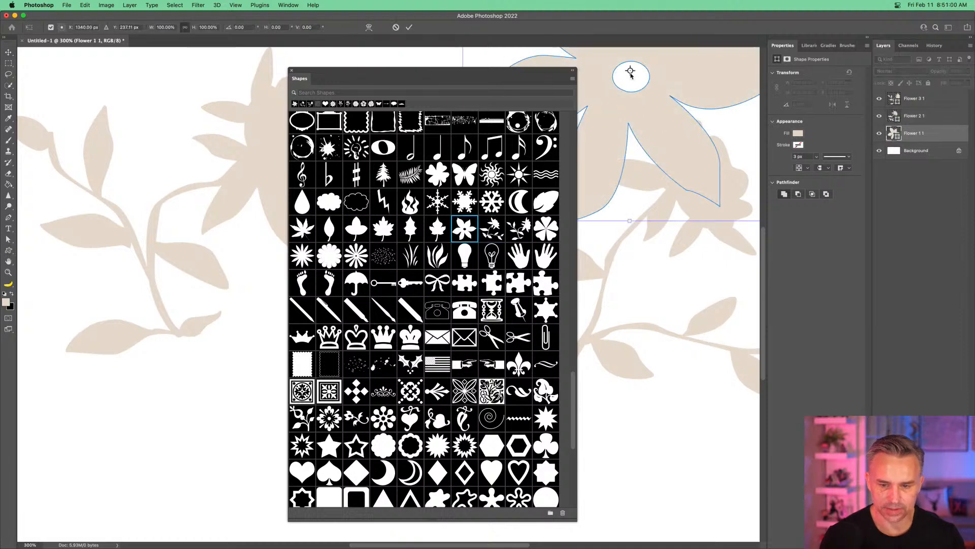
key(Return)
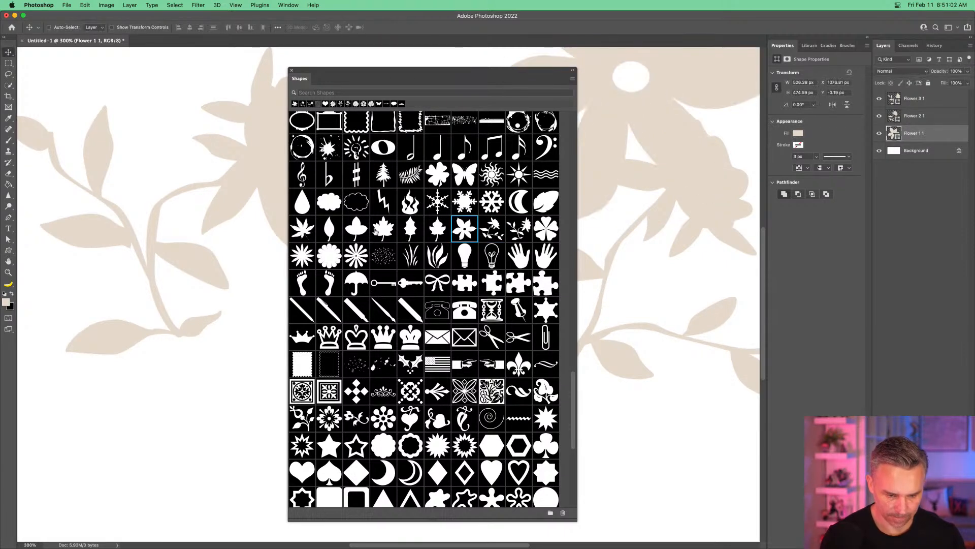
- Place the Leaf 6 and Leaf 7 shapes on the lower part of the canvas and close the Shapes library
drag(407, 230, 635, 428)
key(Return)
drag(444, 227, 179, 429)
key(Return)
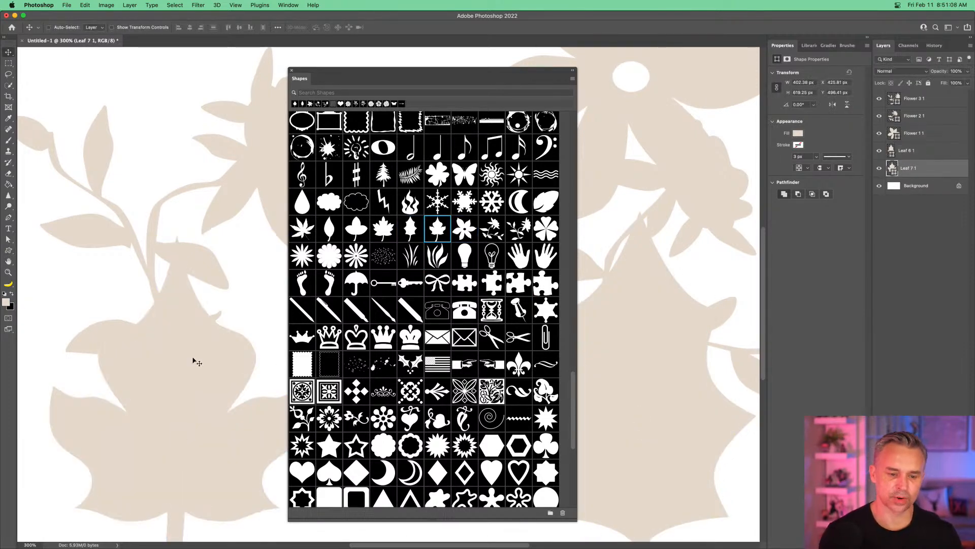
click(292, 71)
- Scale all five flower and leaf shape layers together to about 46% and move them toward the canvas centre
key(super+1)
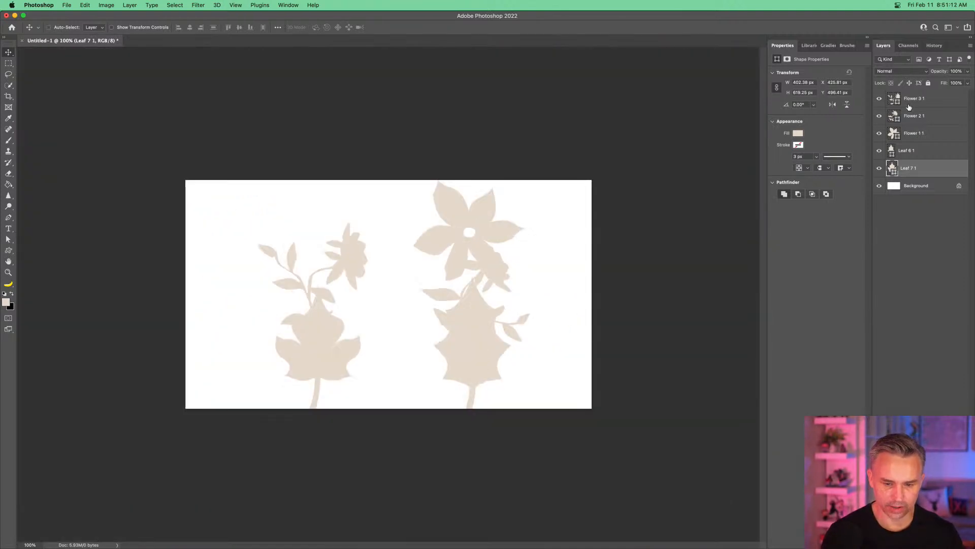
shift+click(915, 99)
key(super+t)
drag(252, 178, 401, 310)
drag(435, 347, 375, 251)
key(super+equal)
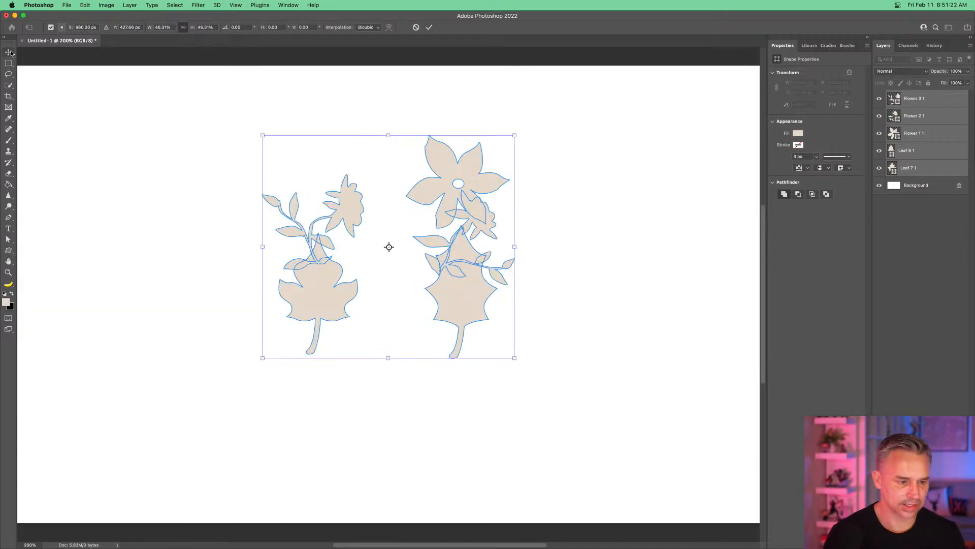
key(Return)
- Separate the overlapping shapes by moving the Leaf 6 shape lower and the Flower 1 shape up between the two flower branches
click(907, 169)
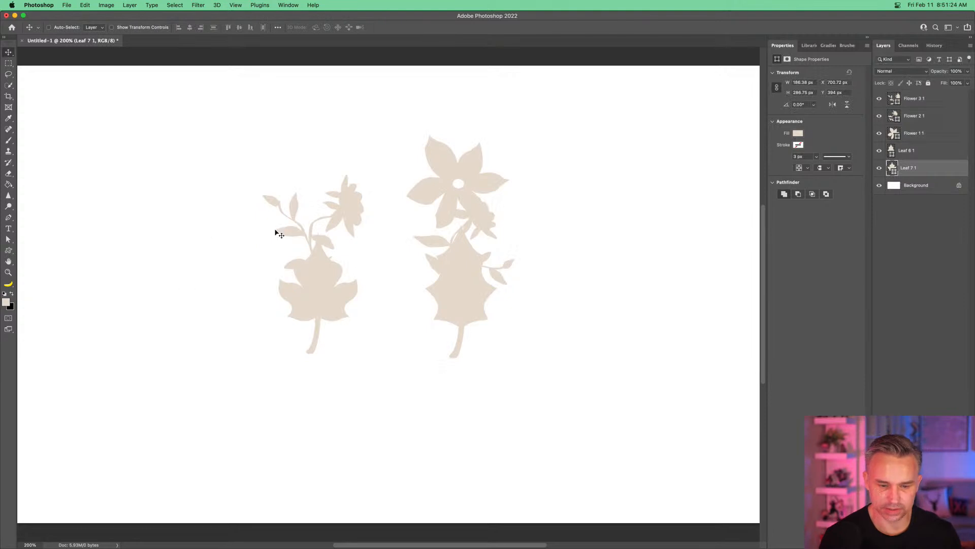
drag(447, 289, 400, 347)
drag(420, 195, 374, 165)
drag(470, 213, 471, 230)
- Move the Leaf 7 shape beneath the right flower branch, then shrink and rotate it to fit there
drag(303, 294, 480, 332)
key(super+t)
drag(455, 273, 470, 304)
key(Return)
- Shrink the Leaf 6 shape to about 50 px wide, rotate it about 157°, and place it between the two flower branches
key(ctrl+t)
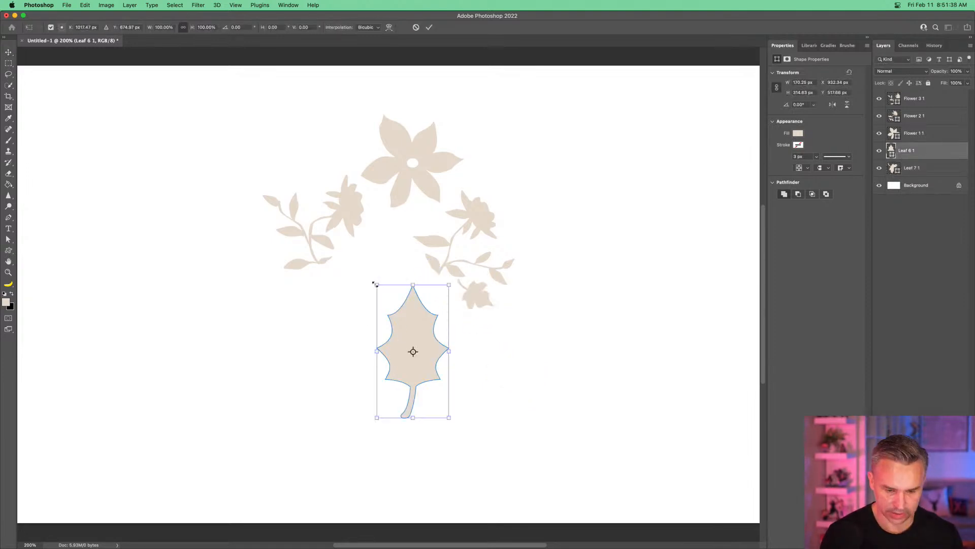
drag(373, 283, 423, 278)
key(Return)
key(ctrl+t)
key(Return)
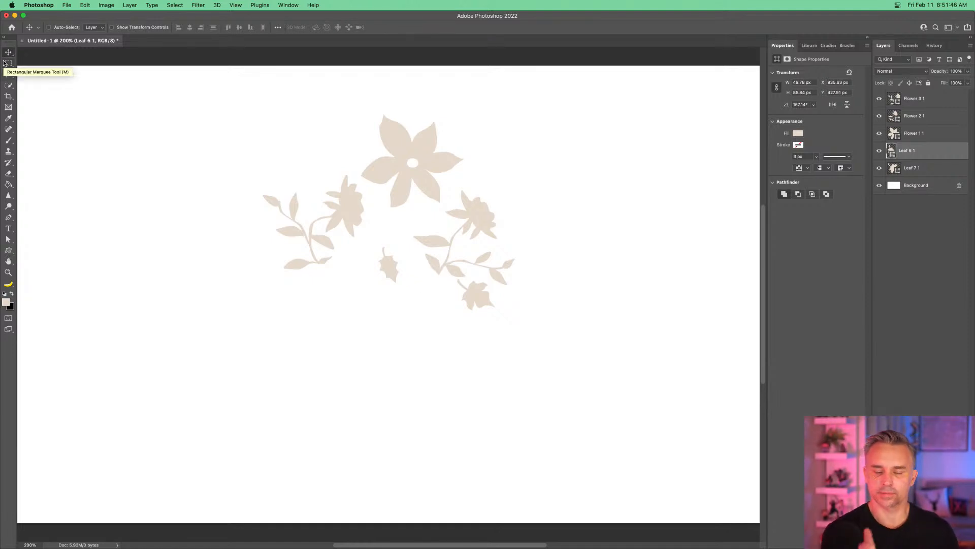
- Select all five flower and leaf shape layers and switch to Illustrator
mouse_move(330, 546)
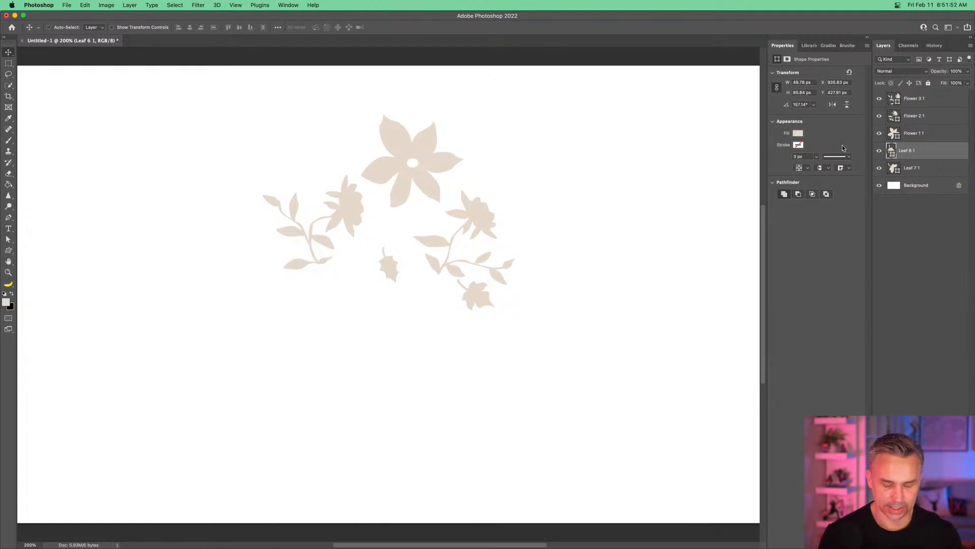
click(907, 171)
shift+click(918, 101)
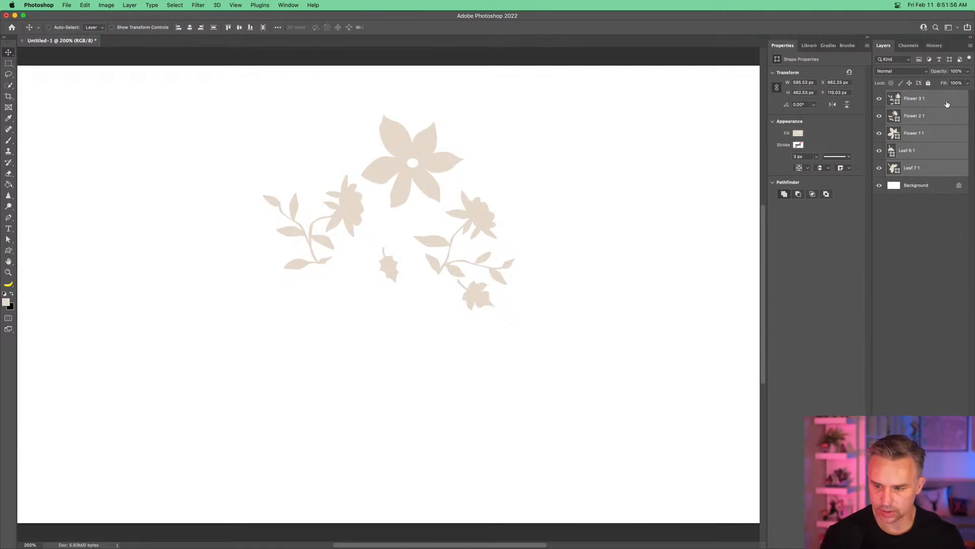
mouse_move(269, 543)
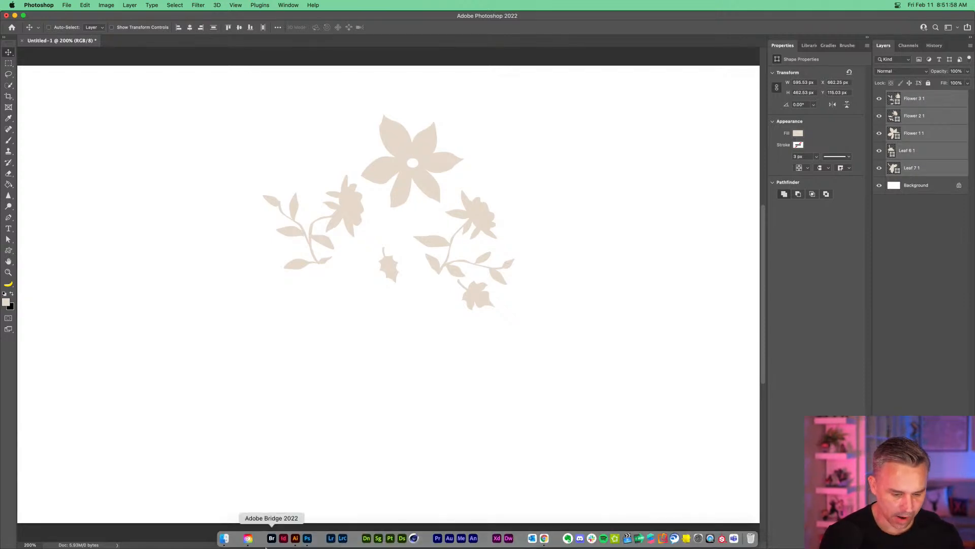
click(293, 539)
- Add the text "FRIDAY" to the empty Layer 7 artwork
click(9, 110)
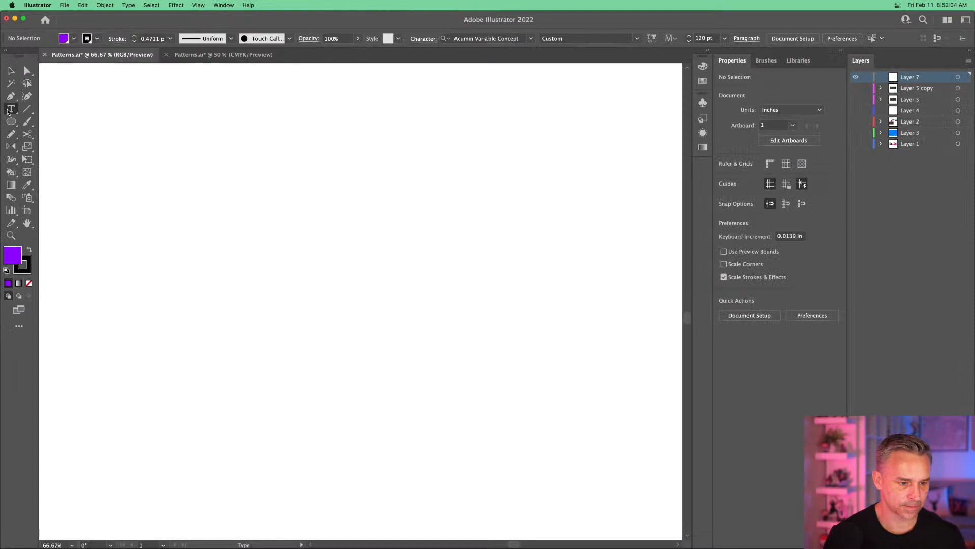
click(277, 218)
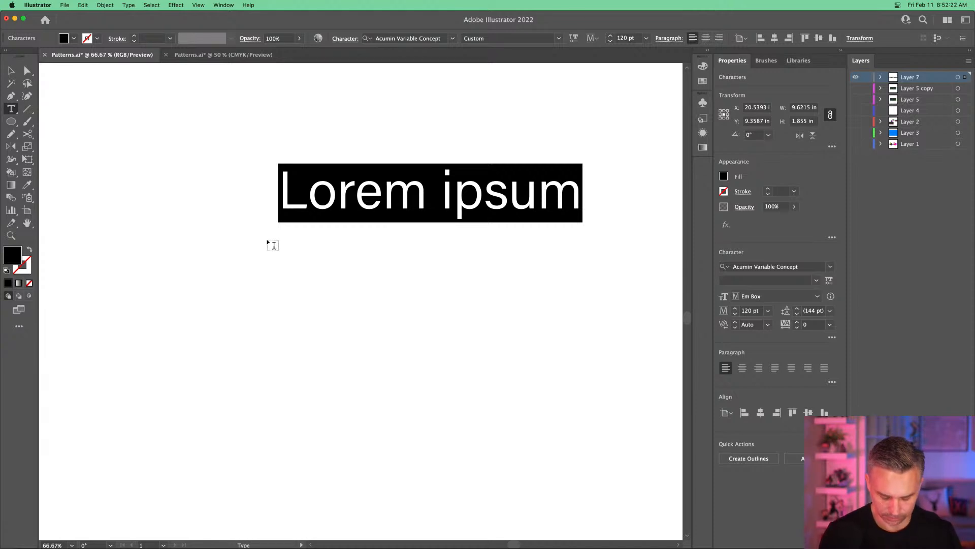
text(FRIDAY)
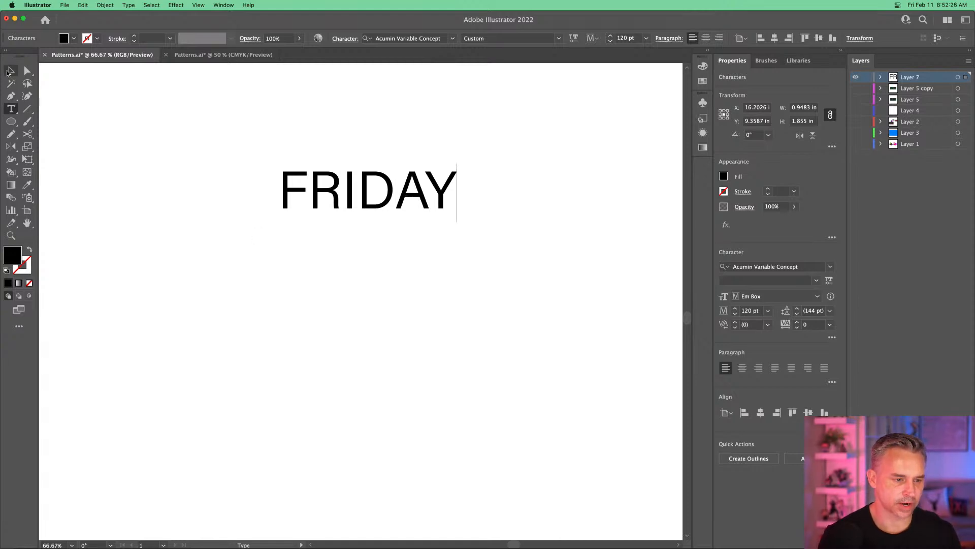
key(Escape)
- Enlarge the FRIDAY text to about 222 pt and set its variable font weight to 764
drag(279, 222, 125, 285)
click(829, 280)
drag(758, 311, 781, 314)
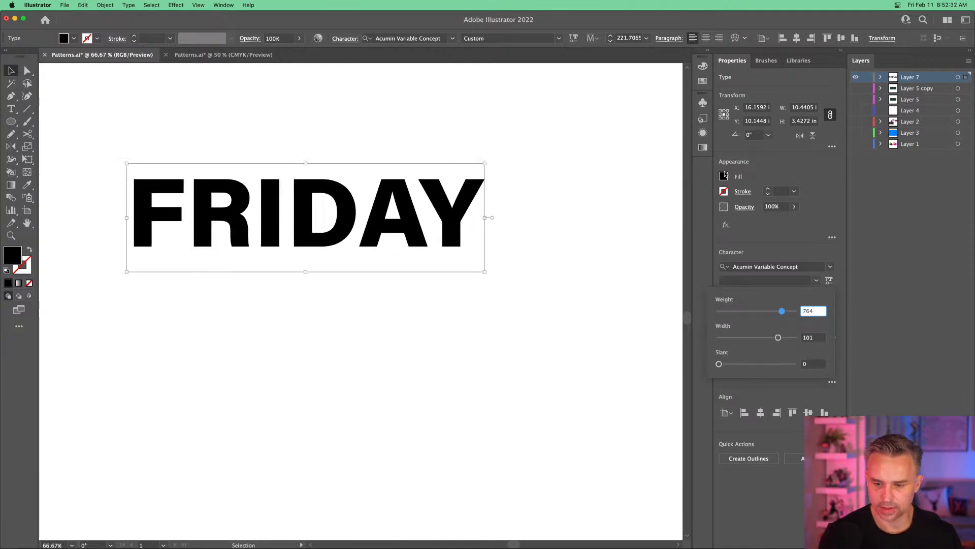
- Fill the FRIDAY text with the purple swatch
click(722, 178)
click(723, 176)
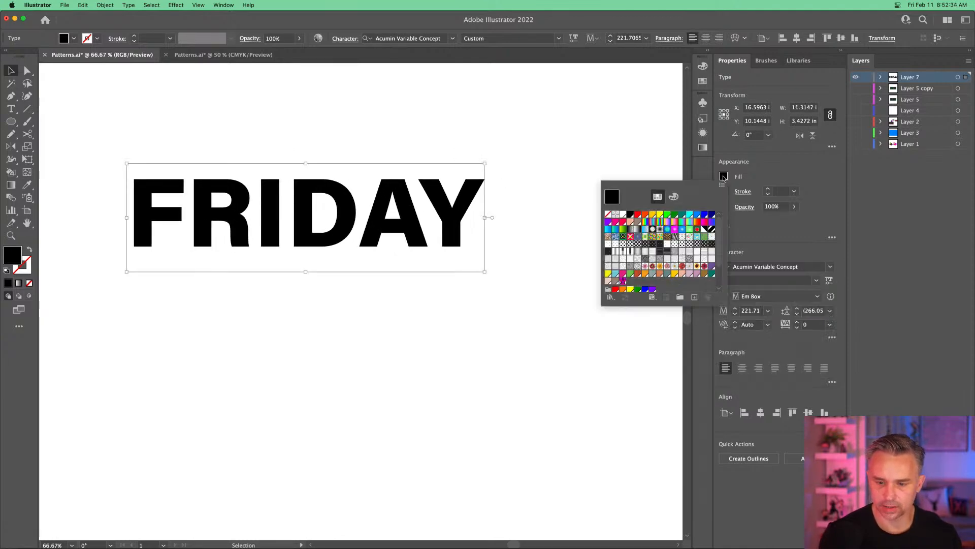
click(609, 222)
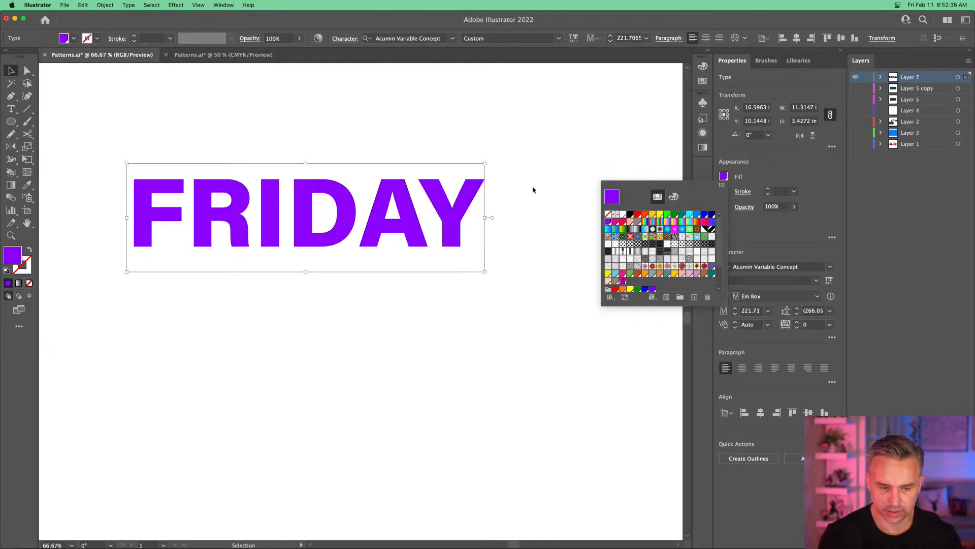
- Reduce the FRIDAY text to about 124 pt and position it near the middle of the artboard
click(211, 197)
drag(211, 198, 282, 229)
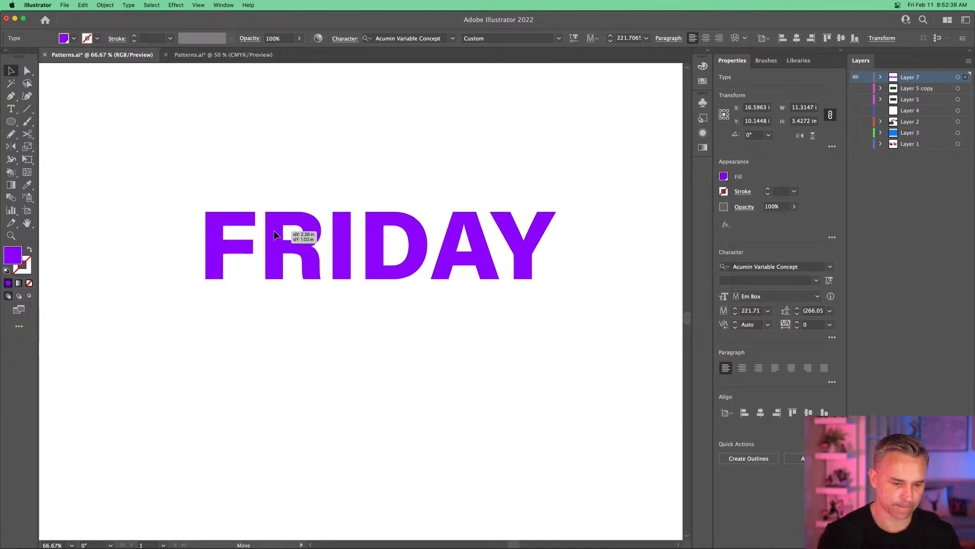
drag(198, 196, 355, 244)
drag(413, 277, 364, 258)
double_click(363, 258)
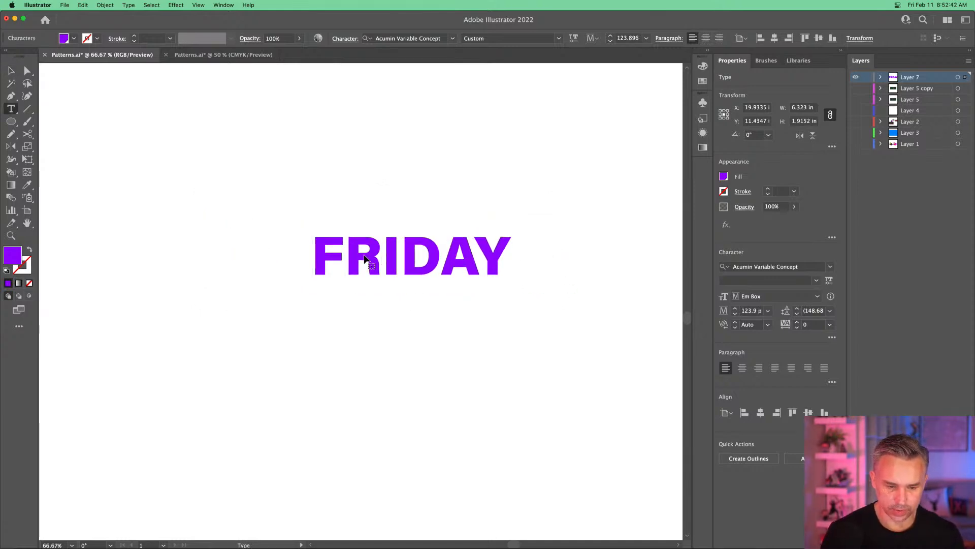
key(super+a)
key(Escape)
mouse_move(357, 243)
mouse_down()
mouse_move(346, 243)
mouse_move(344, 258)
mouse_up()
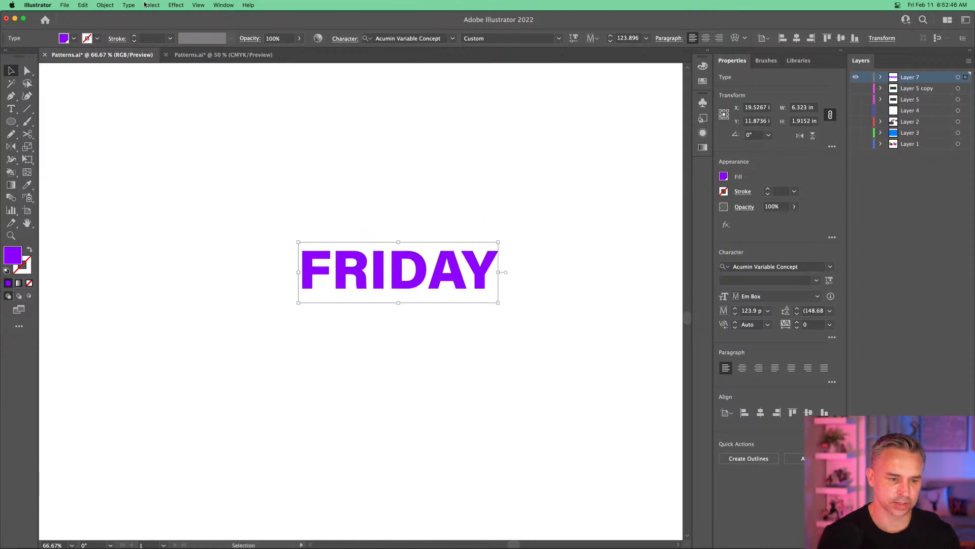
- Set up a Transform effect on the FRIDAY text with 50 copies and a 5° rotation angle, keeping Preview on
click(176, 5)
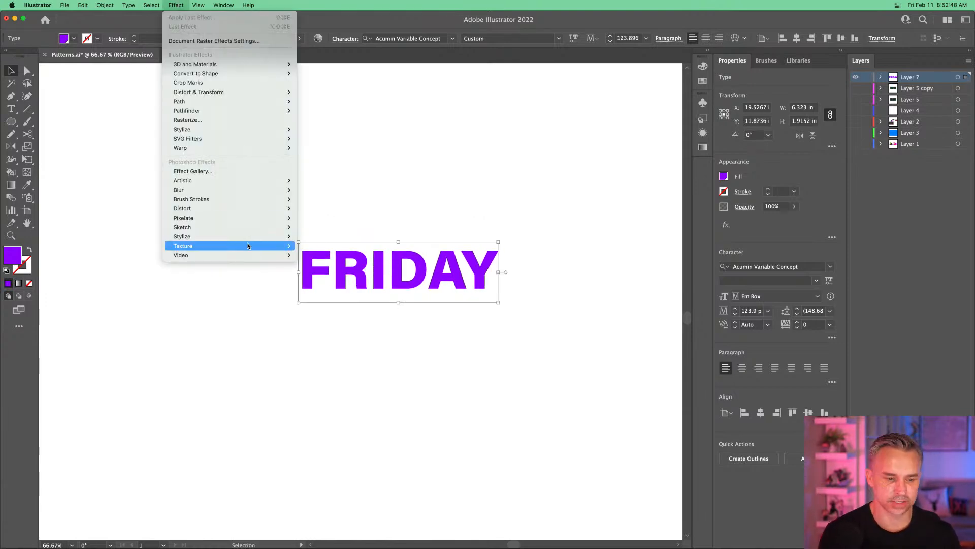
mouse_move(231, 97)
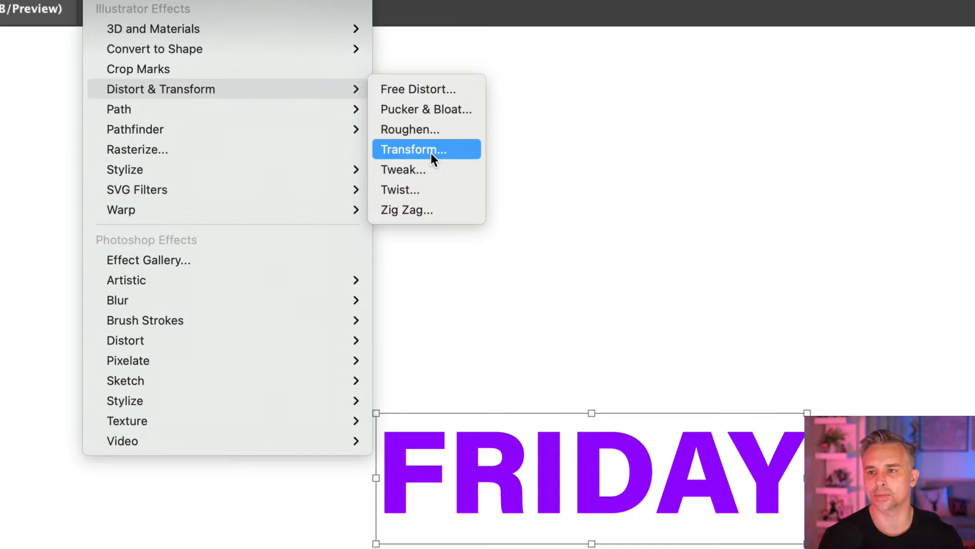
click(431, 153)
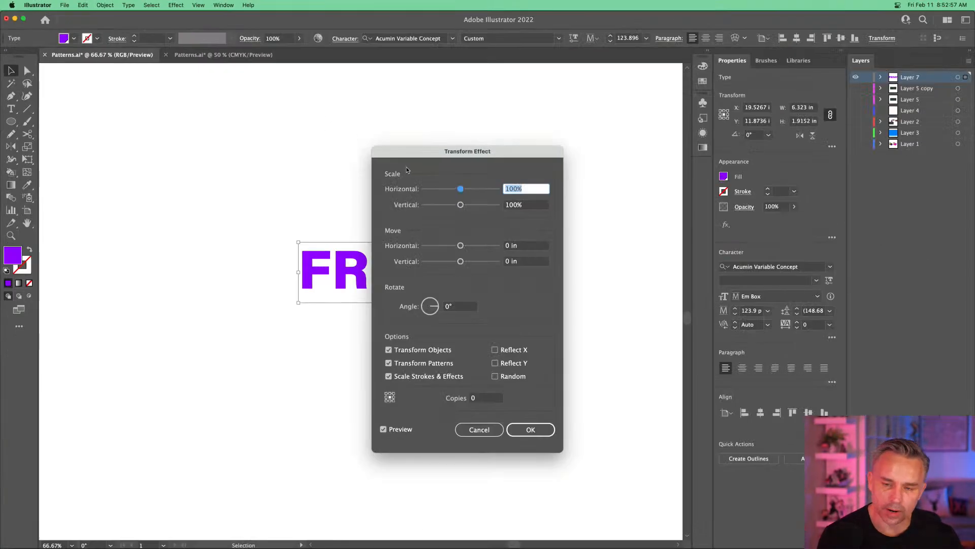
drag(417, 158, 550, 142)
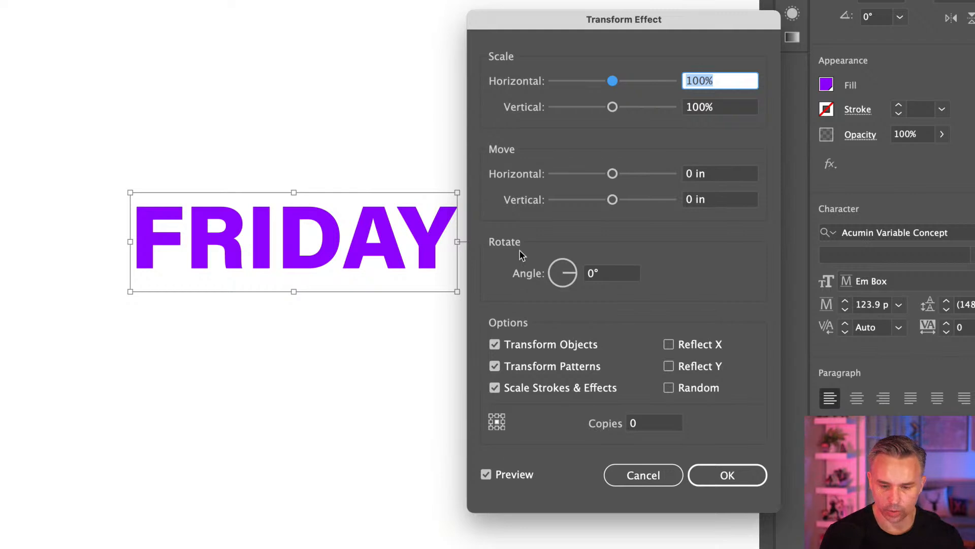
key(shift+Tab)
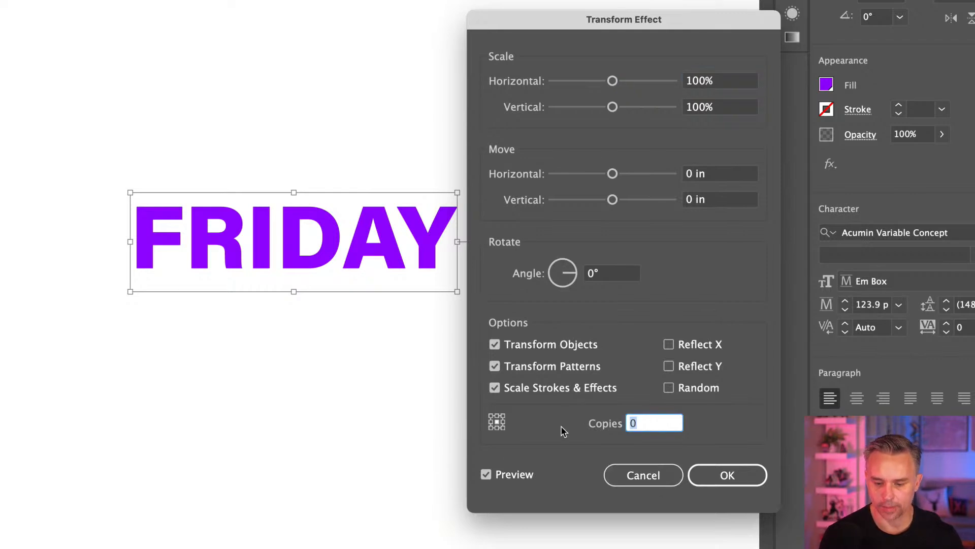
text(50)
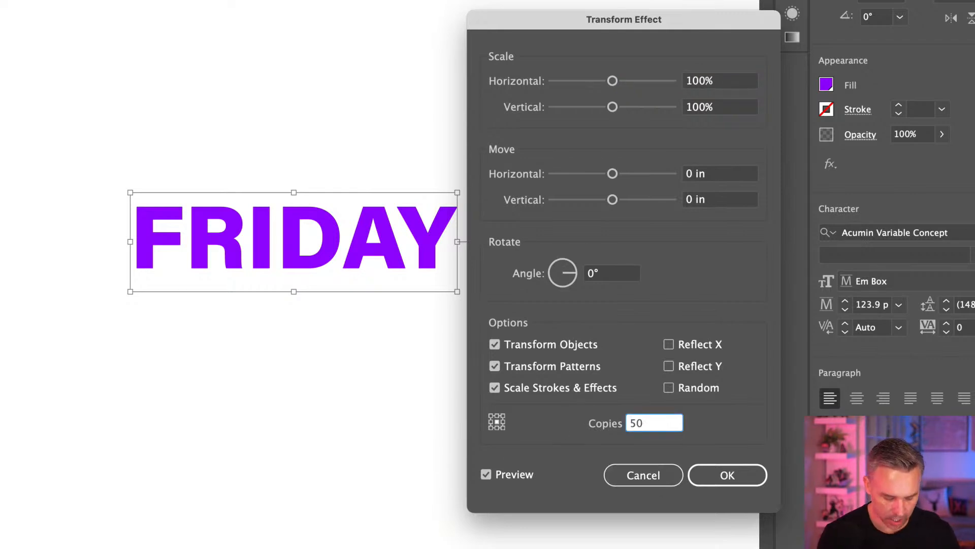
key(Tab)
drag(604, 275, 539, 271)
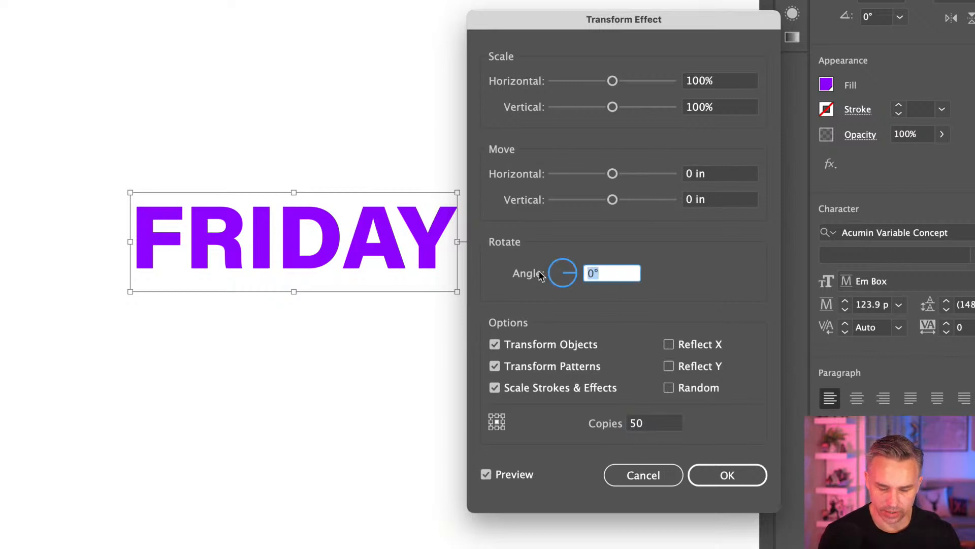
text(5)
key(Tab)
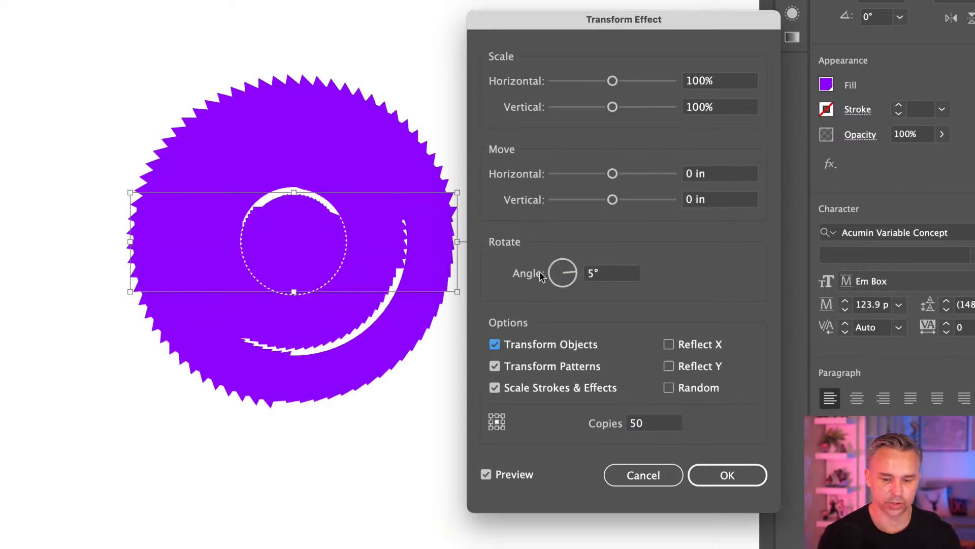
- Reduce the Transform effect to 5 copies and set its rotation angle to 20°
double_click(636, 423)
text(5)
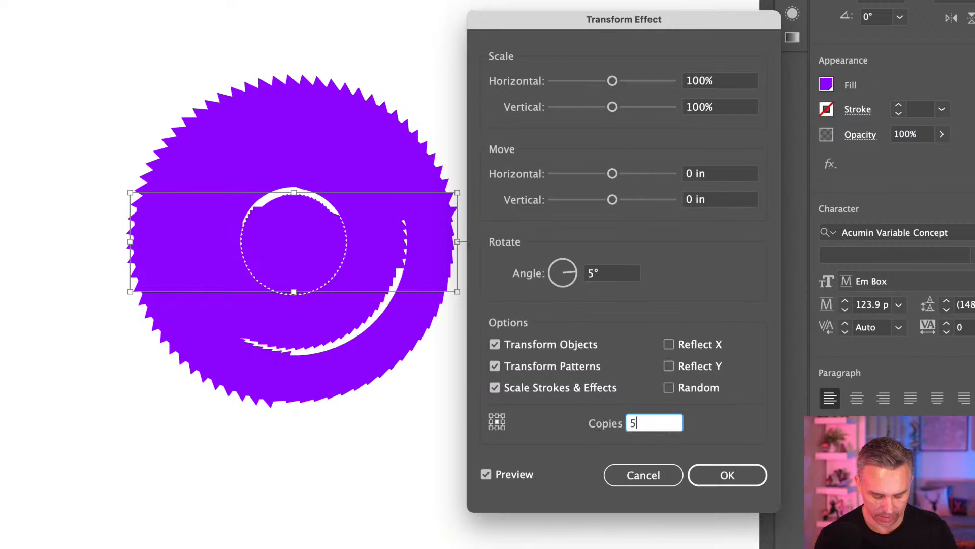
key(Tab)
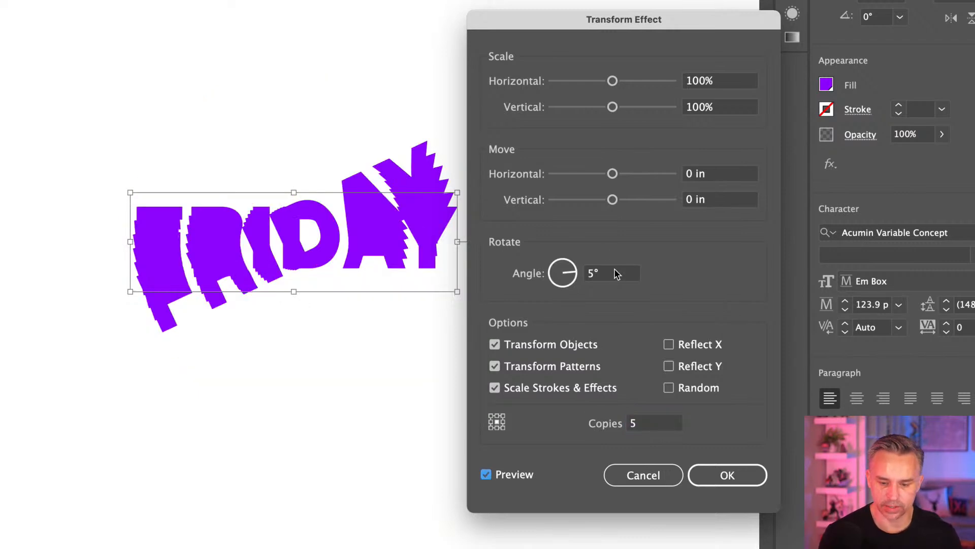
click(615, 270)
text(20)
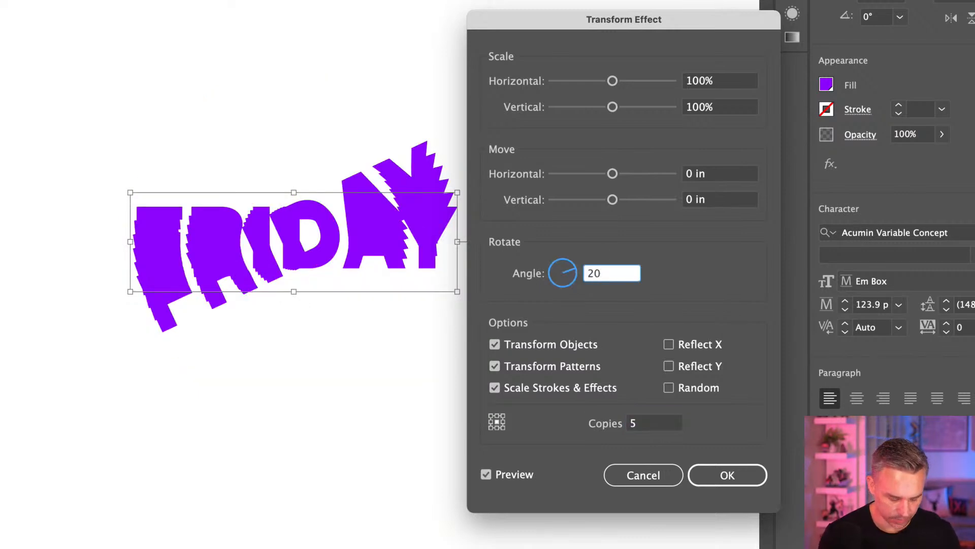
key(Tab)
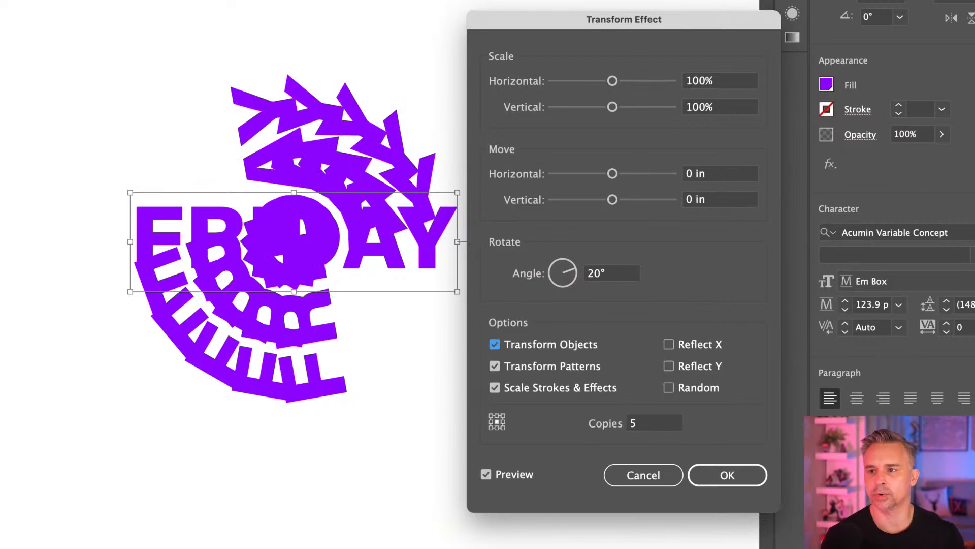
click(617, 274)
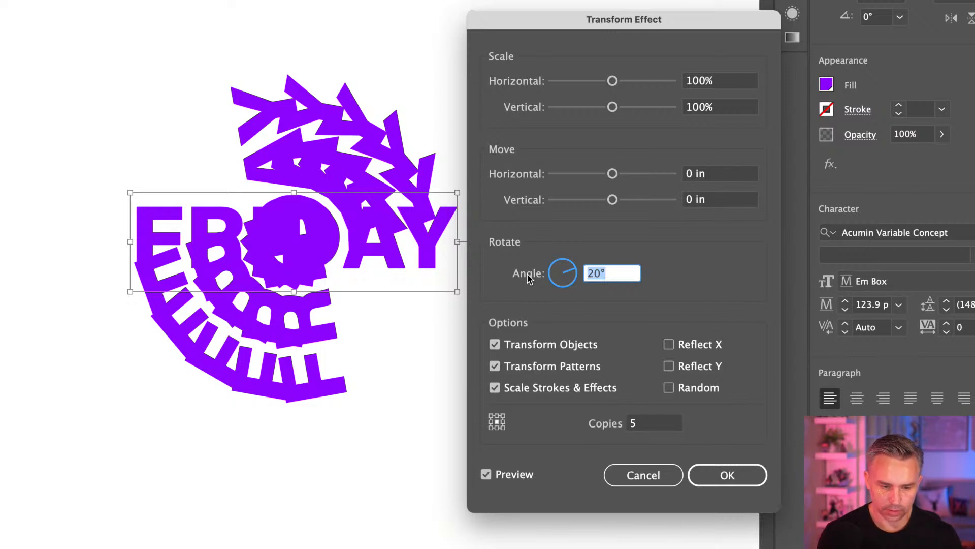
- Increase the number of copies in the Transform effect to 9
click(634, 422)
key(Up)
key(Up)
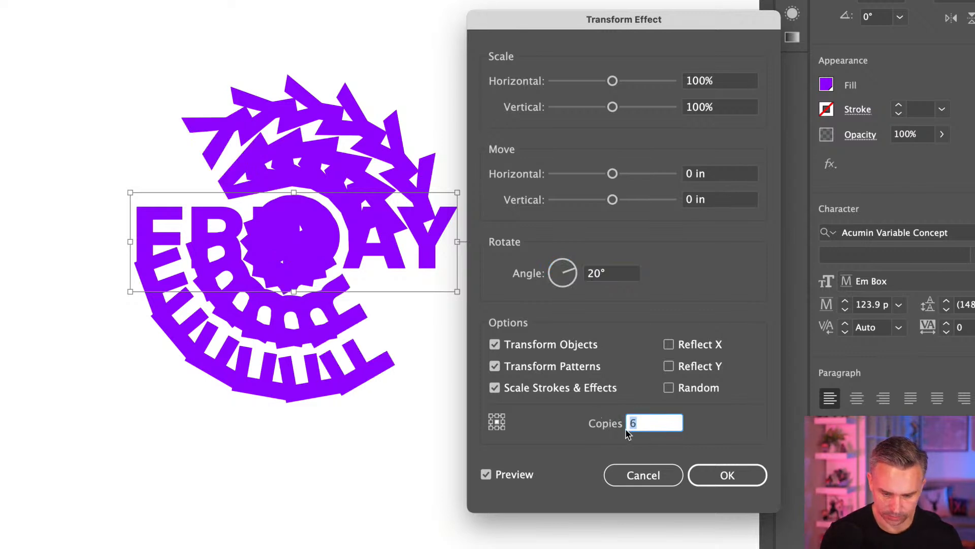
key(Down)
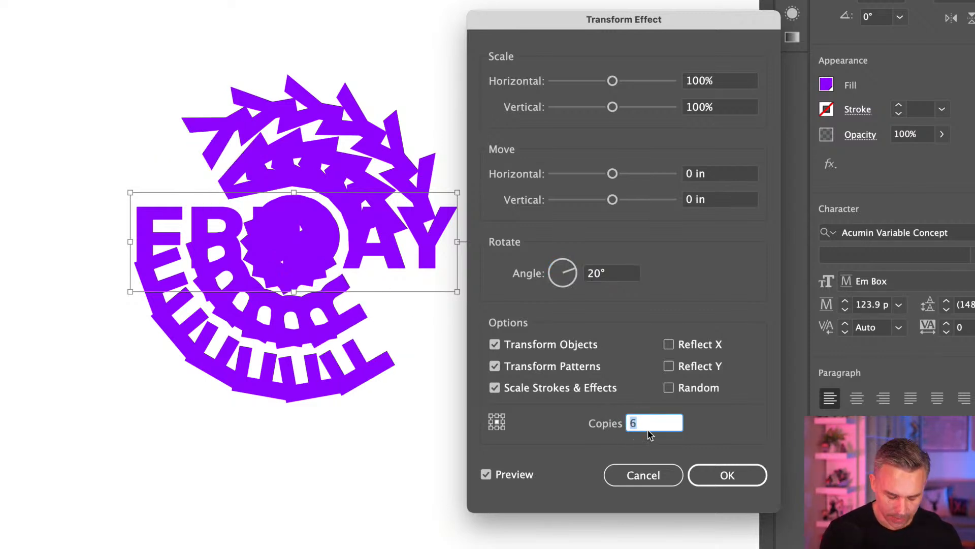
drag(478, 15, 462, 6)
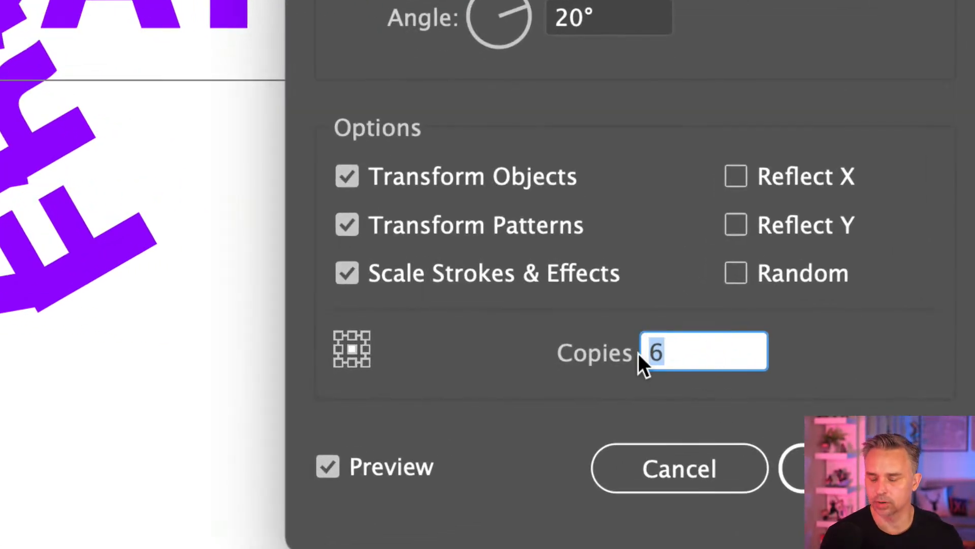
key(Down)
key(Up)
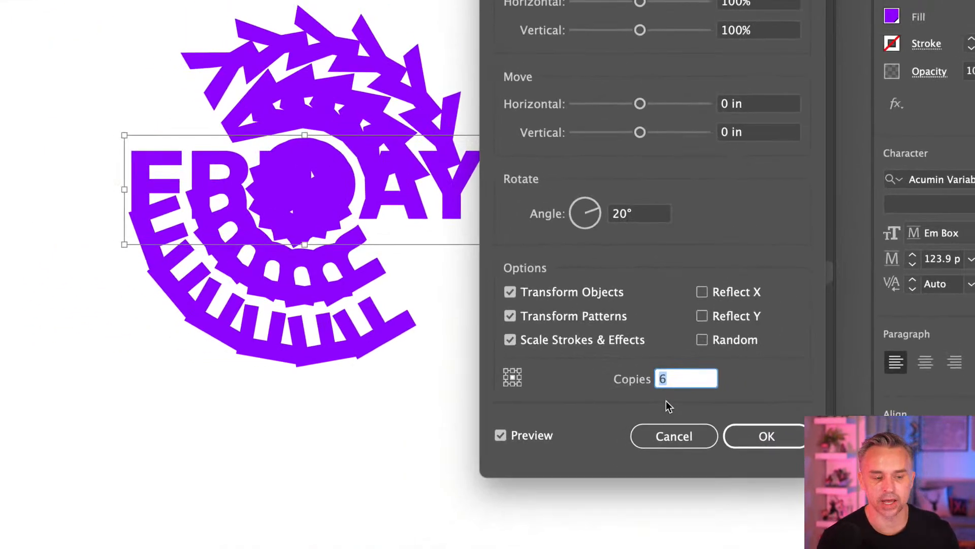
key(Up)
key(Up)
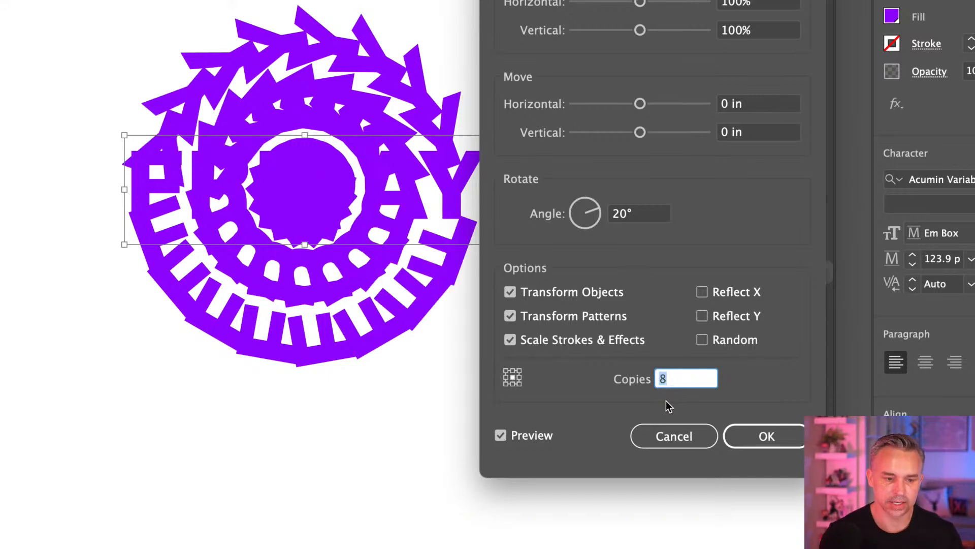
key(Up)
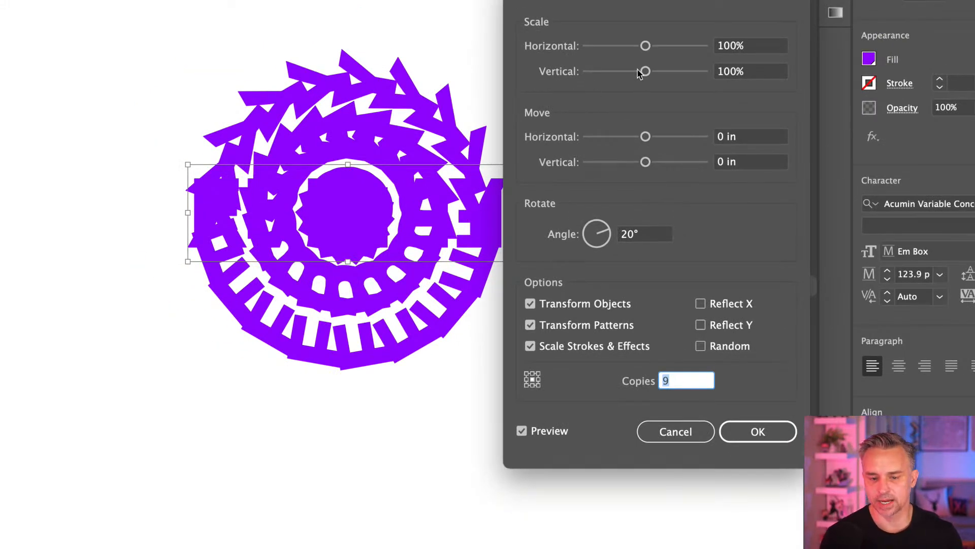
- Set the horizontal and vertical scale to 90% and apply the Transform effect
click(754, 47)
text(90)
key(Tab)
text(90)
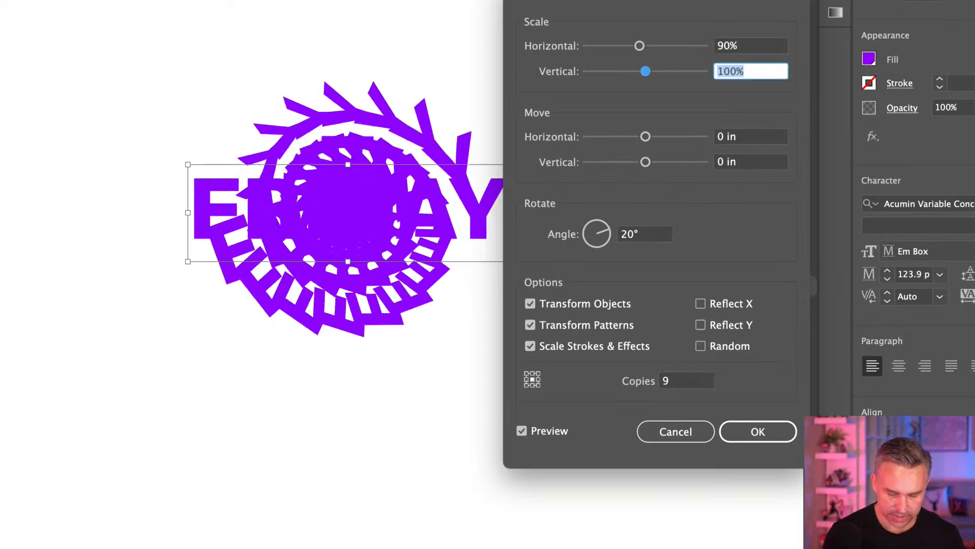
key(Tab)
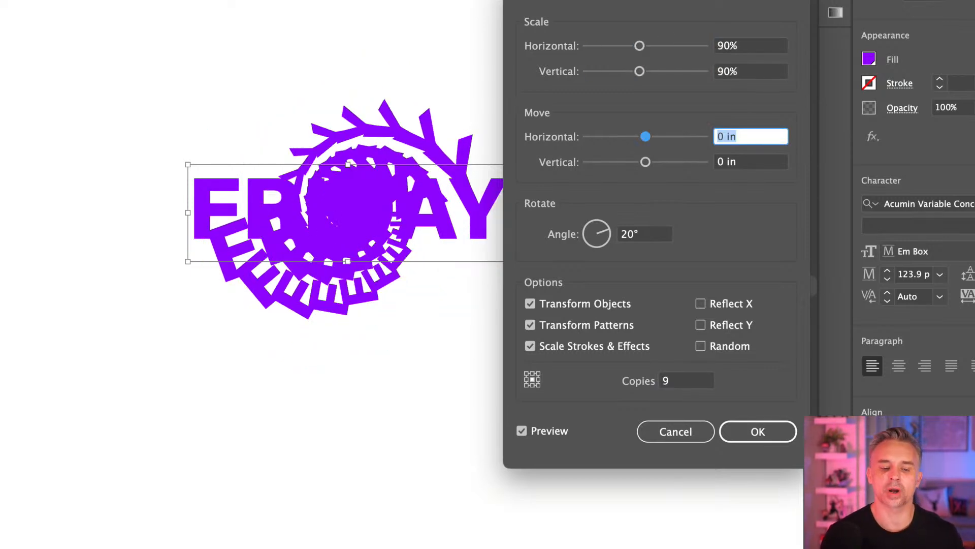
click(757, 431)
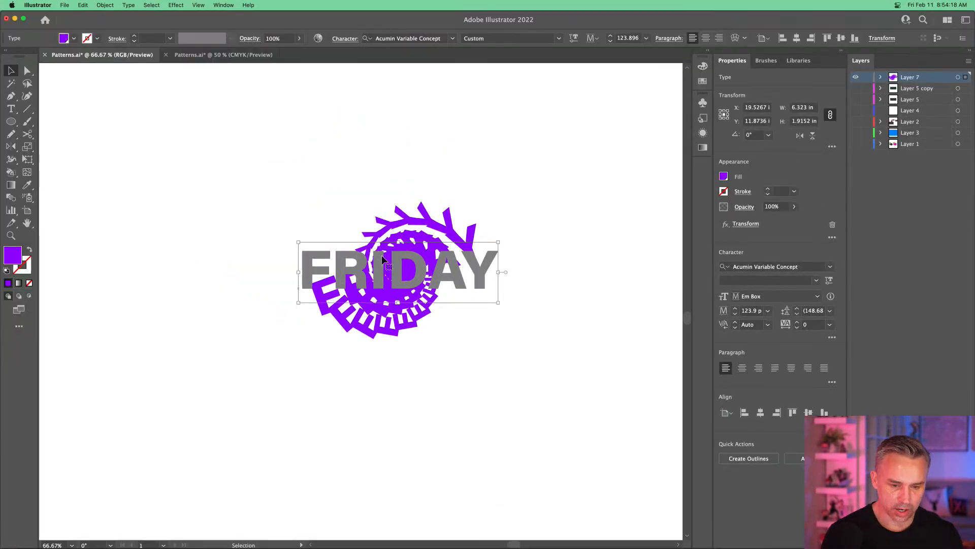
- Duplicate the FRIDAY spiral so one sits above the other, and convert the upper one's text to outlines
drag(312, 170, 279, 122)
drag(357, 213, 344, 185)
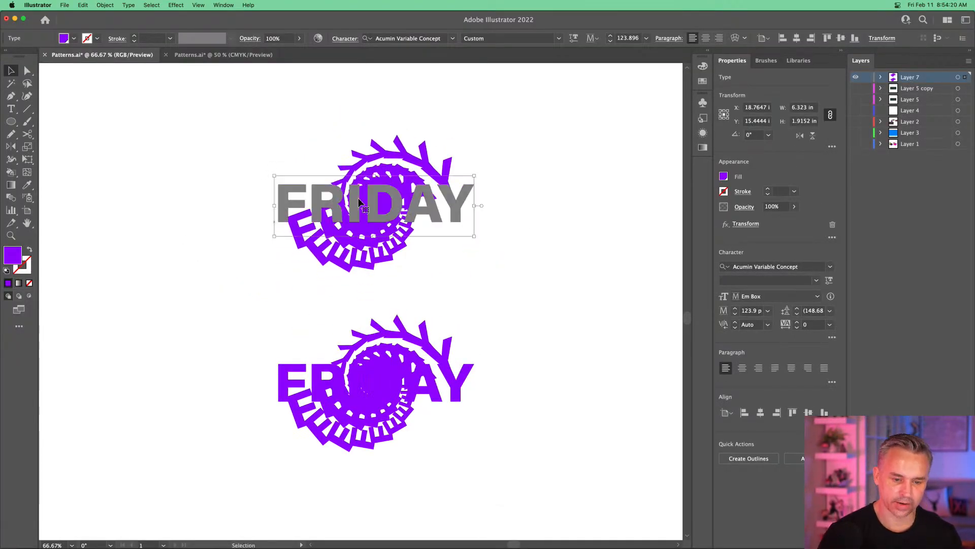
right_click(343, 183)
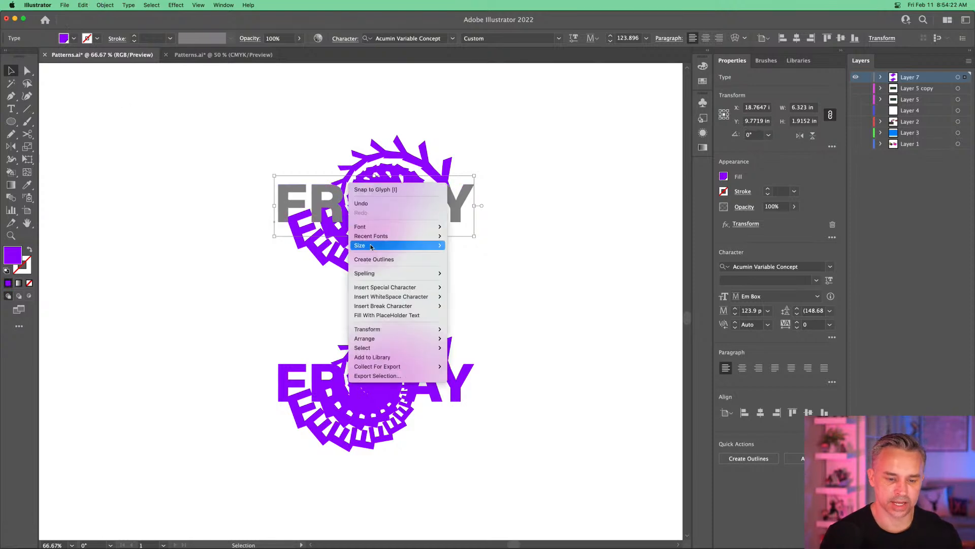
click(392, 261)
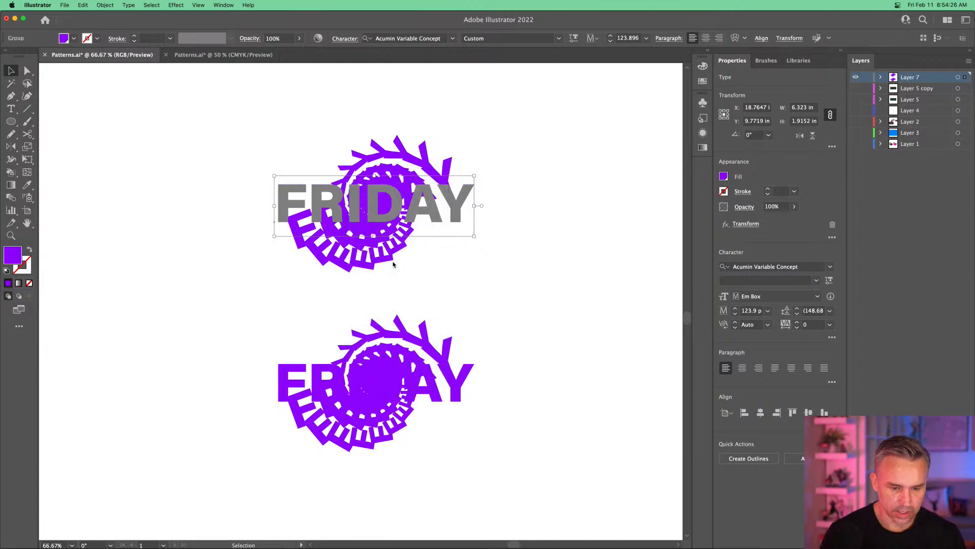
- Nudge the outlined upper FRIDAY spiral slightly up and to the right, and expand its appearance
click(334, 137)
click(358, 151)
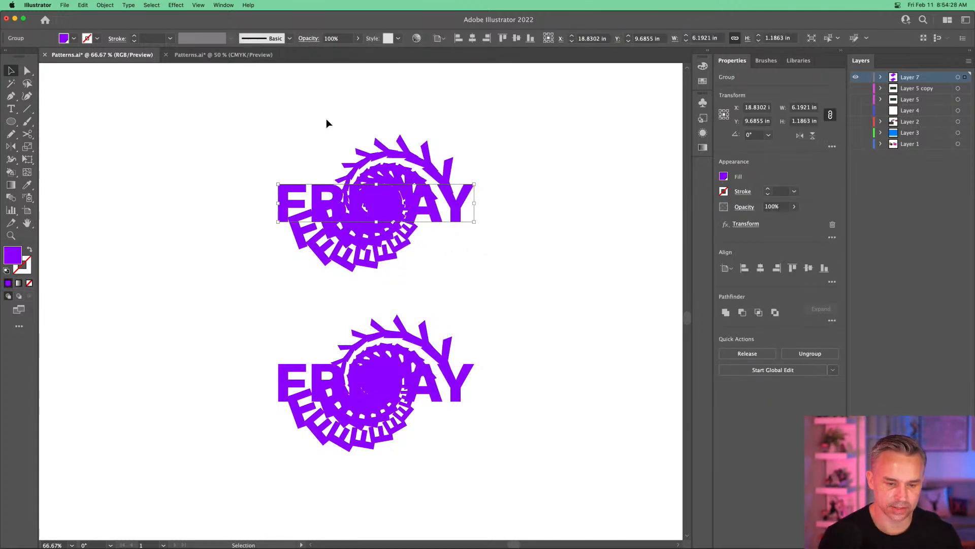
mouse_move(403, 152)
mouse_down()
mouse_move(421, 148)
mouse_move(409, 149)
mouse_up()
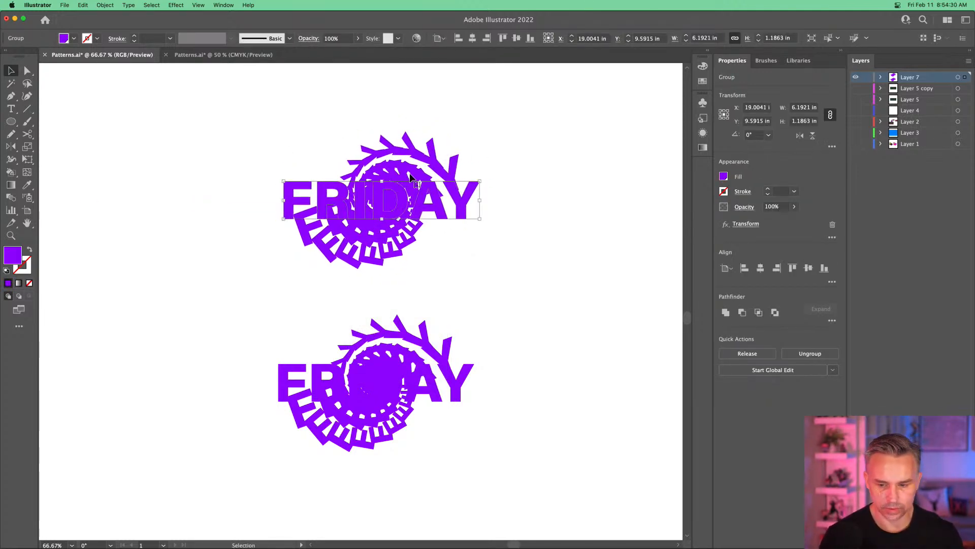
click(106, 5)
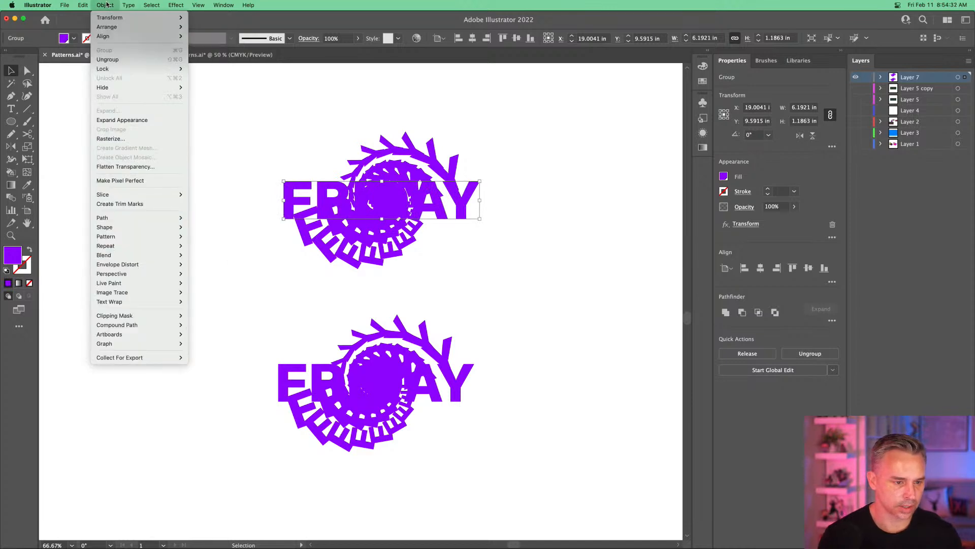
click(116, 119)
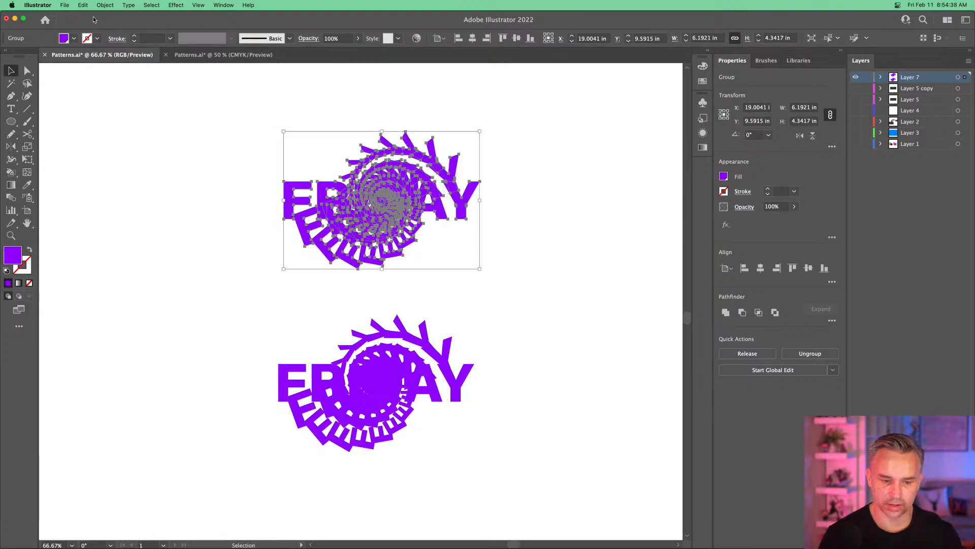
click(82, 5)
mouse_move(102, 172)
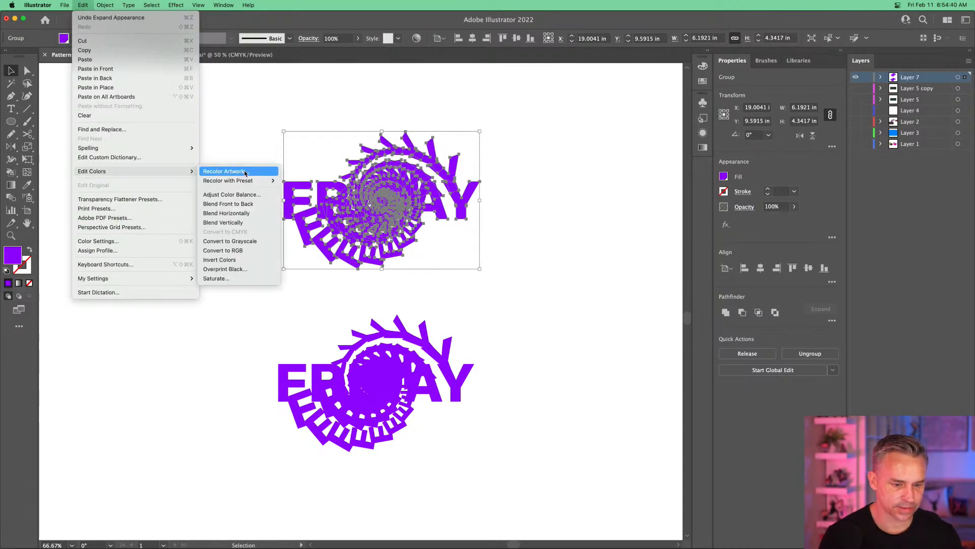
click(229, 171)
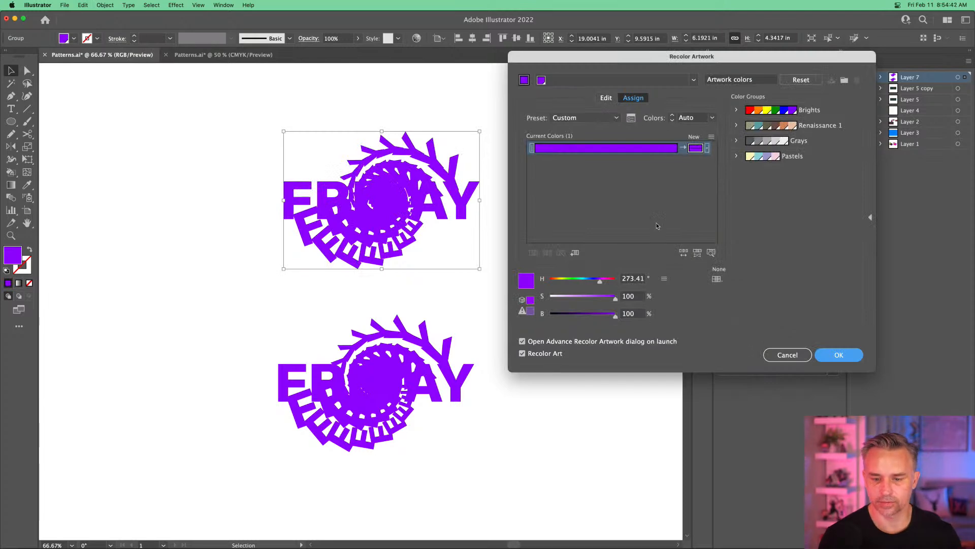
click(786, 356)
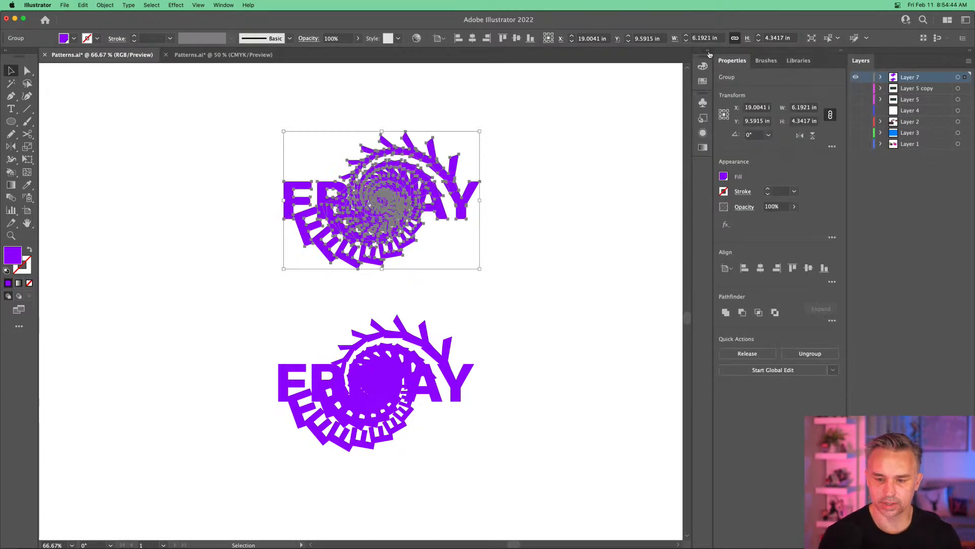
- Show the document's swatches and try the RandomSwatchesFill script on the expanded upper spiral
click(709, 51)
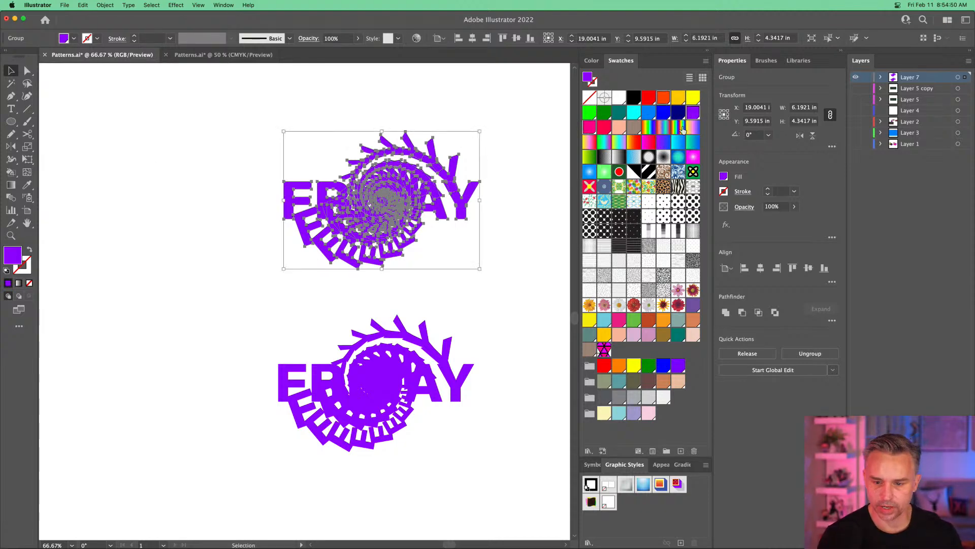
key(a)
click(81, 4)
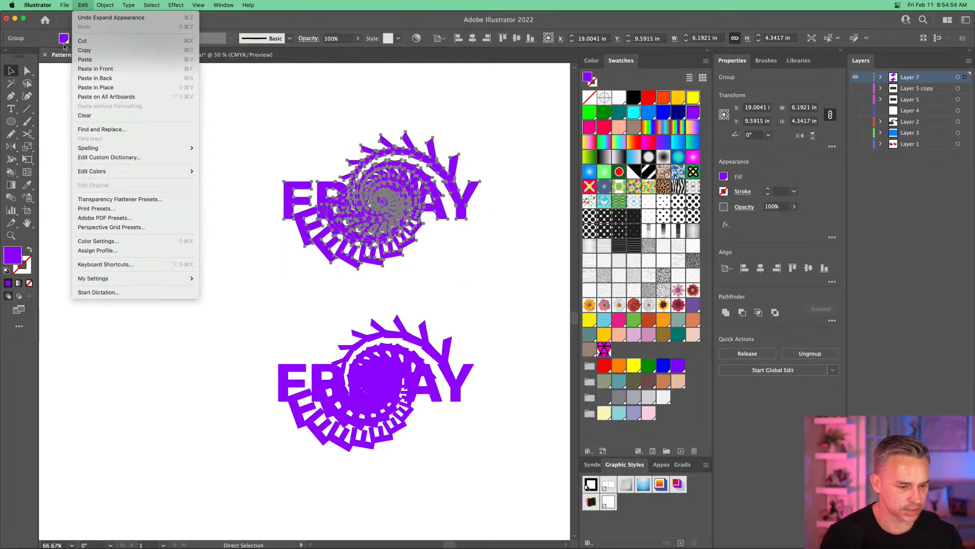
mouse_move(64, 5)
mouse_move(102, 208)
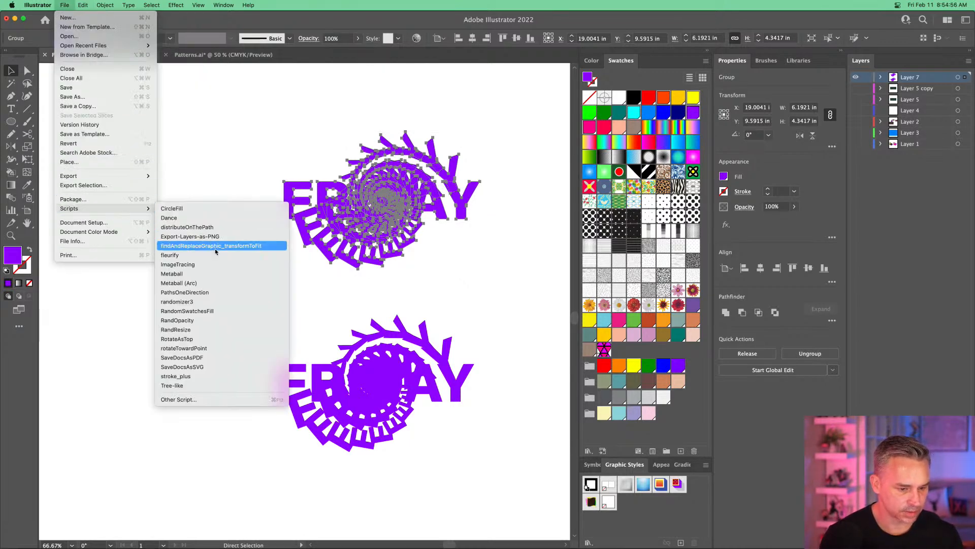
click(220, 310)
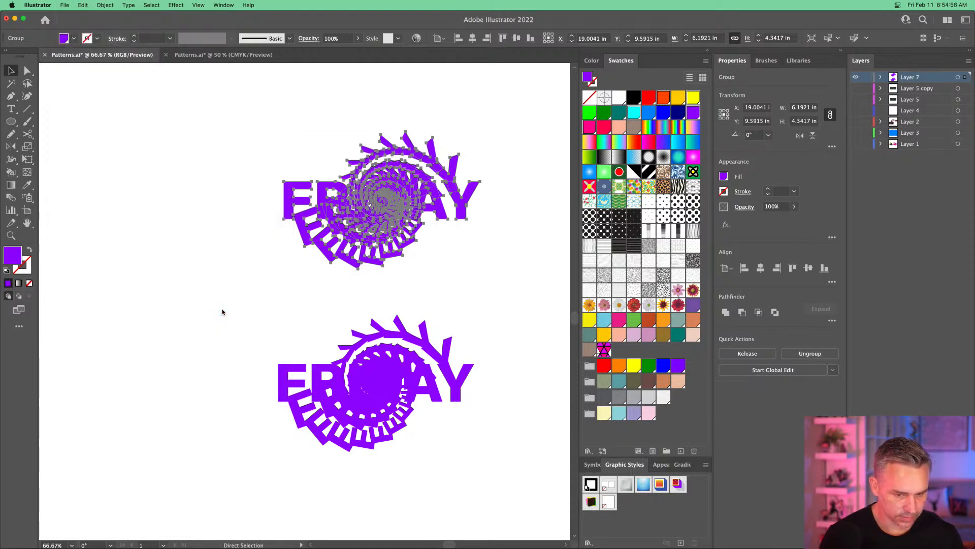
- Ungroup the expanded upper spiral and try the RandomSwatchesFill script on it again
right_click(344, 188)
click(367, 267)
right_click(365, 184)
key(Escape)
click(83, 6)
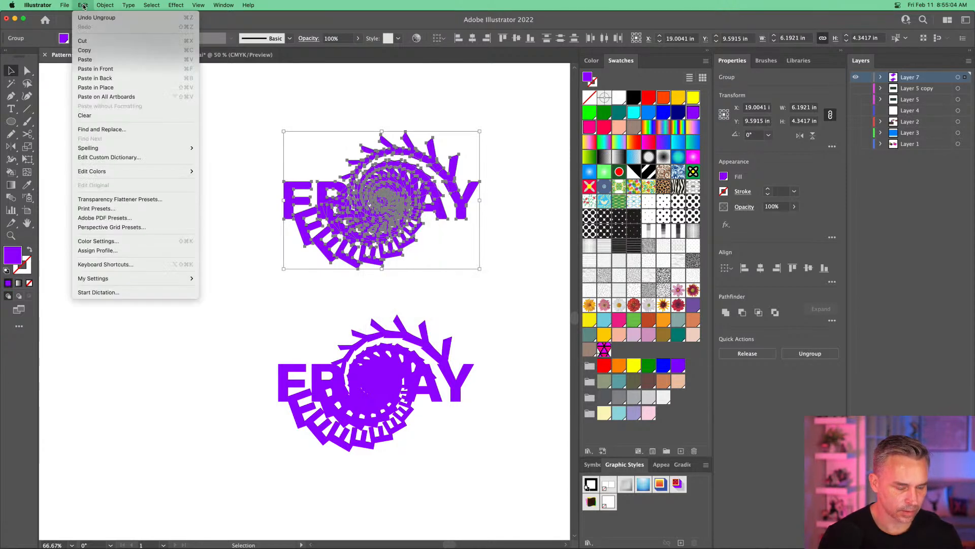
mouse_move(72, 4)
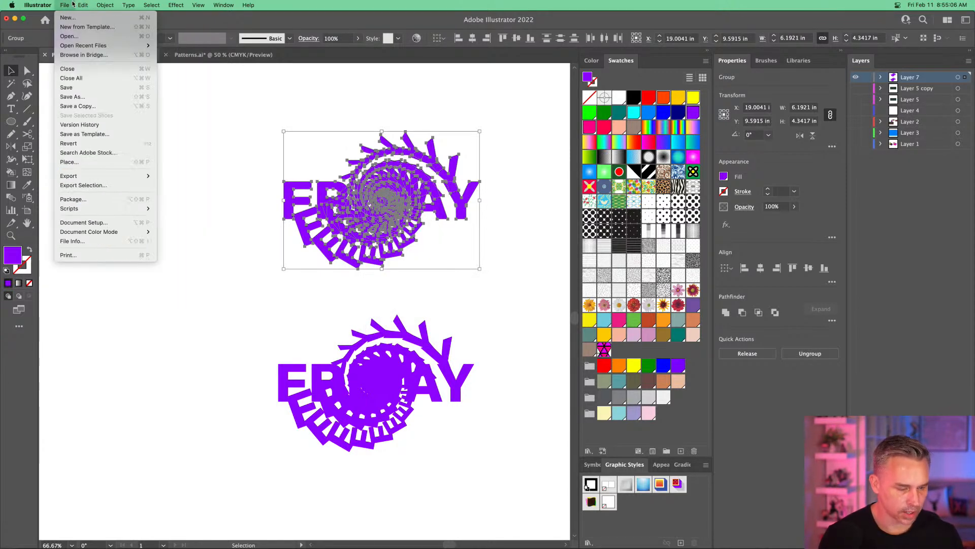
mouse_move(117, 208)
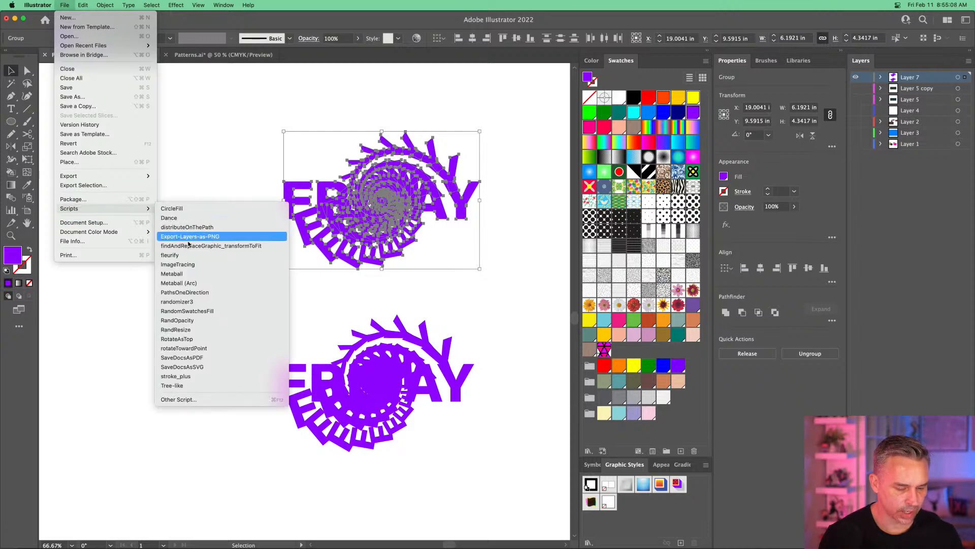
click(202, 312)
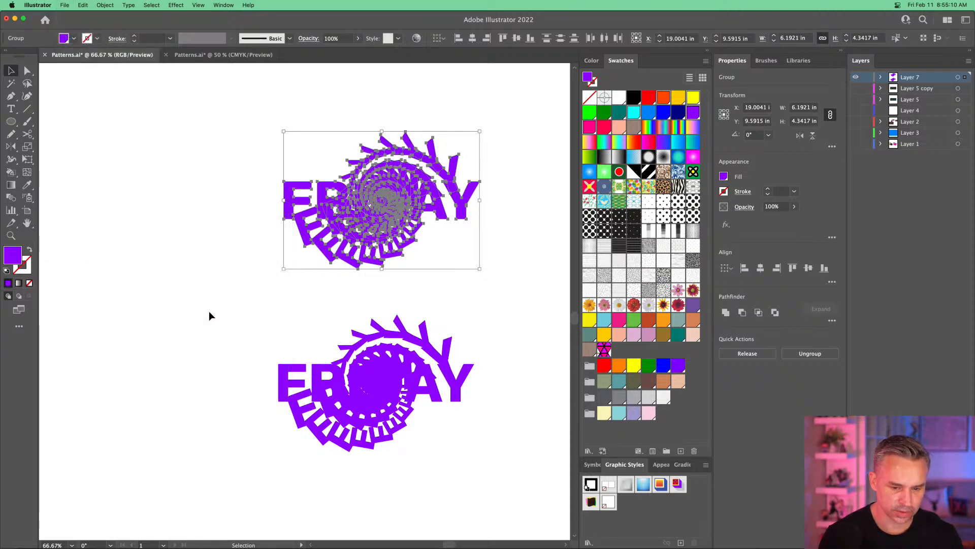
- Fill only the full-size horizontal FRIDAY word of the upper spiral with the magenta swatch C=10 M=100 Y=50 K=0
click(342, 116)
click(323, 195)
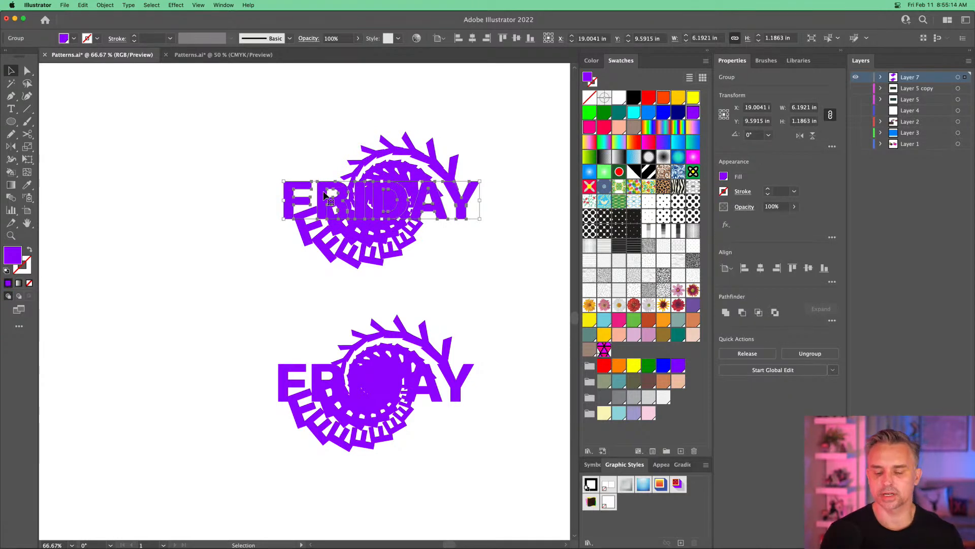
click(274, 127)
click(325, 186)
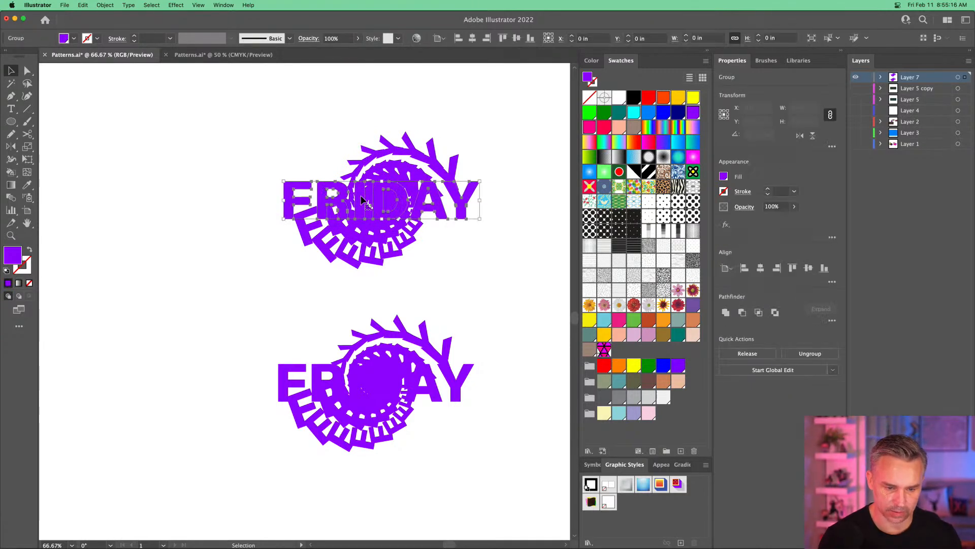
click(589, 127)
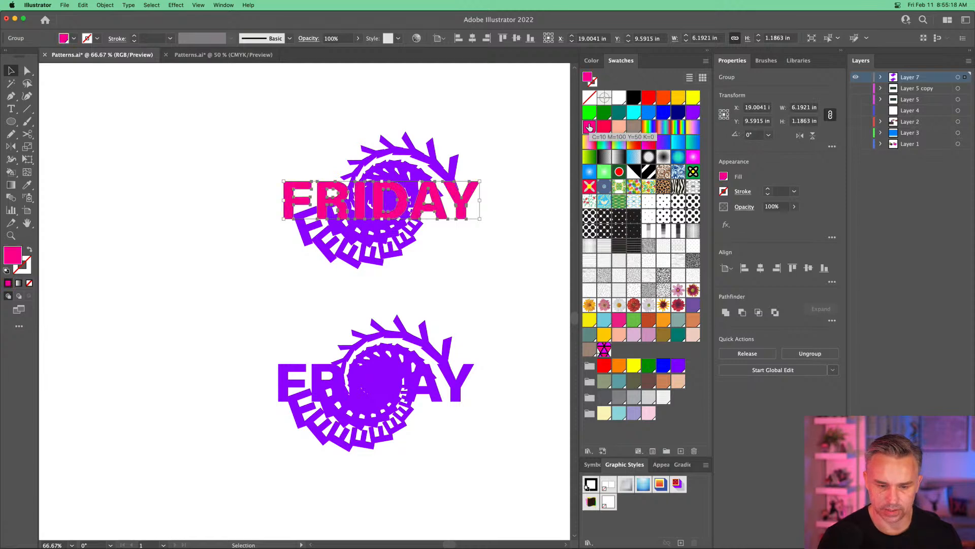
- Move the whole FRIDAY spiral with the magenta word down beside the other purple spiral
click(324, 118)
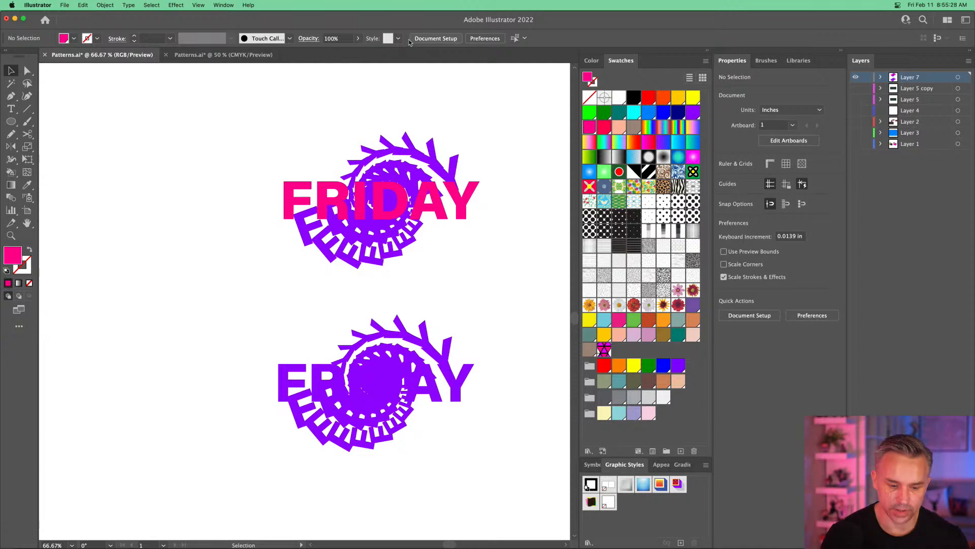
click(379, 209)
drag(246, 130, 483, 232)
drag(414, 204, 201, 401)
click(49, 179)
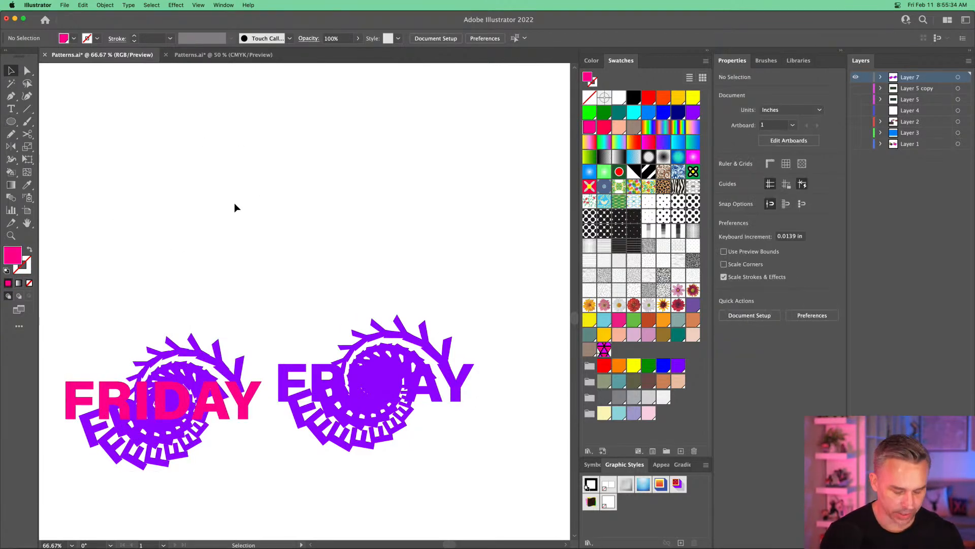
- Draw a magenta square about 2.2 in wide in the empty area above the spirals
drag(10, 121, 55, 120)
drag(278, 127, 349, 197)
key(v)
key(a)
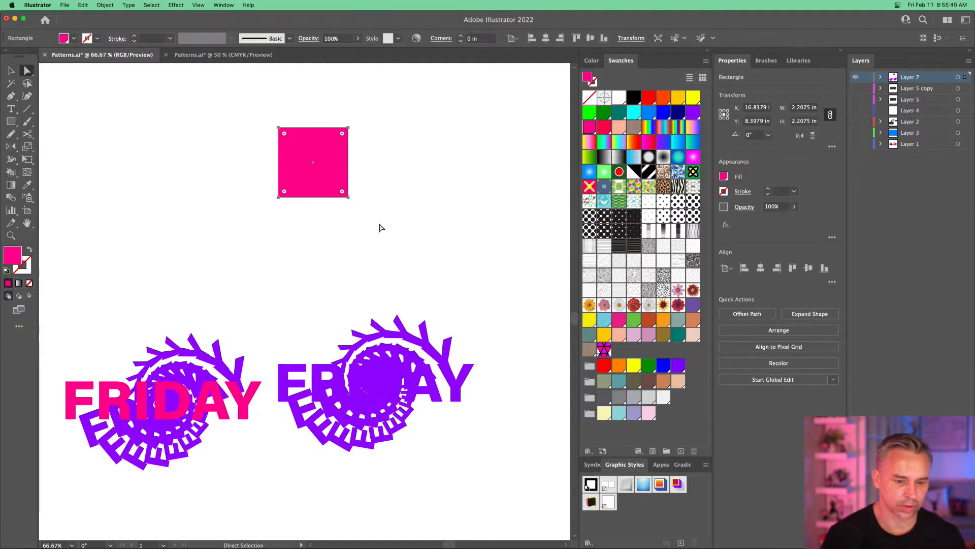
- Try rounding all four corners of the magenta square to a radius of about 0.47 in
drag(399, 222, 335, 187)
click(303, 182)
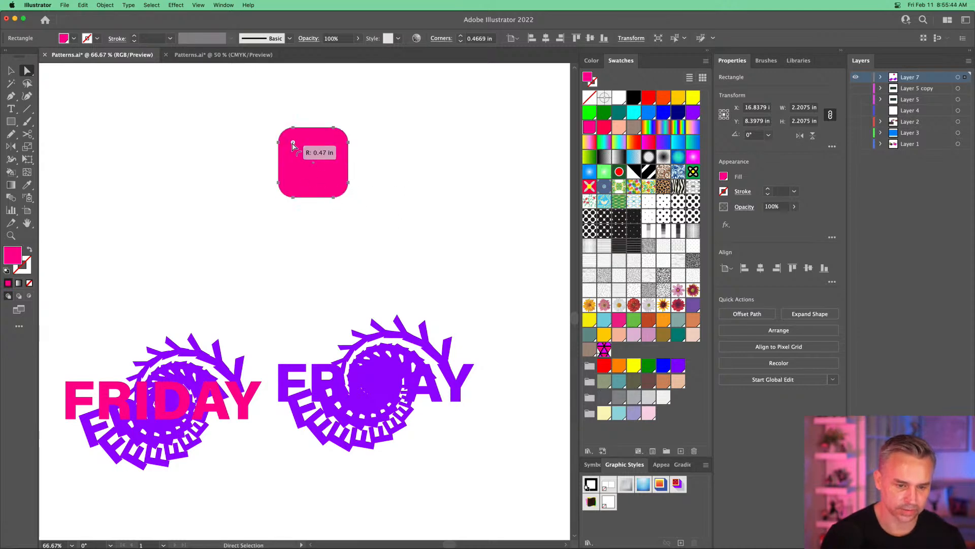
click(405, 223)
drag(239, 105, 404, 160)
click(72, 129)
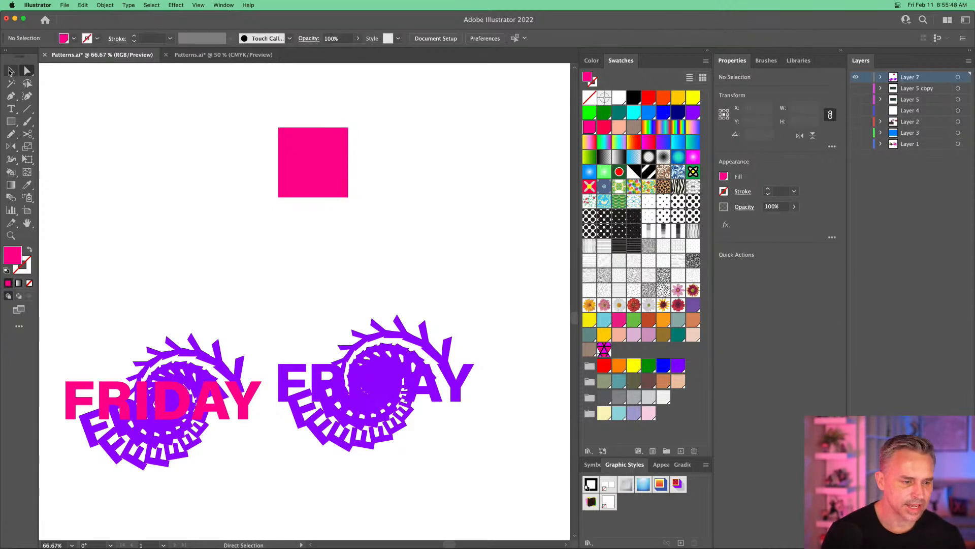
- Rotate the magenta square by 45° so that it stands on one corner as a diamond
click(9, 71)
click(282, 133)
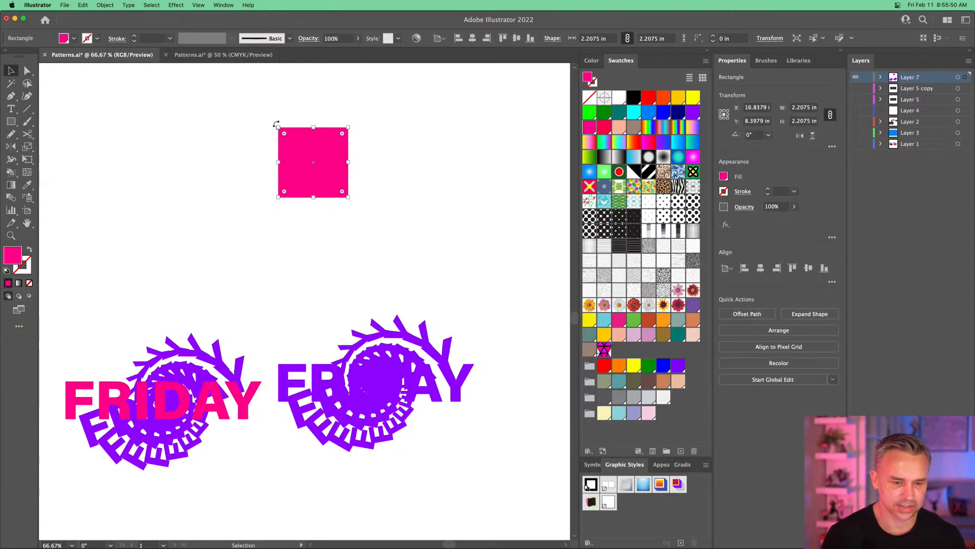
drag(274, 124, 321, 112)
- Round the diamond's upper and side corners fully to form a teardrop with a sharp bottom point
key(a)
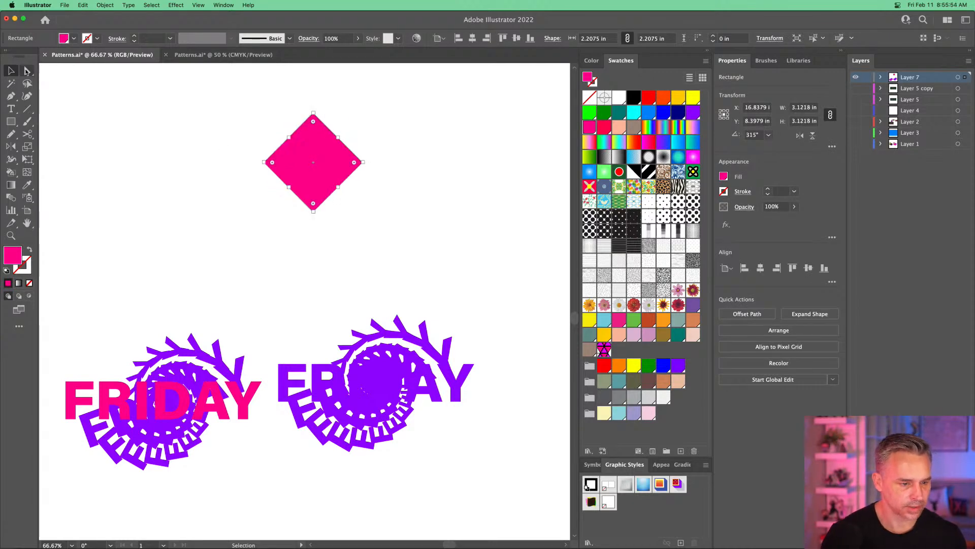
drag(188, 102, 337, 146)
click(14, 73)
click(152, 148)
- Reposition the magenta teardrop slightly to the right and up, above the purple FRIDAY spiral
click(312, 168)
click(166, 6)
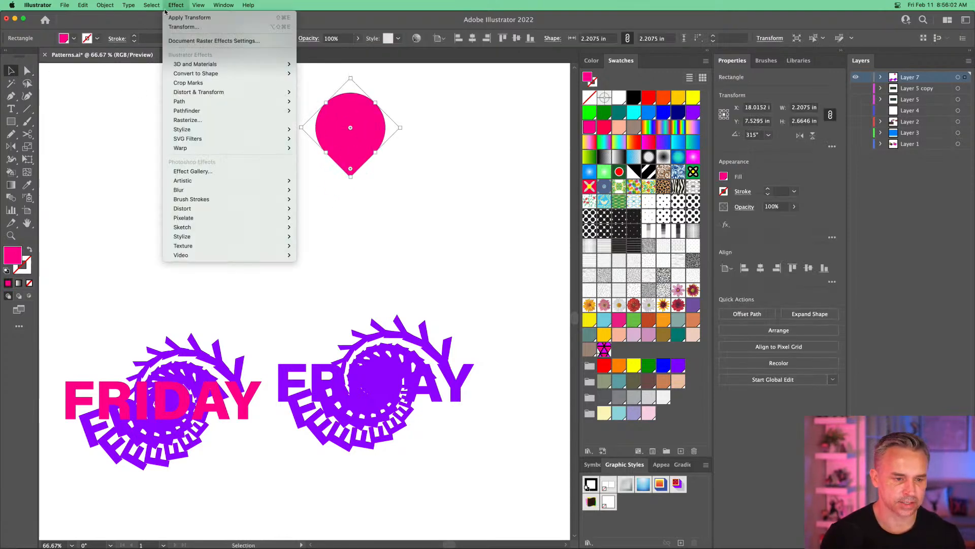
click(166, 7)
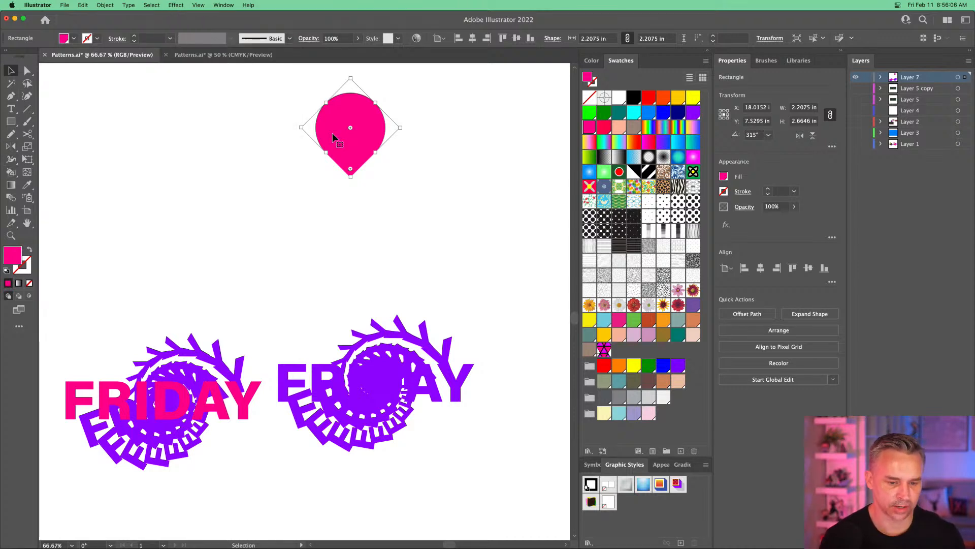
drag(339, 134, 342, 151)
- Start a Distort & Transform Transform effect on the teardrop with 40 copies
click(147, 5)
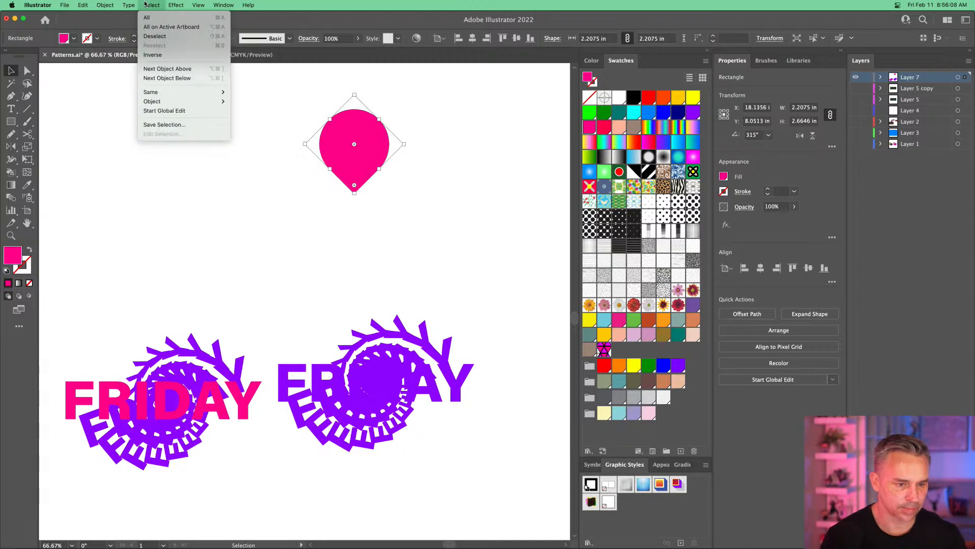
mouse_move(176, 5)
mouse_move(196, 104)
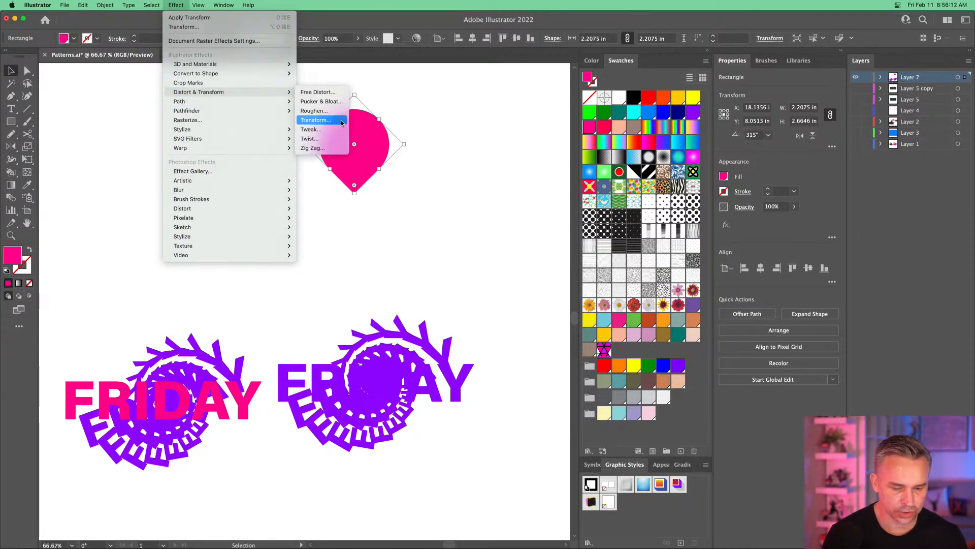
click(342, 122)
click(598, 378)
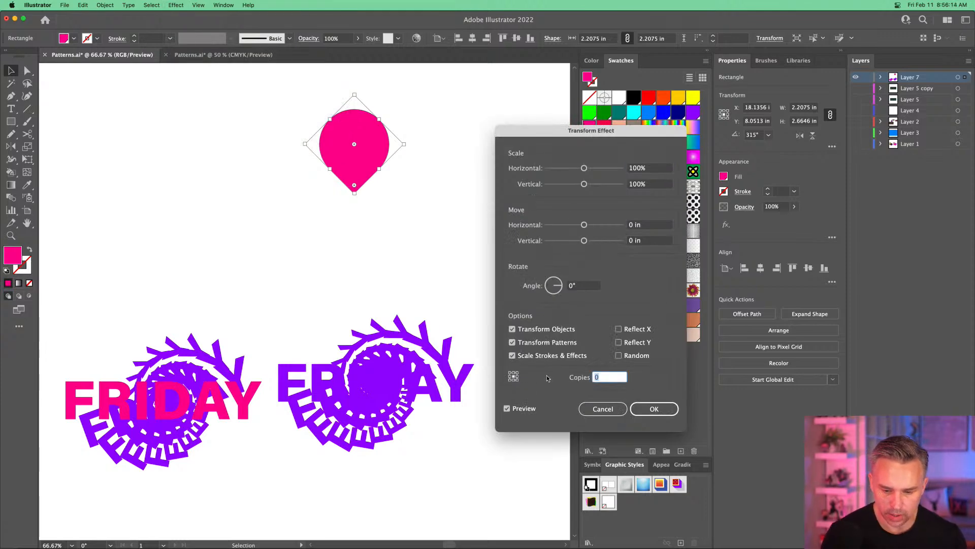
text(40)
- Set the rotation angle of the teardrop's Transform effect to 15°
key(Tab)
key(Tab)
key(Tab)
key(Tab)
key(Tab)
key(Tab)
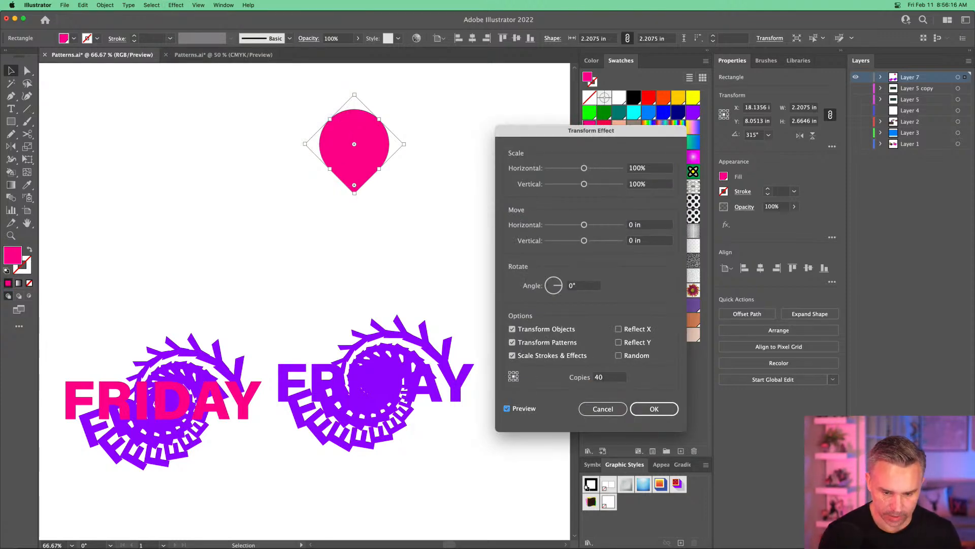
text(154)
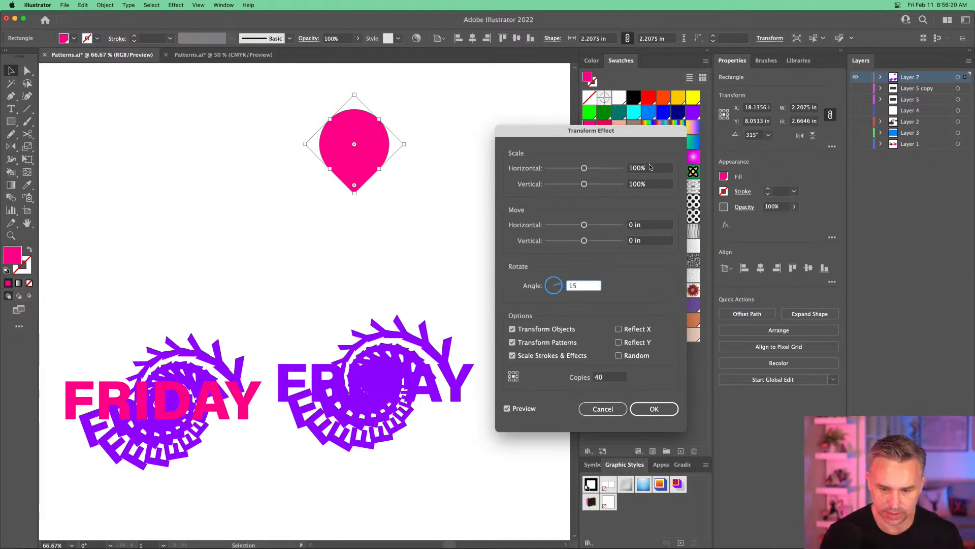
- Make the teardrop copies rotate around the bottom-centre reference point and apply the Transform effect
click(657, 168)
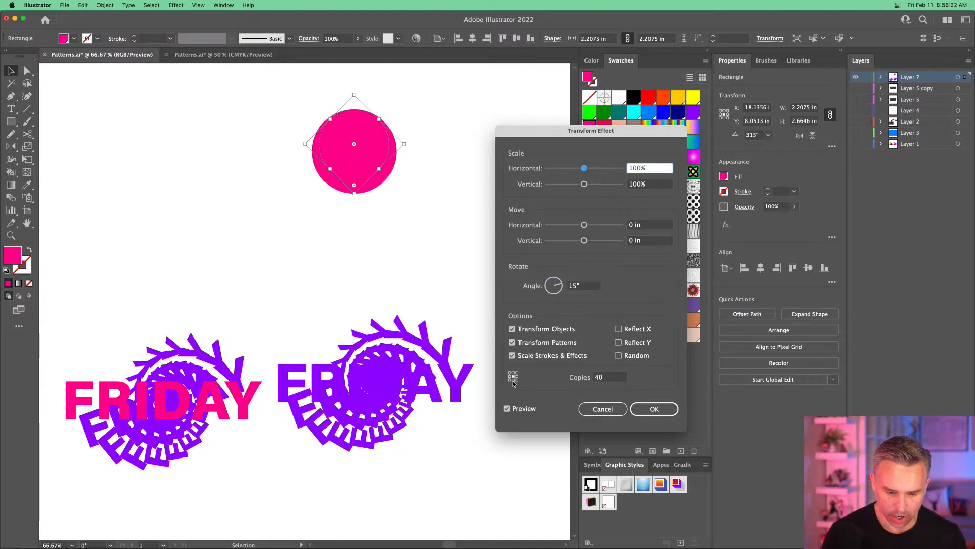
drag(547, 145, 470, 80)
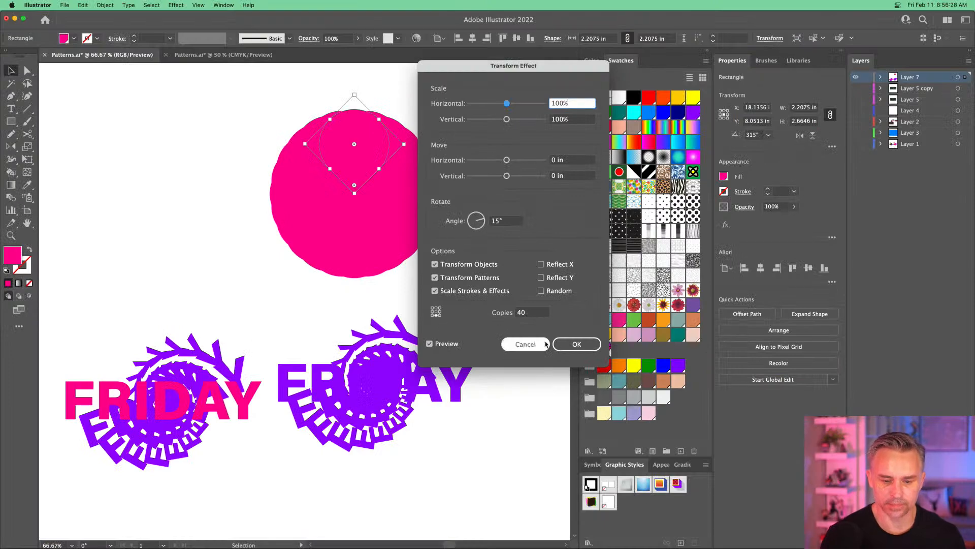
click(675, 379)
- Swap the fill and stroke of the rotated teardrops to leave magenta outlines without a fill
click(29, 250)
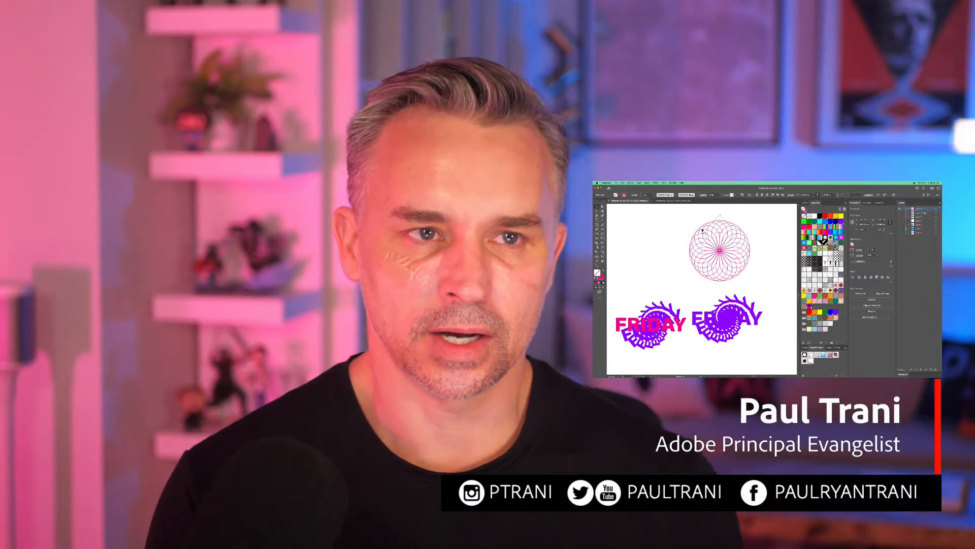
key(super+equal)
key(super+equal)
key(super+equal)
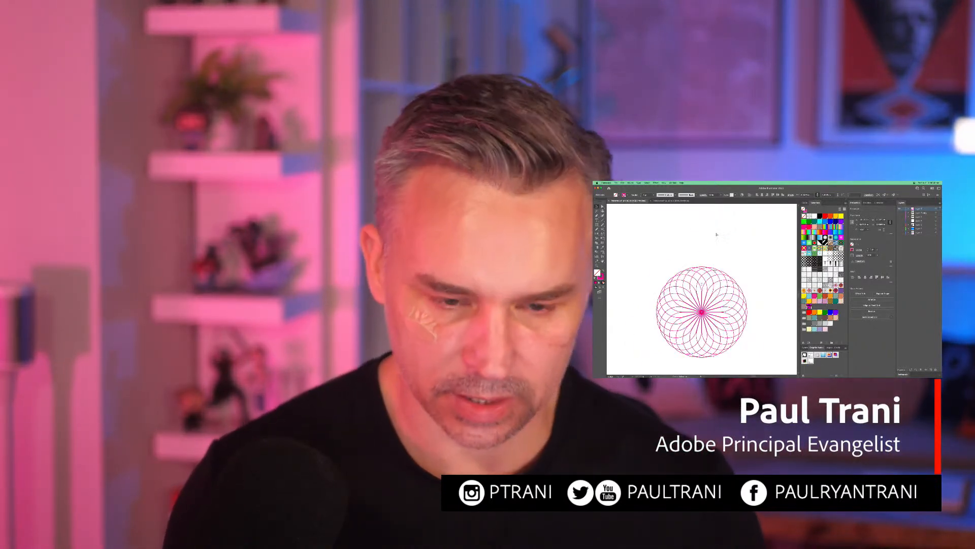
drag(664, 284, 663, 245)
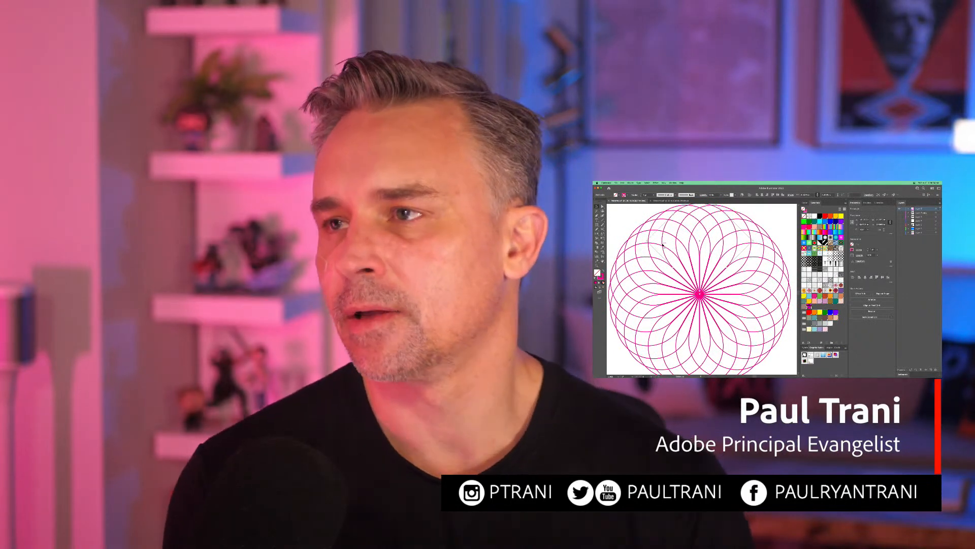